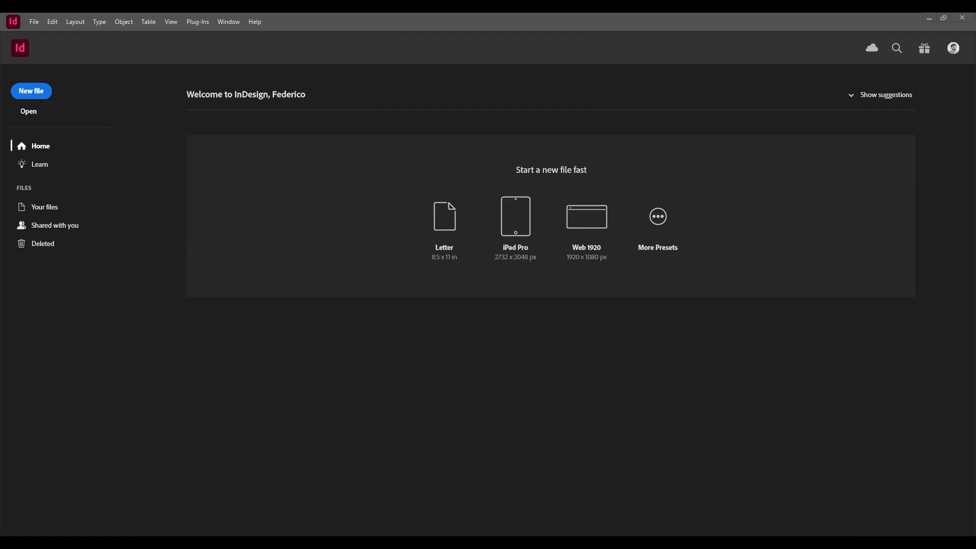
View the Learn tutorials and return to the home screen.
left_click(53, 167)
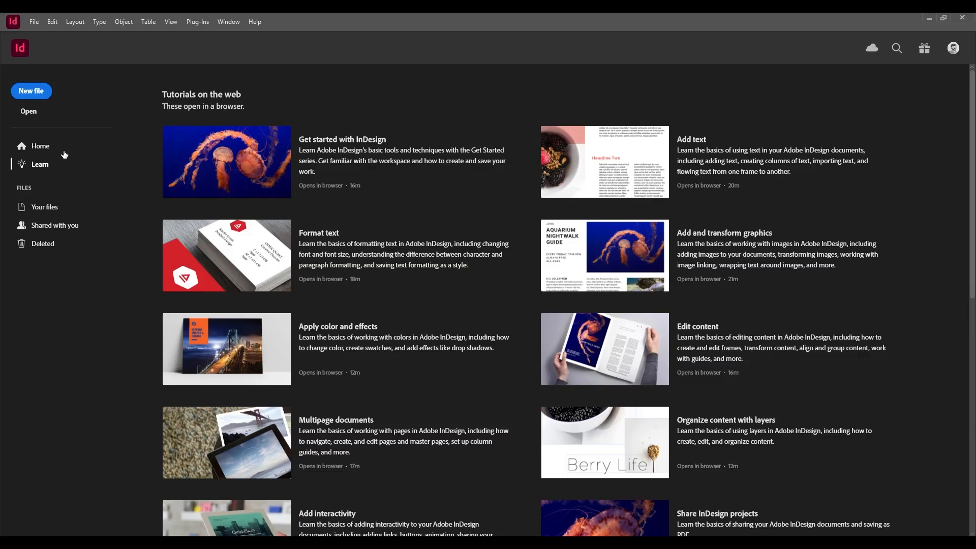
left_click(65, 148)
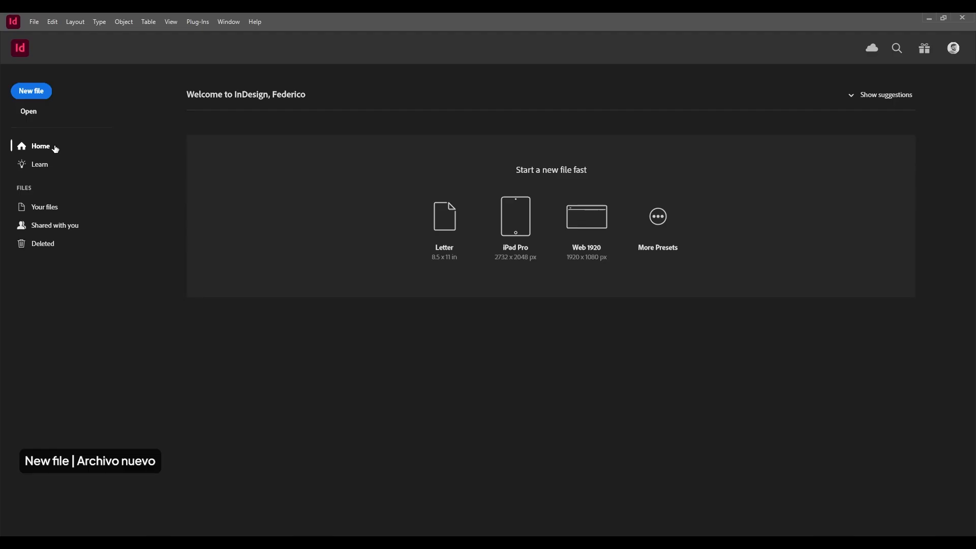
Start a new document, browse the Web and Mobile presets, and choose the A3 preset for print.
left_click(40, 90)
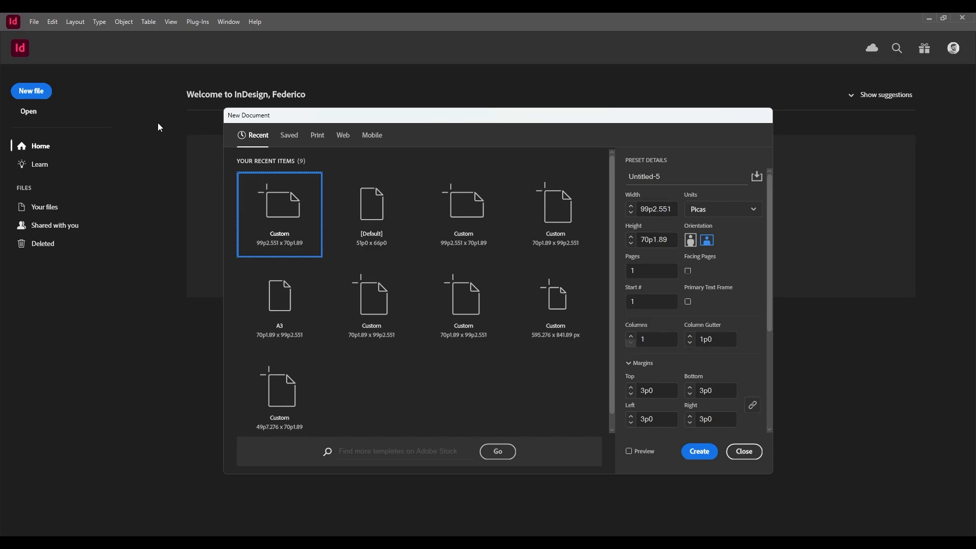
left_click(317, 136)
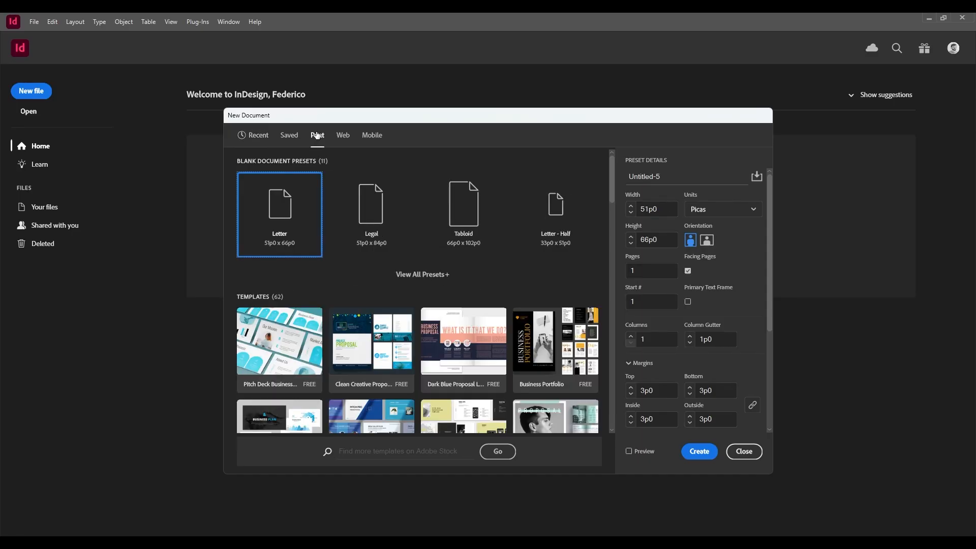
left_click(343, 136)
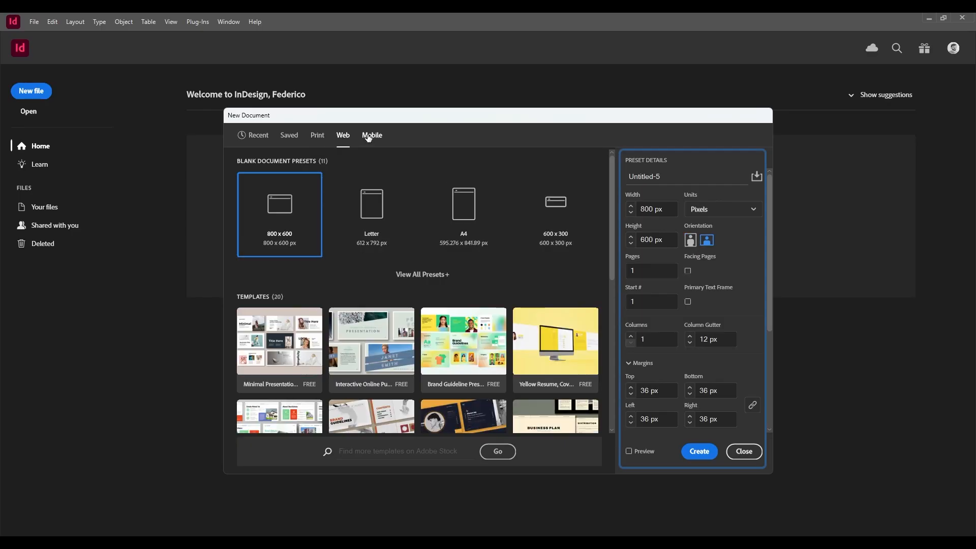
left_click(369, 137)
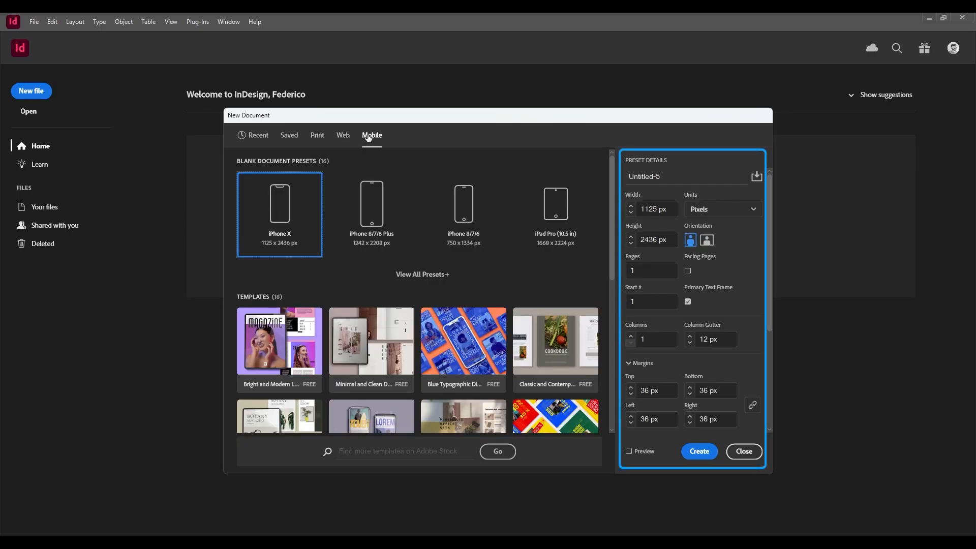
left_click(316, 144)
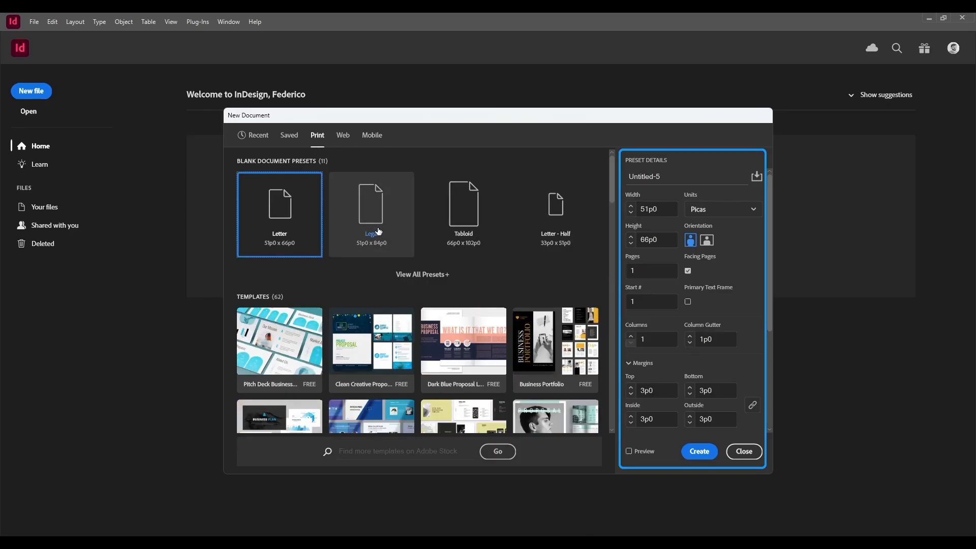
left_click(406, 274)
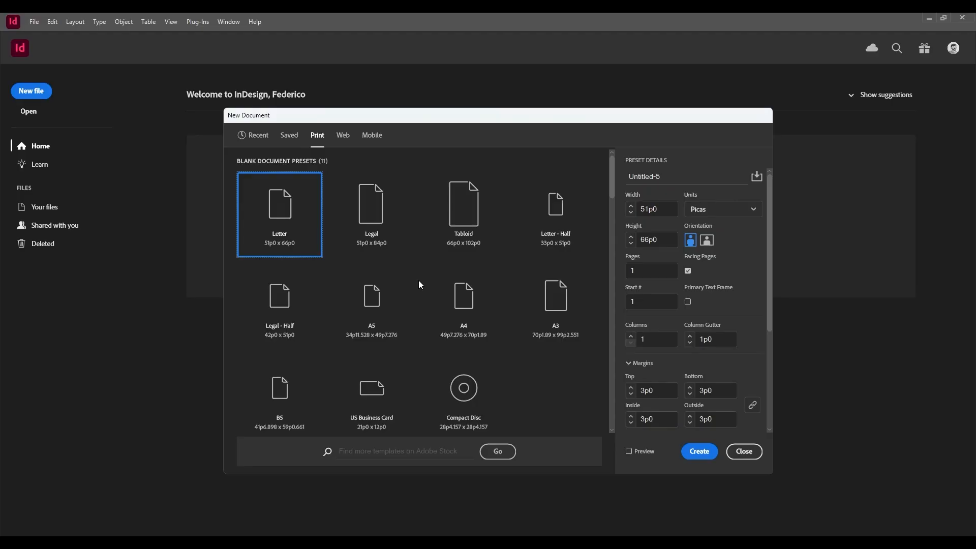
left_click(568, 315)
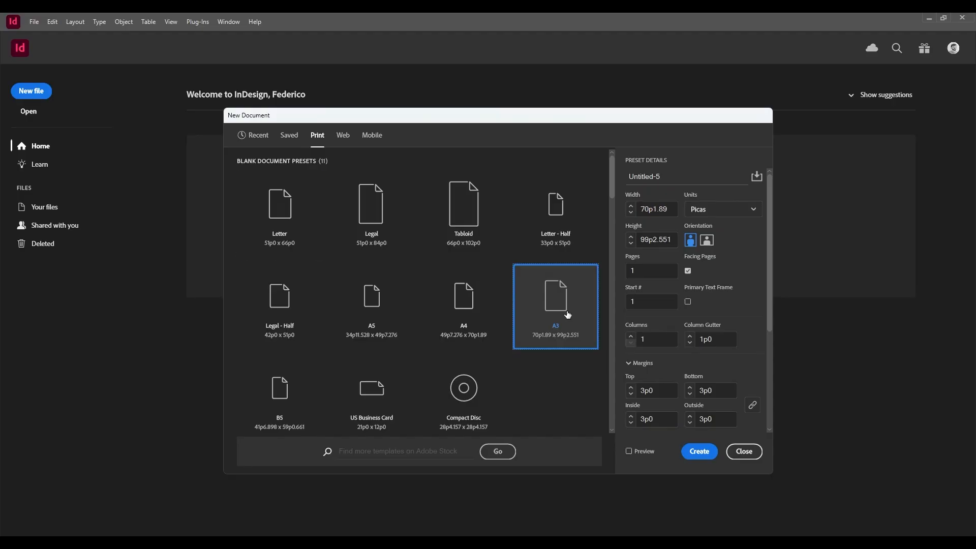
Name the new document Panel and set its units to Millimeters.
left_click(667, 181)
type("P")
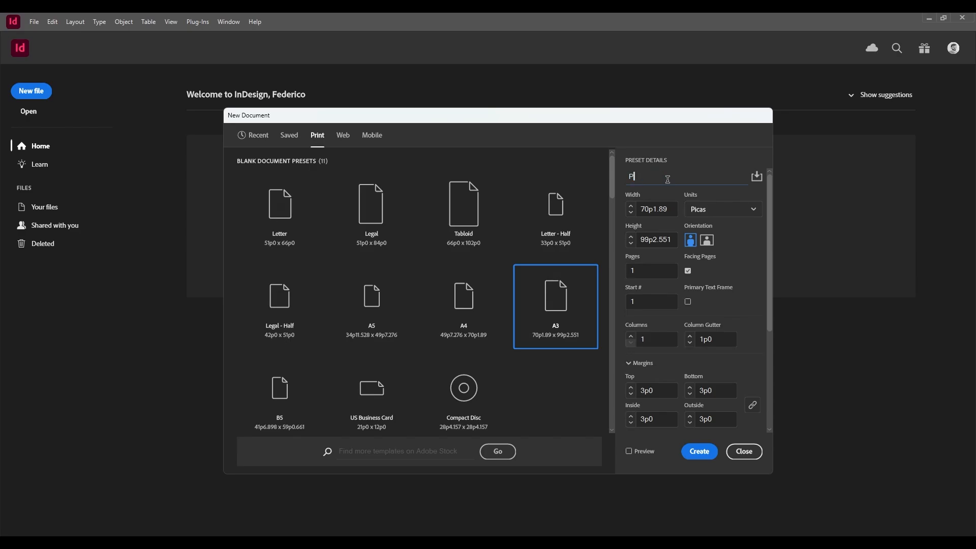
type("anel")
left_click(756, 215)
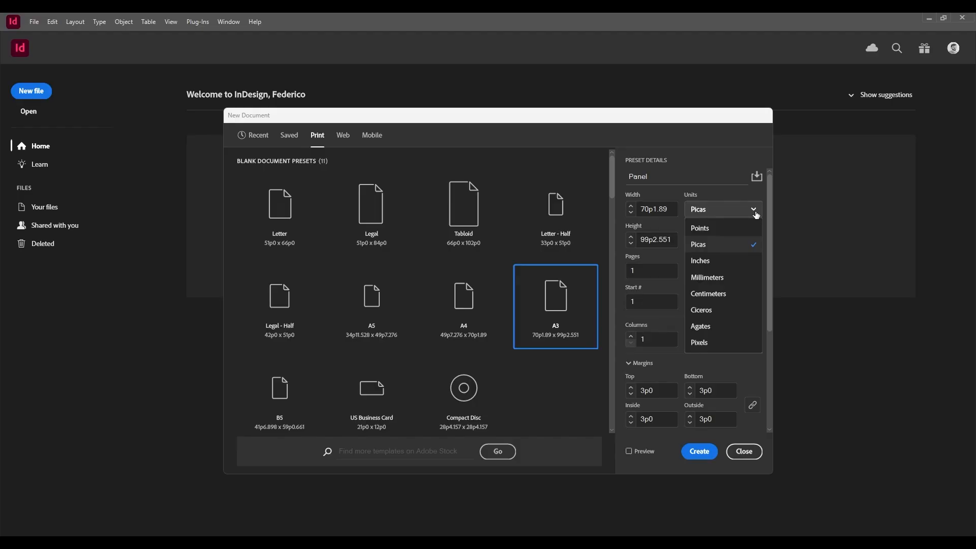
left_click(752, 279)
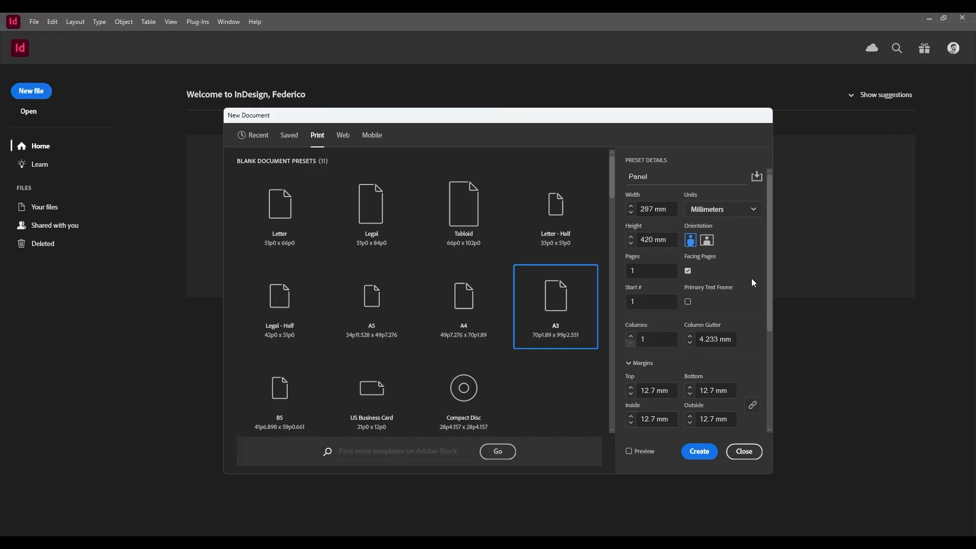
Set the A3 page to landscape orientation, turn off facing pages, and create the document.
left_click(711, 243)
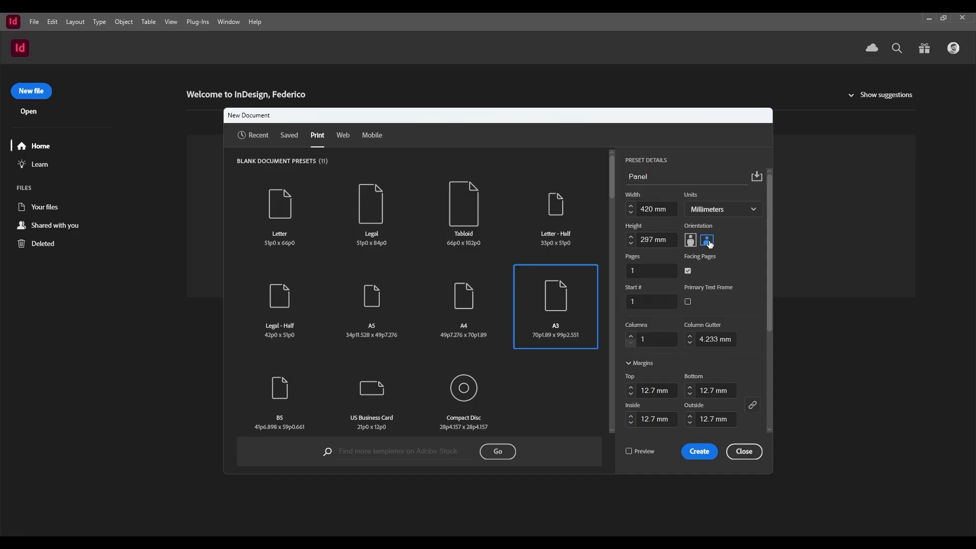
left_click(688, 272)
left_click_drag(769, 270, 772, 354)
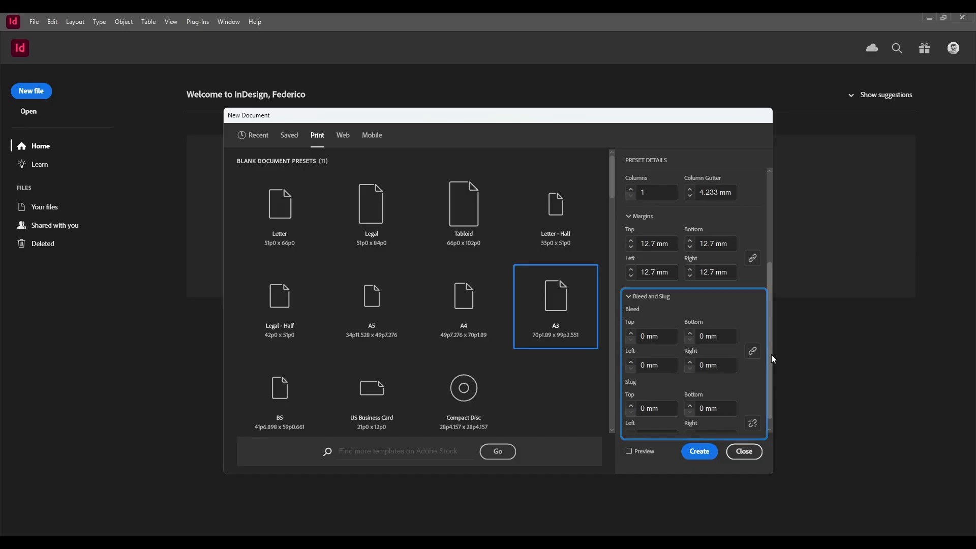
left_click_drag(771, 356, 771, 369)
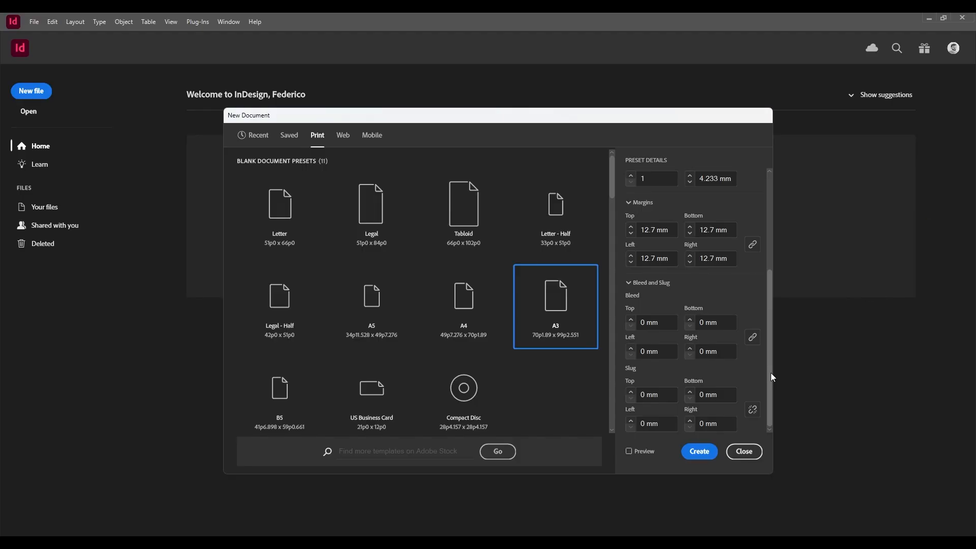
left_click(700, 452)
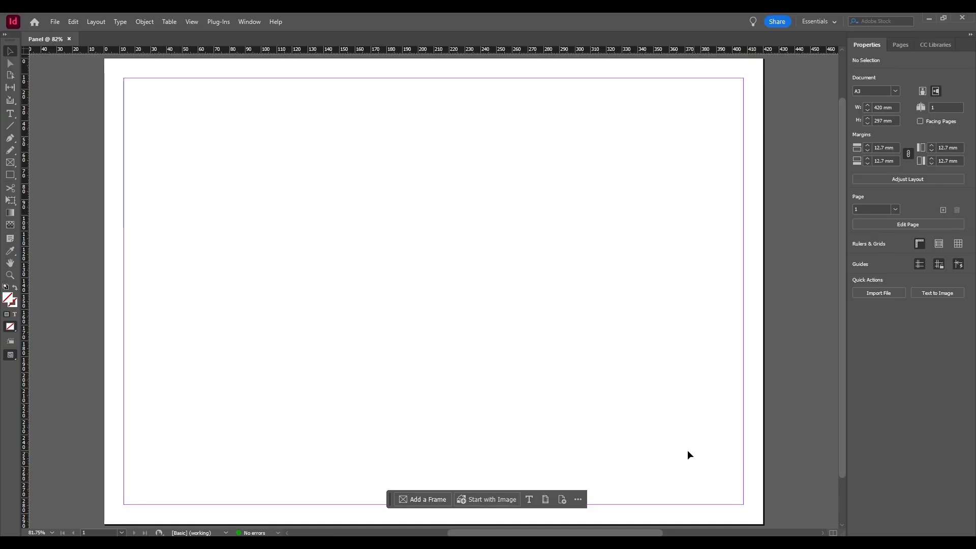
Save the document as Panel.indd in the InDesign 2025 document format.
left_click(55, 21)
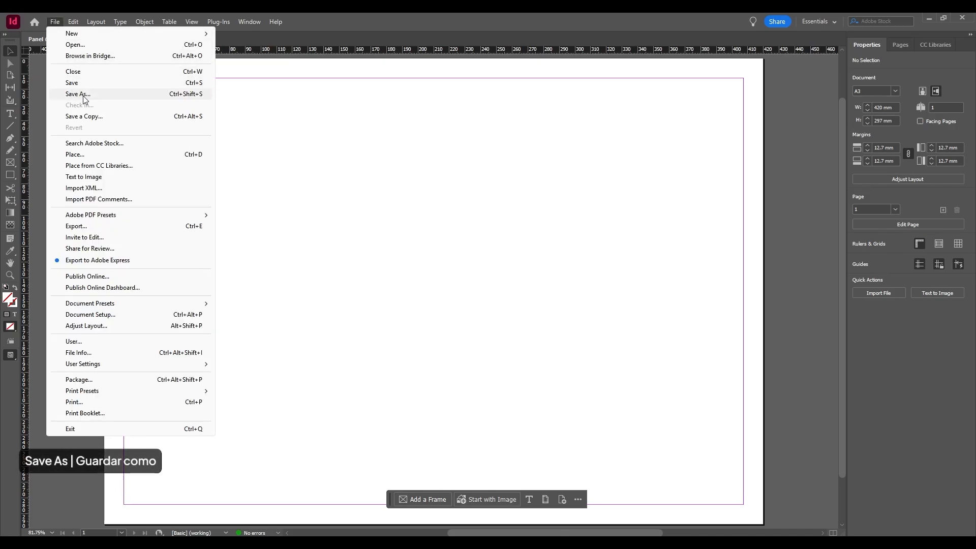
left_click(77, 95)
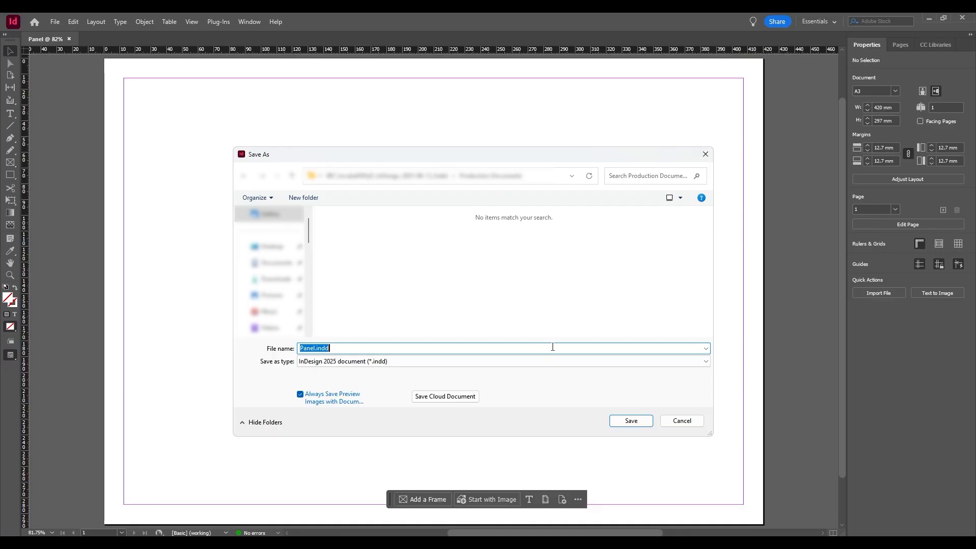
left_click(626, 423)
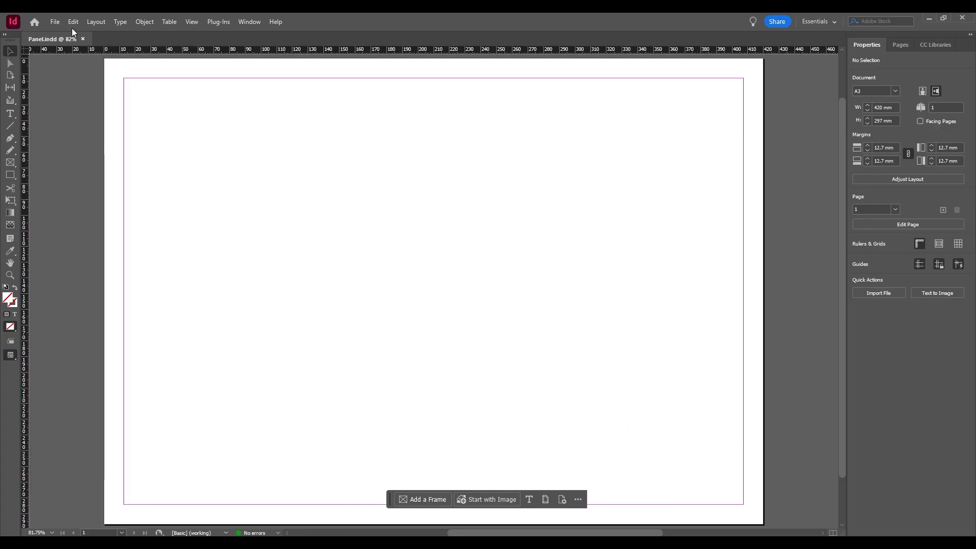
left_click(55, 23)
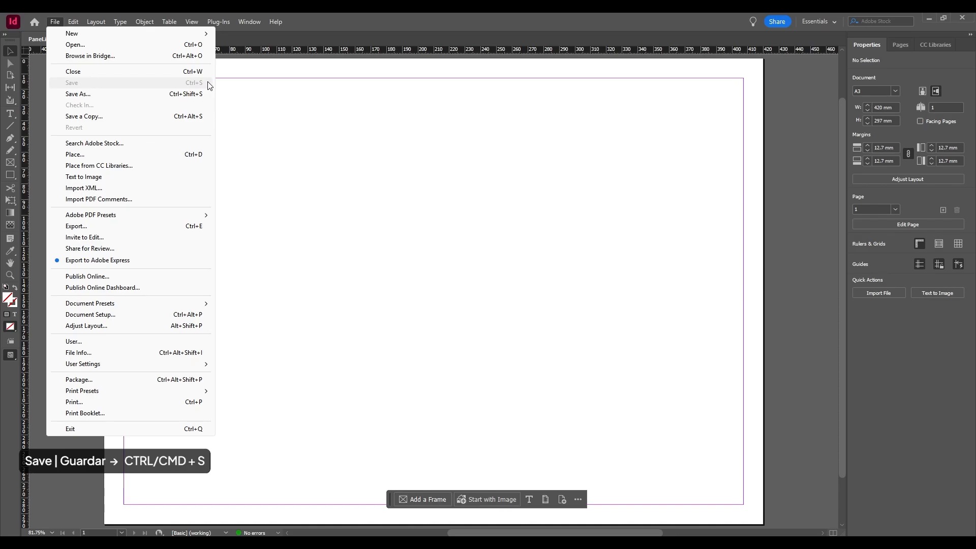
left_click(255, 98)
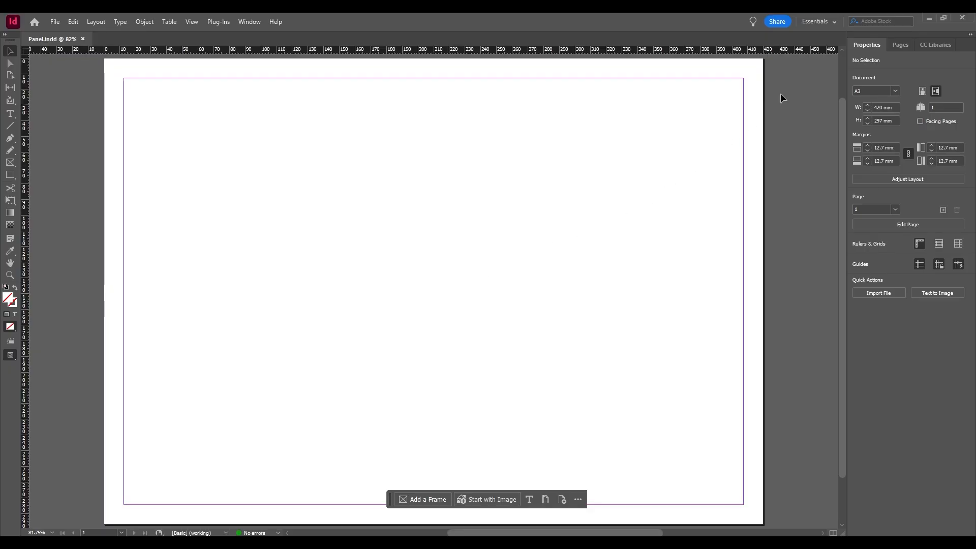
Switch the workspace to Essentials Classic.
left_click(826, 22)
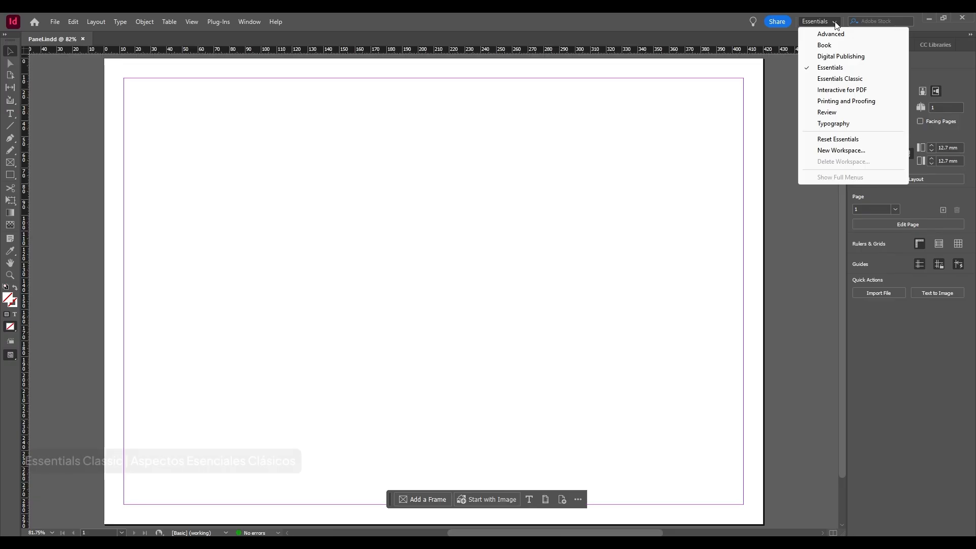
left_click(841, 80)
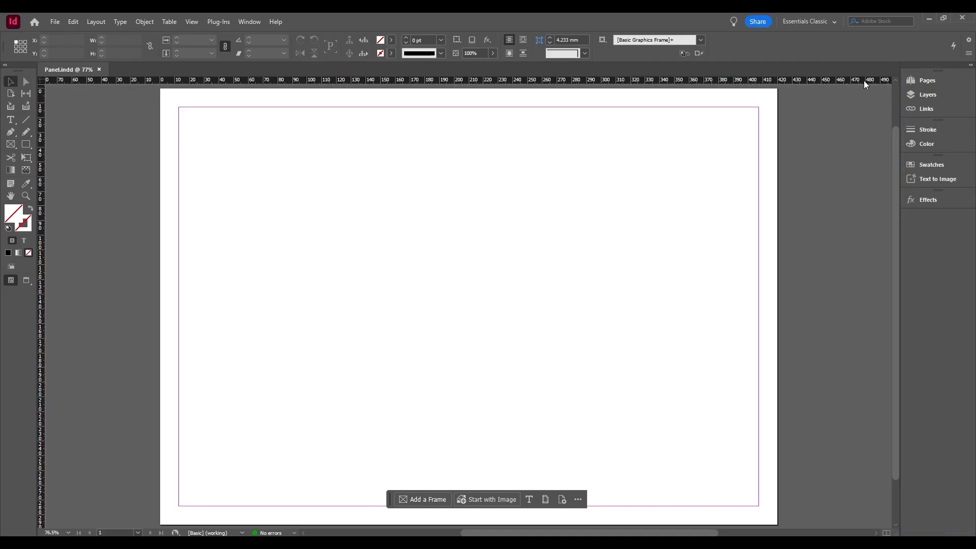
Examine the Pages, Layers and Links panels and the list of other available panels.
left_click(927, 80)
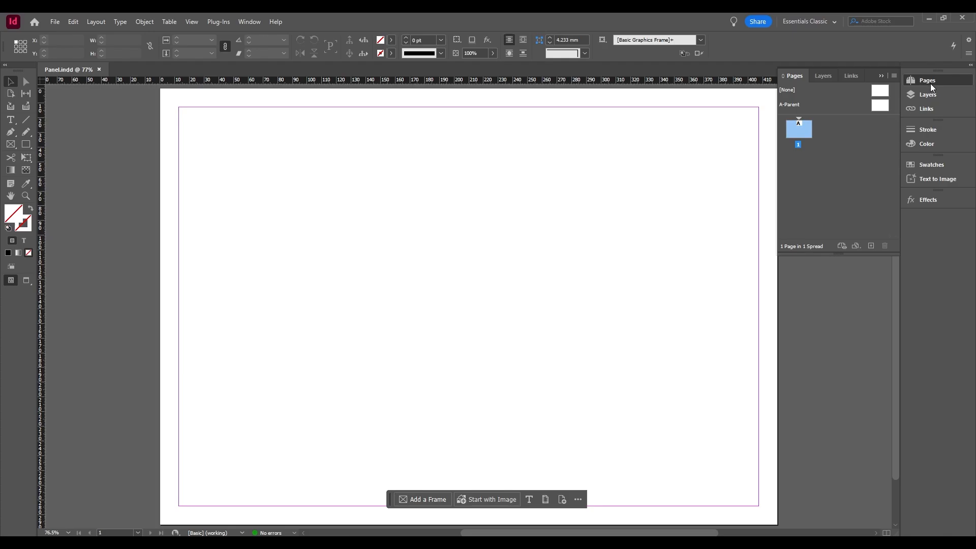
left_click(934, 97)
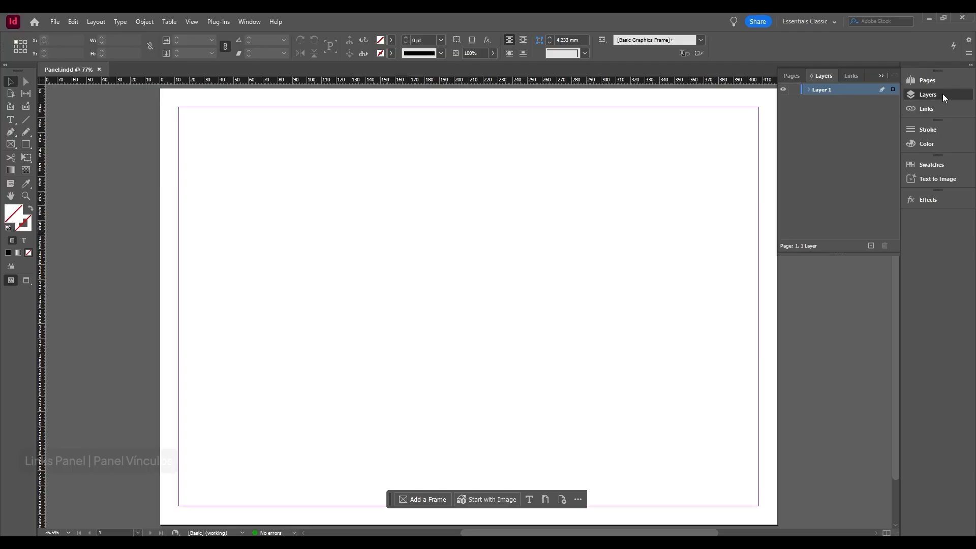
left_click(856, 76)
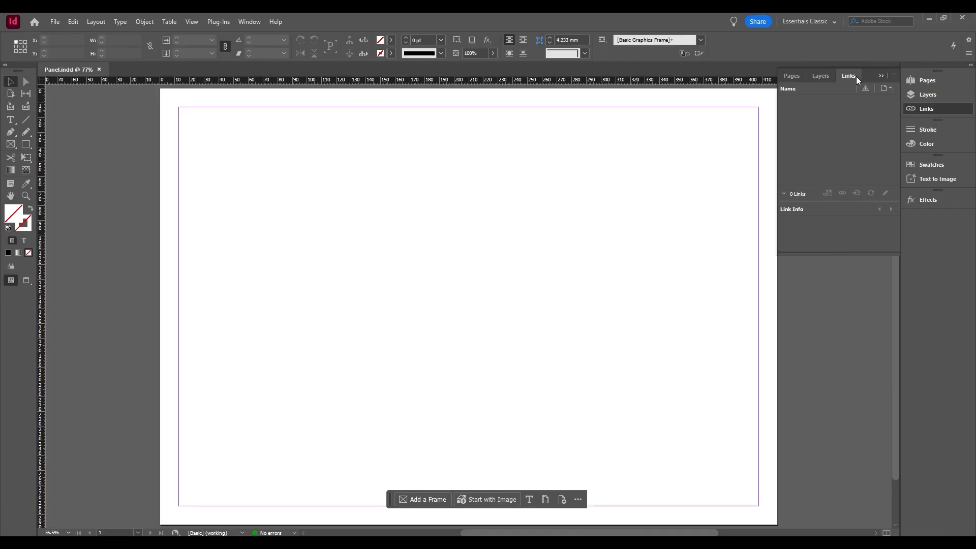
left_click(881, 77)
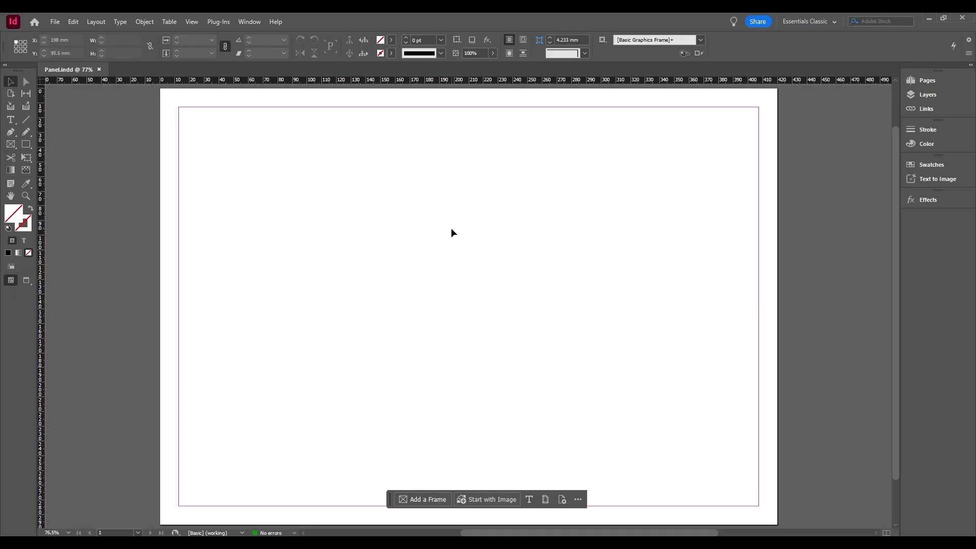
left_click(253, 23)
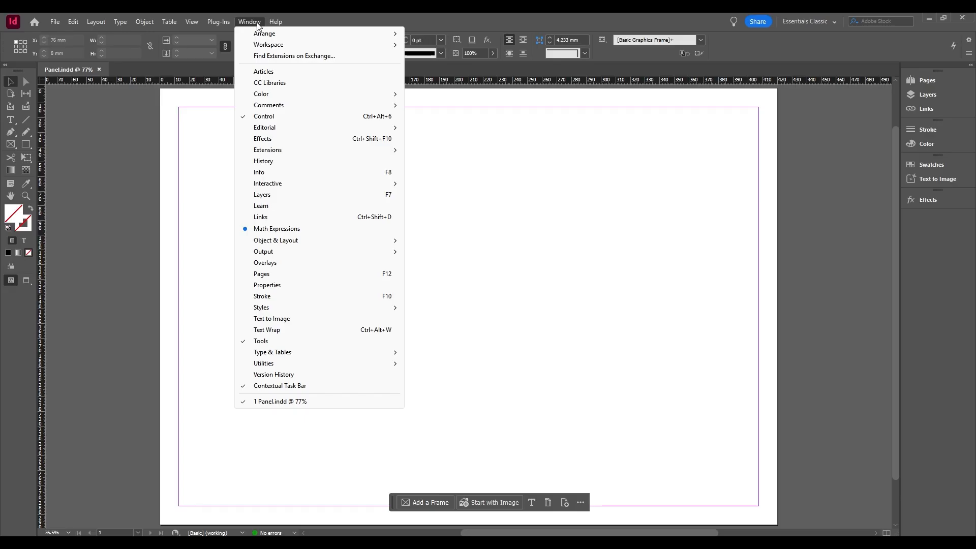
left_click(258, 25)
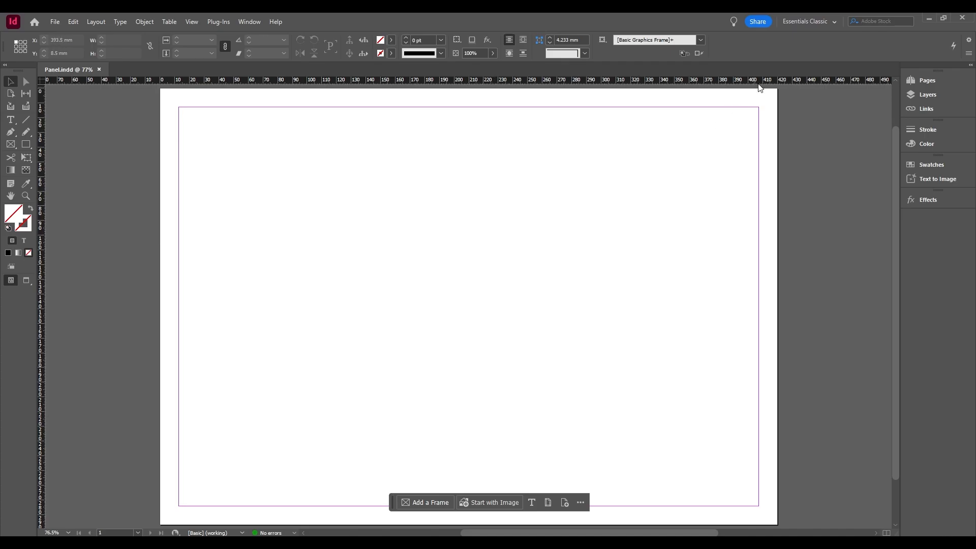
left_click(826, 25)
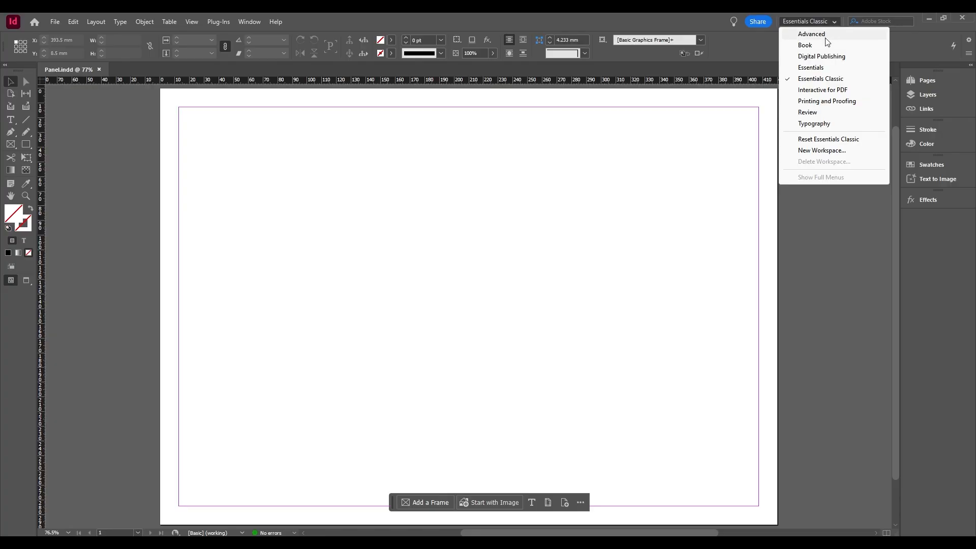
left_click(822, 150)
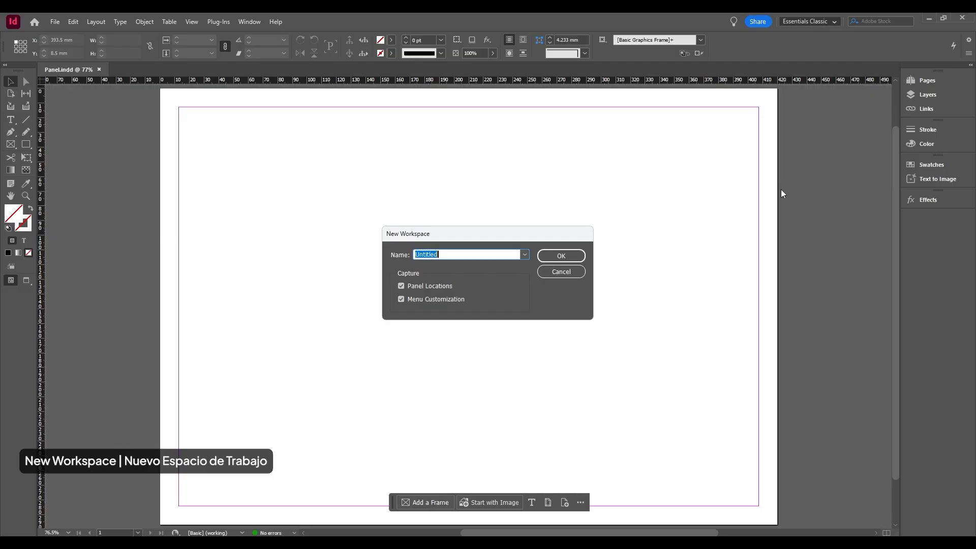
left_click(563, 274)
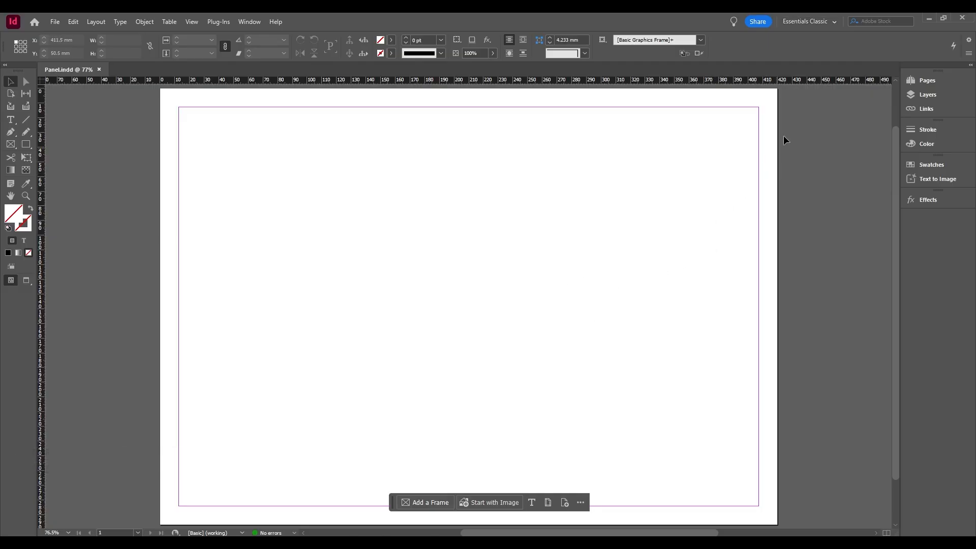
left_click(838, 22)
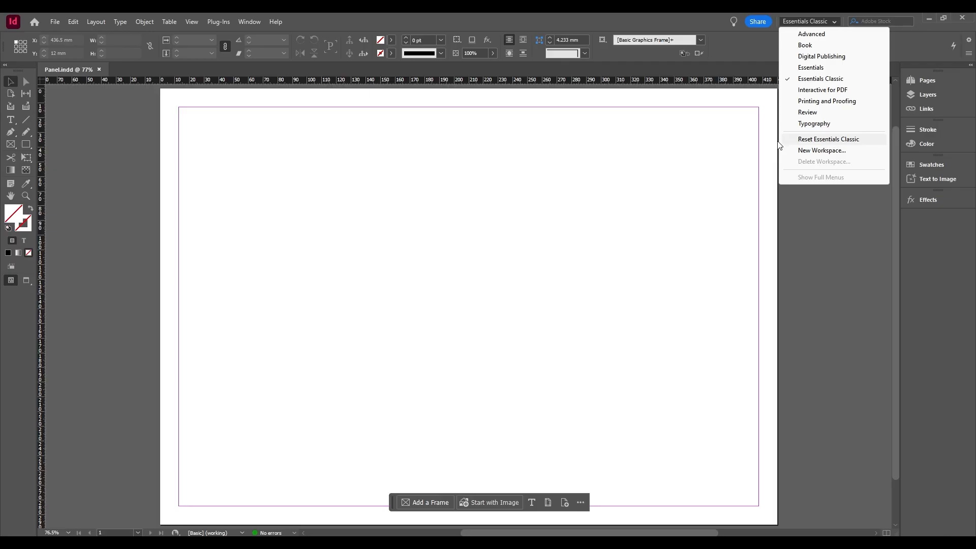
left_click(695, 155)
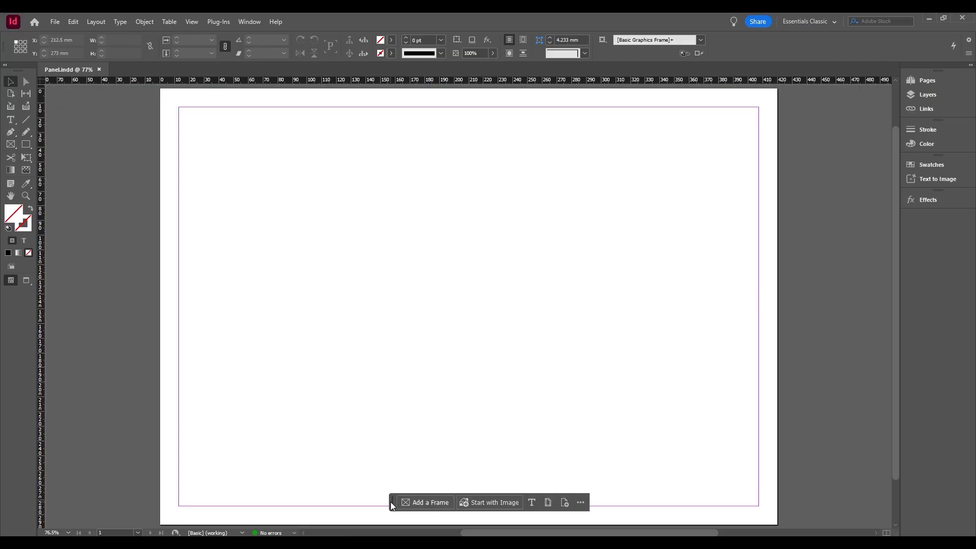
Move the contextual task bar slightly higher above the page's lower margin.
left_click_drag(395, 501, 395, 474)
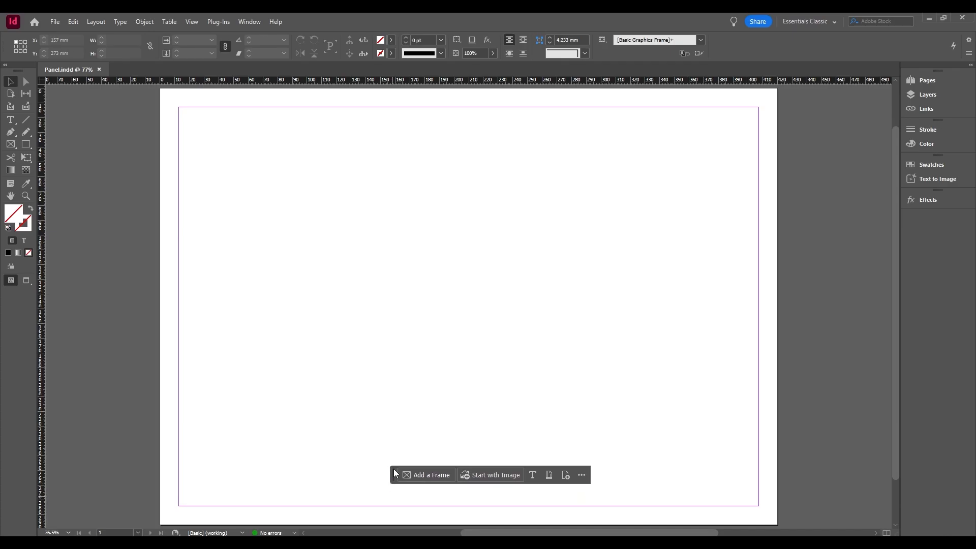
Hide the contextual task bar and dismiss the notice about restoring it.
left_click(582, 476)
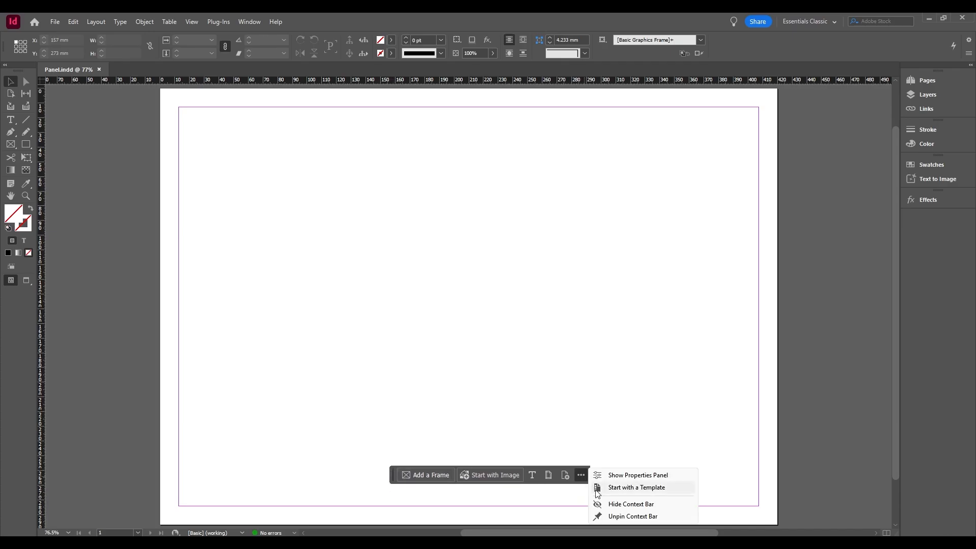
left_click(632, 504)
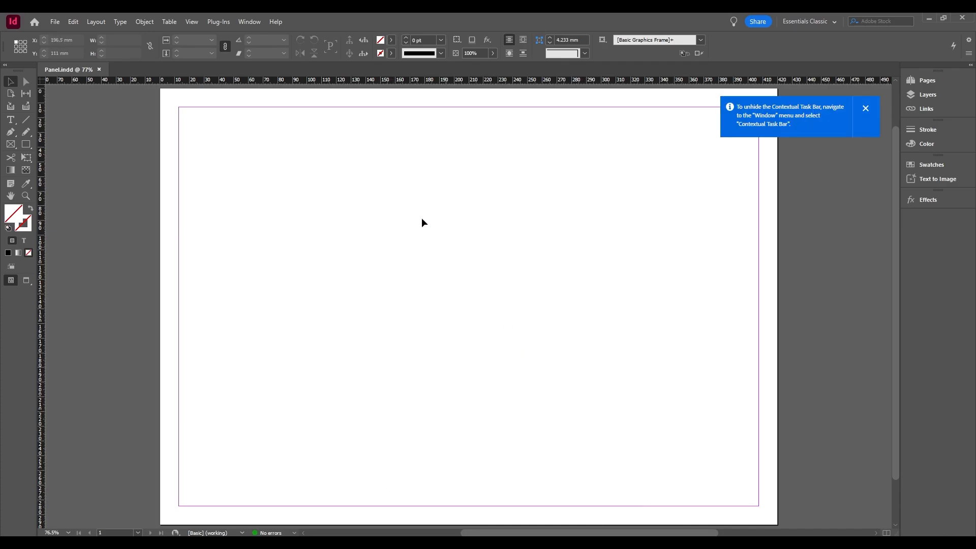
left_click(249, 21)
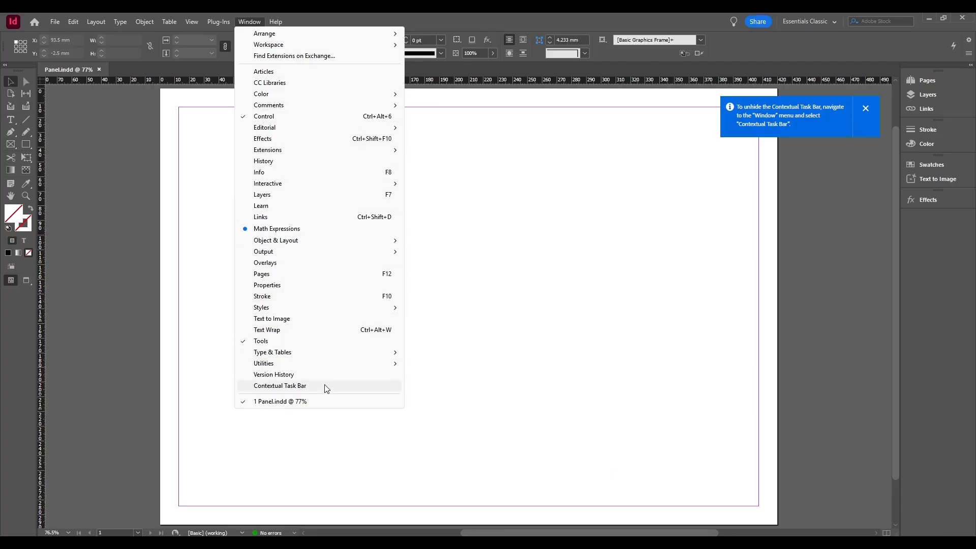
left_click(497, 366)
left_click(866, 108)
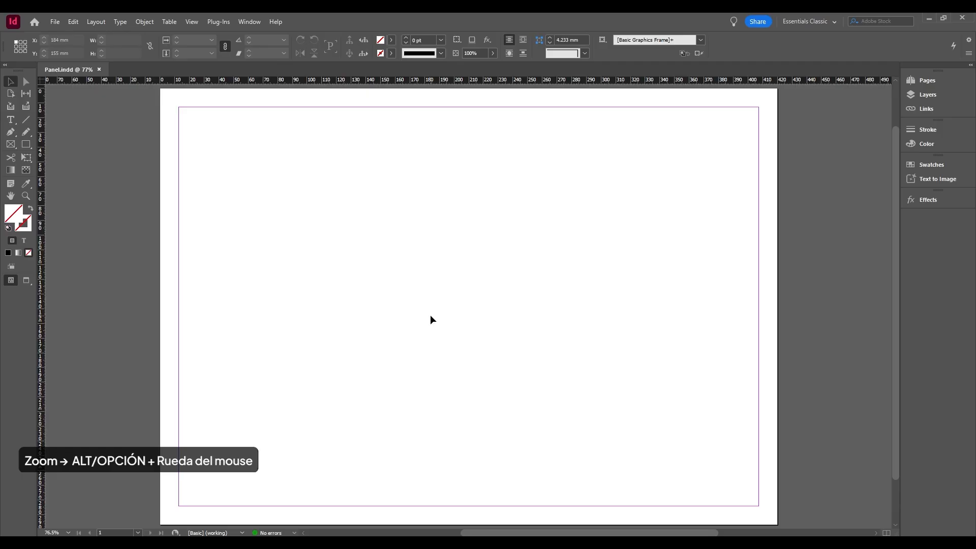
Examine the page at different magnifications with the Zoom tool and pan across it with the Hand tool.
scroll(431, 315, "down", 4)
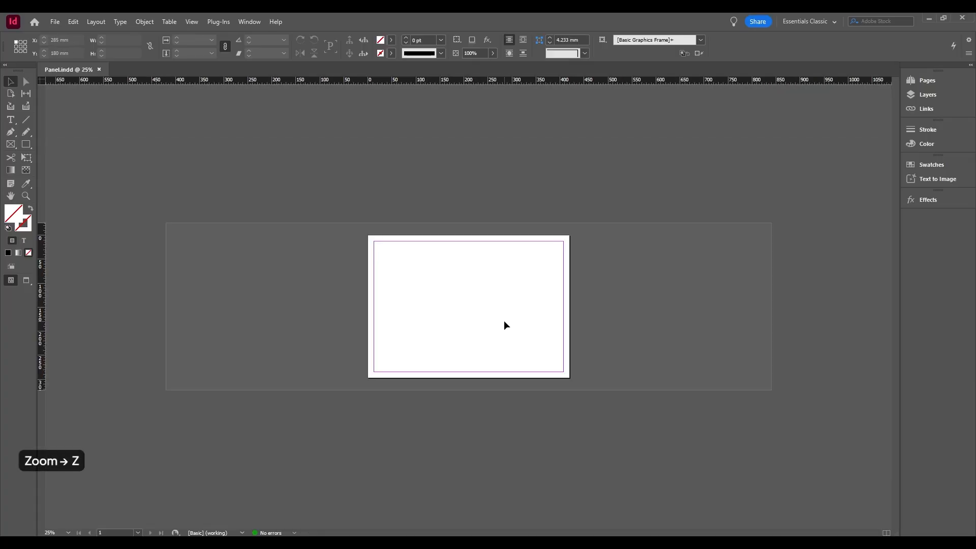
scroll(501, 329, "up", 4)
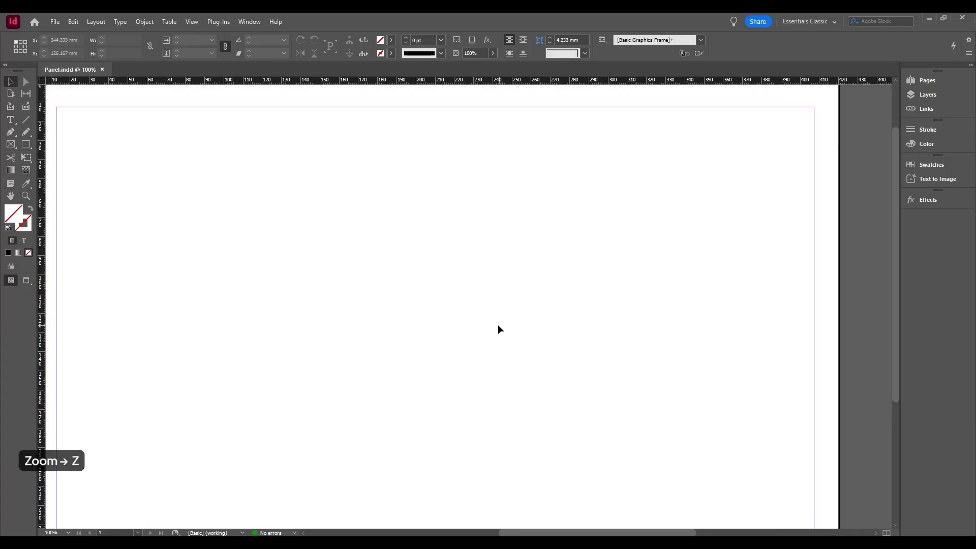
scroll(487, 306, "down", 1)
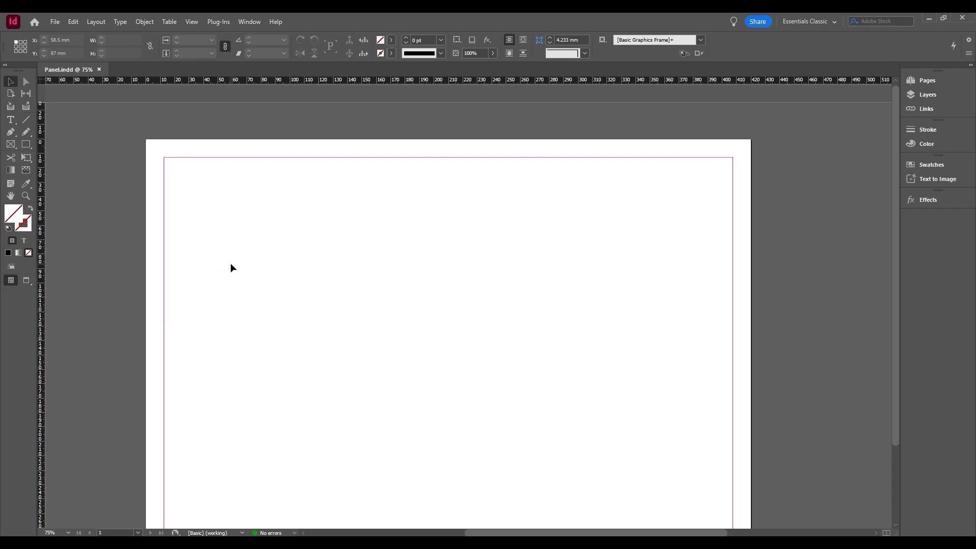
key("z")
left_click_drag(309, 265, 318, 205)
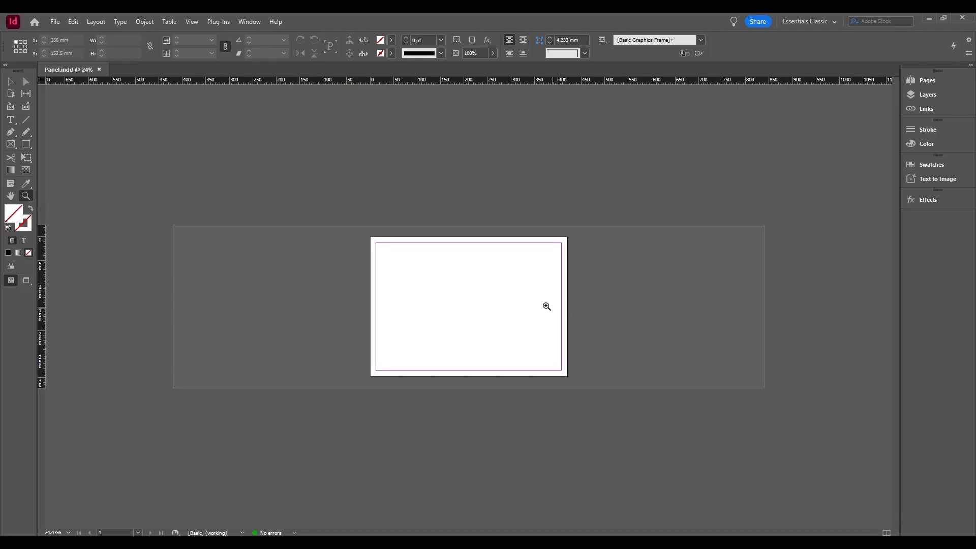
left_click_drag(367, 234, 574, 384)
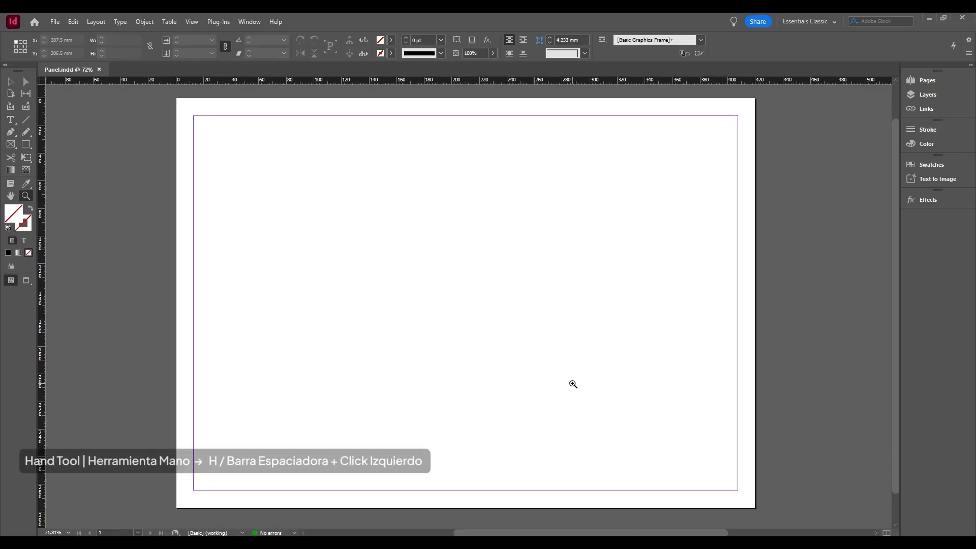
left_click(12, 197)
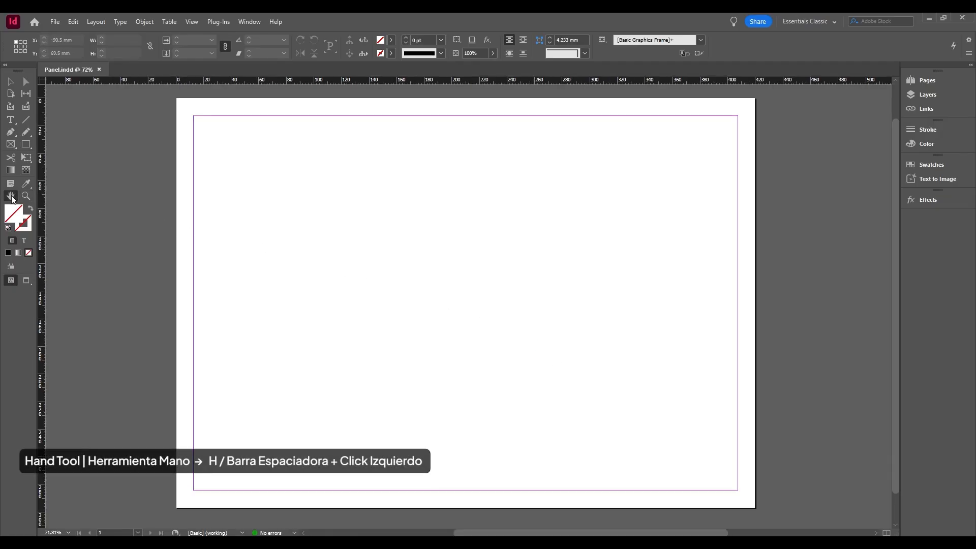
mouse_move(478, 309)
left_mouse_down()
mouse_move(446, 310)
mouse_move(412, 333)
mouse_move(475, 326)
mouse_move(476, 318)
left_mouse_up()
key("v")
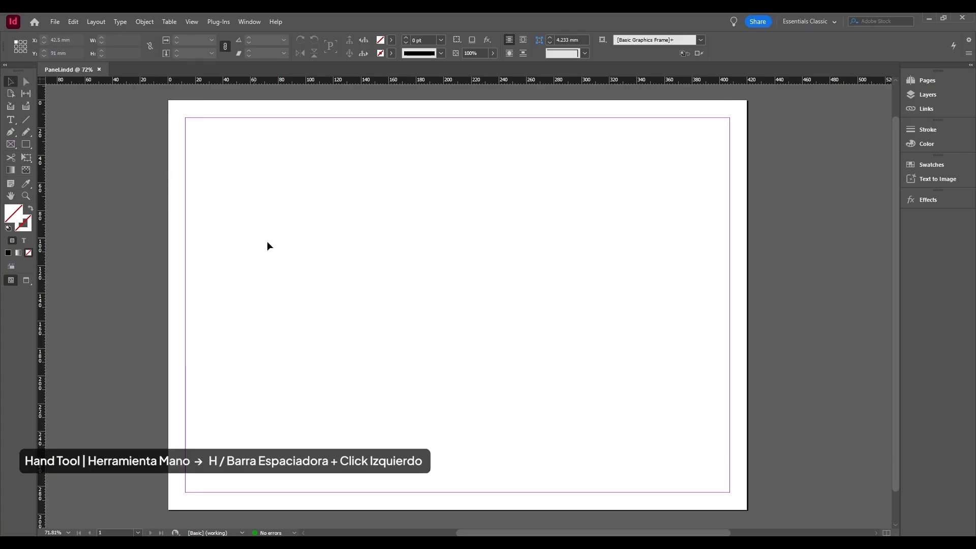
left_click_drag(455, 286, 462, 331)
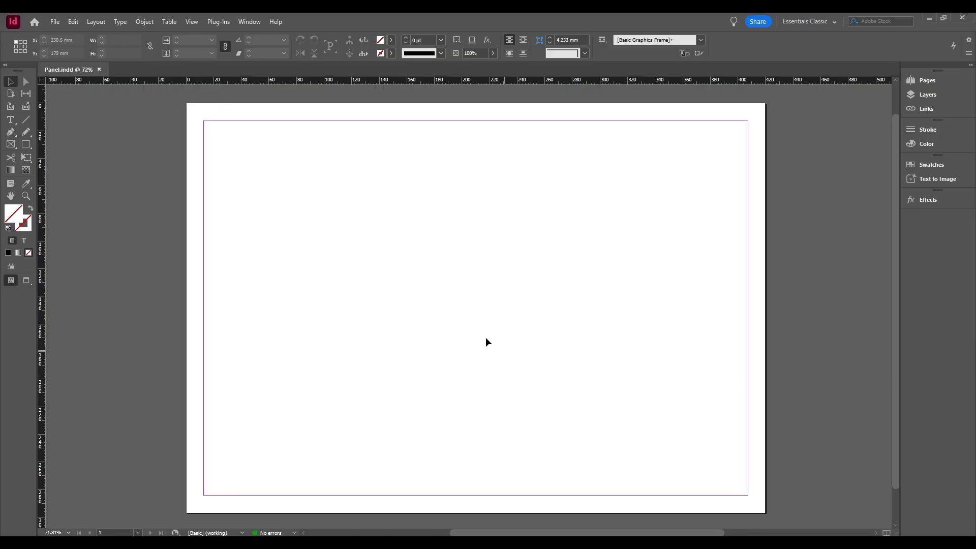
View the page at actual size, then fit the whole page in the window.
left_click(192, 22)
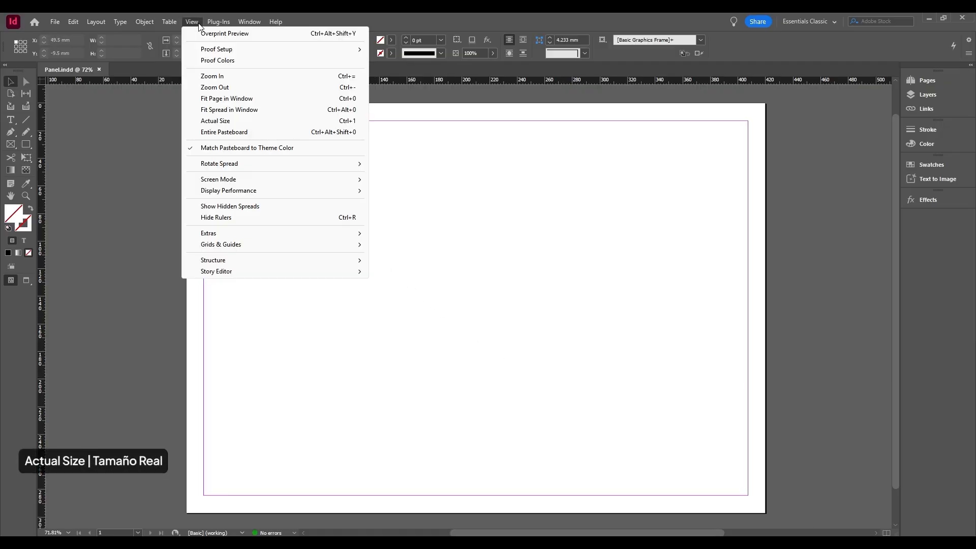
left_click(234, 121)
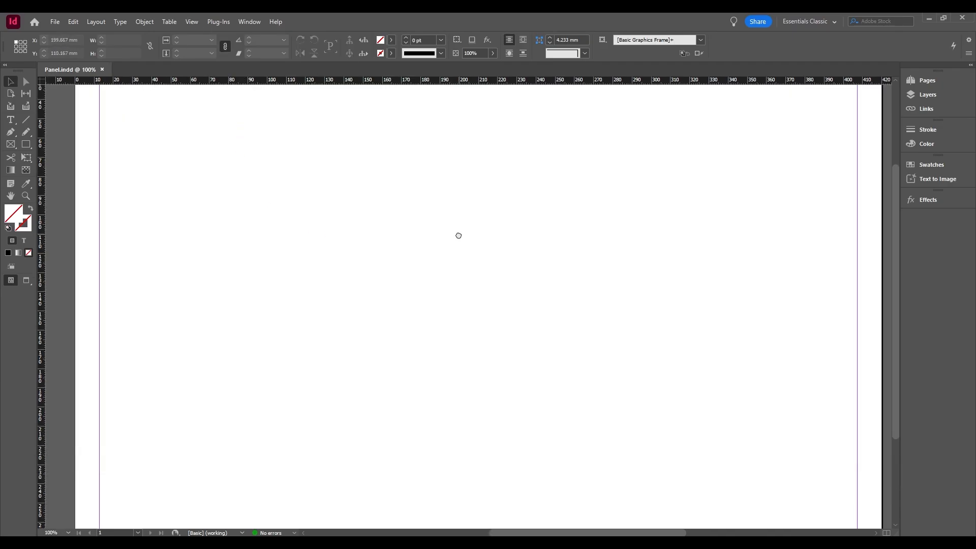
mouse_move(458, 236)
left_mouse_down()
mouse_move(423, 279)
mouse_move(441, 342)
mouse_move(446, 178)
mouse_move(442, 242)
left_mouse_up()
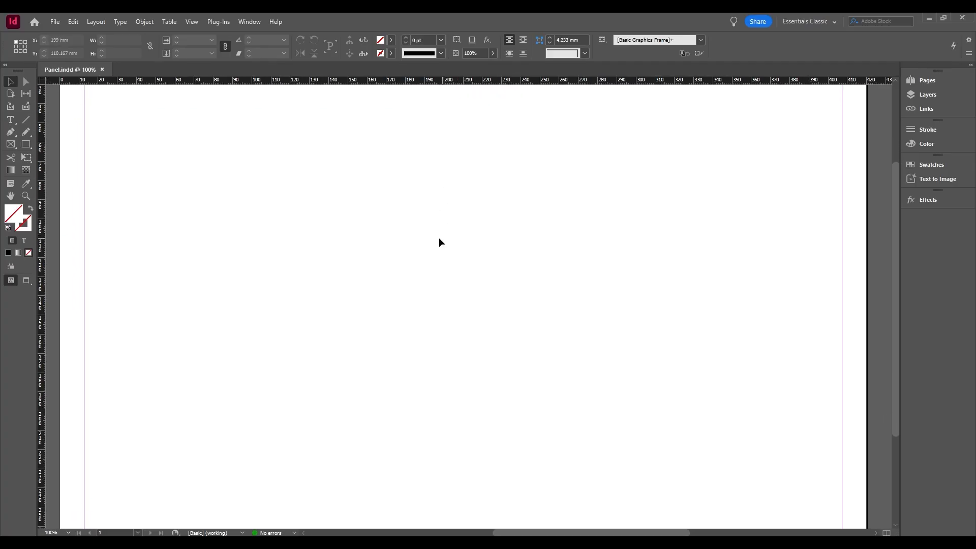
left_click(194, 23)
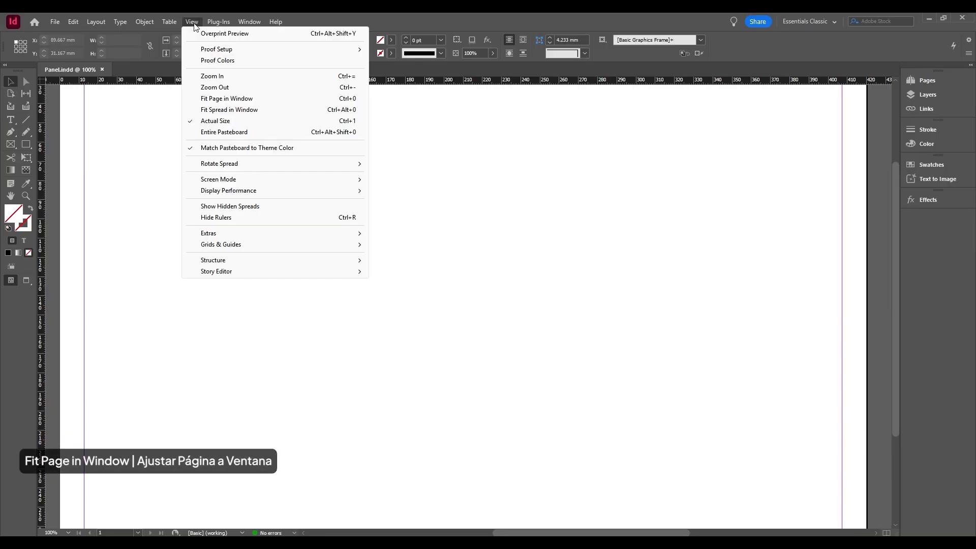
left_click(229, 102)
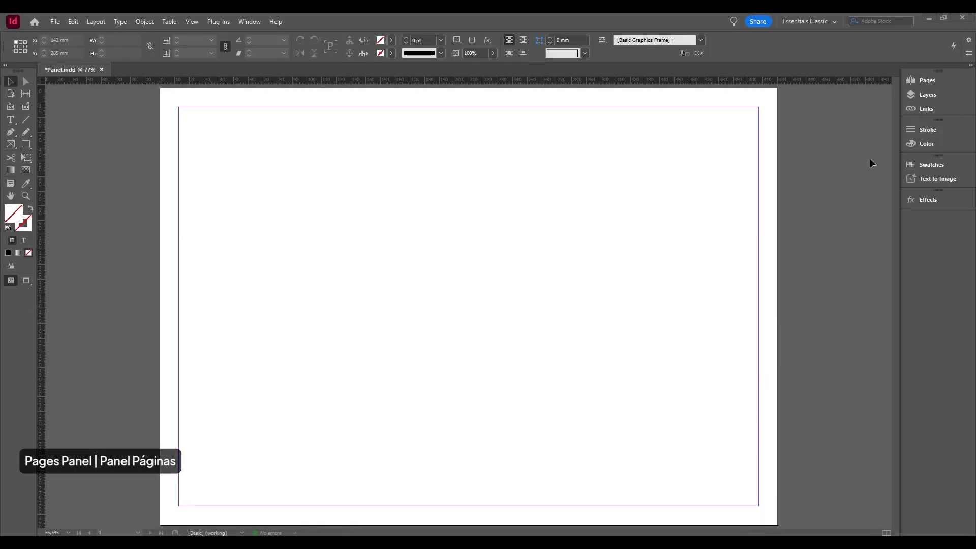
Add a second page to the document, and insert one A-Parent page after page 2.
left_click(926, 82)
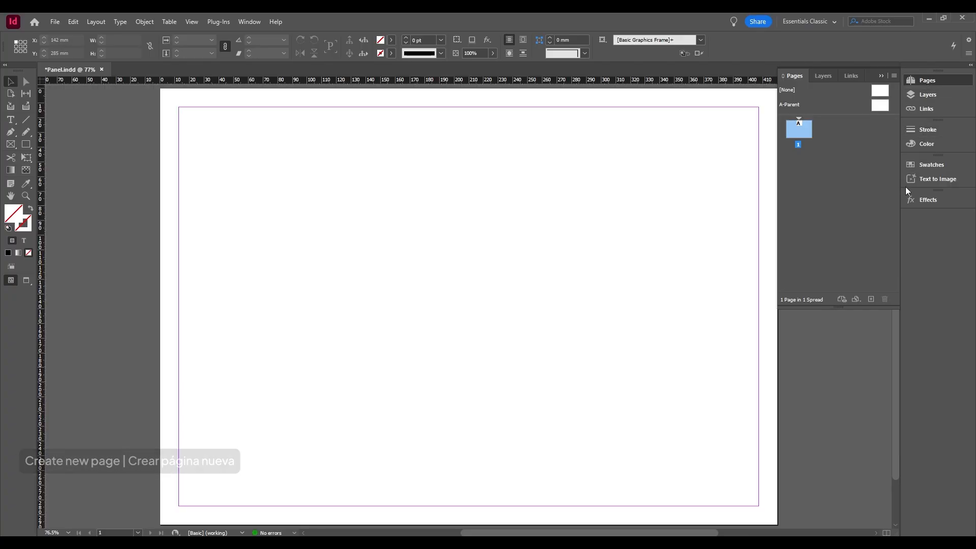
left_click(868, 300)
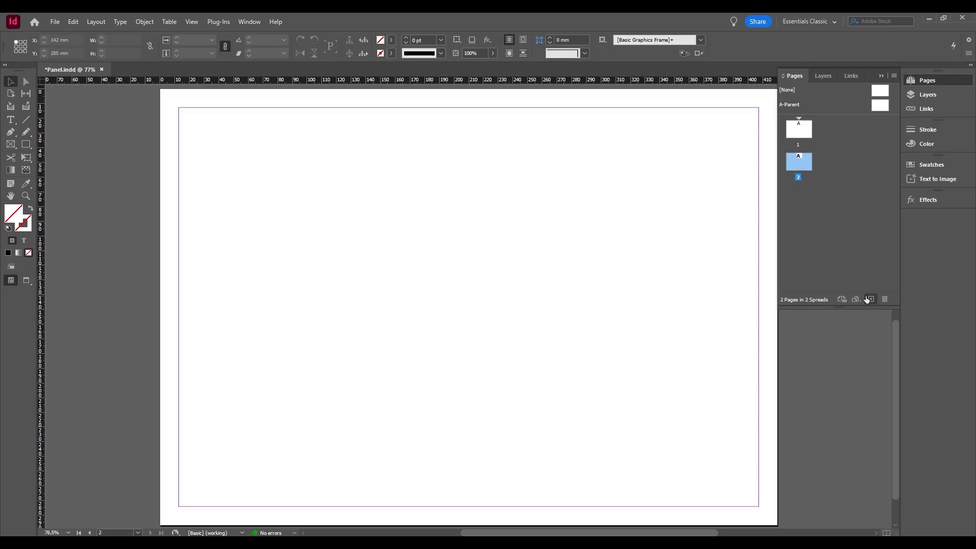
right_click(842, 219)
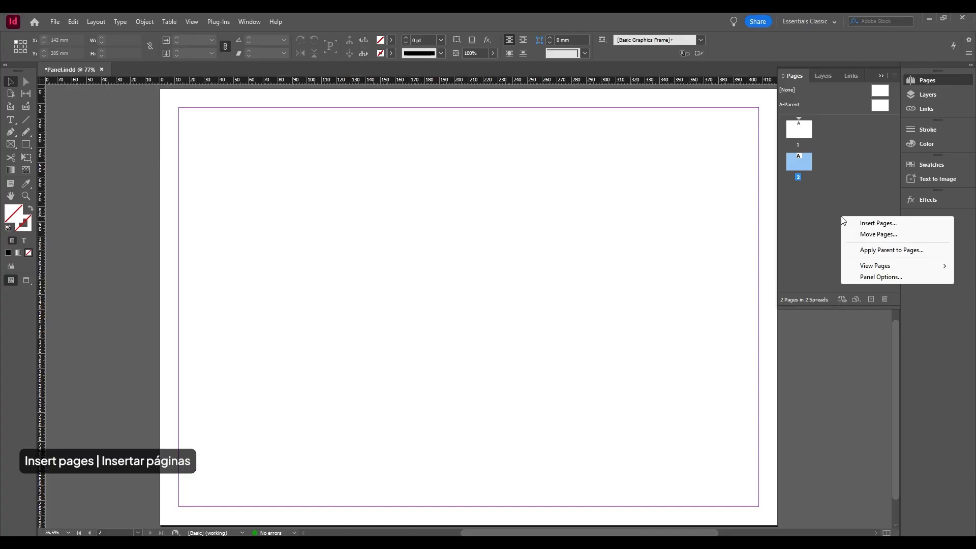
left_click(876, 223)
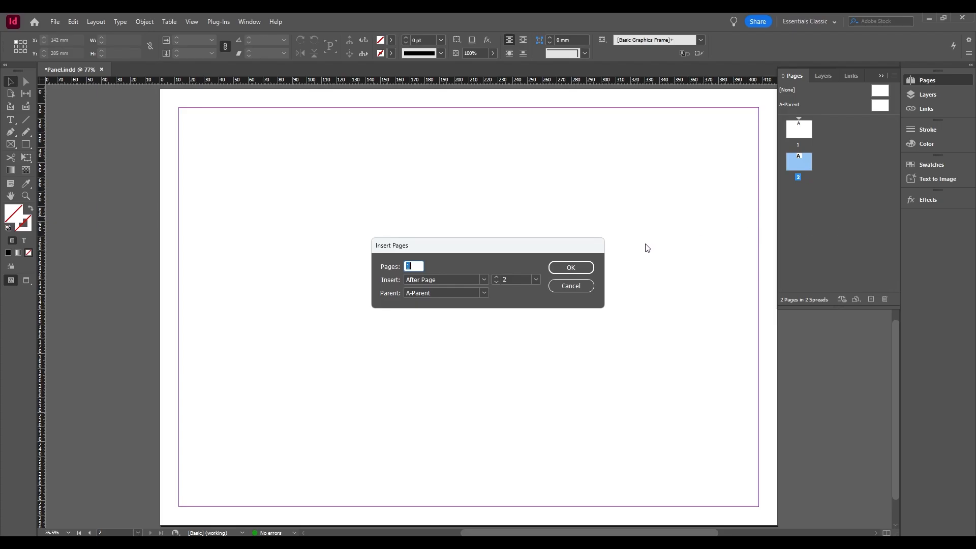
left_click(570, 268)
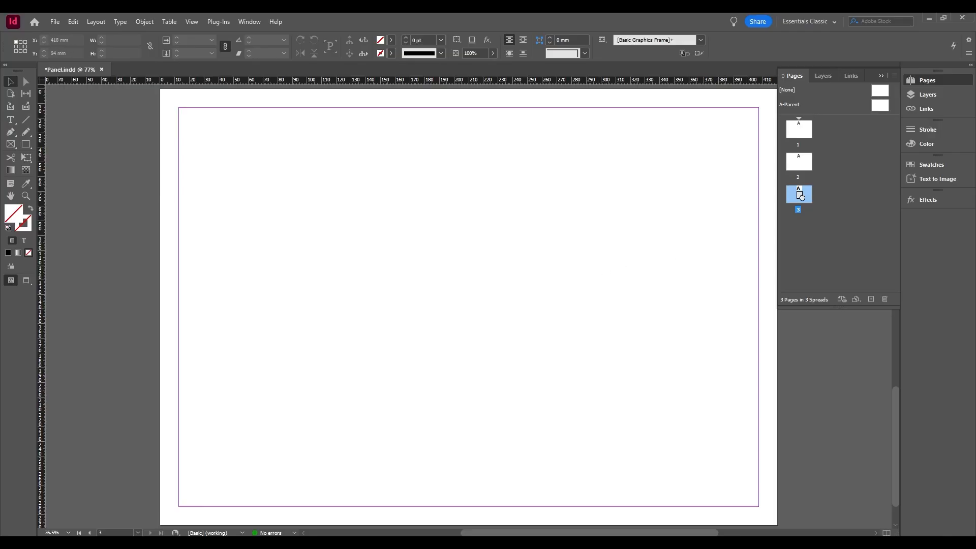
Try moving page 3 higher in the page order, and duplicate the third page at the end of the document.
left_click_drag(802, 196, 813, 138)
left_click_drag(805, 195, 823, 234)
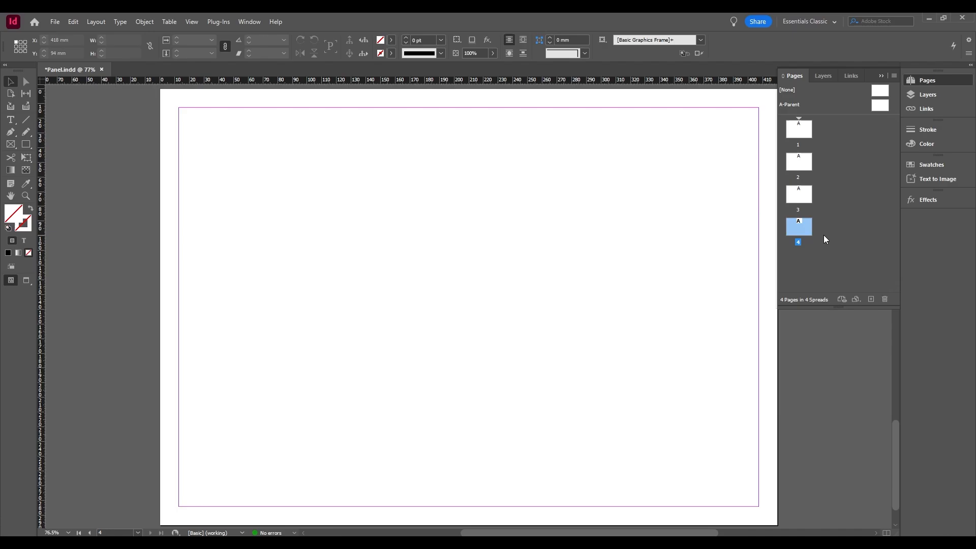
Go through pages 1, 2 and 3 in turn and return to page 1.
double_click(808, 136)
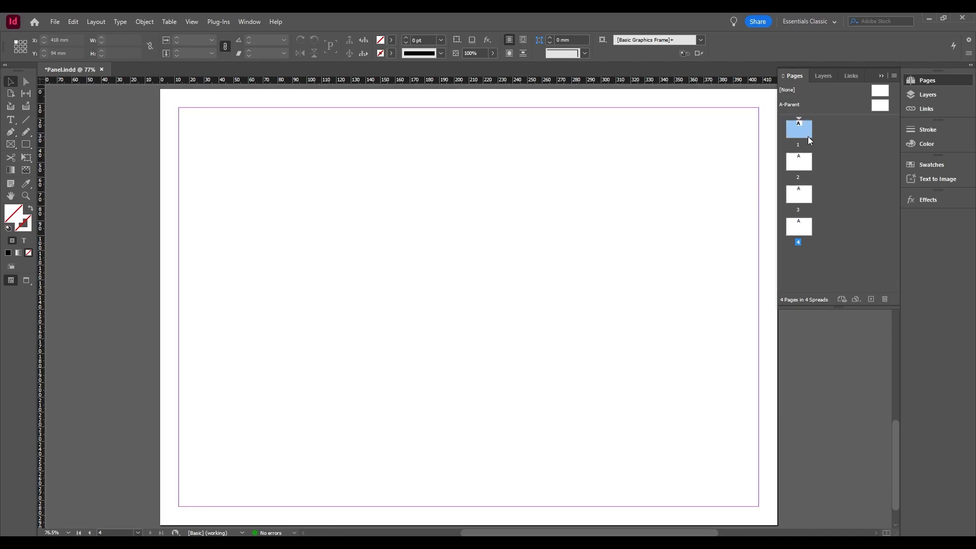
double_click(805, 163)
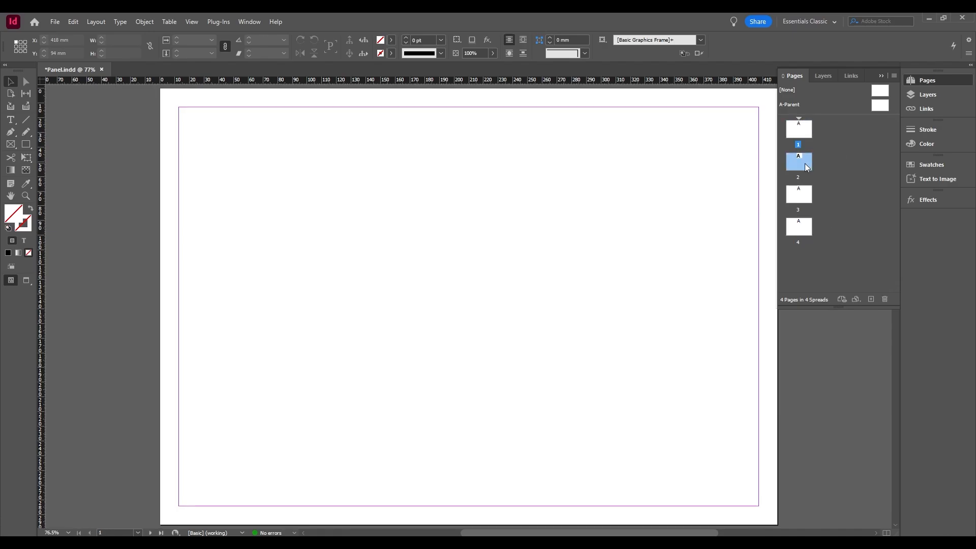
double_click(802, 198)
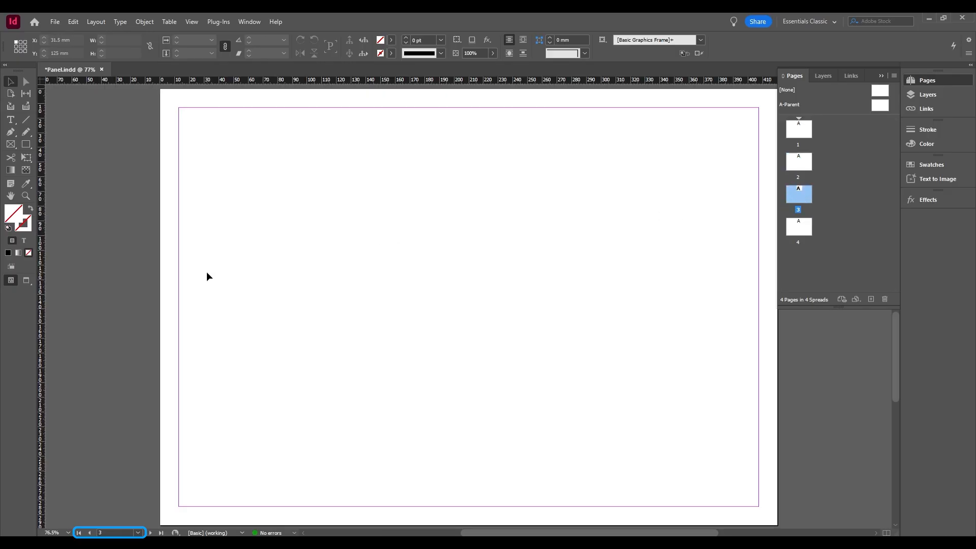
scroll(206, 272, "up", 3)
scroll(207, 276, "up", 5)
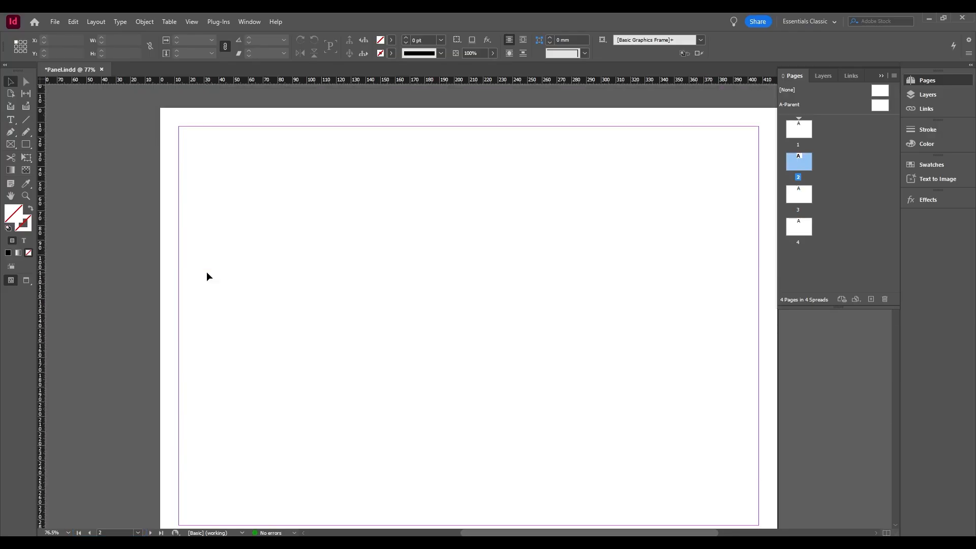
scroll(207, 273, "up", 5)
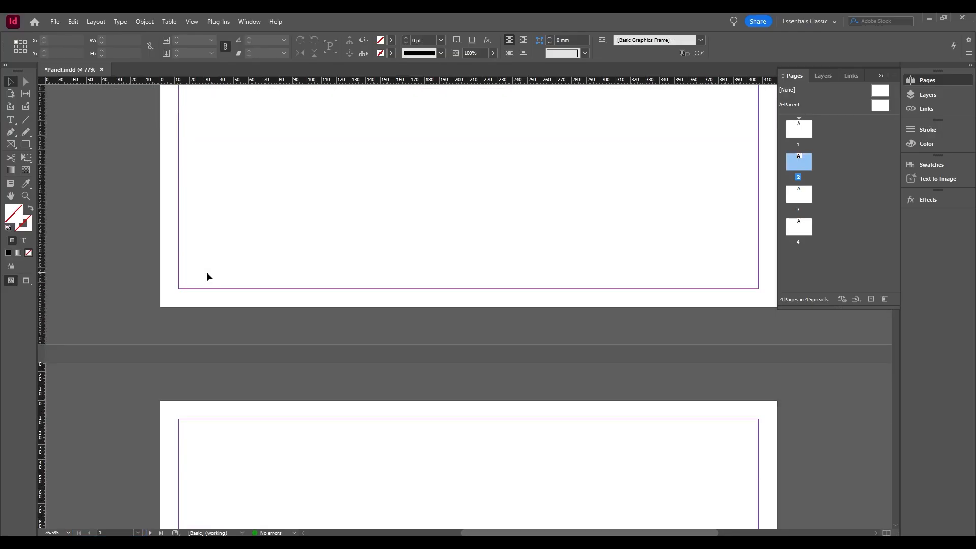
scroll(206, 277, "up", 2)
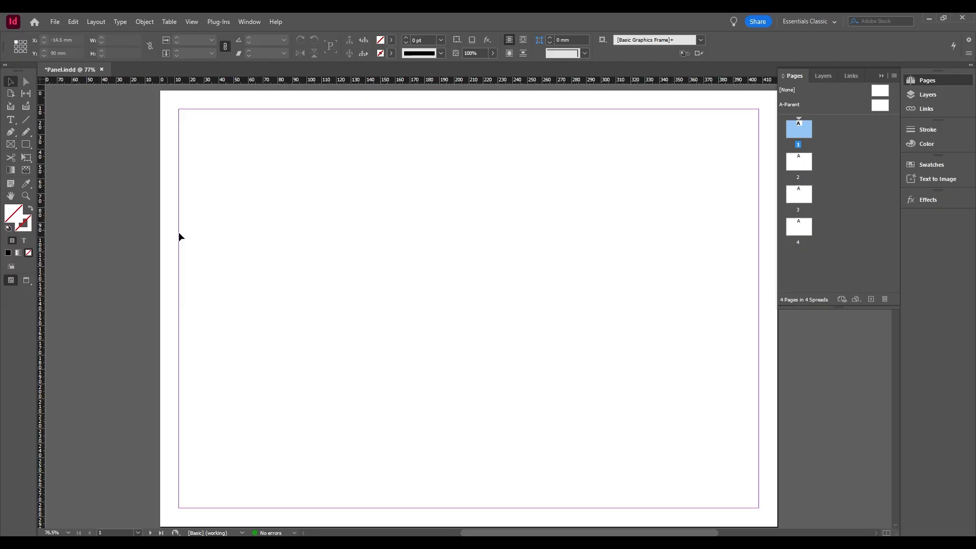
Delete pages 3 and 4 together from the document.
left_click(803, 231)
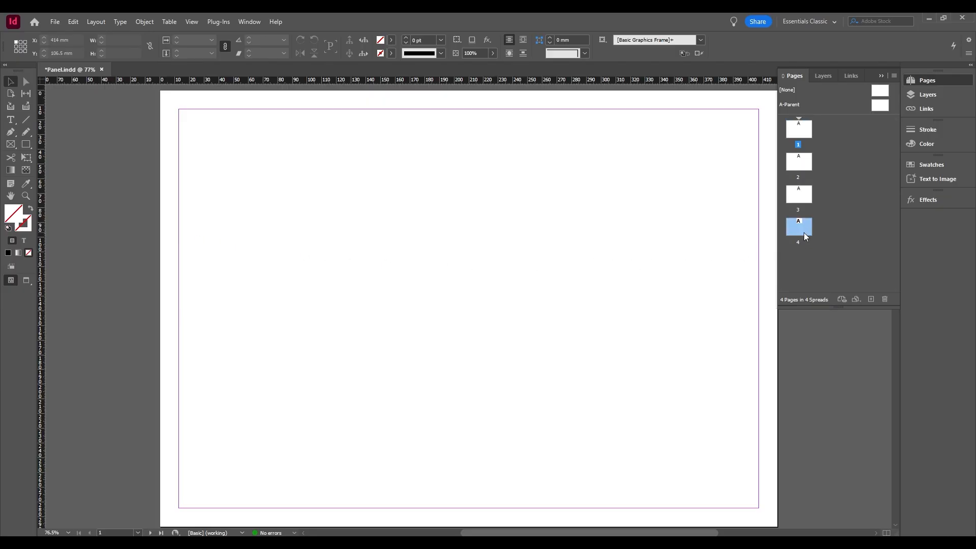
left_click(808, 204, "shift")
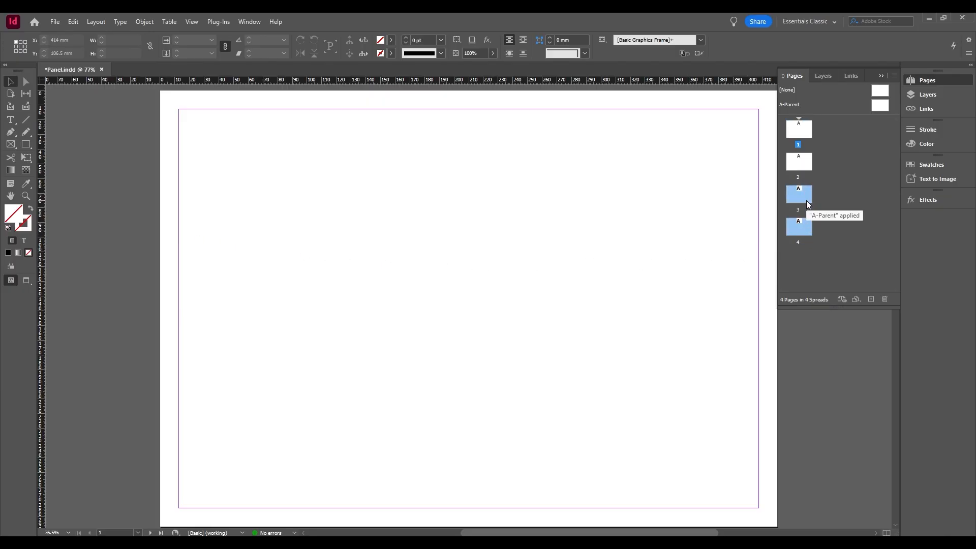
left_click(885, 300)
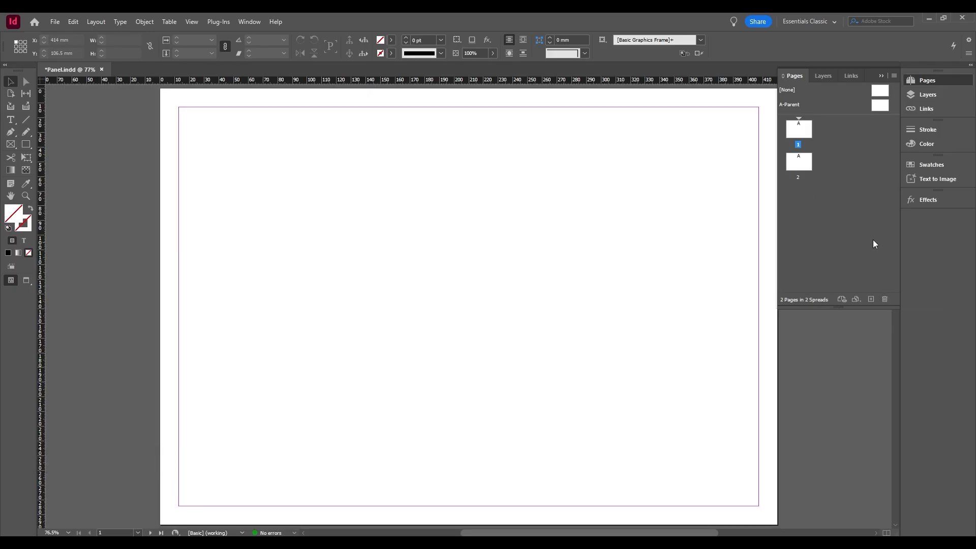
Delete the spread that contains page 2.
left_click(807, 170)
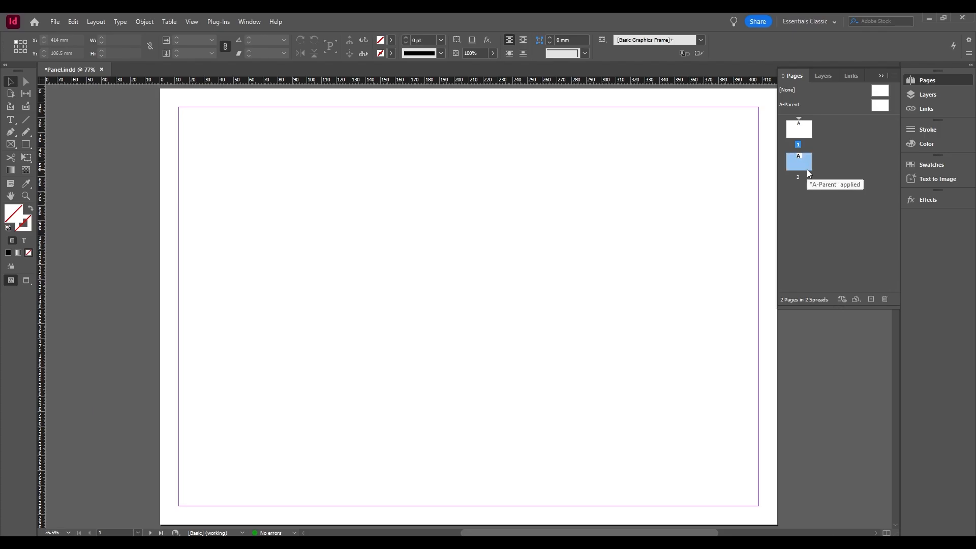
right_click(807, 170)
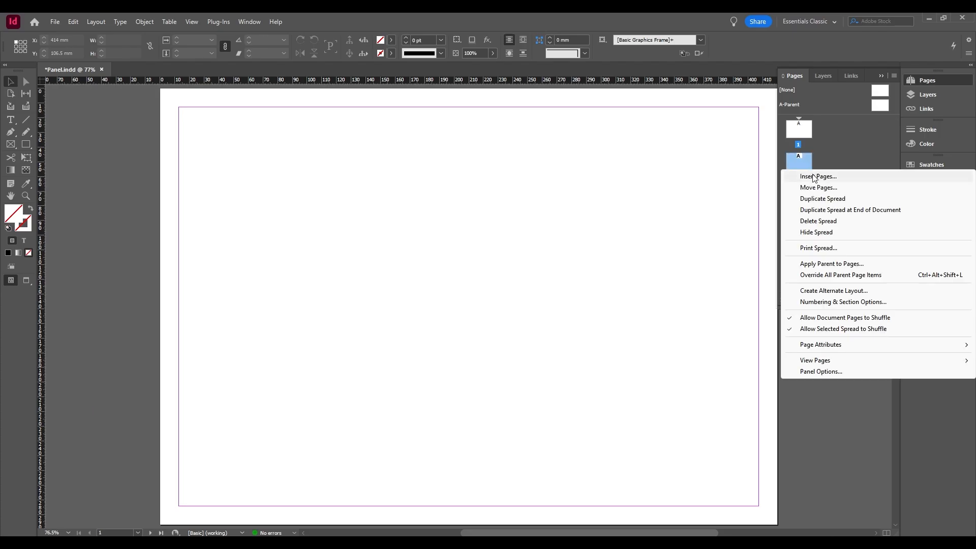
left_click(835, 222)
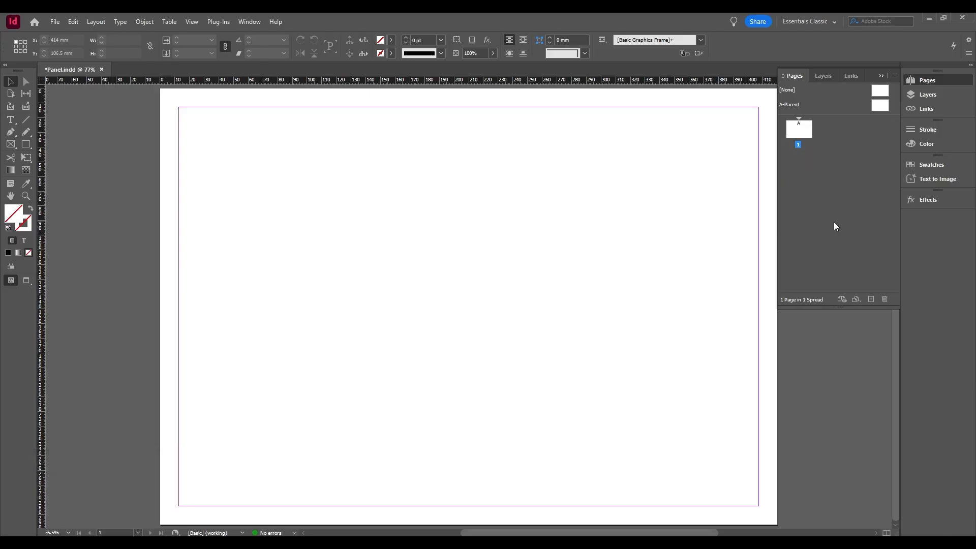
Set all four margins of page 1 to 10 mm with the preview on and layout adjustment off.
right_click(803, 133)
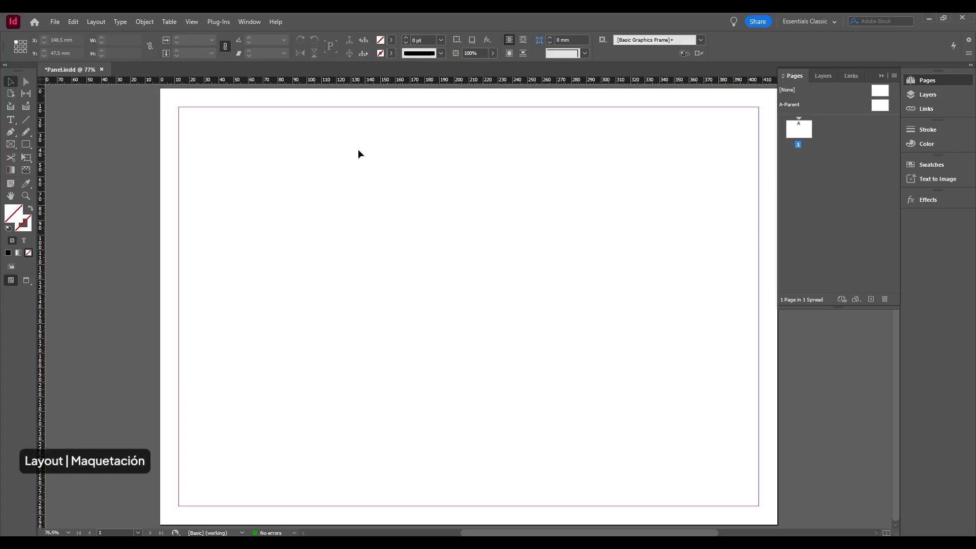
left_click(97, 23)
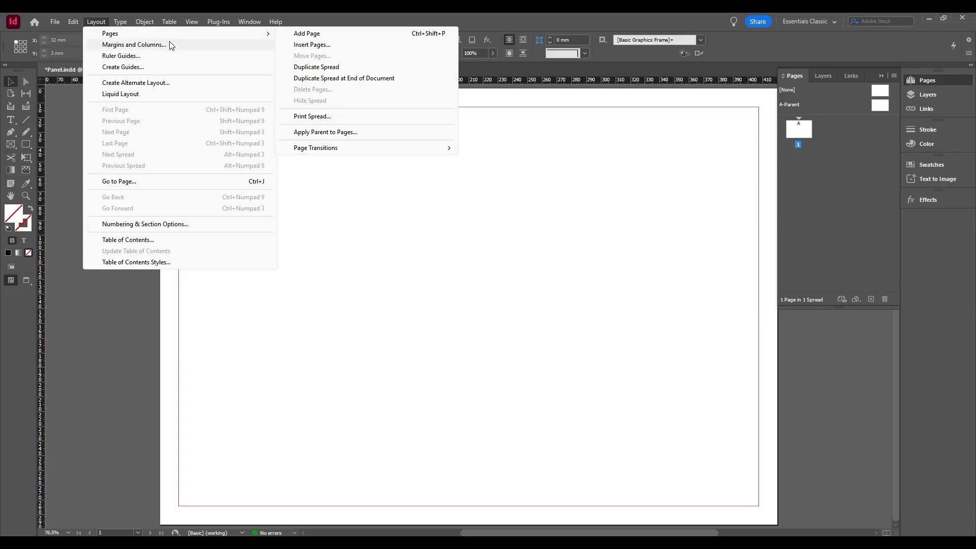
mouse_move(240, 34)
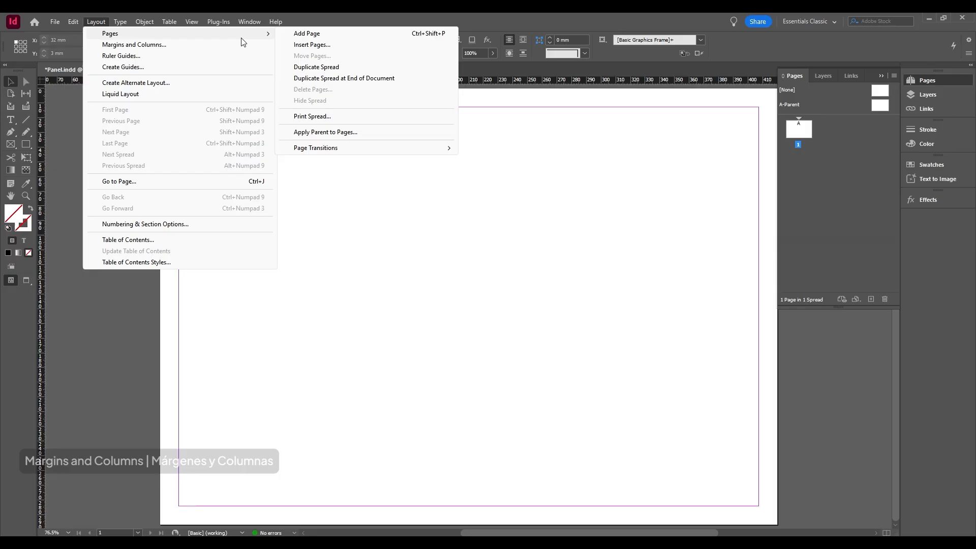
left_click(196, 45)
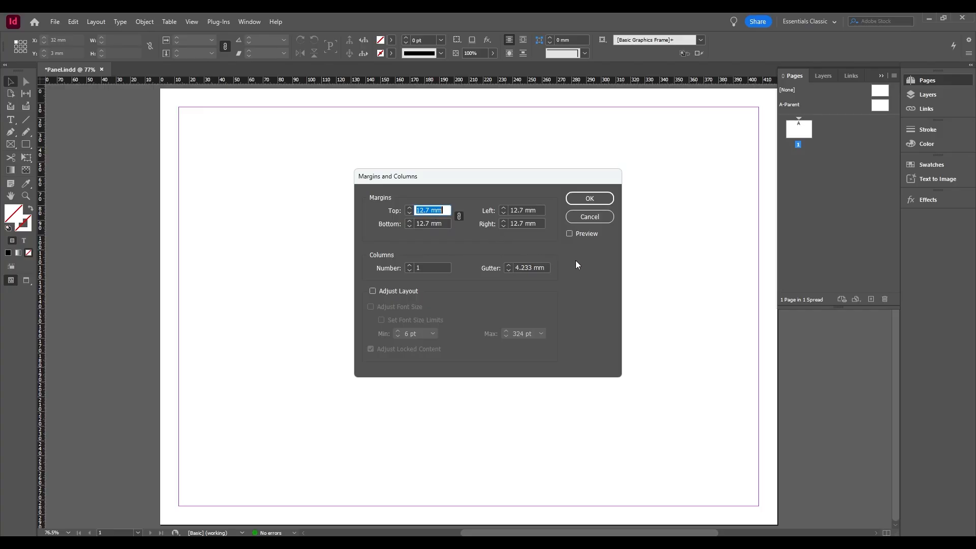
left_click(570, 233)
left_click(415, 211)
type("10")
left_click(435, 223)
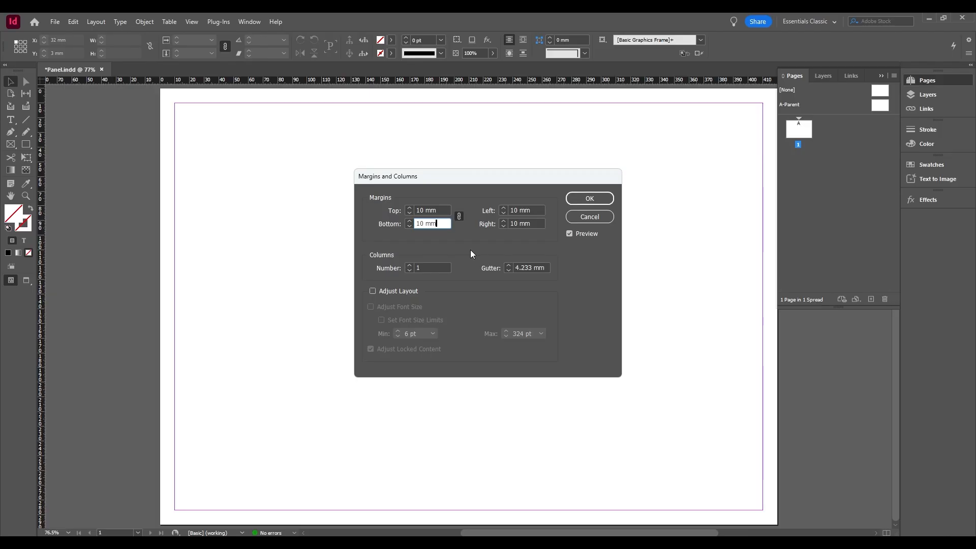
left_click(373, 291)
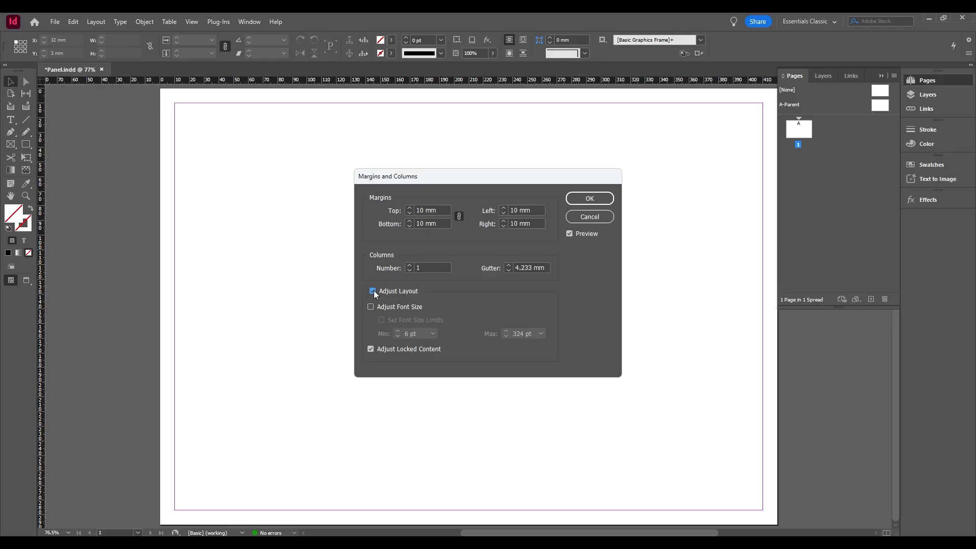
left_click(373, 291)
left_click(583, 198)
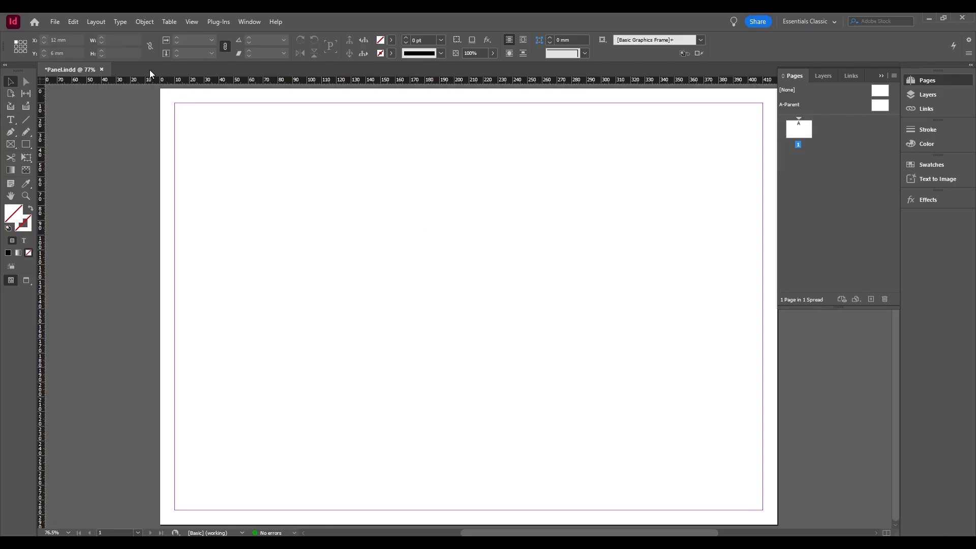
Examine the document setup, including its bleed and slug settings and Adjust Layout options, and leave without applying changes.
left_click(96, 22)
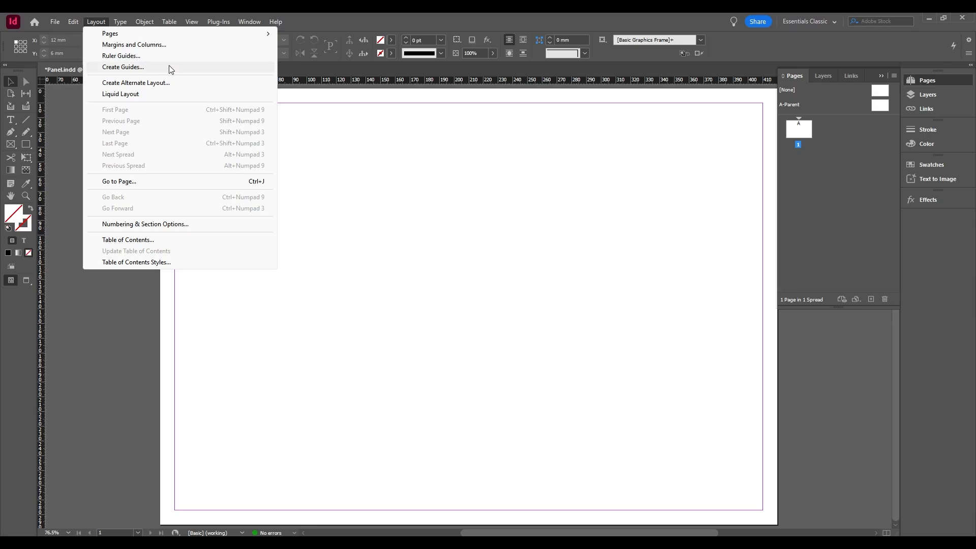
mouse_move(74, 20)
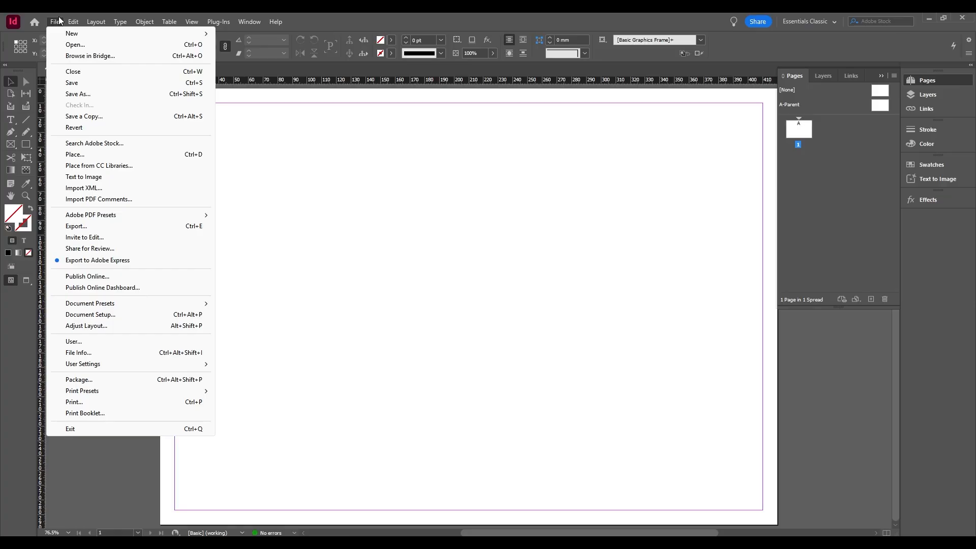
left_click(129, 315)
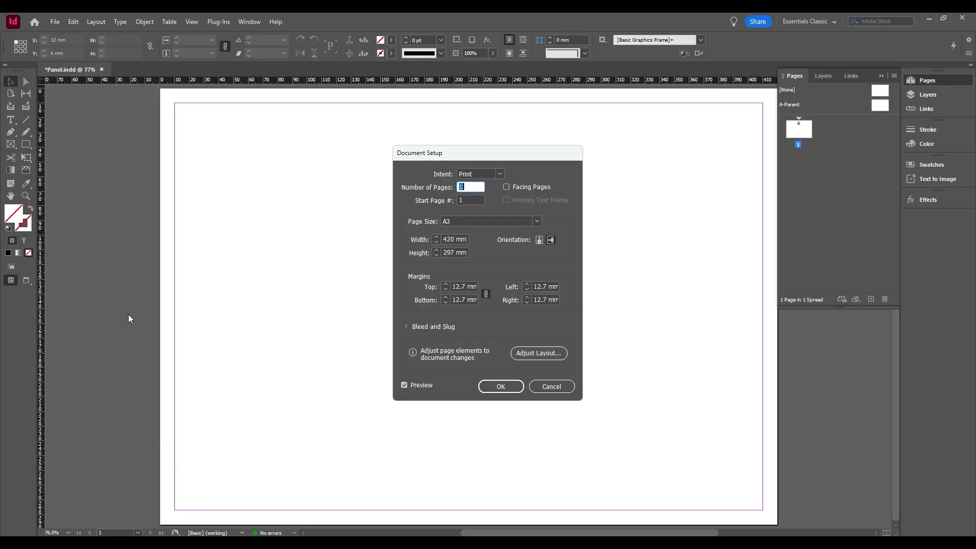
left_click(407, 327)
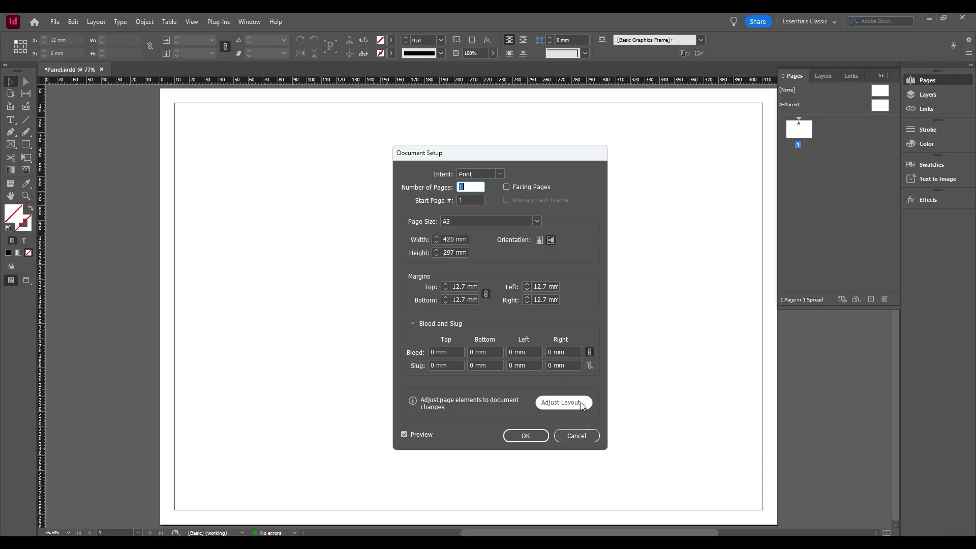
left_click(561, 403)
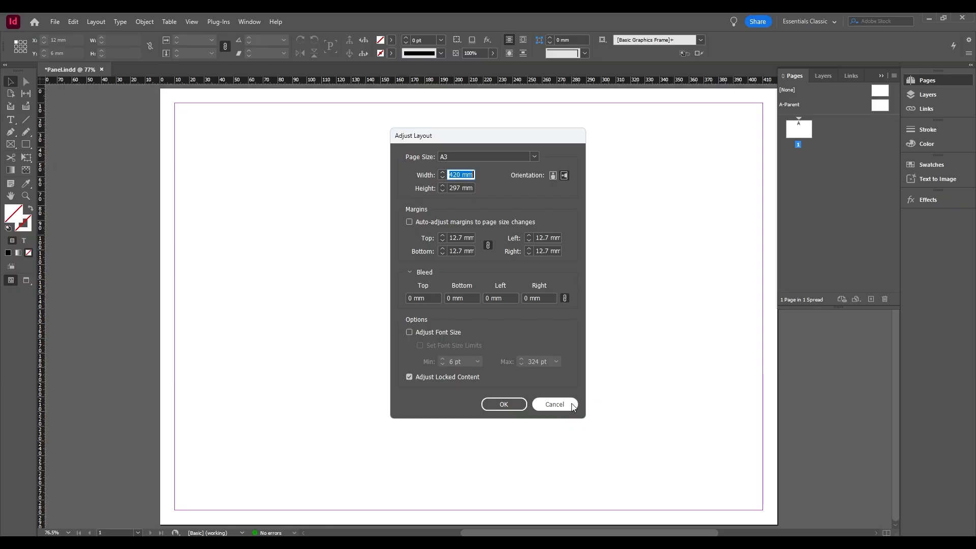
left_click(572, 405)
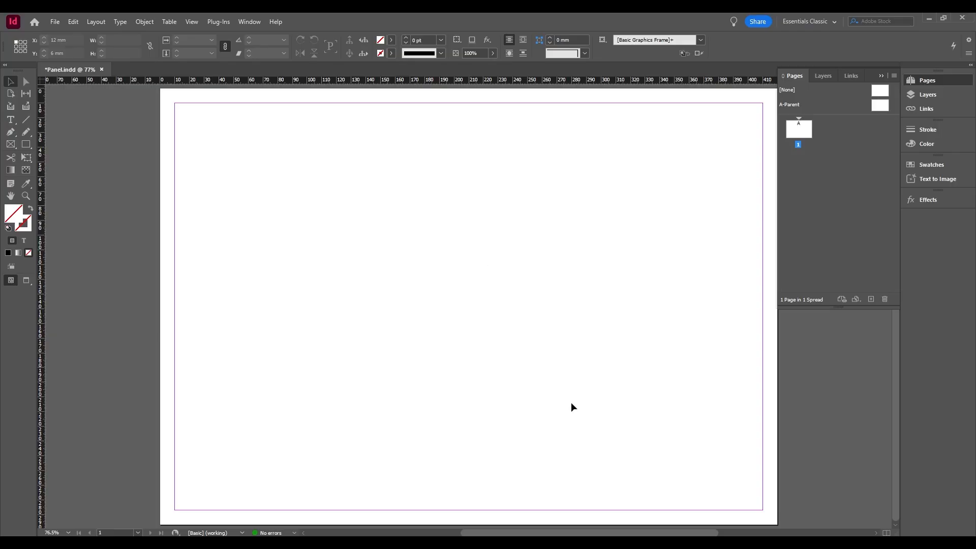
Compare the A-Parent page with page 1, and create a one-page A3 landscape parent with prefix B, based on no other parent.
double_click(880, 106)
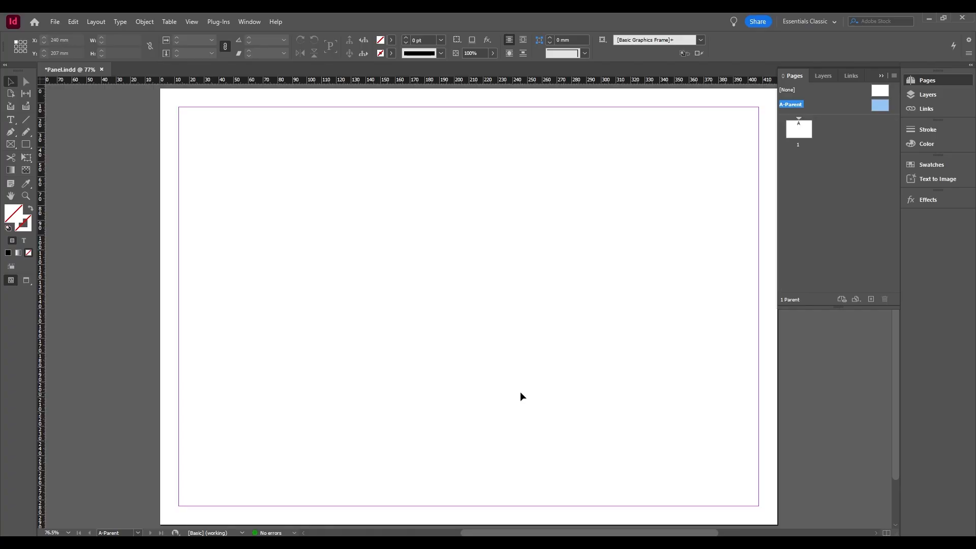
double_click(798, 133)
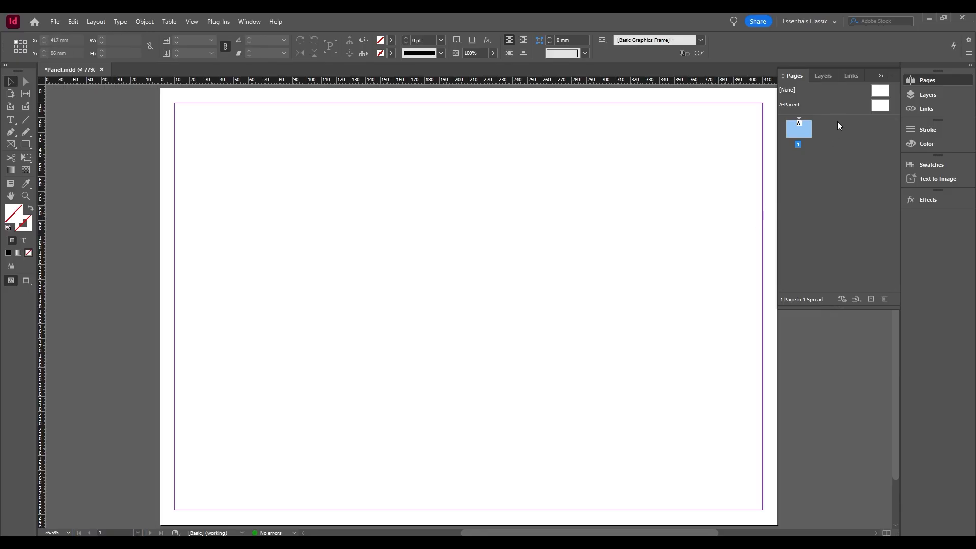
left_click(894, 76)
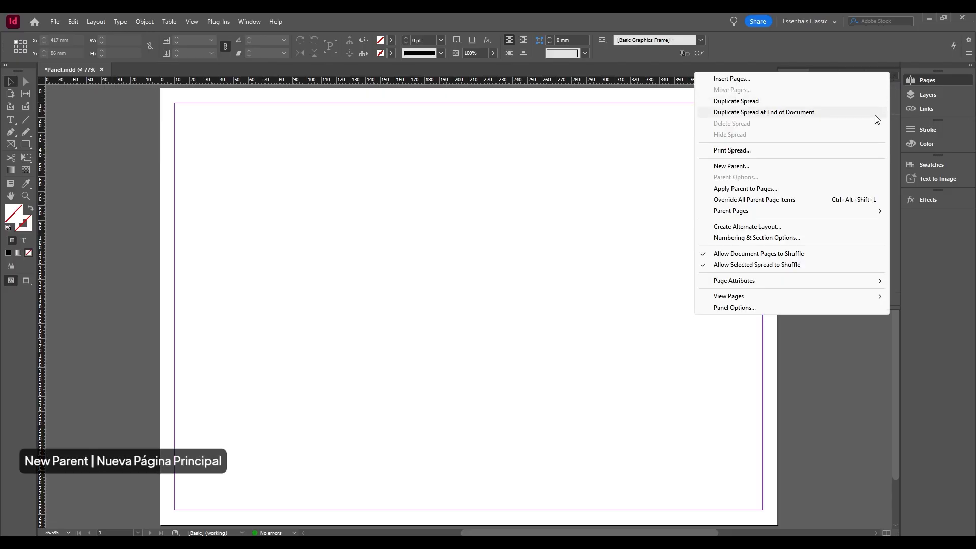
left_click(807, 169)
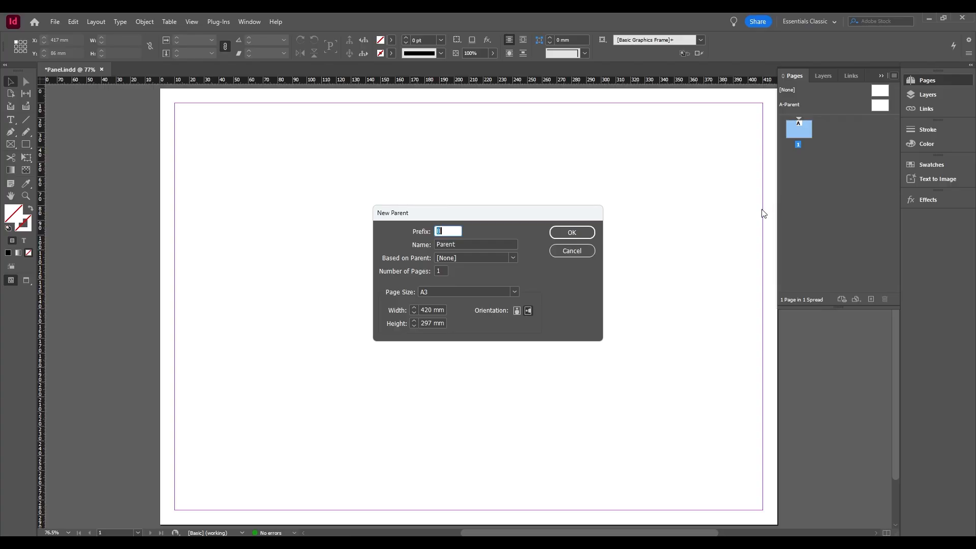
left_click(576, 233)
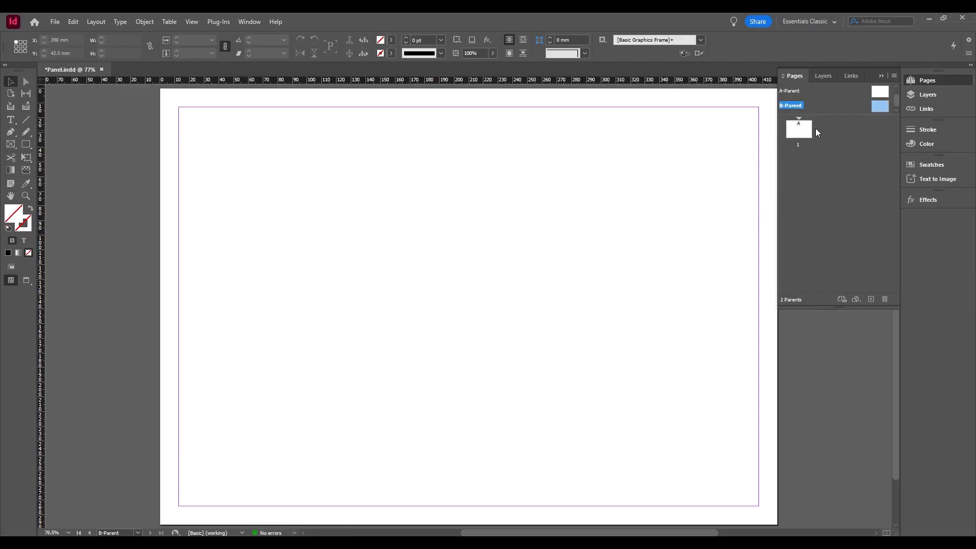
left_click_drag(852, 116, 848, 134)
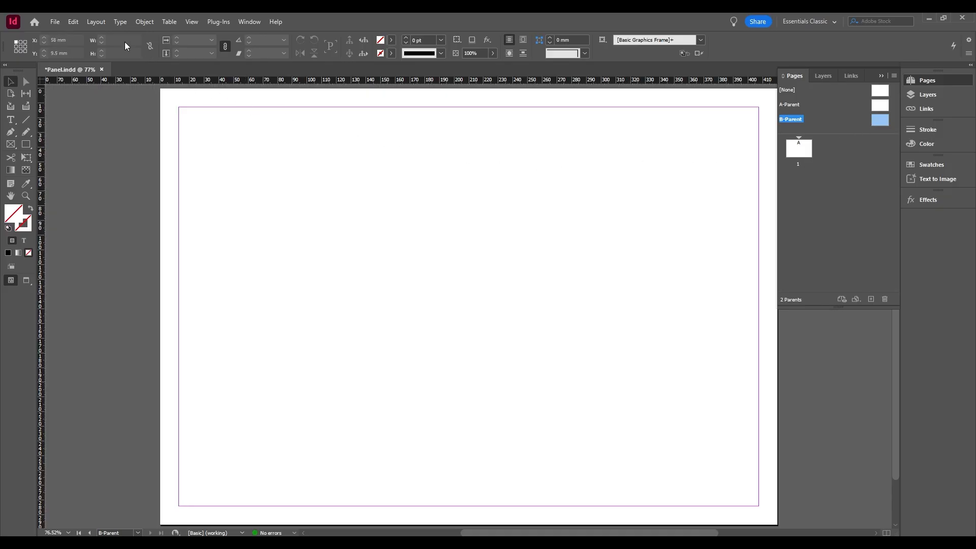
Set all four margins of the B-Parent page to 10 mm.
left_click(97, 22)
left_click(122, 44)
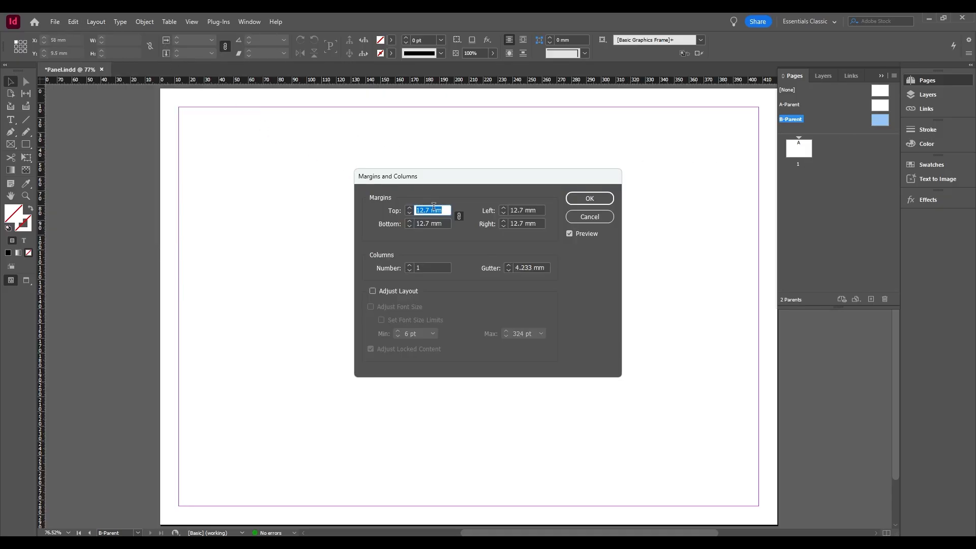
type("10")
key("Tab")
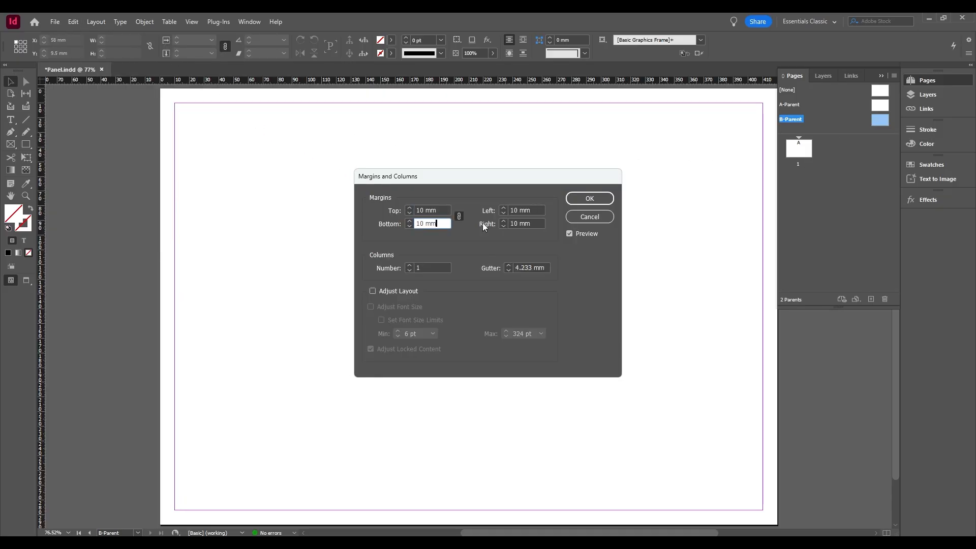
left_click(588, 199)
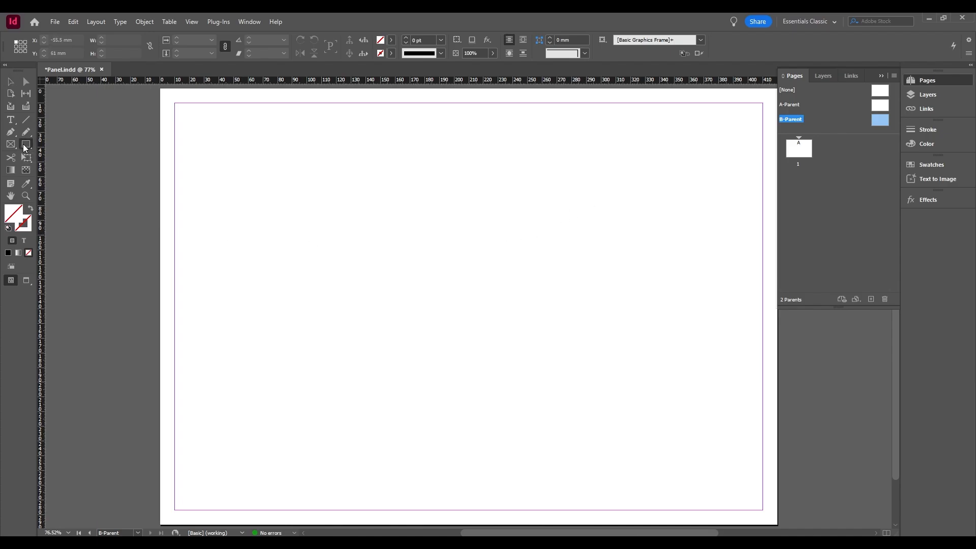
Draw a square about 75 mm wide near the middle of the B-Parent page and fill it with blue.
left_click(25, 145)
left_click_drag(413, 252, 562, 364)
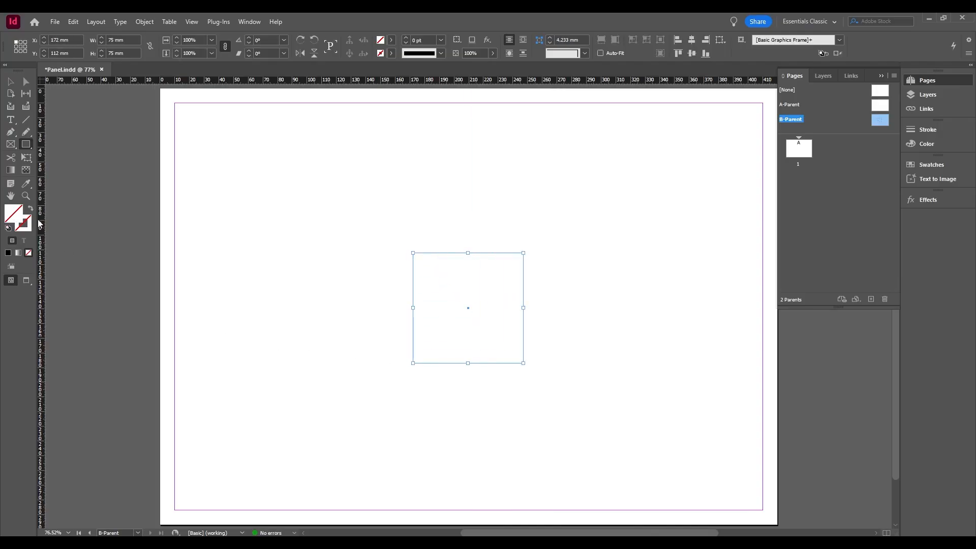
double_click(15, 213)
left_click_drag(441, 319, 488, 357)
left_click(579, 213)
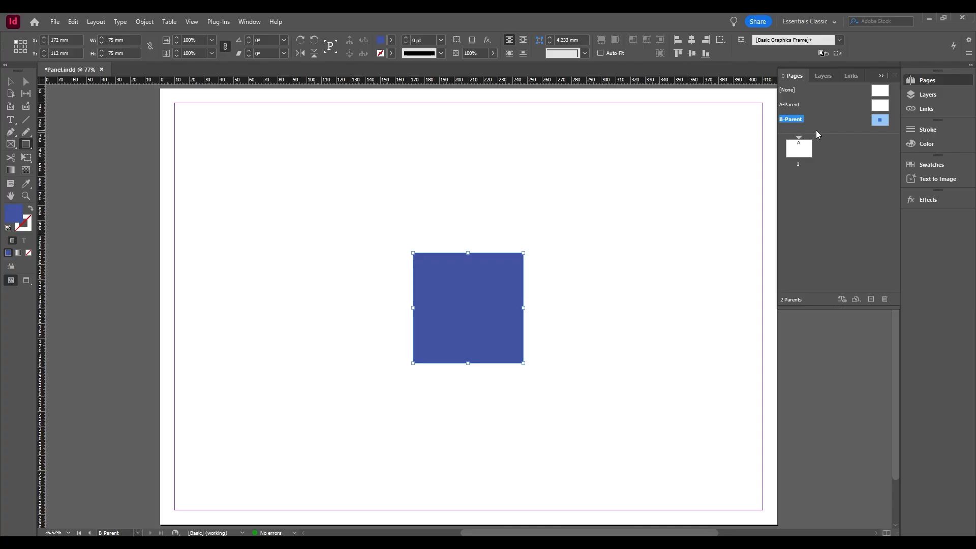
Return to page 1 and apply the B-Parent page to it.
double_click(806, 157)
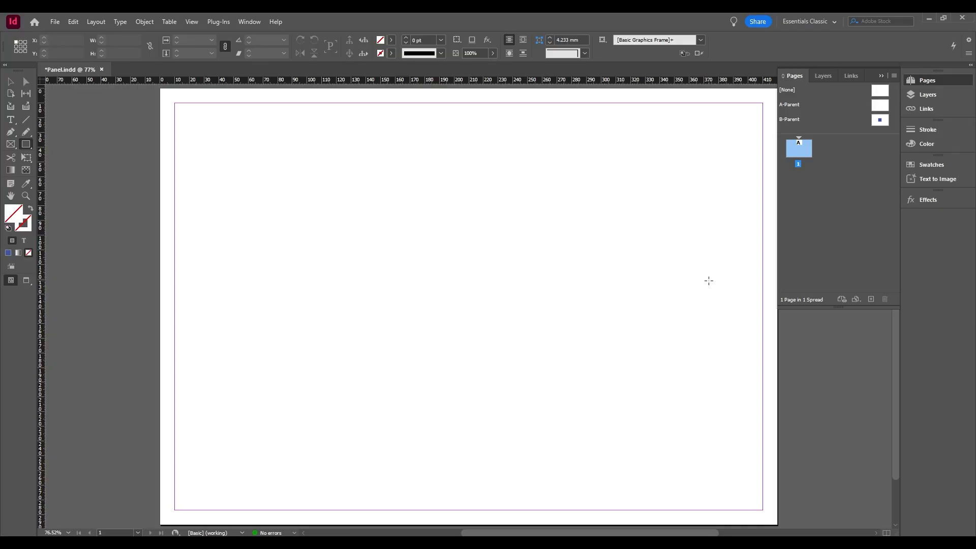
key("v")
left_click(880, 120)
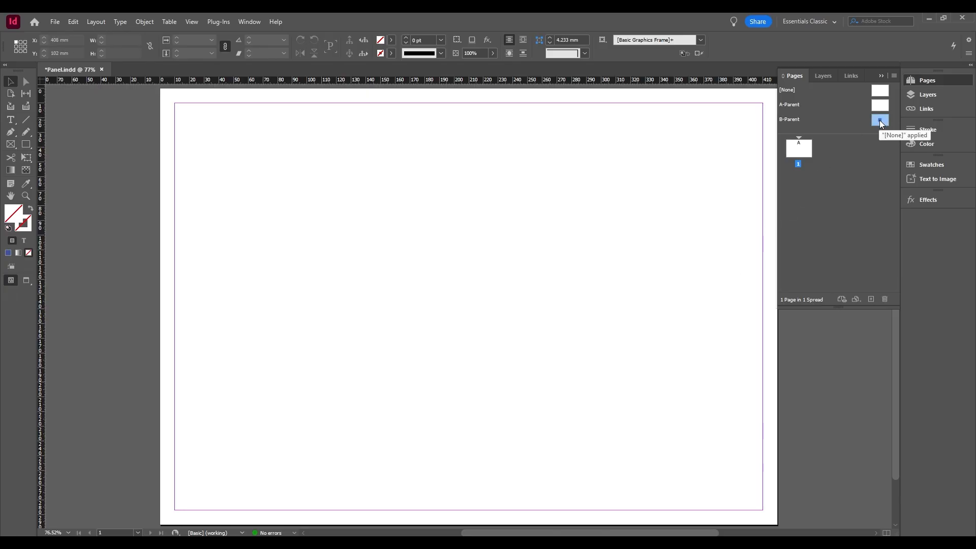
left_click_drag(879, 120, 804, 154)
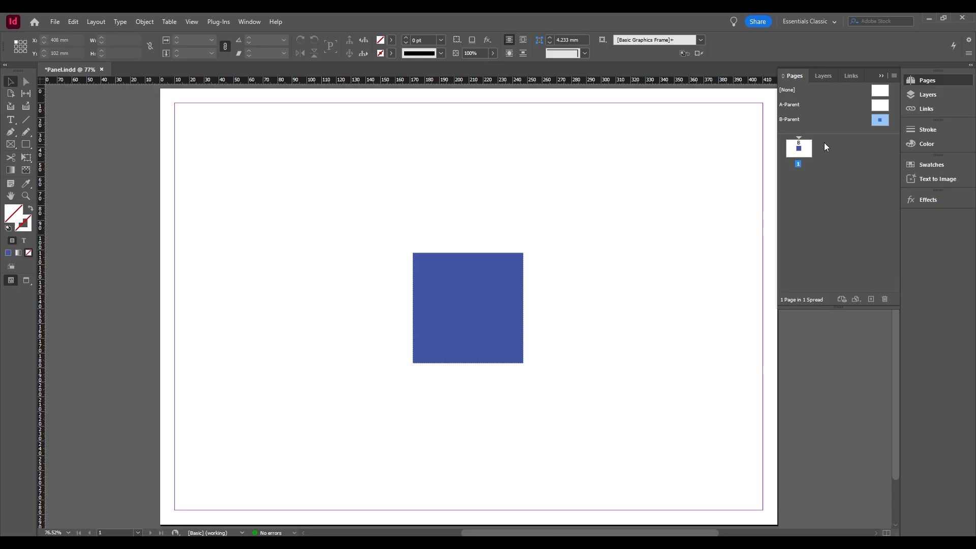
Widen the blue square on the B-Parent page to about 104 mm and return to page 1.
double_click(878, 118)
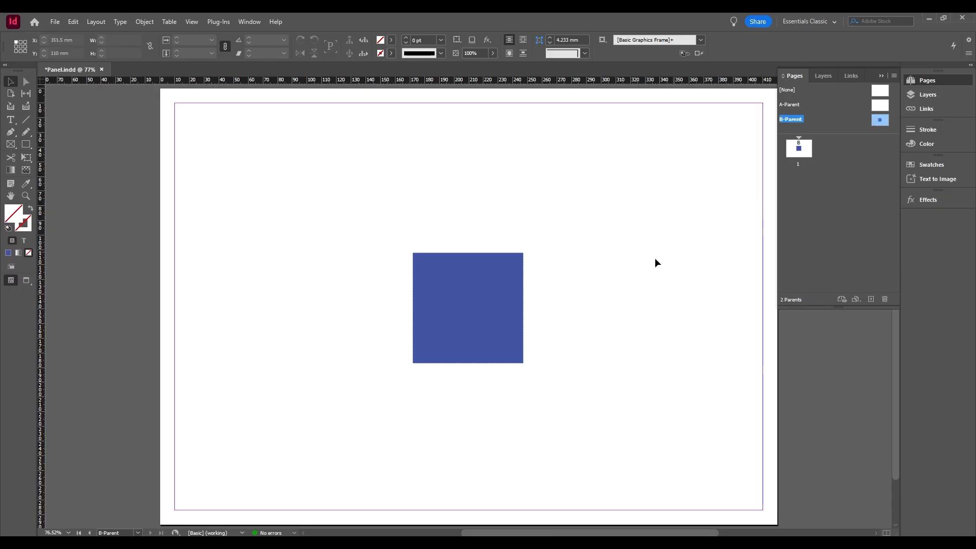
left_click(491, 298)
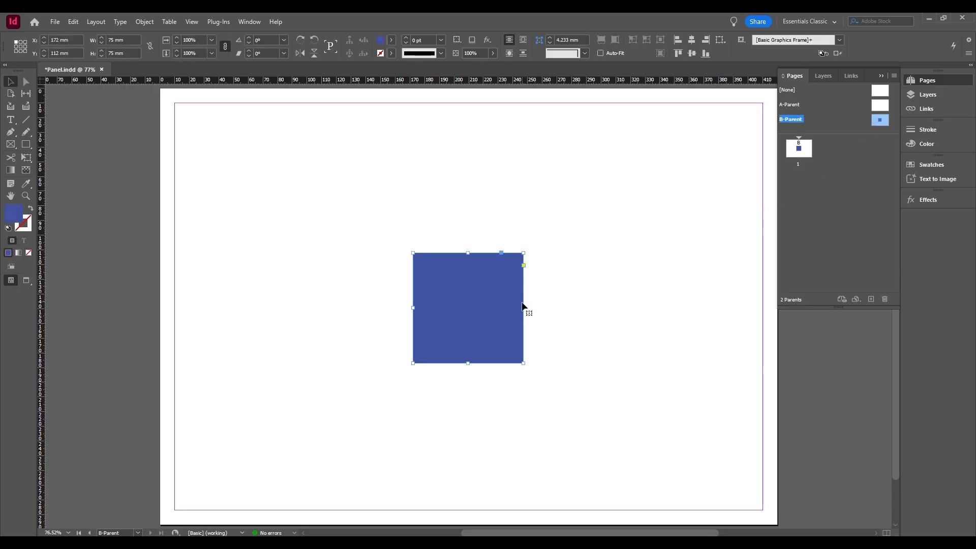
left_click_drag(532, 308, 566, 307)
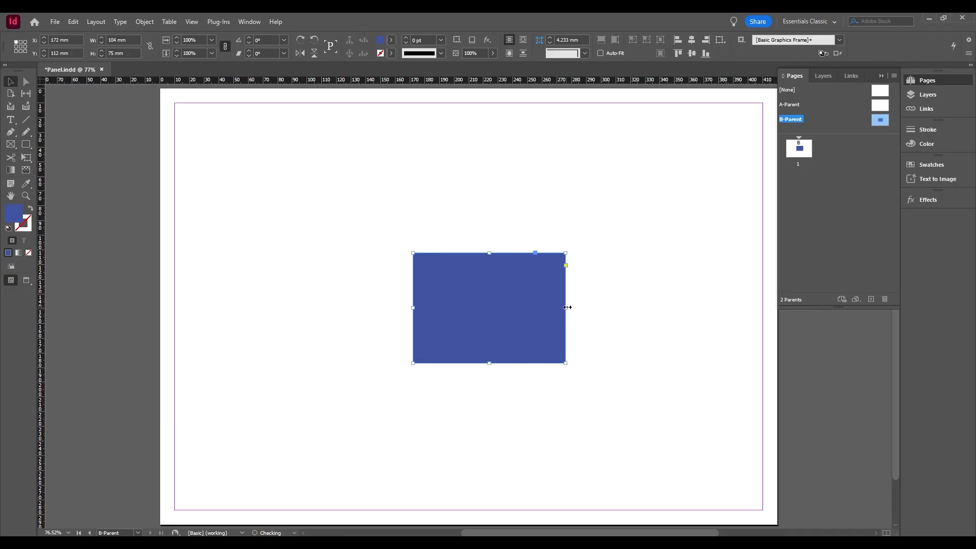
double_click(808, 149)
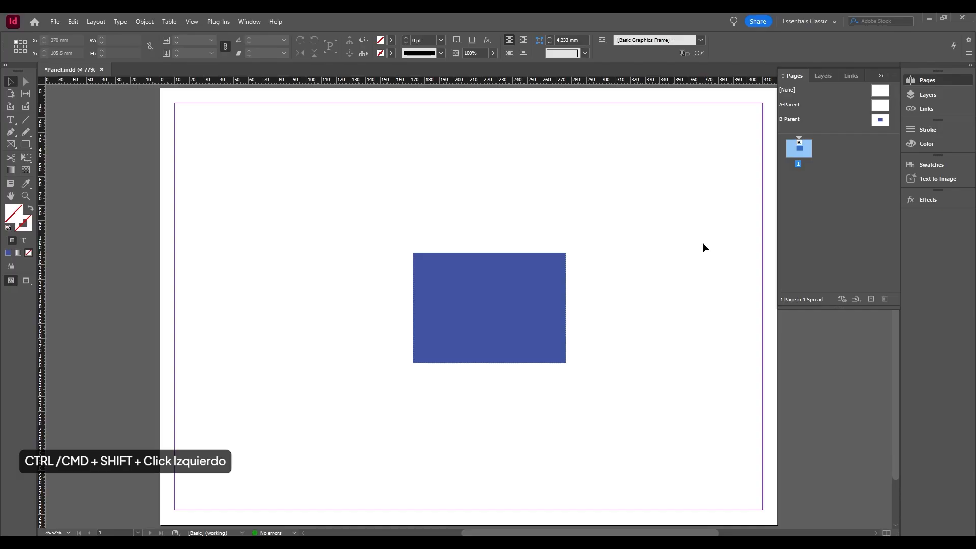
Override the blue parent rectangle on page 1, move it to the page's upper left area, and shrink it to about 66 x 50 mm.
left_click(453, 300)
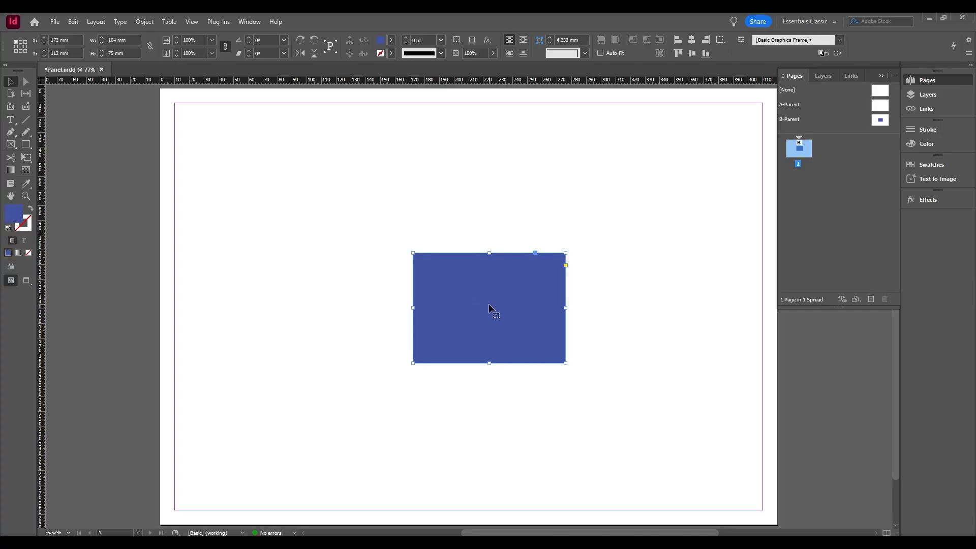
left_click_drag(490, 303, 320, 212)
left_click_drag(397, 216, 340, 218)
left_click_drag(292, 160, 294, 197)
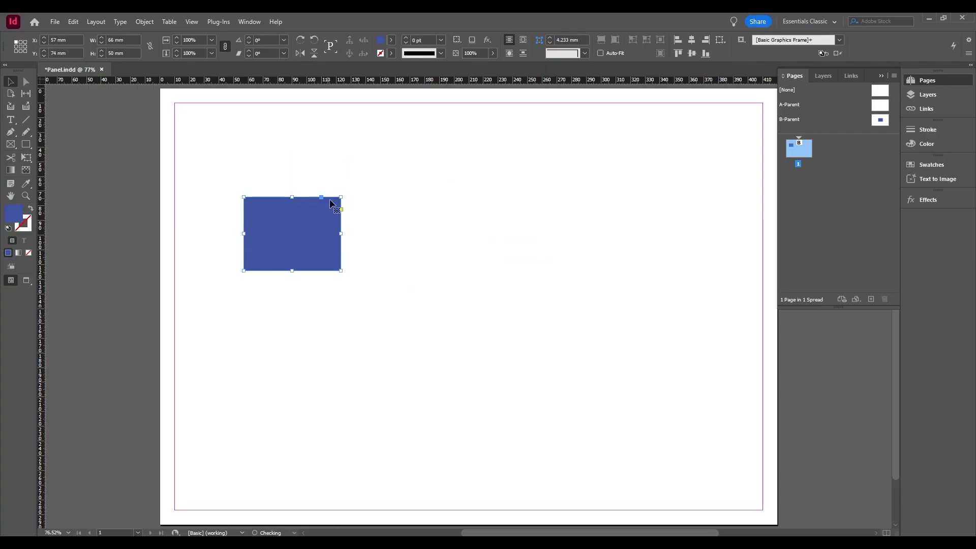
left_click(546, 266)
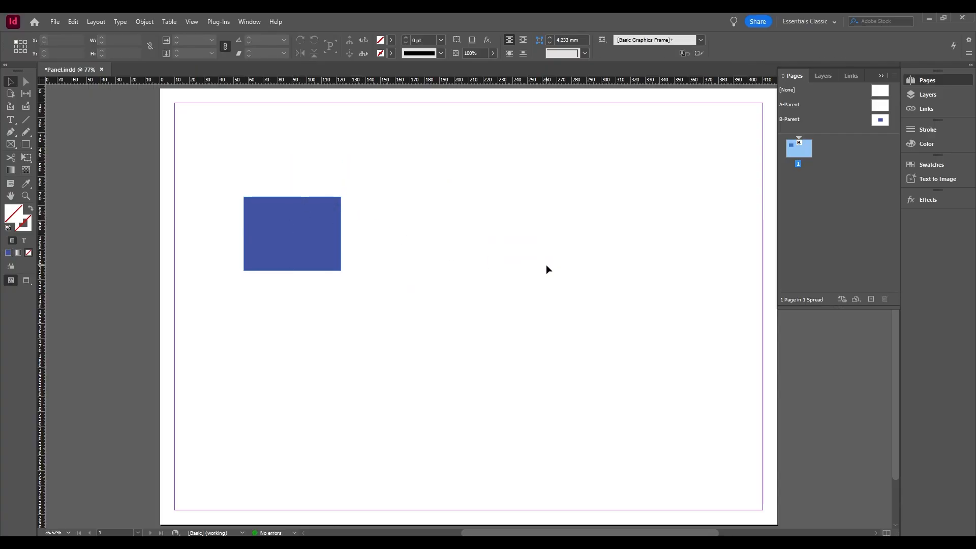
View the B-Parent page, return to page 1, and reapply B-Parent to page 1.
left_click(877, 122)
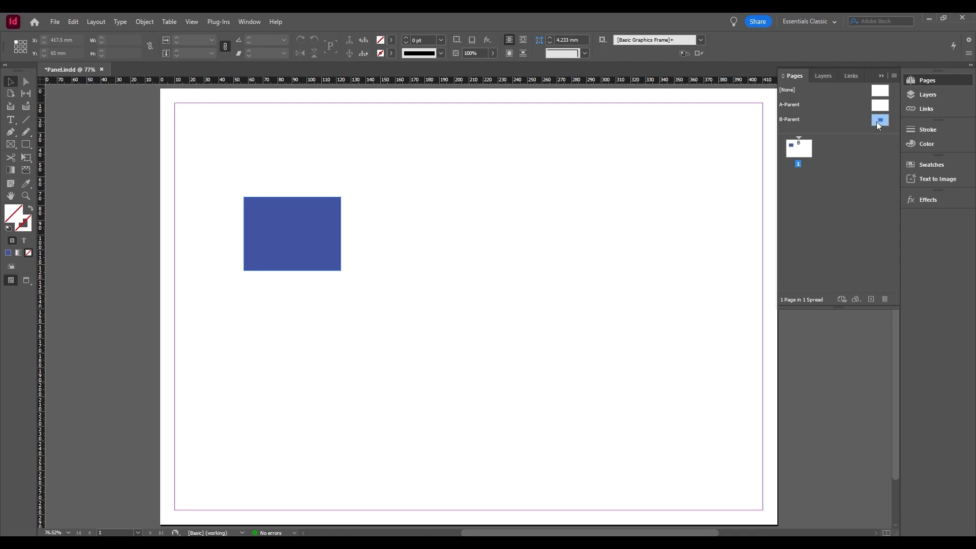
double_click(878, 121)
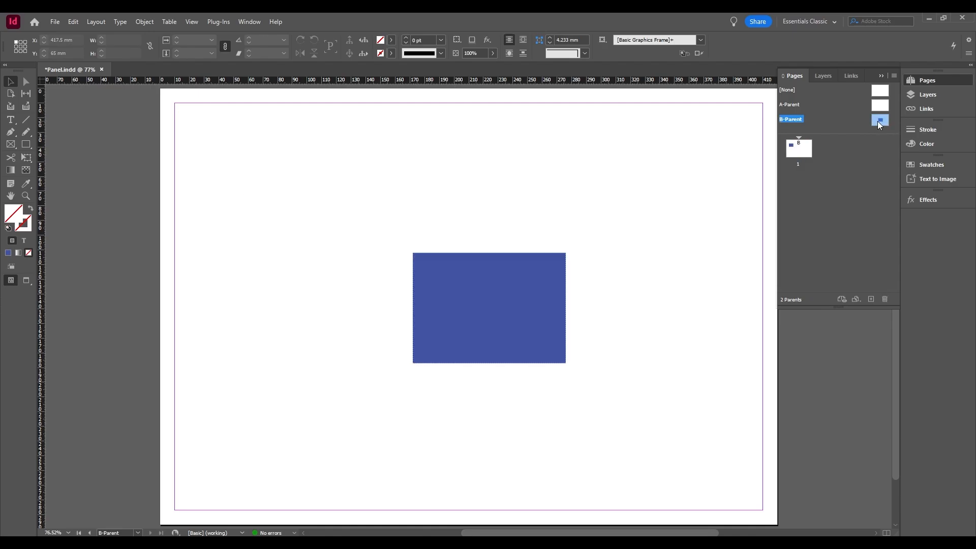
double_click(803, 154)
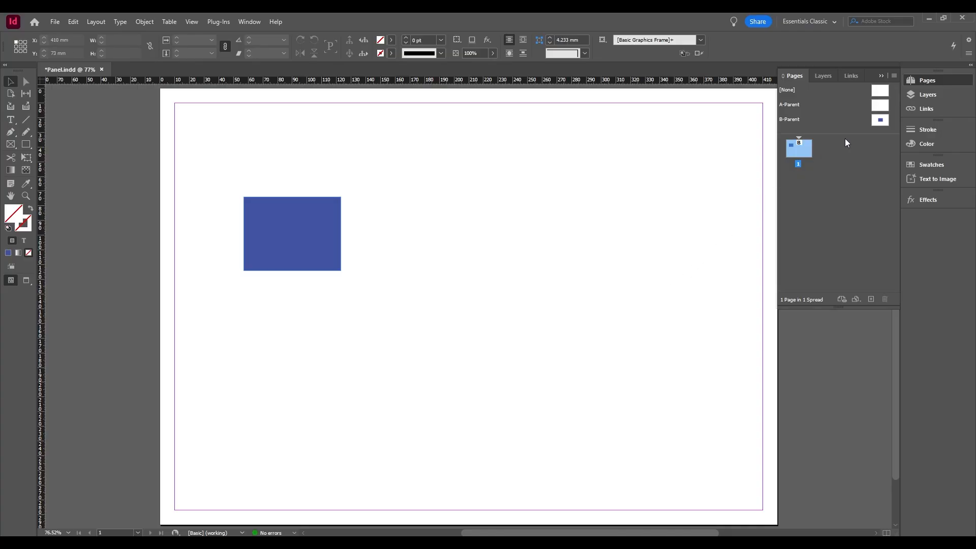
left_click_drag(879, 121, 808, 151)
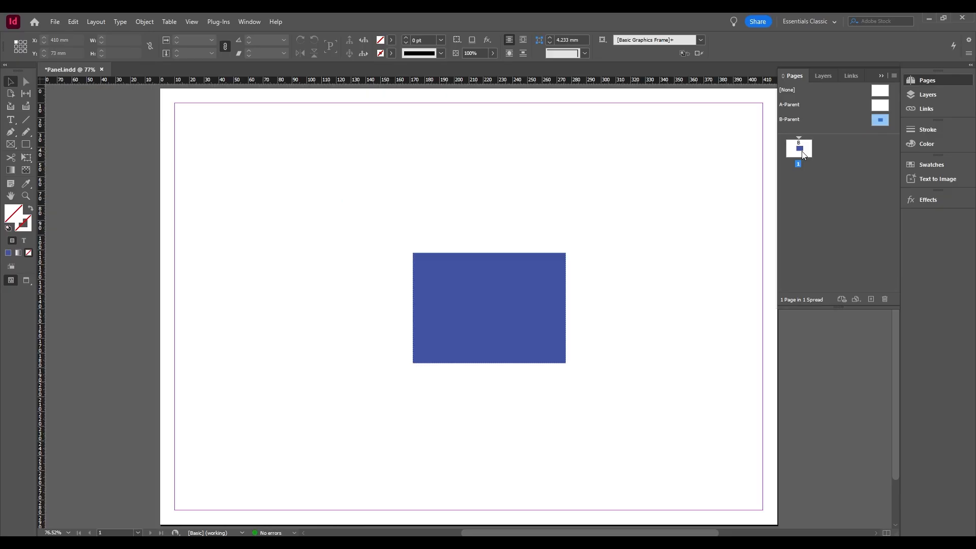
Delete the blue rectangle from the B-Parent page and return to page 1.
double_click(879, 121)
left_click(526, 299)
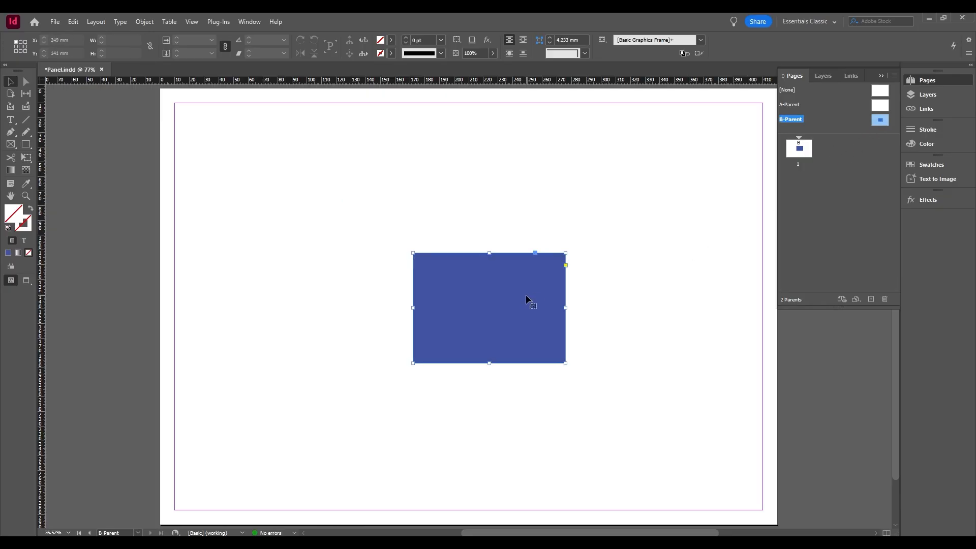
key("Delete")
double_click(799, 148)
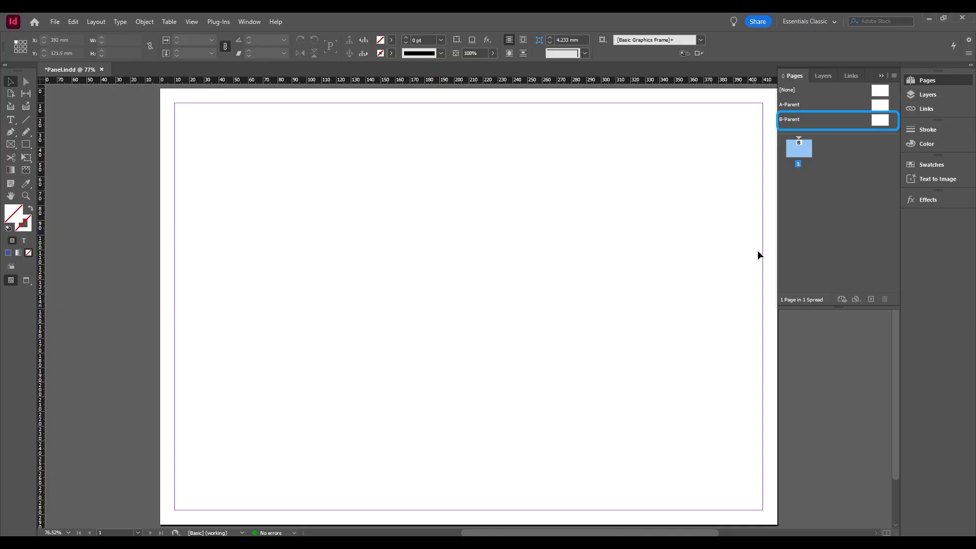
Open the B-Parent page and toggle the rulers off and back on.
double_click(880, 120)
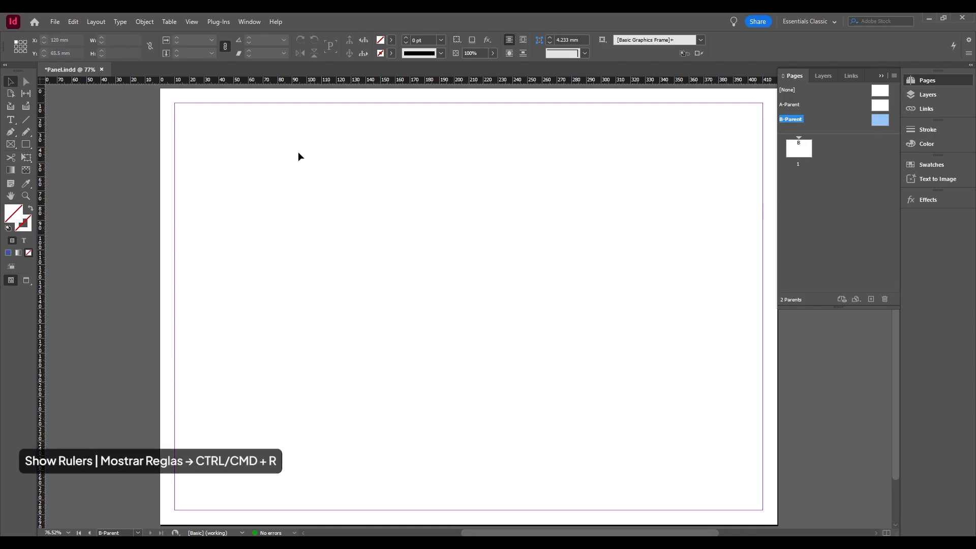
left_click(193, 24)
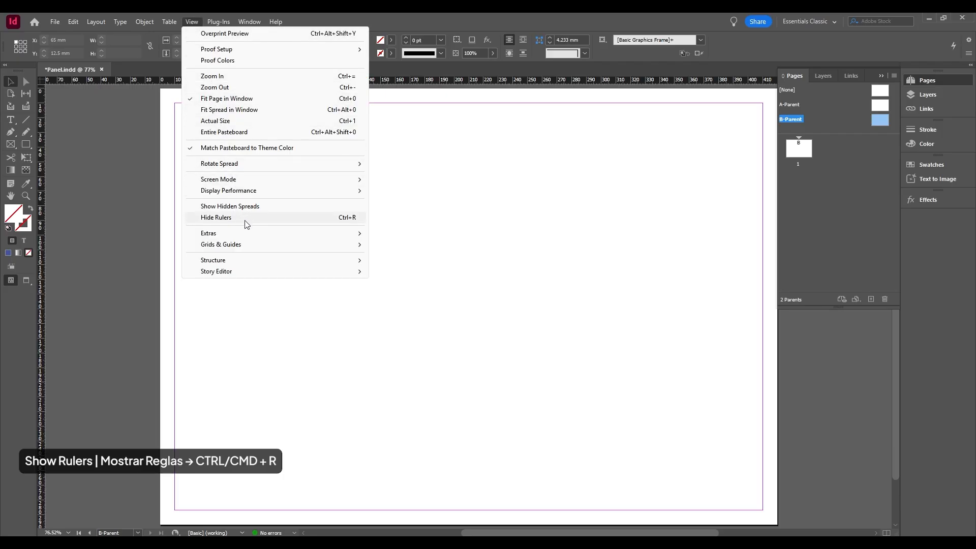
mouse_move(234, 233)
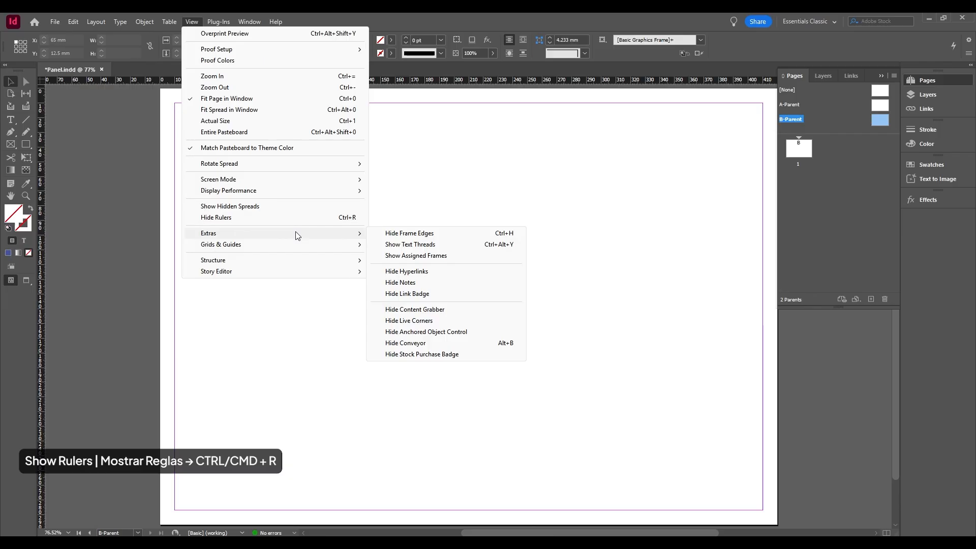
left_click(535, 240)
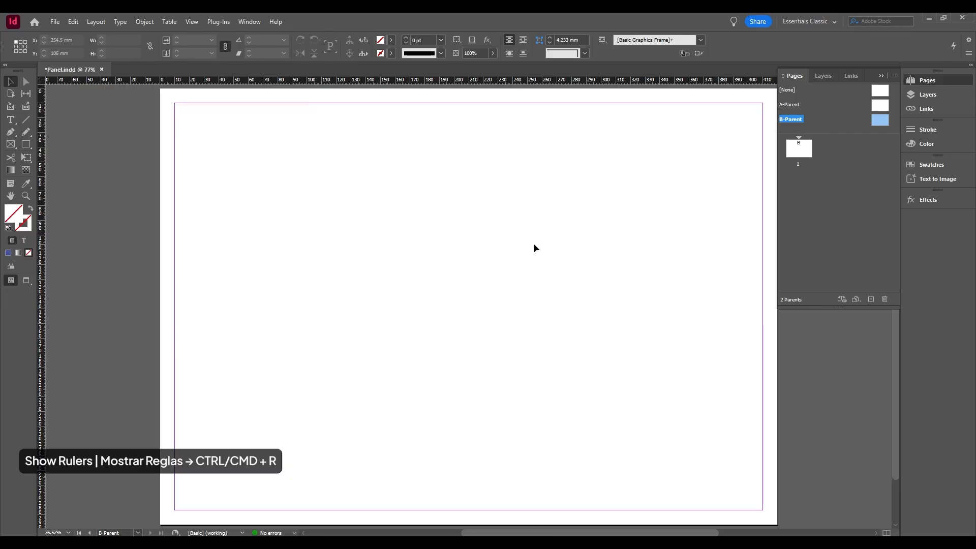
key("ctrl+r")
key("ctrl+r")
Place page guides on the B-Parent page: horizontal ones at about 91 mm and 171.5 mm, and a vertical one at about 108.5 mm.
left_click_drag(483, 86, 481, 221)
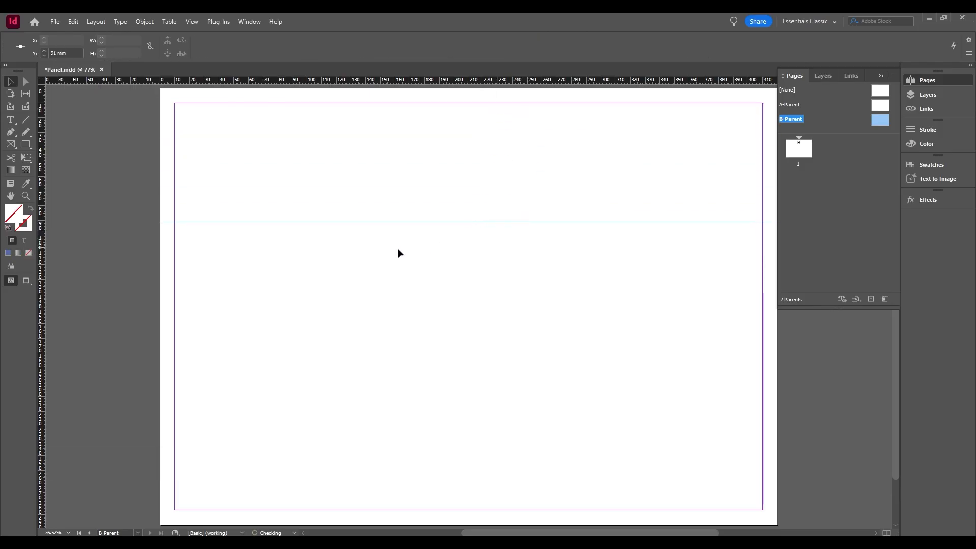
left_click_drag(45, 155, 319, 262)
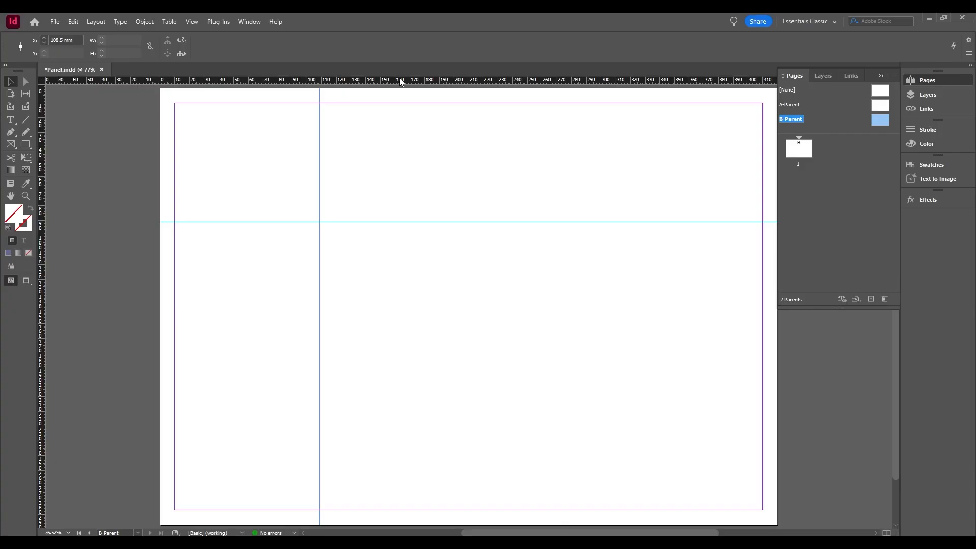
left_click_drag(400, 81, 415, 339)
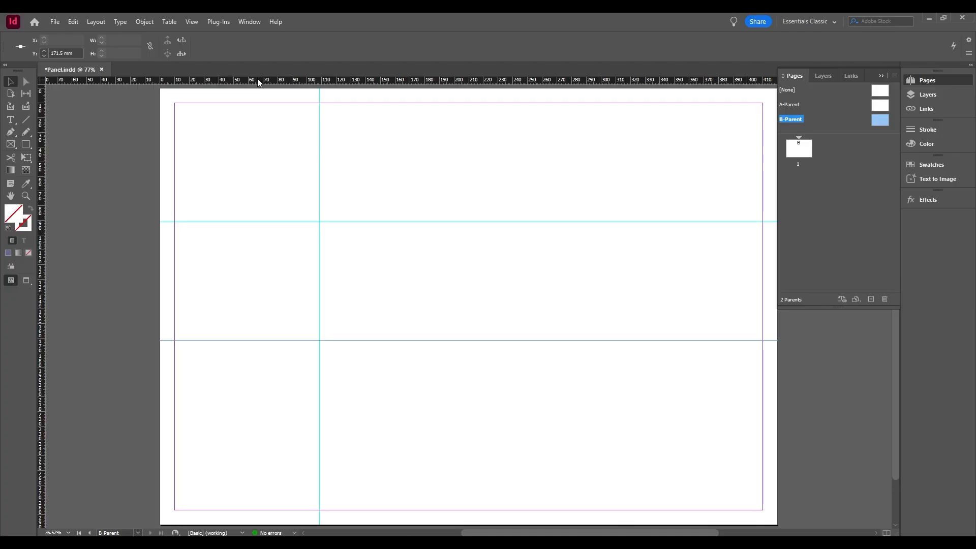
Place a horizontal guide spanning the pasteboard at about 215.5 mm and fit the page in the window.
left_click_drag(257, 79, 111, 405)
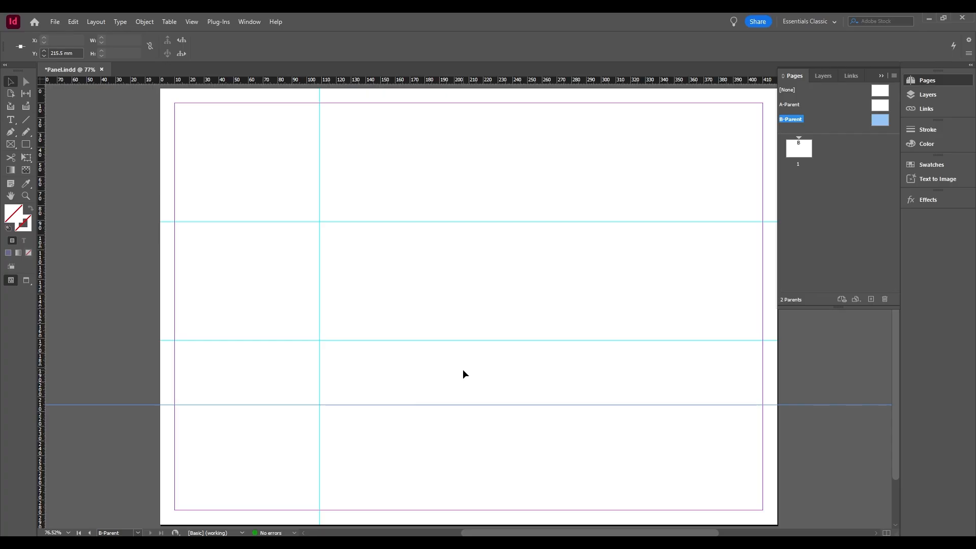
scroll(463, 375, "right", 2)
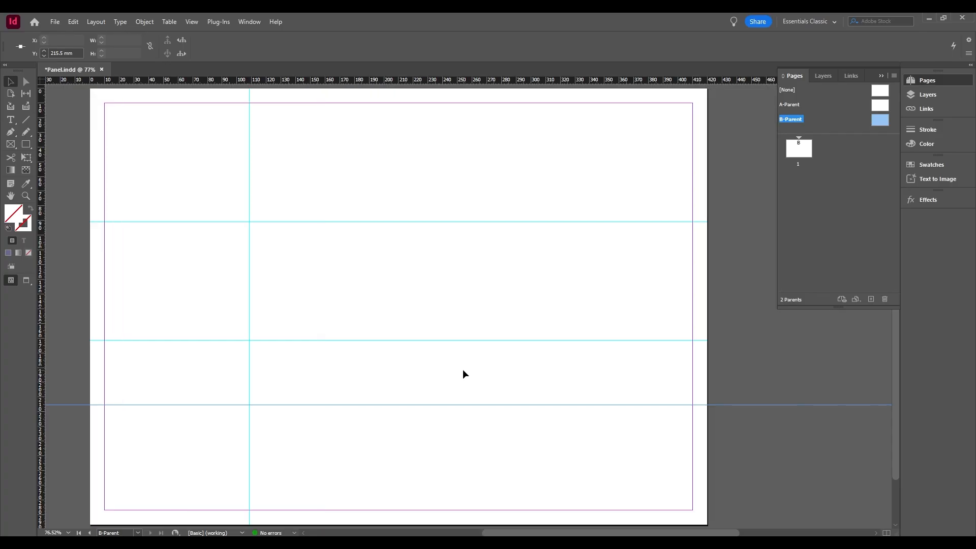
key("ctrl+0")
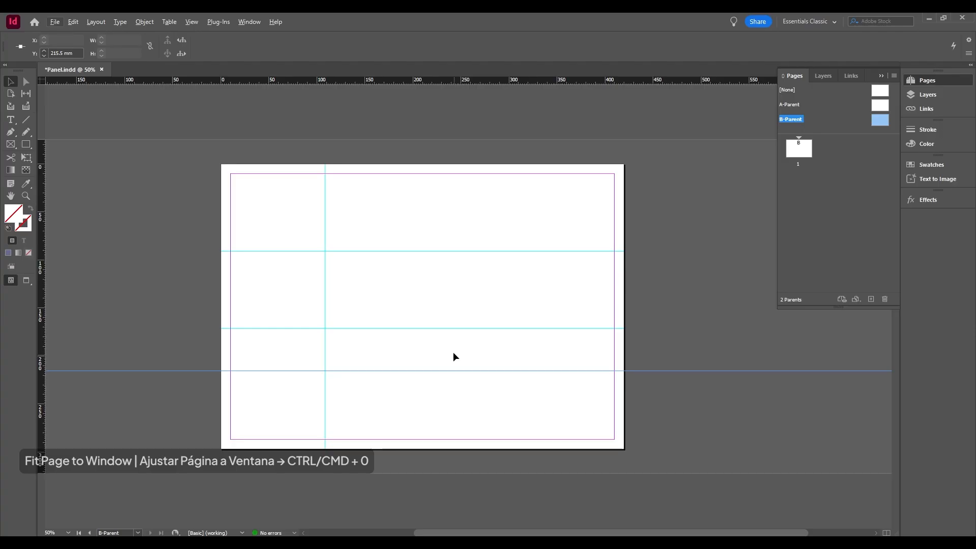
left_click_drag(454, 353, 481, 347)
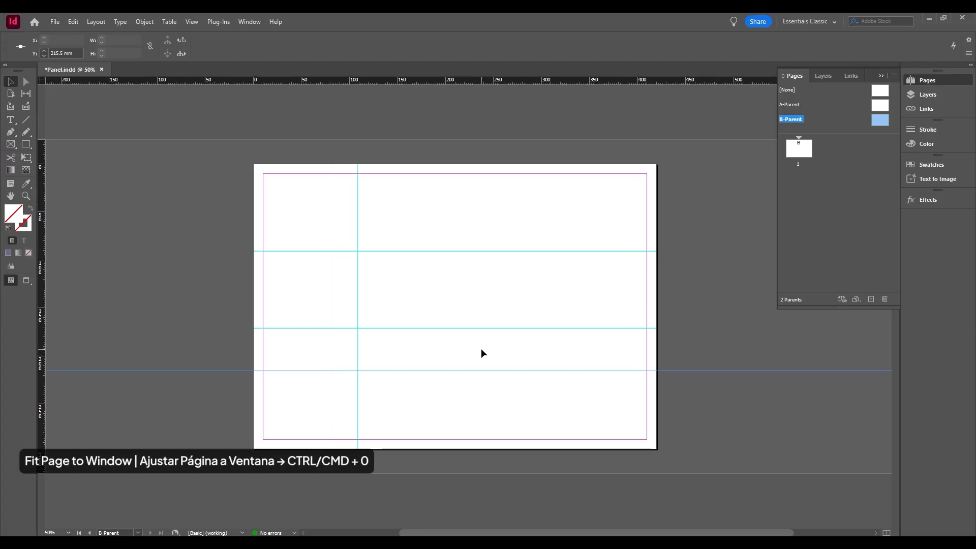
key("ctrl+0")
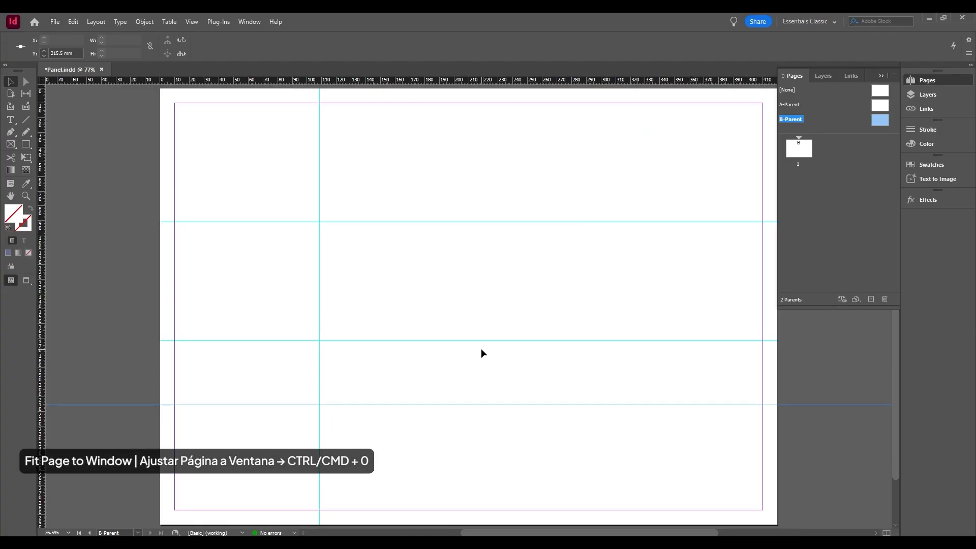
Move the middle horizontal guide up to 129 mm, and readjust it to about 140 mm.
left_click(541, 326)
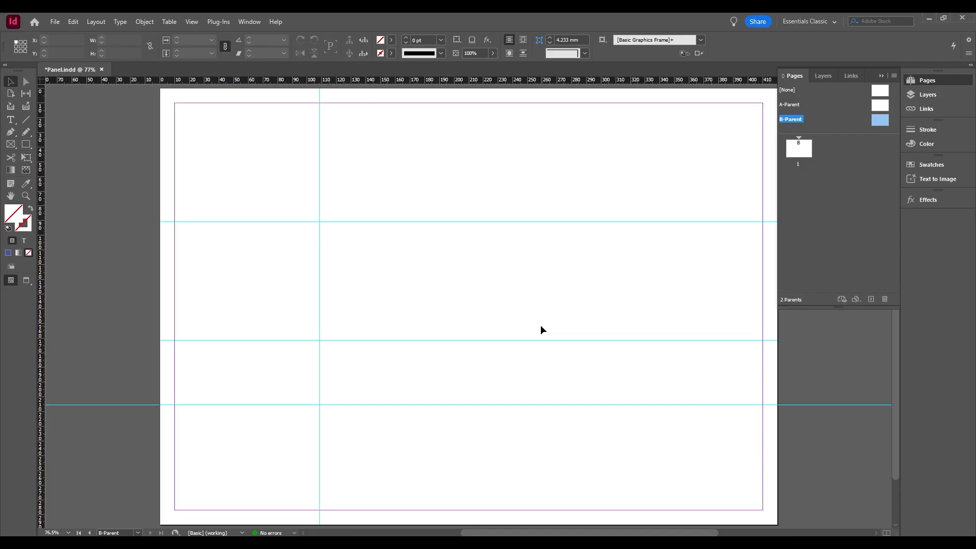
left_click_drag(533, 340, 527, 278)
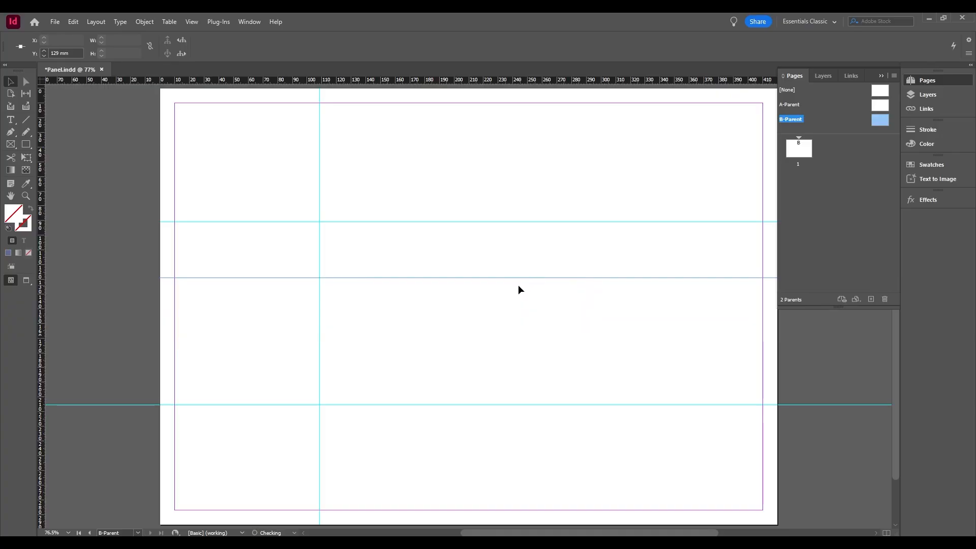
left_click_drag(375, 278, 372, 294)
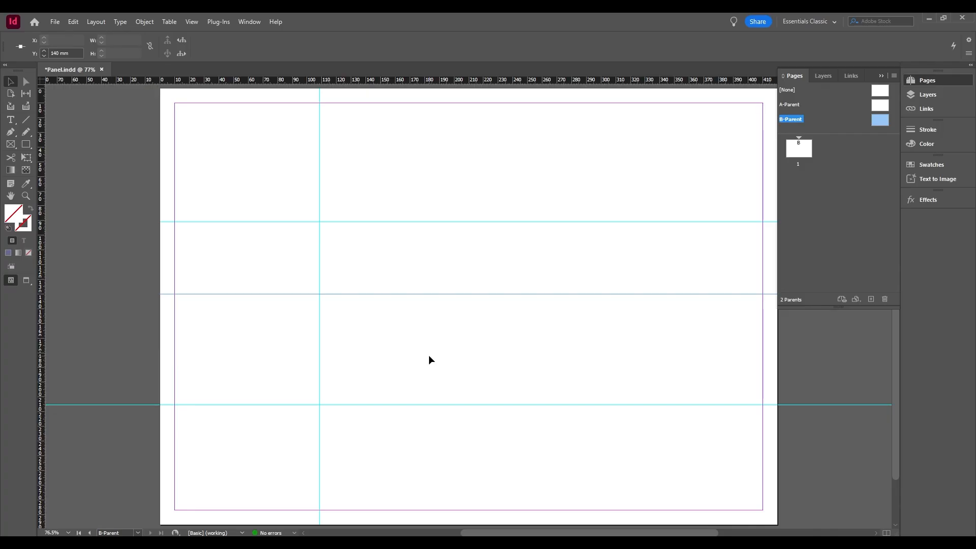
Remove all horizontal and vertical guides from the B-Parent page.
left_click_drag(429, 227, 462, 81)
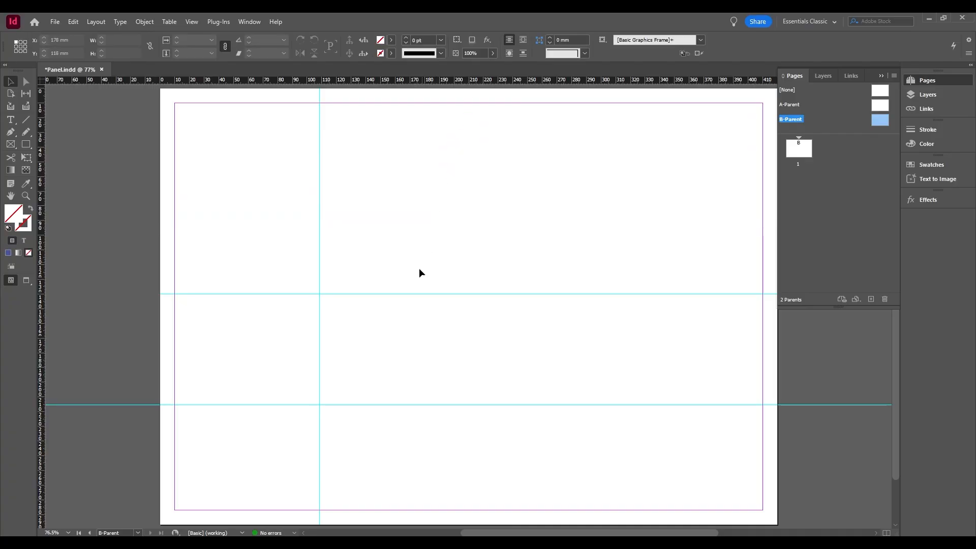
left_click_drag(412, 299, 436, 76)
scroll(416, 173, "down", 3)
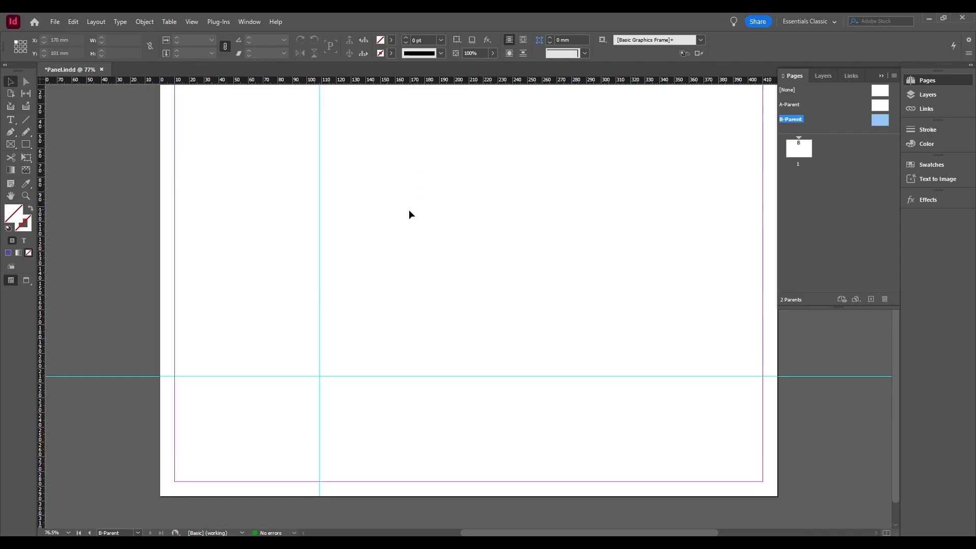
left_click_drag(410, 209, 308, 275)
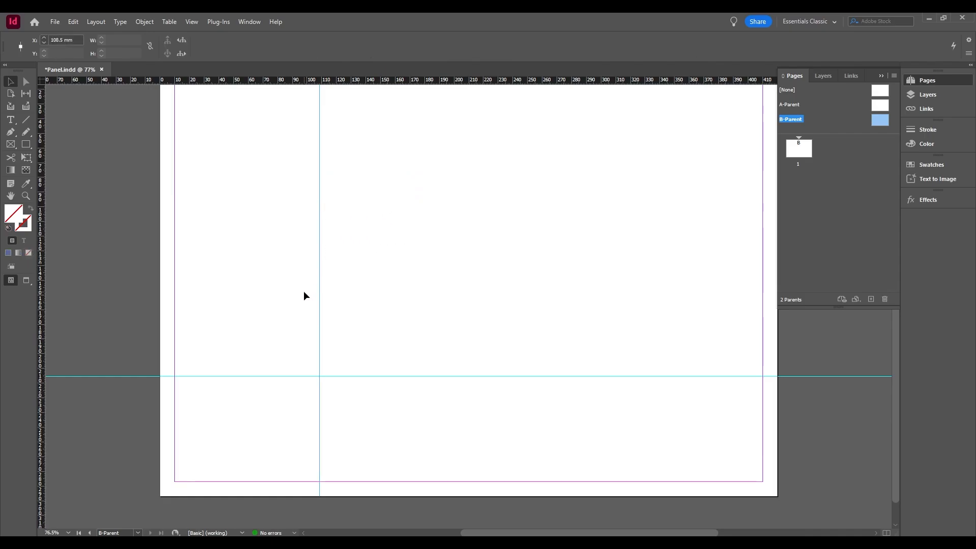
key("Delete")
left_click_drag(312, 342, 294, 420)
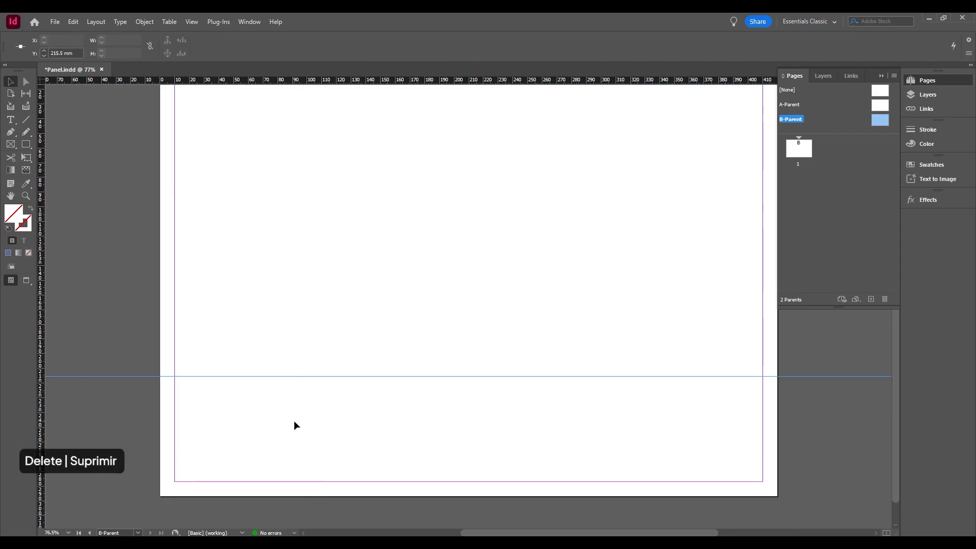
key("Delete")
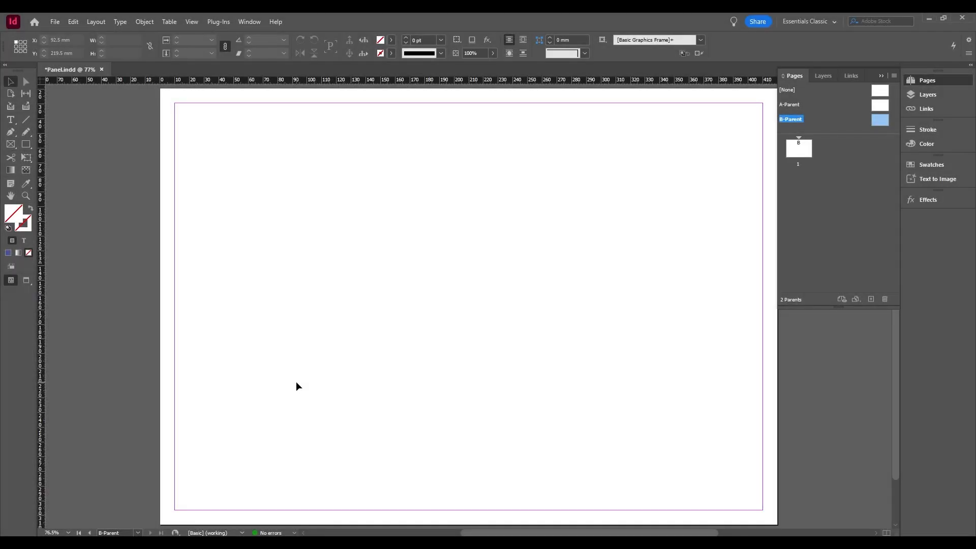
Configure new guides for the B-Parent page with 6 rows at an 8 mm gutter and 6 columns at a 4 mm gutter.
left_click(103, 23)
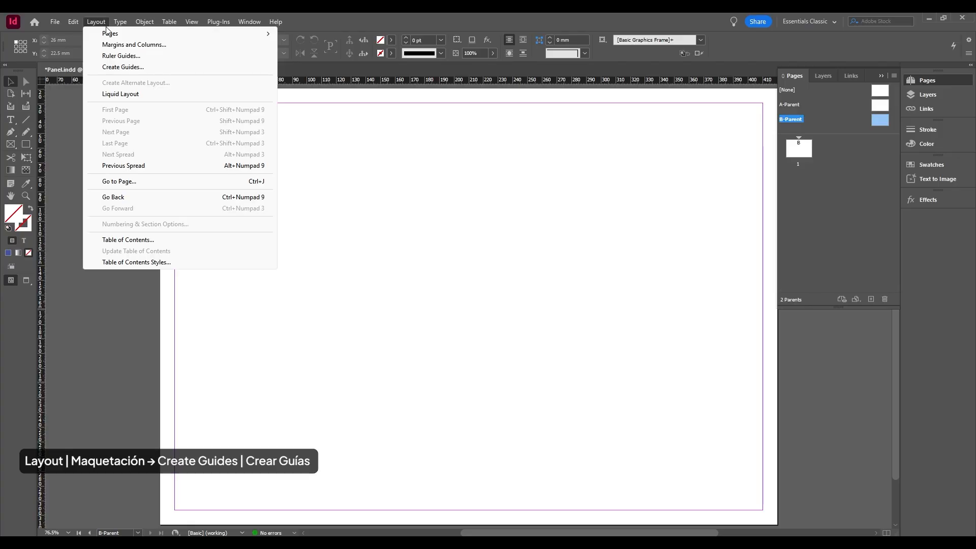
left_click(122, 68)
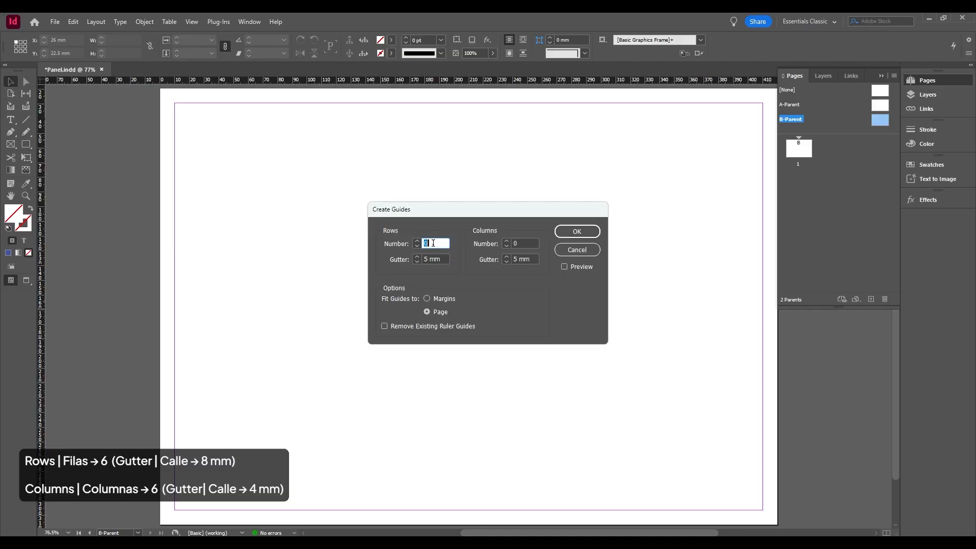
key("Tab")
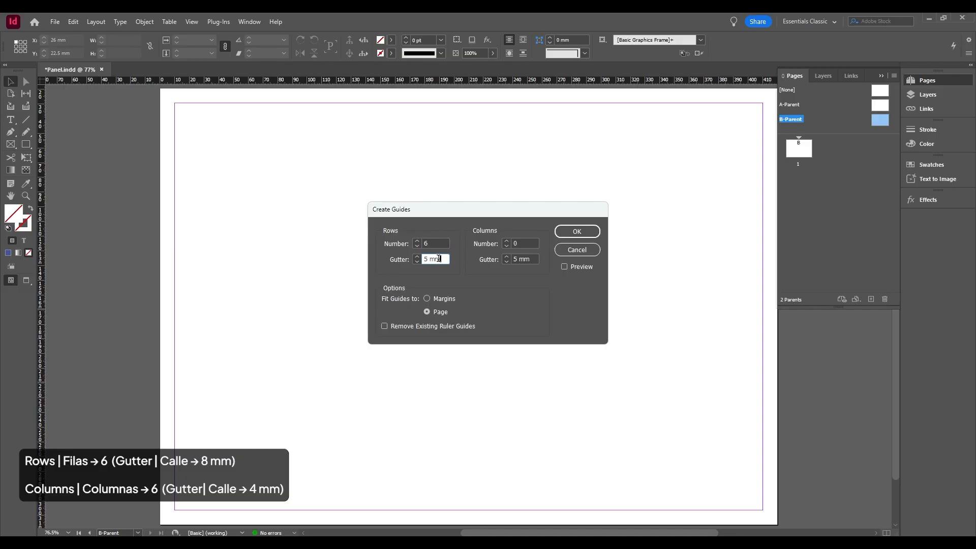
type("8")
key("Tab")
type("6")
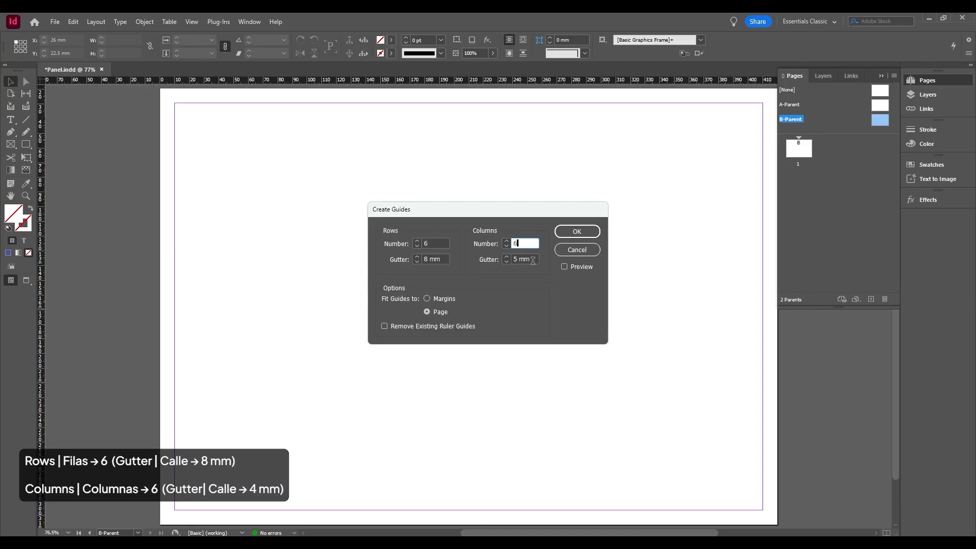
key("Tab")
type("4")
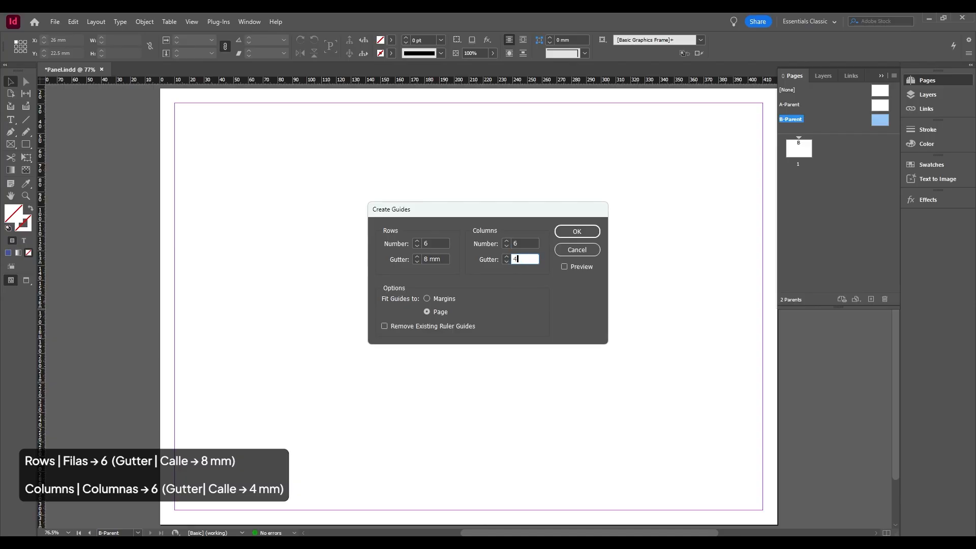
left_click(529, 246)
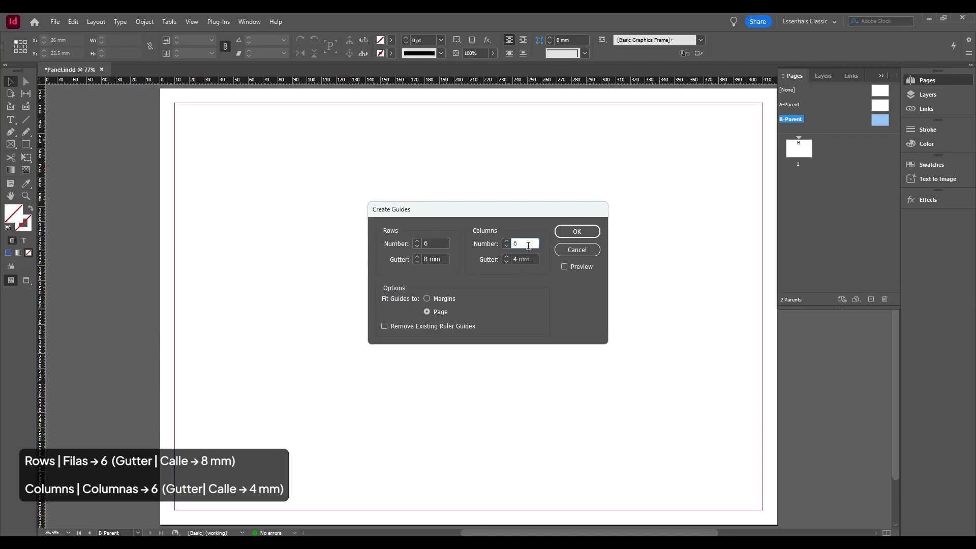
Preview the guide grid, fit it to the margins without removing existing ruler guides, and create it on the B-Parent page.
left_click(564, 266)
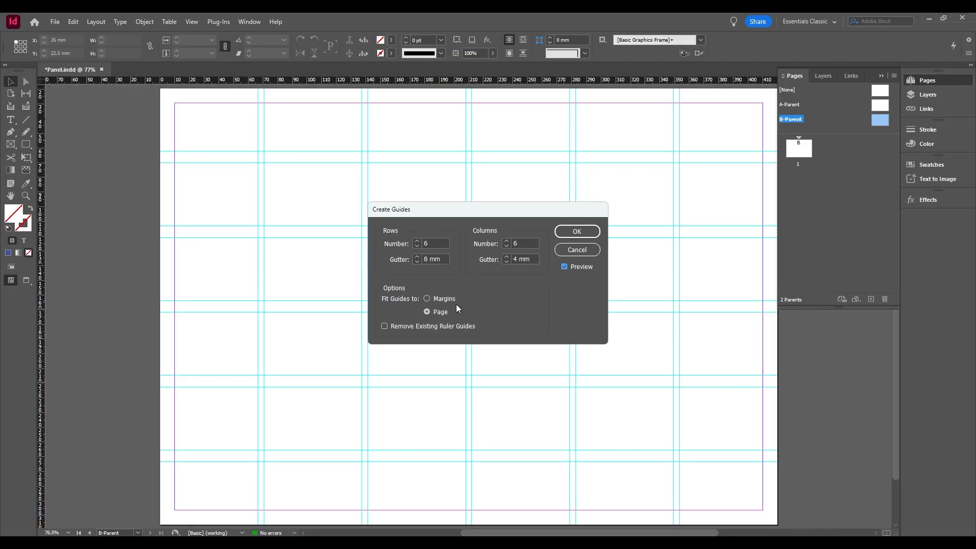
left_click(426, 299)
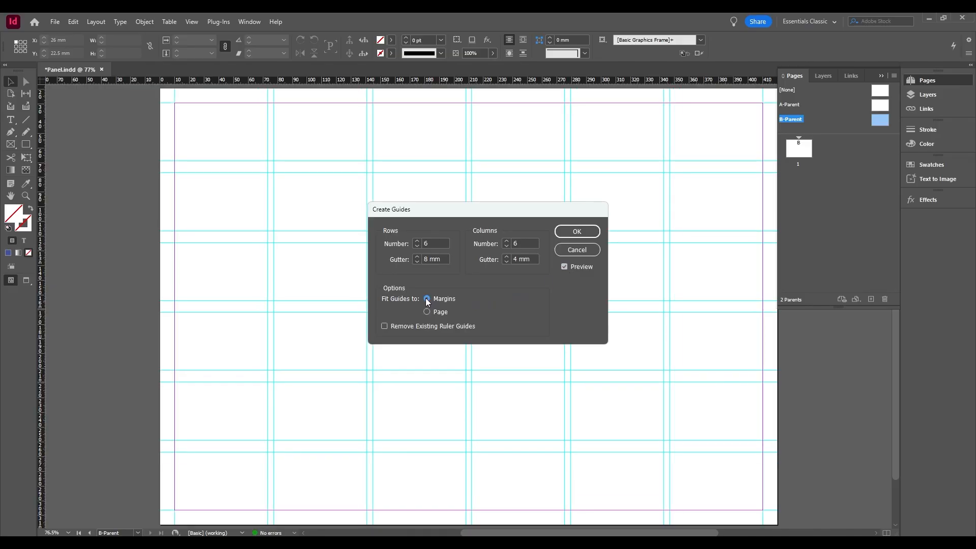
left_click(426, 312)
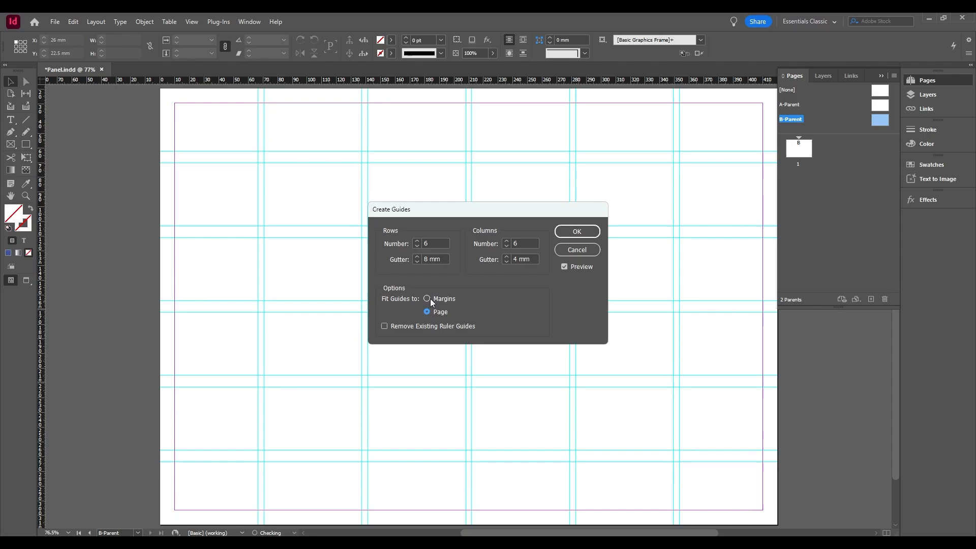
left_click(427, 298)
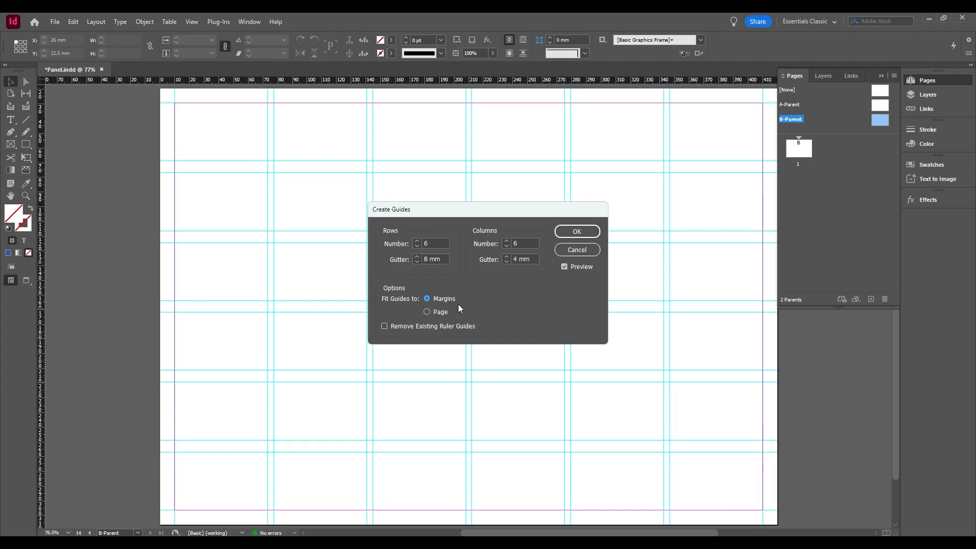
left_click(385, 326)
left_click(385, 326)
left_click(575, 233)
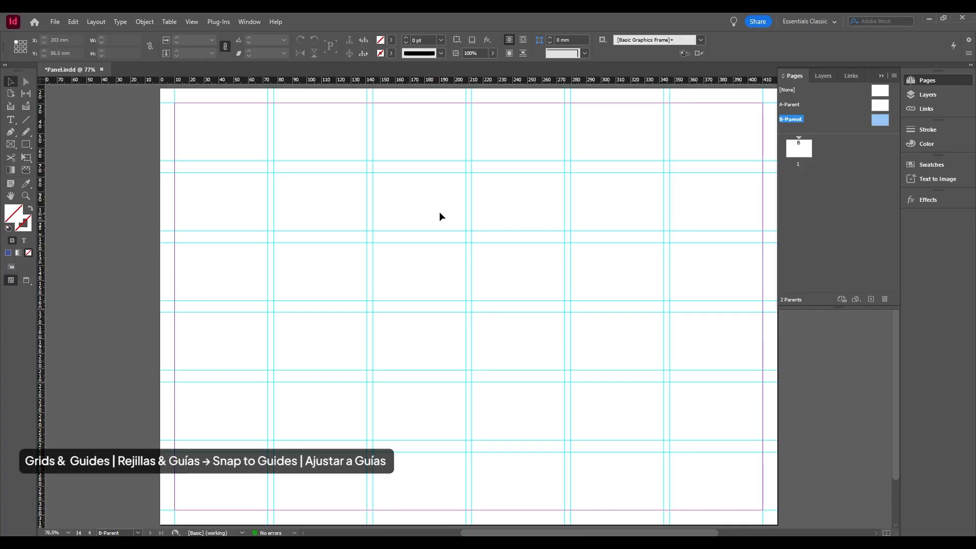
Check the Snap to Guides setting among the grid and guide options, and open page 1.
left_click(192, 21)
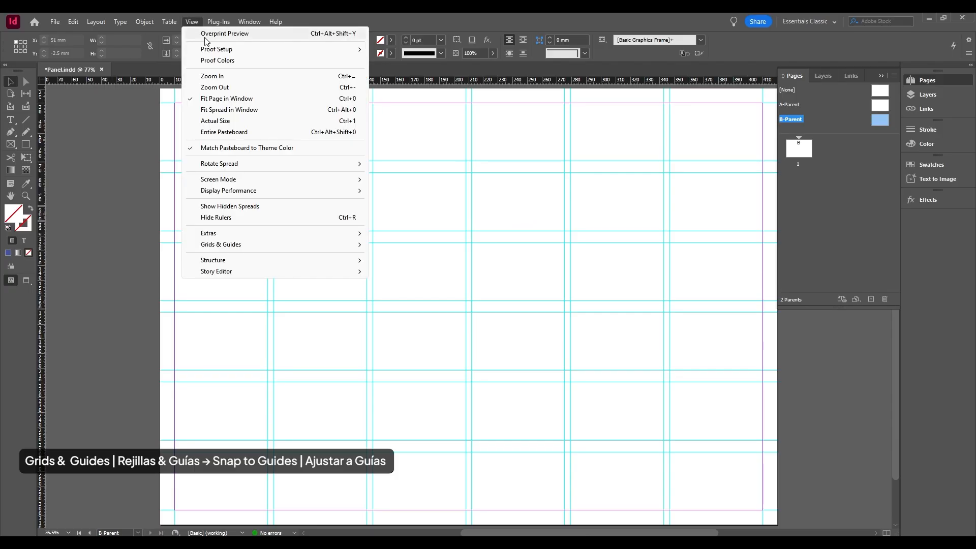
mouse_move(265, 246)
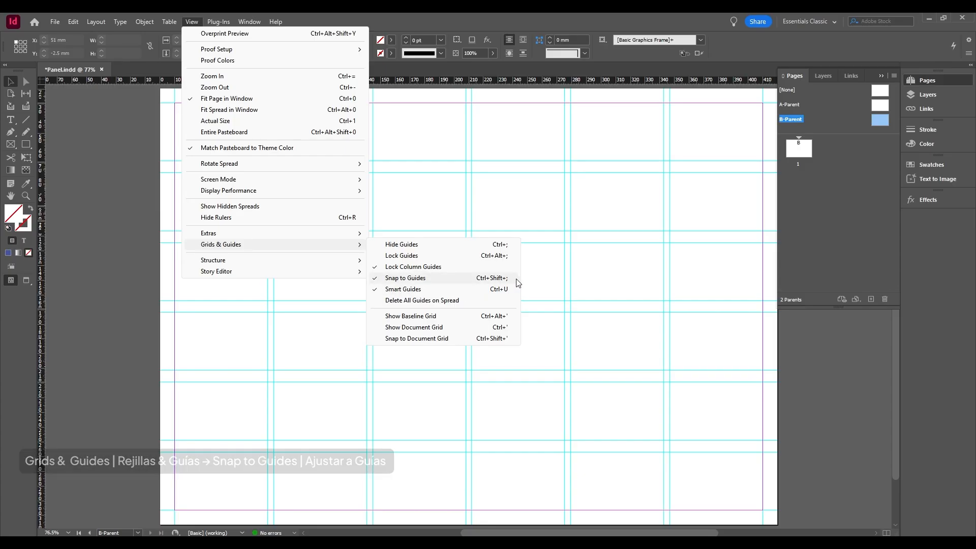
left_click(534, 279)
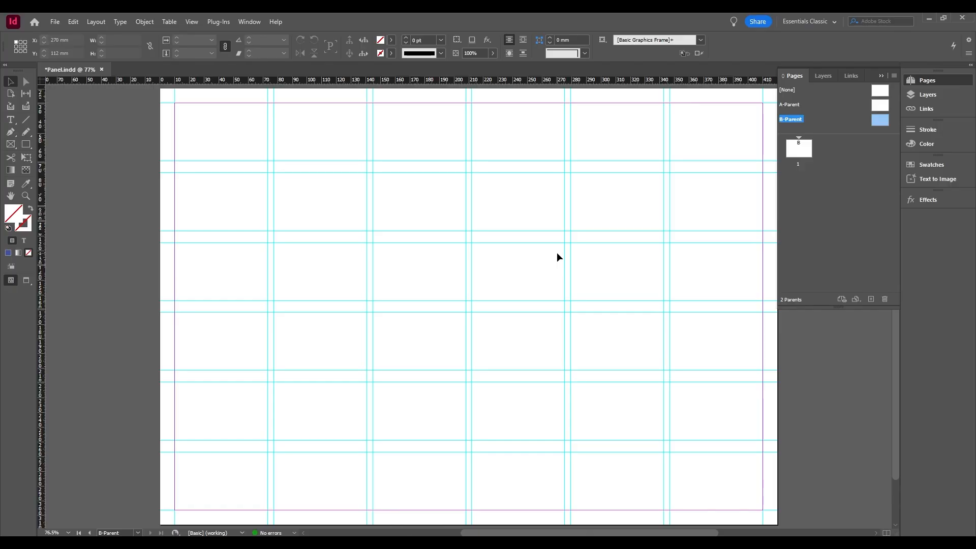
double_click(797, 156)
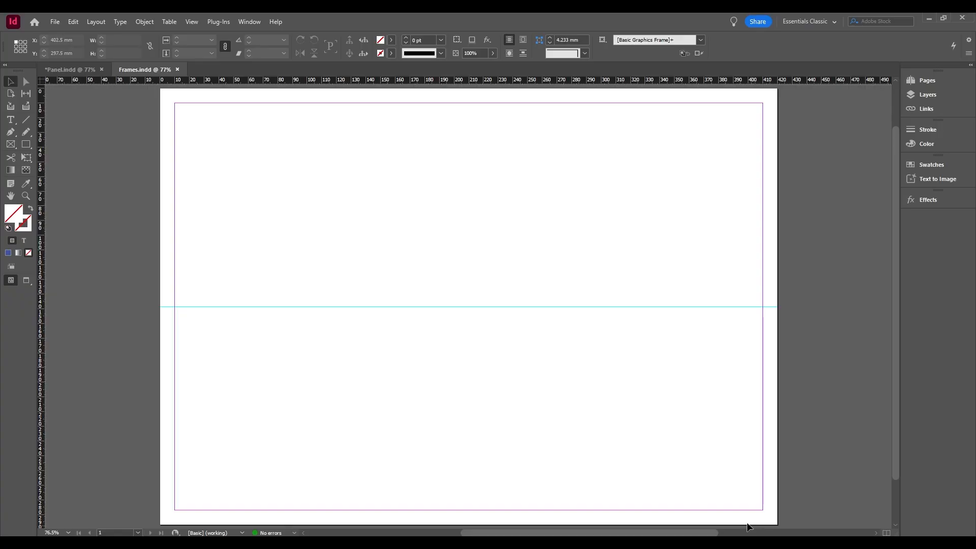
Draw a row of four rectangle frames measuring about 59 × 70.5, 70 × 70, 46 × 70 and 70.5 × 70.5 mm above the horizontal guide.
left_click(11, 149)
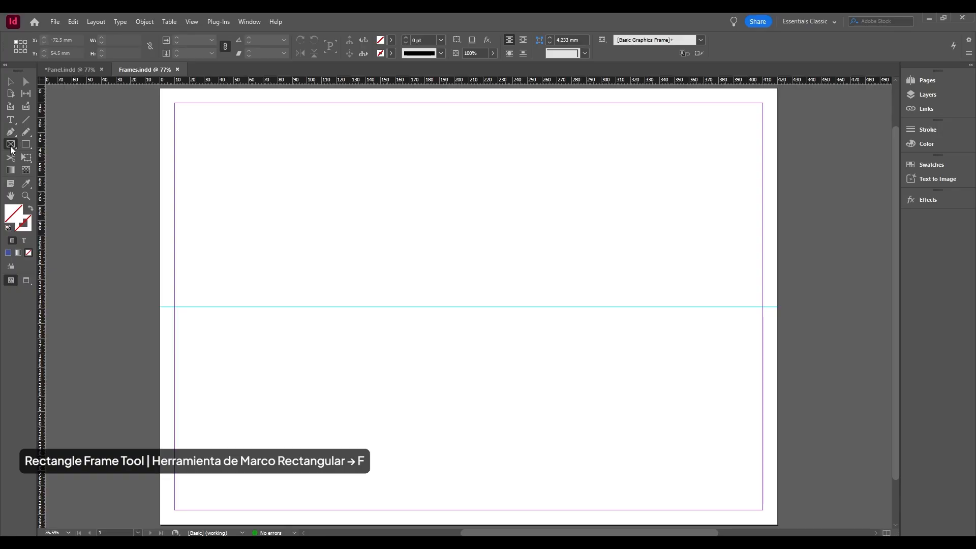
left_click(11, 149)
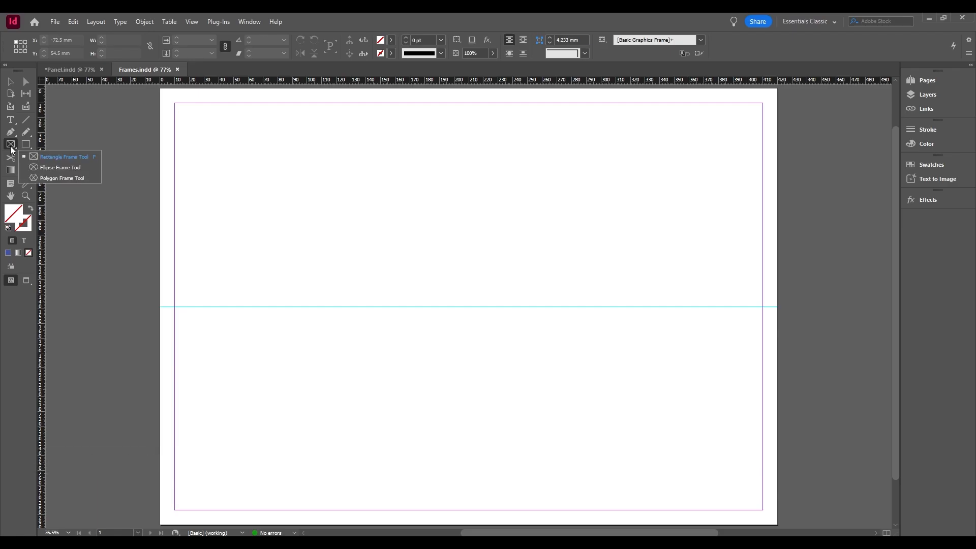
left_click(93, 157)
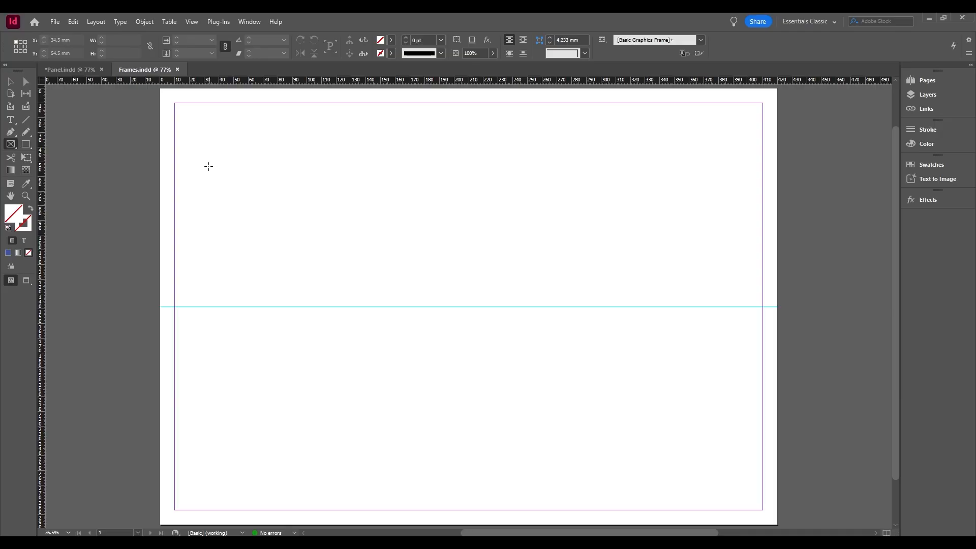
left_click_drag(188, 152, 275, 256)
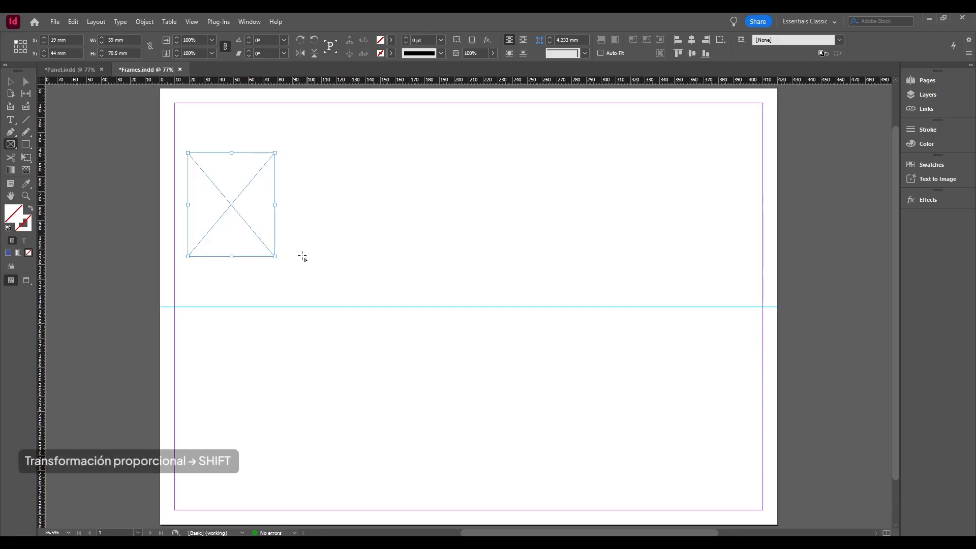
left_click_drag(285, 256, 389, 135)
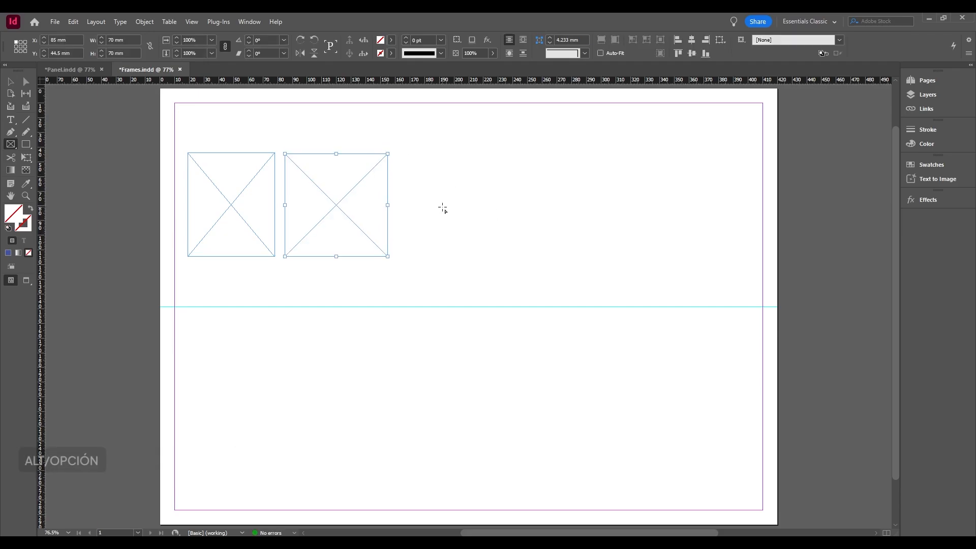
mouse_move(451, 205)
left_mouse_down()
mouse_move(527, 285)
mouse_move(547, 224)
mouse_move(497, 237)
mouse_move(486, 256)
left_mouse_up()
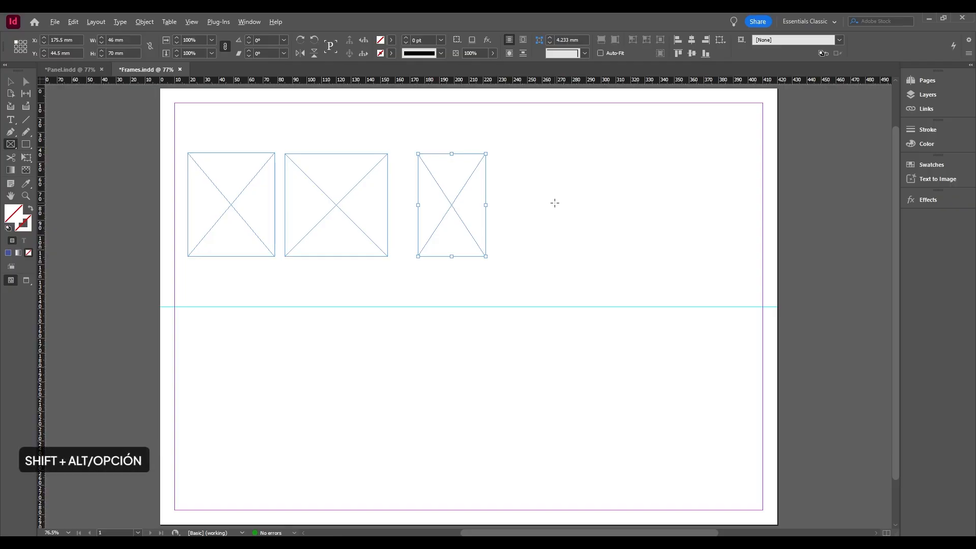
left_click_drag(554, 205, 626, 258)
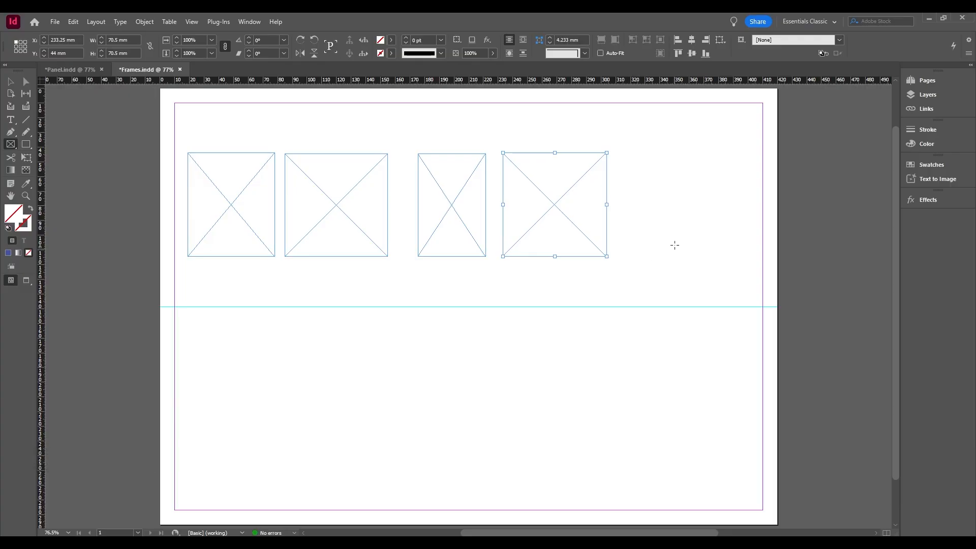
Add a fifth rectangle frame 4 cm wide and 5 cm high at the right end of the row.
left_click(628, 156)
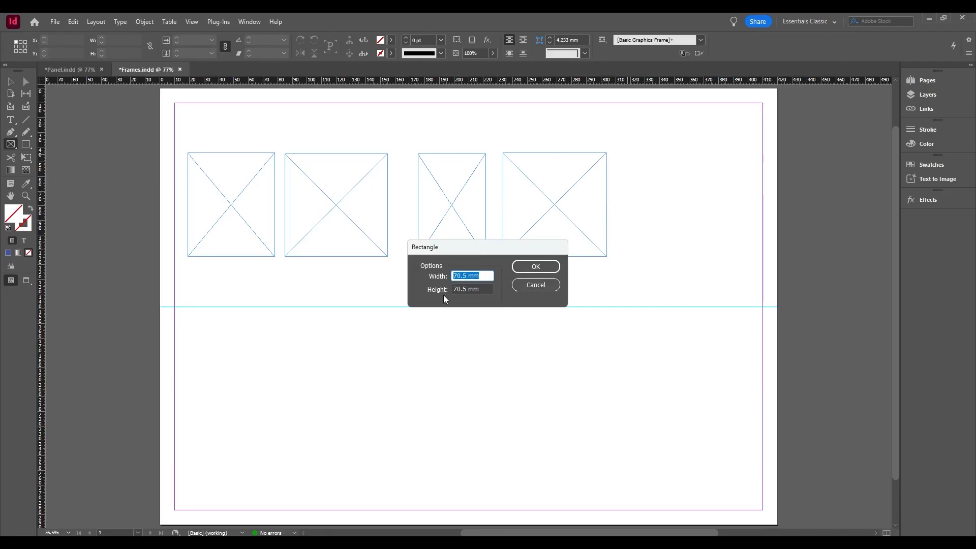
type("4 cm")
key("Tab")
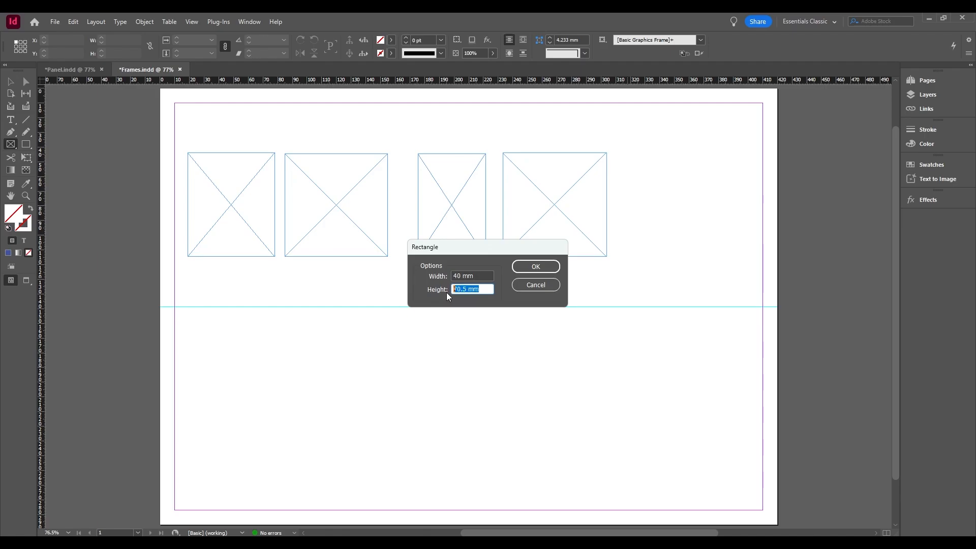
type("5 cm")
key("Tab")
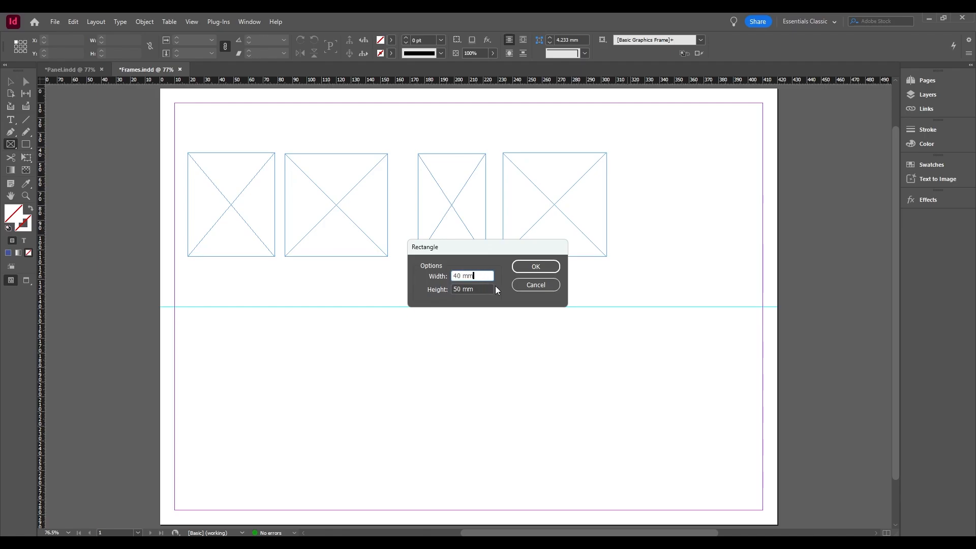
left_click(532, 268)
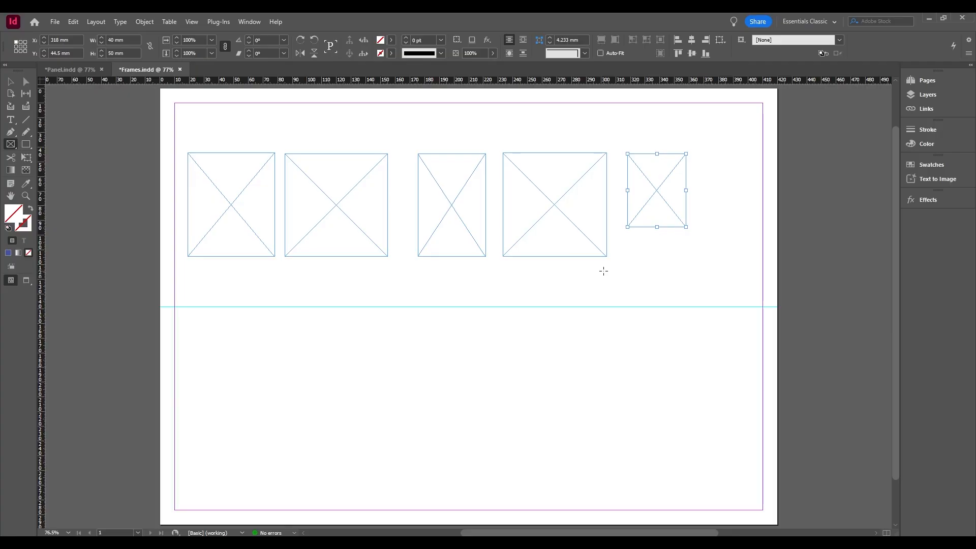
Select the second and third frames together with the Selection tool, and clear the selection.
left_click(8, 88)
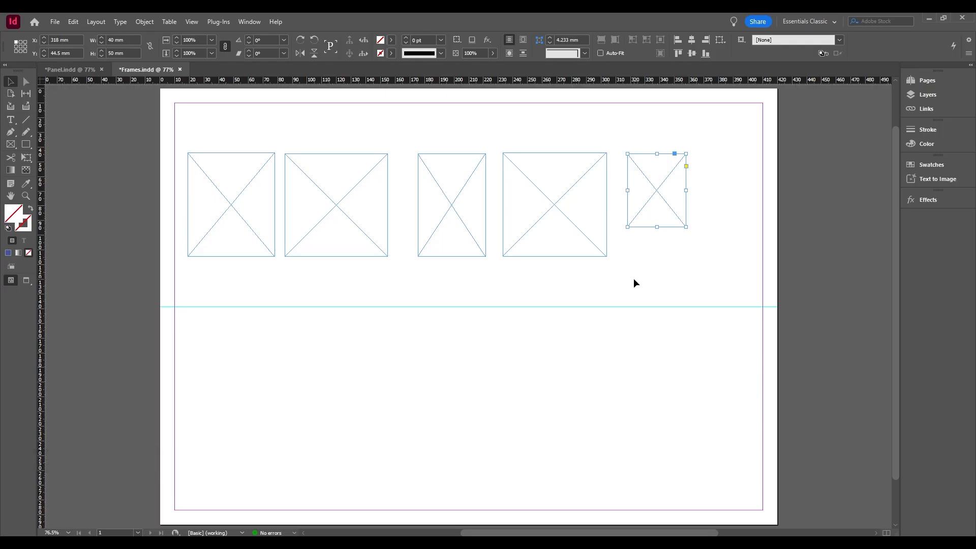
left_click(592, 234)
left_click(461, 256)
left_click_drag(457, 179, 279, 288)
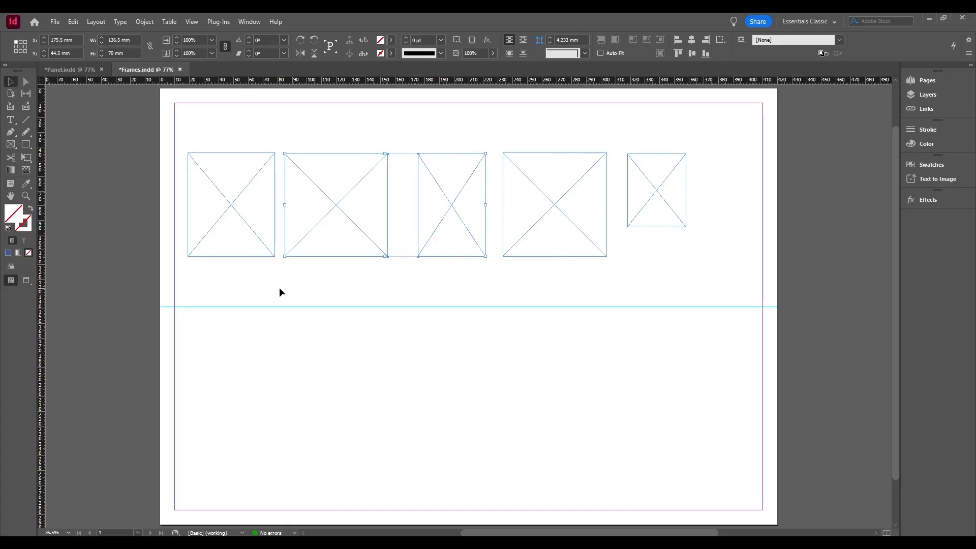
left_click(700, 270)
Stretch the fifth frame to about 74 × 70 mm, and scale it down proportionally to about 61.5 × 58 mm.
left_click(679, 233)
left_click_drag(628, 228, 627, 256)
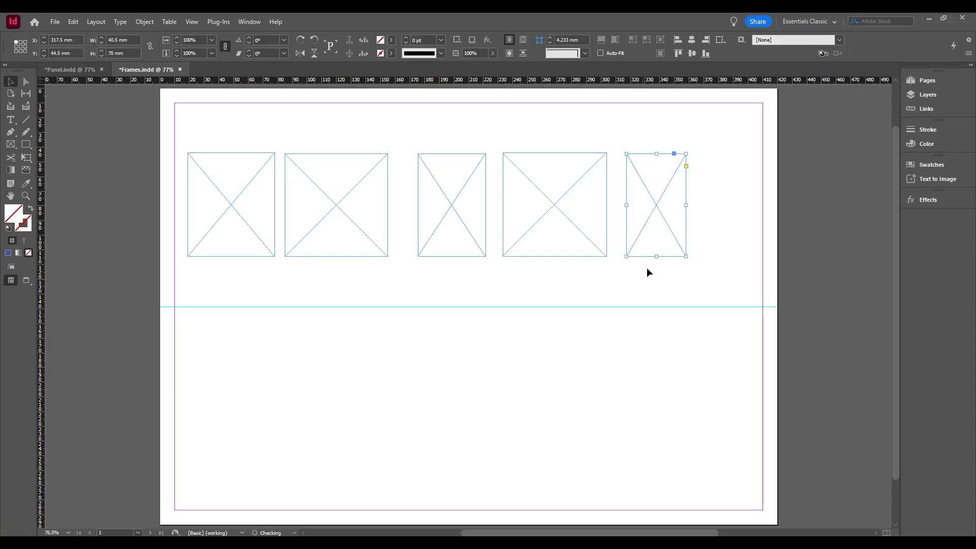
left_click_drag(686, 205, 735, 206)
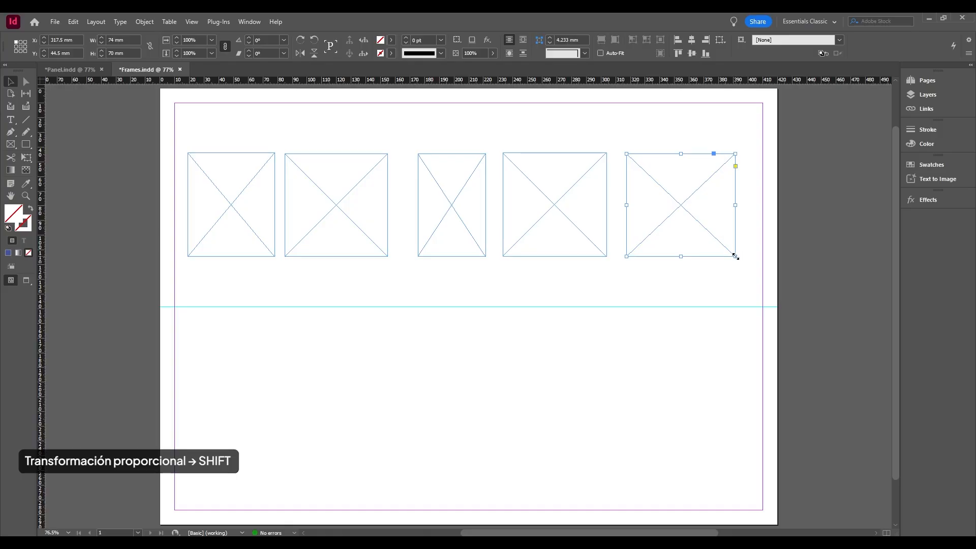
left_click_drag(736, 257, 711, 232)
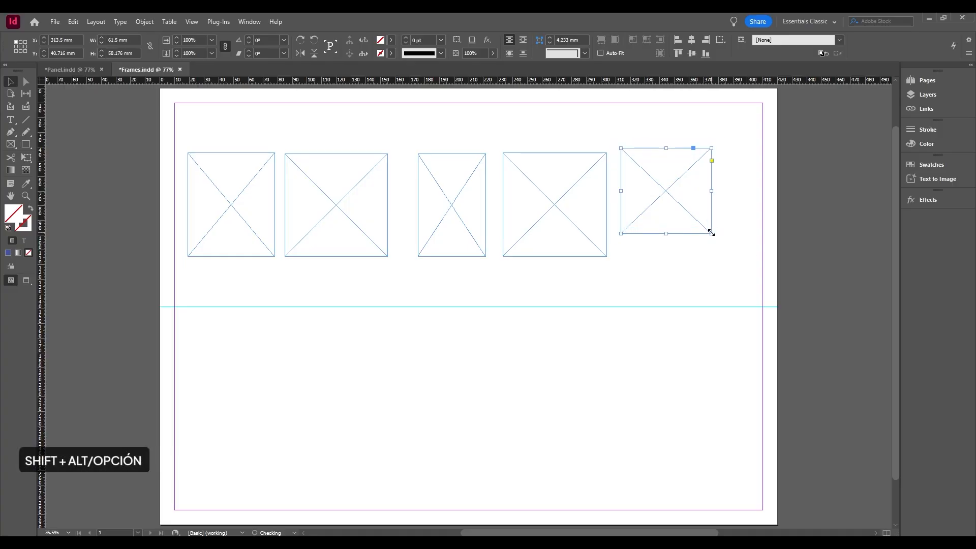
left_click(710, 266)
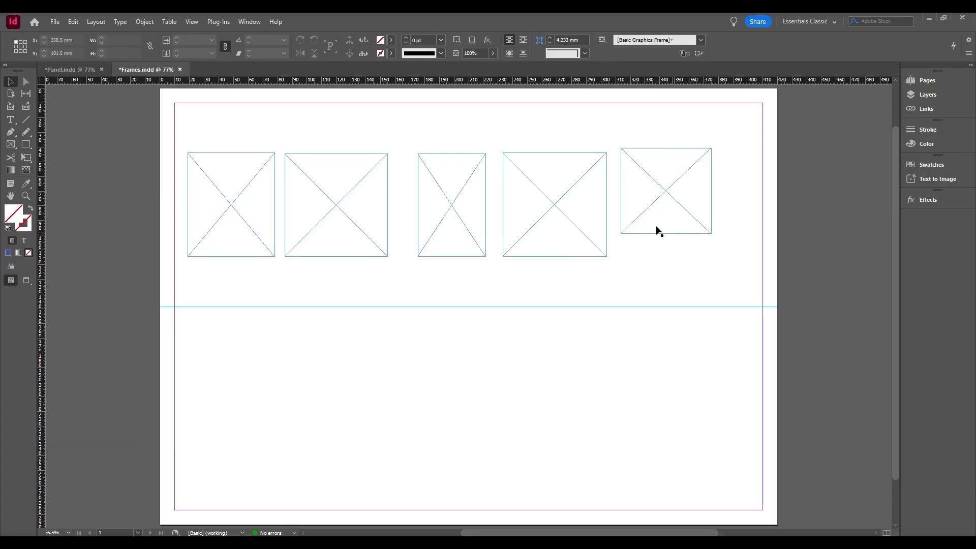
Round all four corners of the fourth frame using its live corner controls, and deselect it.
left_click(607, 210)
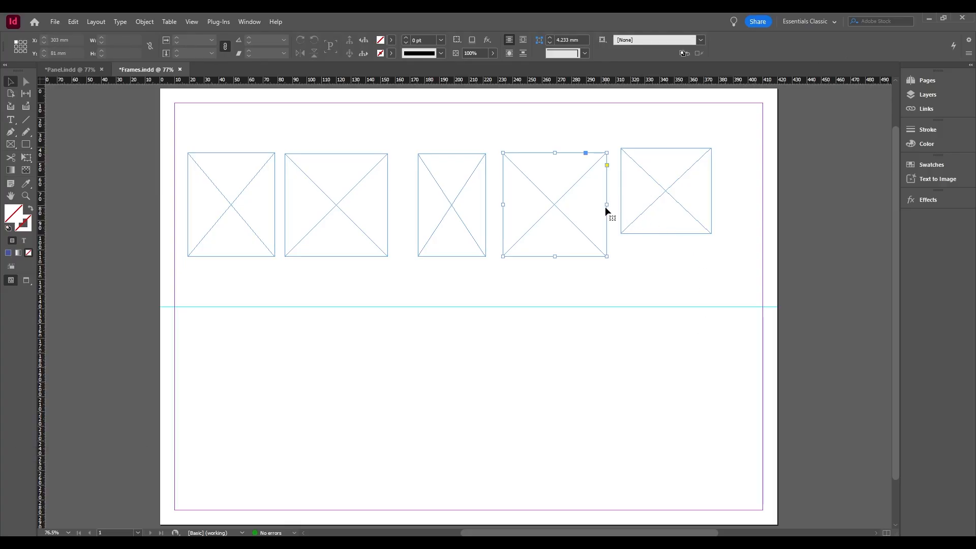
left_click(607, 166)
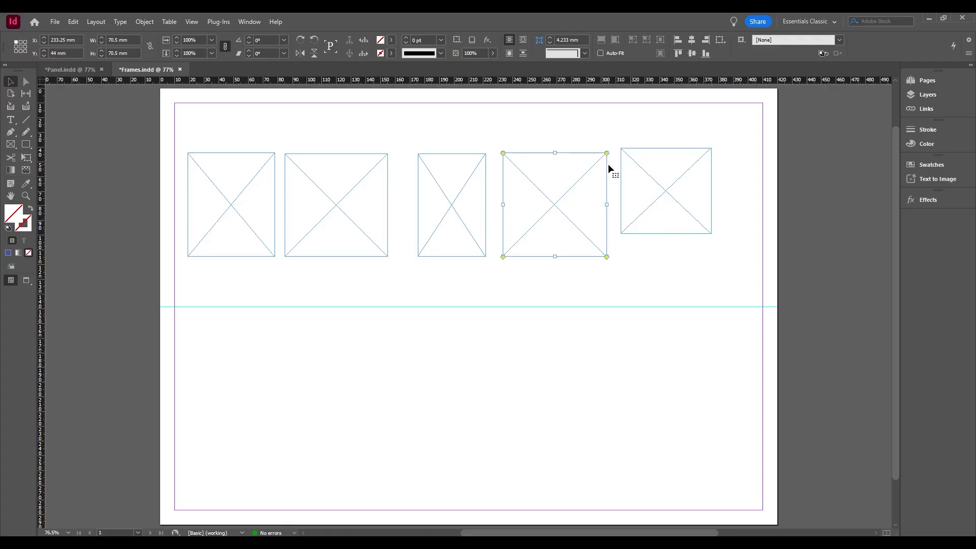
left_click_drag(607, 153, 585, 186)
left_click(635, 300)
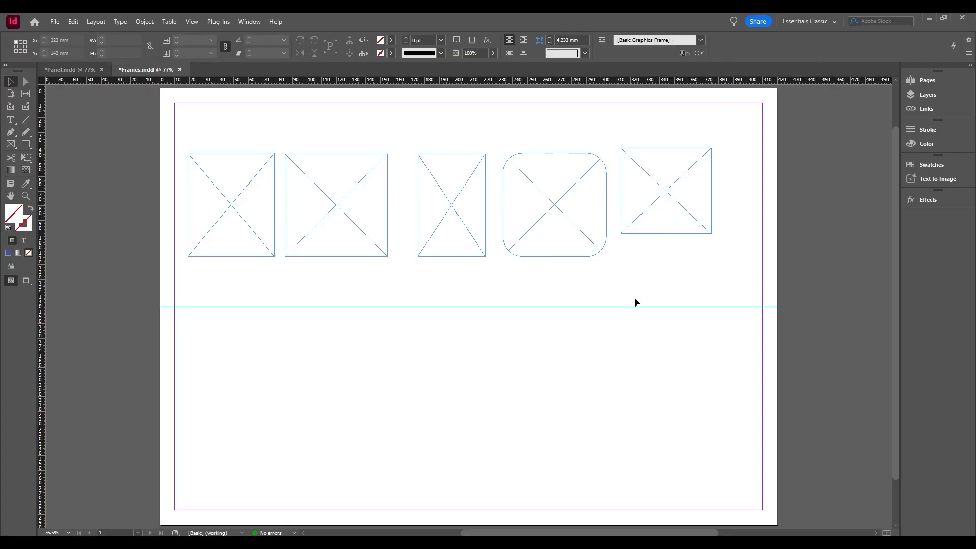
Set the fourth frame's corner size to 0 mm and deselect it.
left_click(607, 195)
triple_click(575, 39)
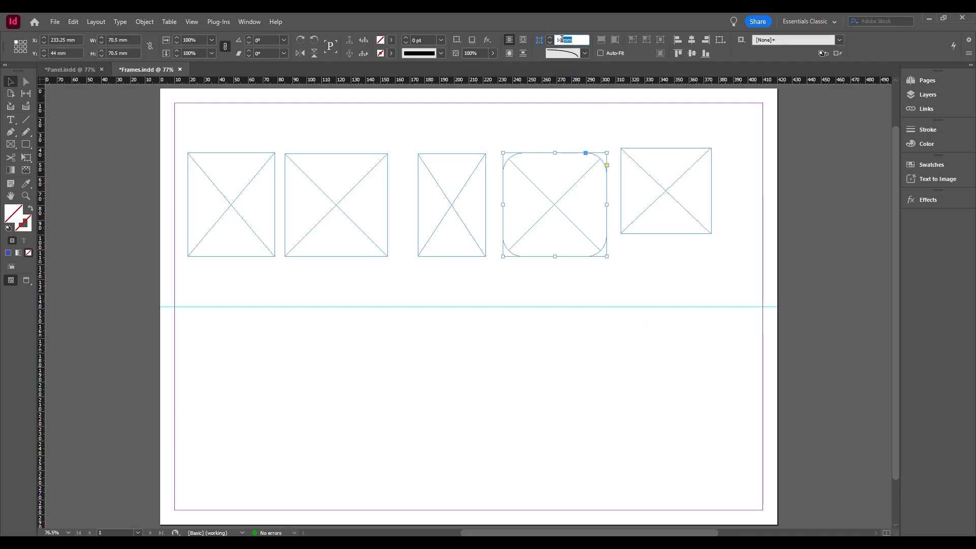
type("0")
key("Return")
left_click(629, 285)
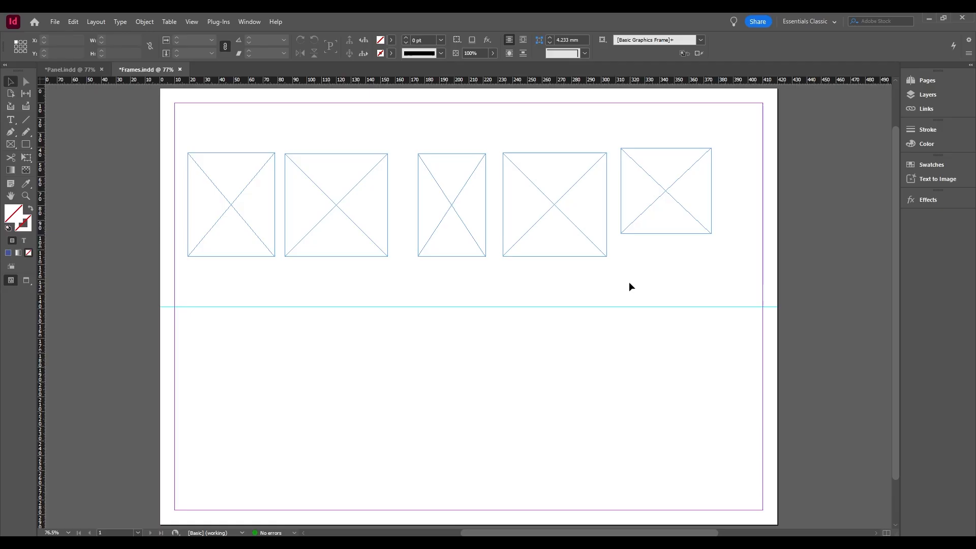
Reshape the fifth frame with Direct Selection by lowering both bottom corners and shifting its right edge inward and upward, about 45 × 87 mm overall.
left_click(27, 84)
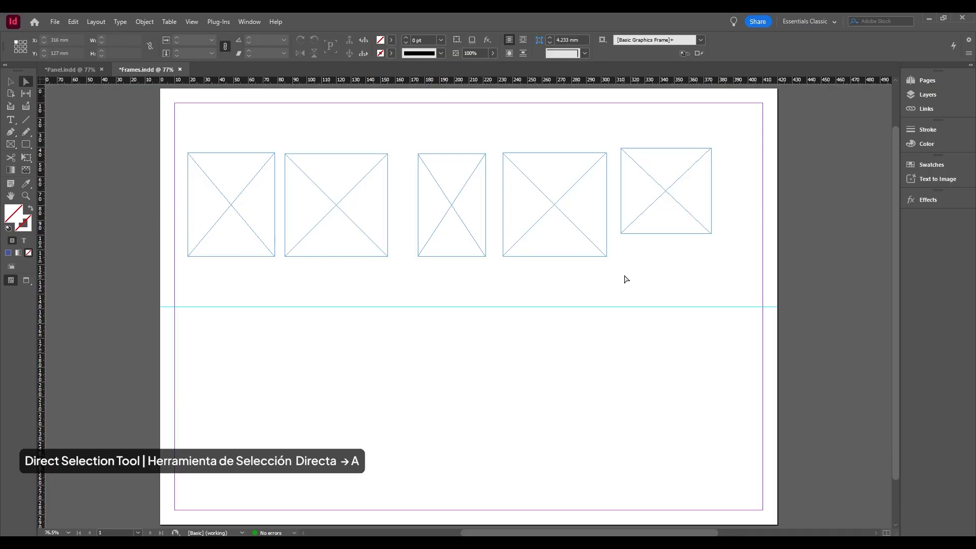
left_click(654, 234)
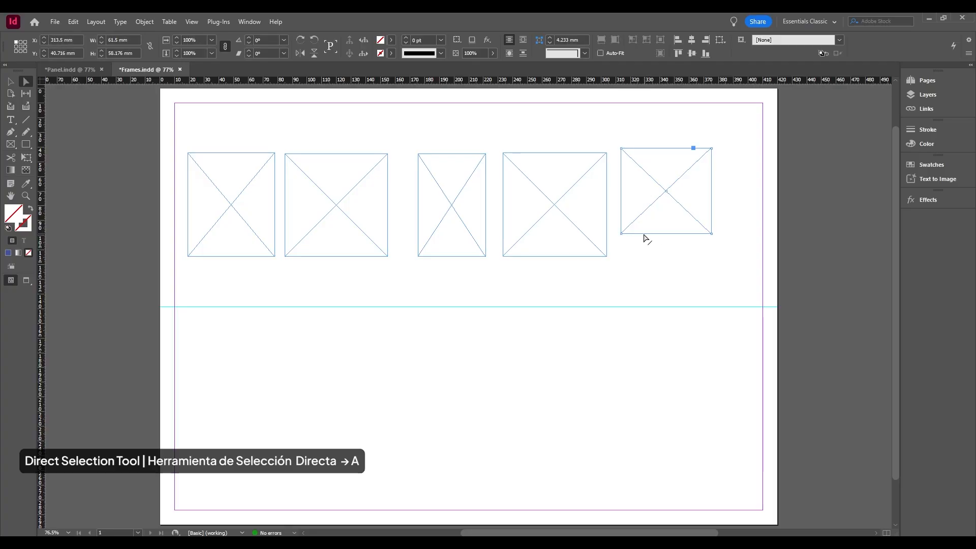
left_click_drag(622, 235, 622, 257)
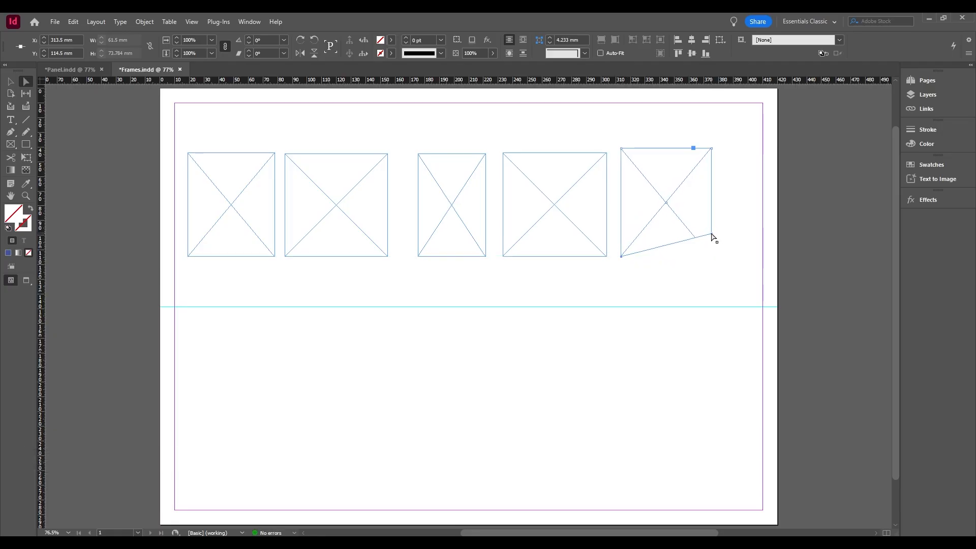
left_click_drag(711, 235, 712, 256)
left_click_drag(713, 213, 688, 193)
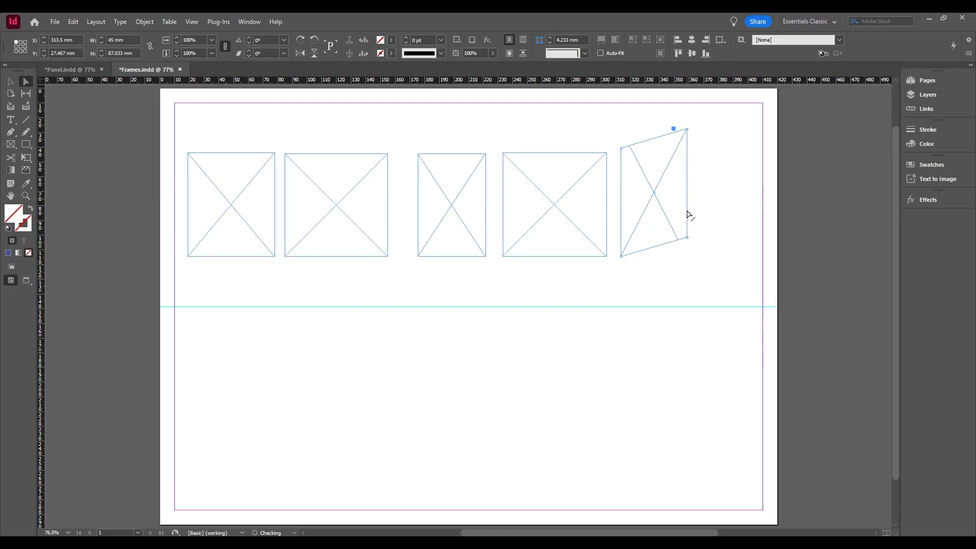
left_click(739, 277)
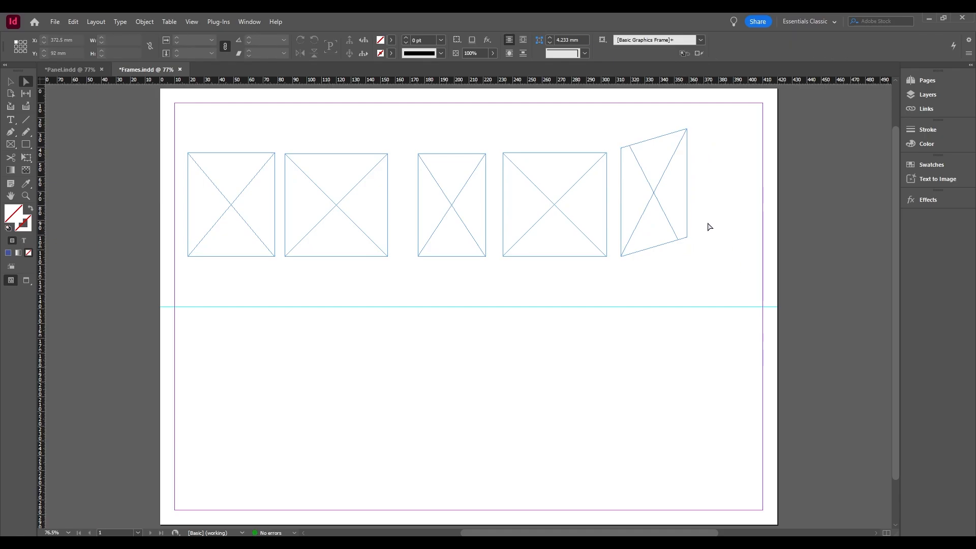
Lower the top edge of the fifth frame's bounding box to make it about 81.5 mm tall, and deselect it.
key("v")
left_click(671, 170)
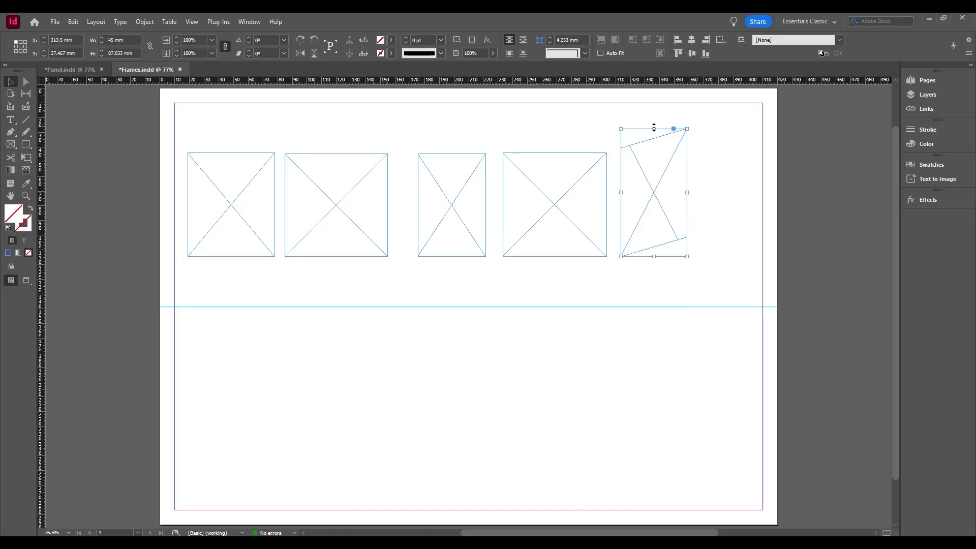
left_click_drag(655, 127, 654, 137)
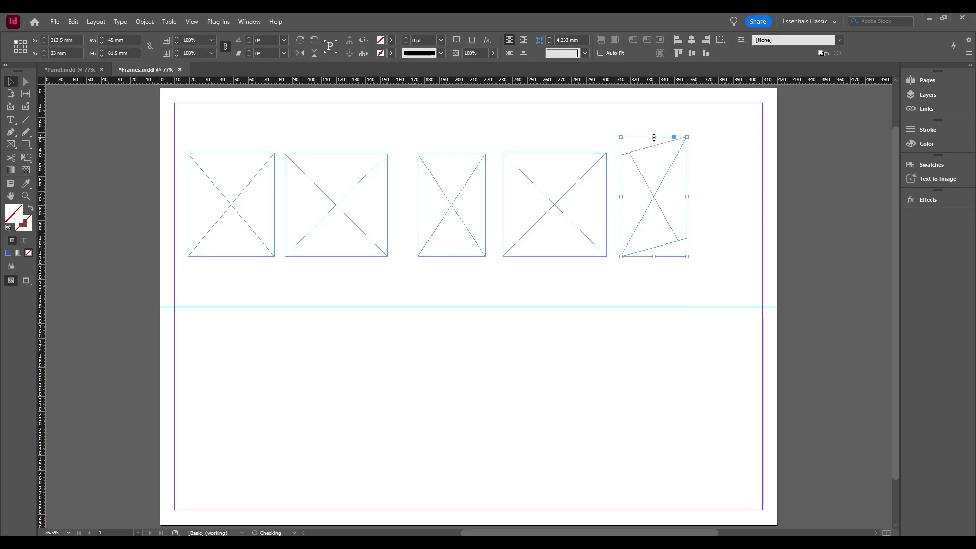
left_click(728, 238)
Close the gaps in the upper row by moving the third frame left to about X 164 mm and the fourth to about X 219 mm.
left_click(564, 199)
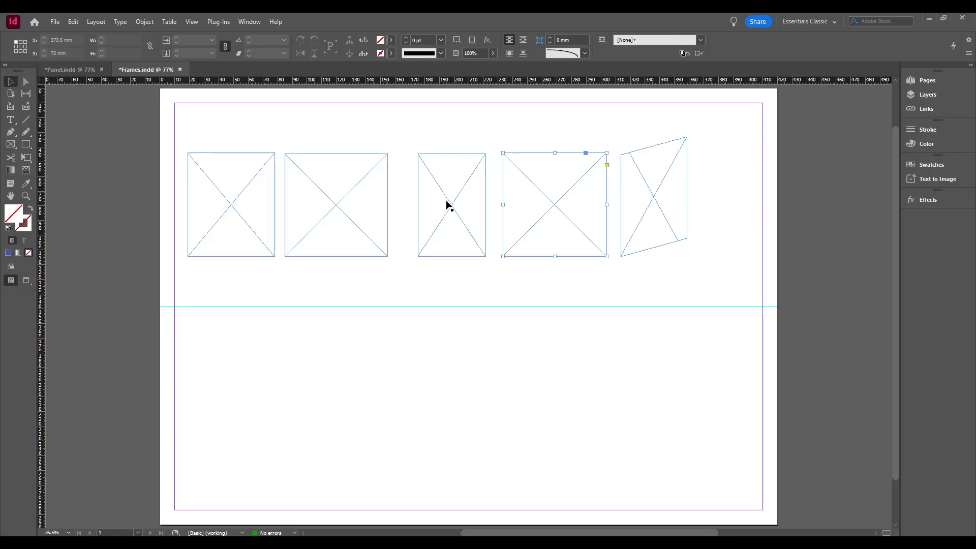
left_click_drag(449, 203, 430, 204)
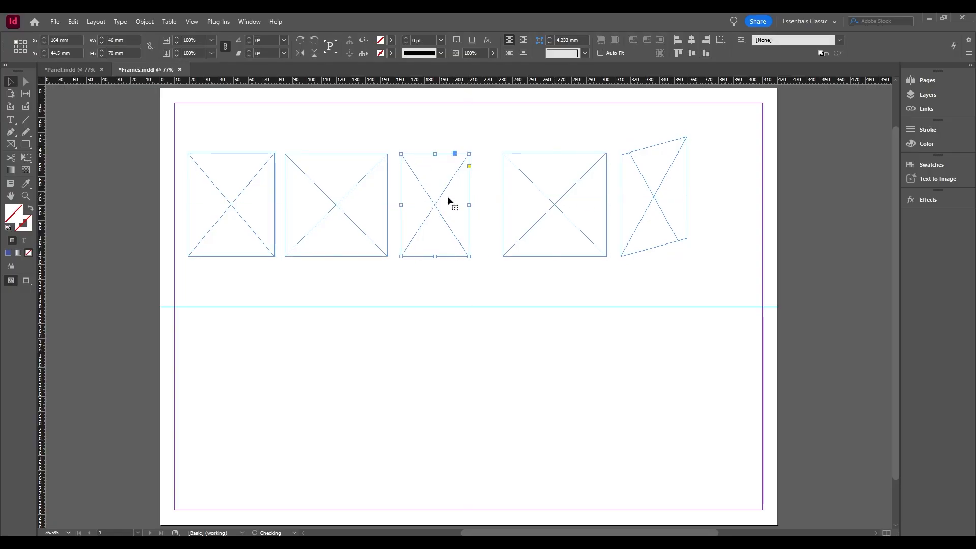
left_click(511, 206)
left_click_drag(545, 212, 524, 213)
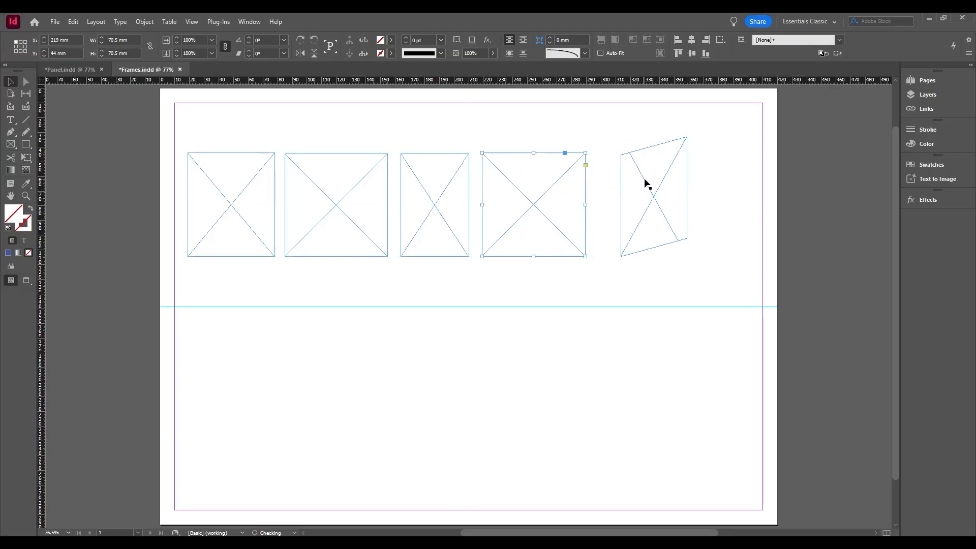
Straighten the skewed fifth frame into a rectangle about 70.5 mm tall with Direct Selection, aligned with the fourth frame, and deselect it.
left_click(645, 181)
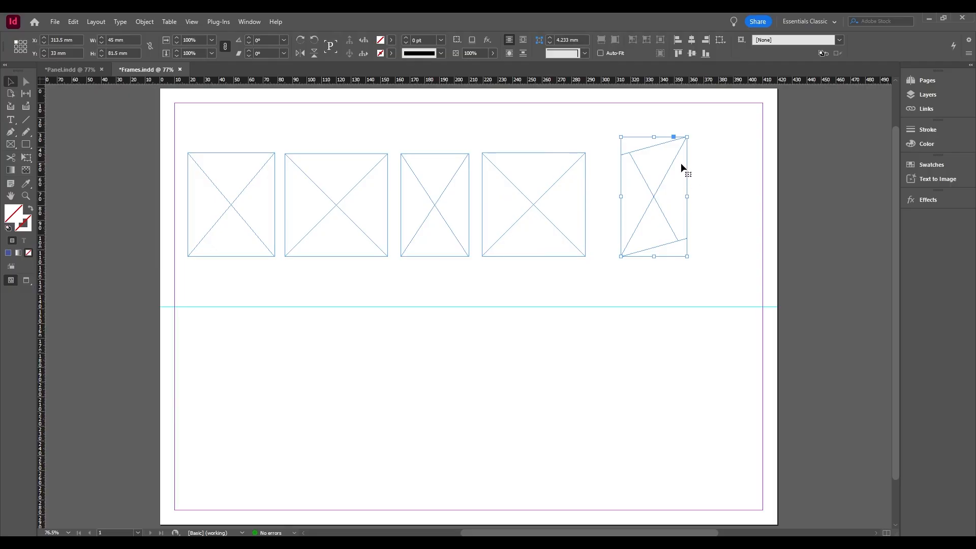
key("a")
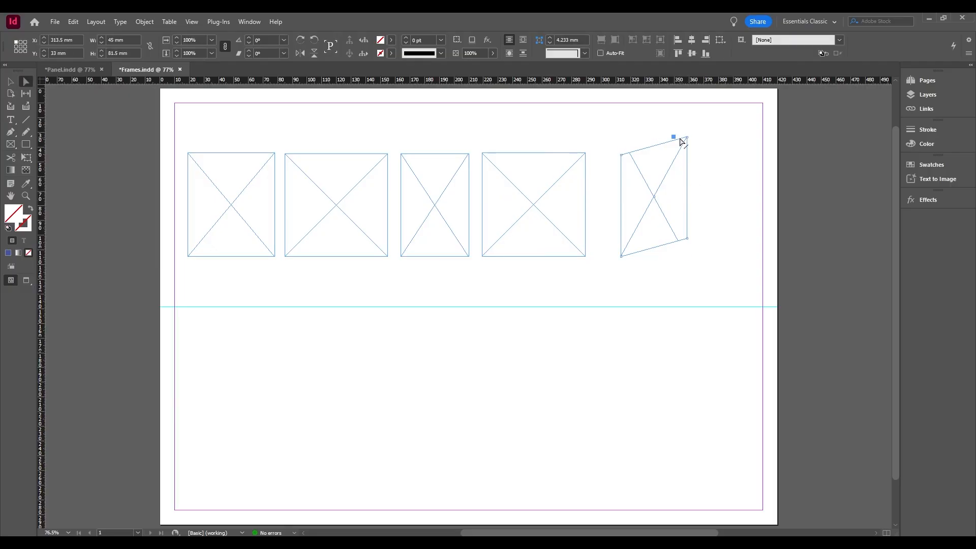
left_click_drag(681, 140, 681, 155)
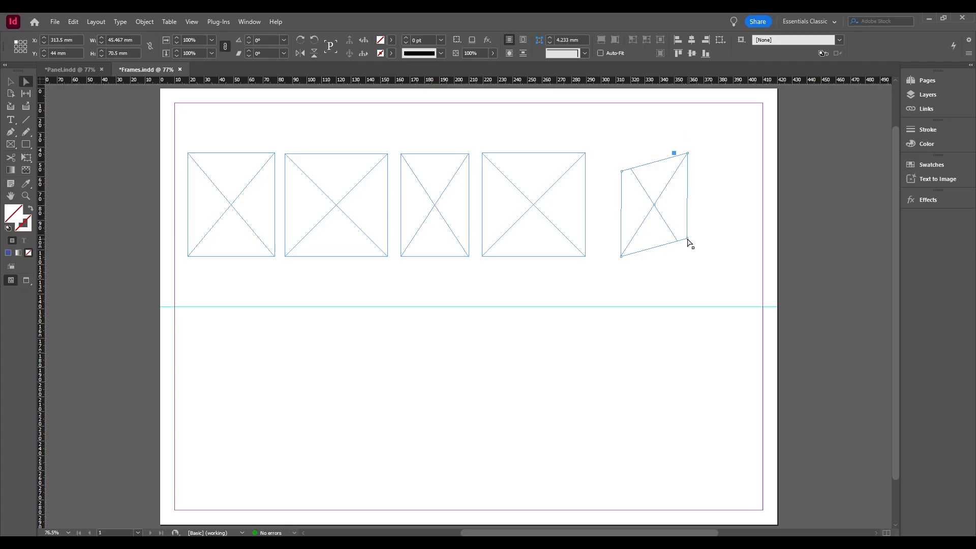
left_click_drag(688, 239, 688, 256)
left_click_drag(624, 169, 621, 153)
left_click(733, 206)
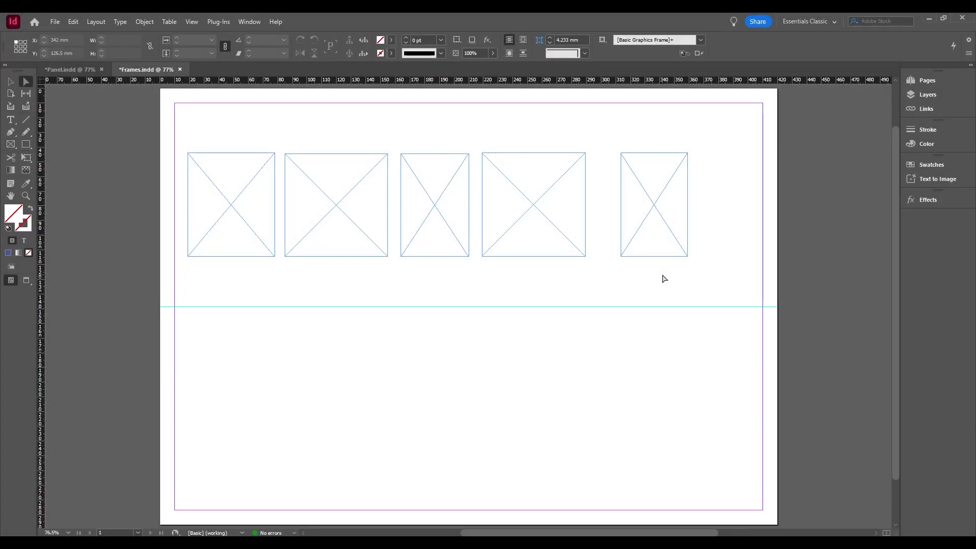
Draw three Rectangle tool frames across the page's lower half: about 75.5 × 61.5 mm, a 62 mm square, and 48 × 61.5 mm from its centre.
key("v")
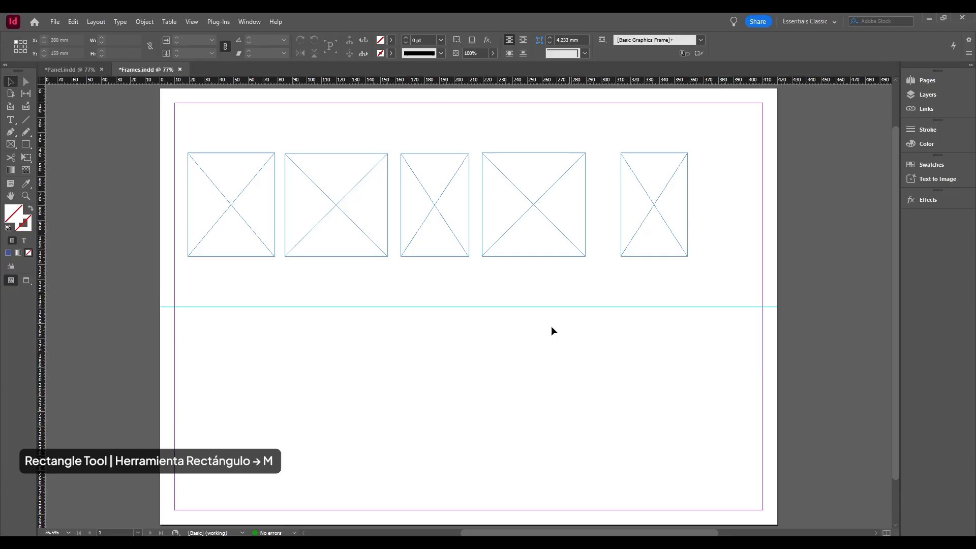
left_click(26, 143)
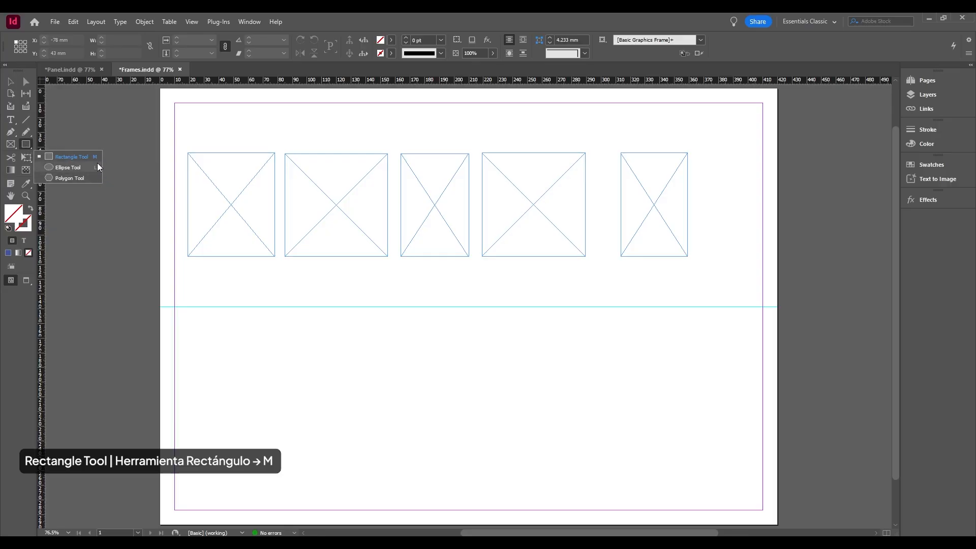
left_click(96, 156)
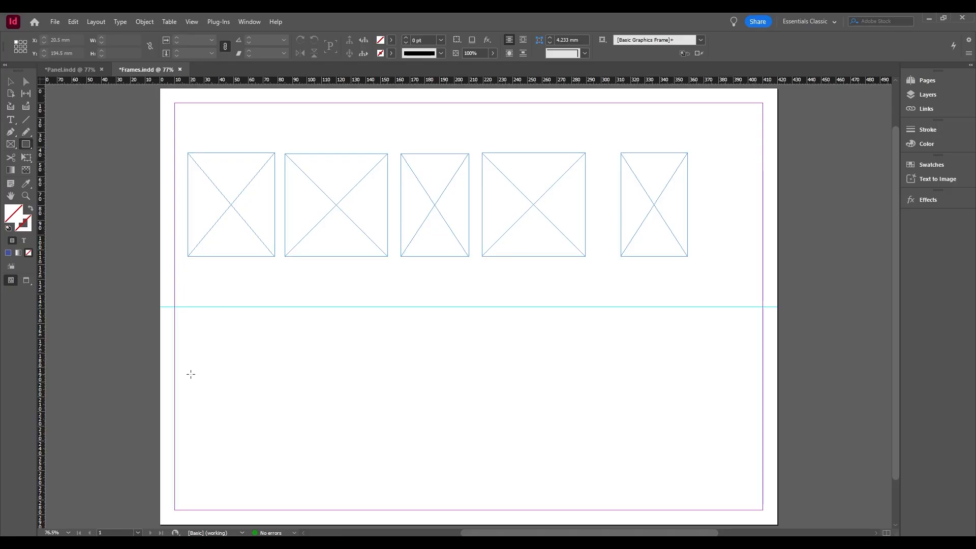
left_click_drag(278, 375, 389, 464)
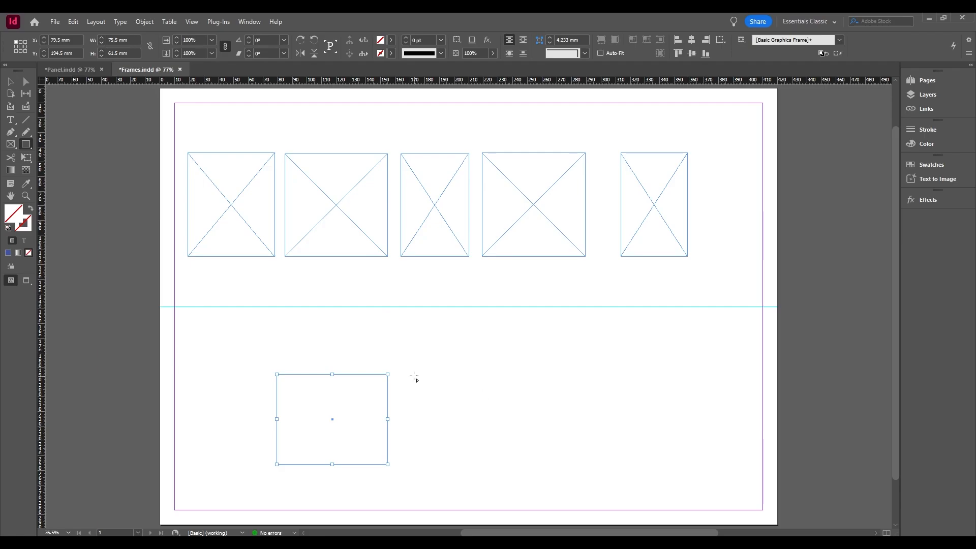
left_click_drag(411, 375, 501, 493)
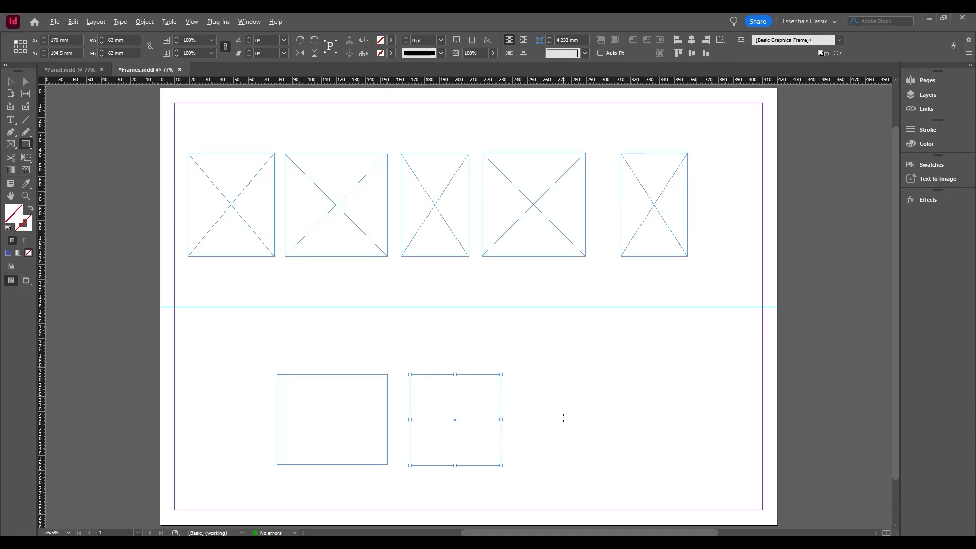
left_click_drag(563, 418, 601, 375)
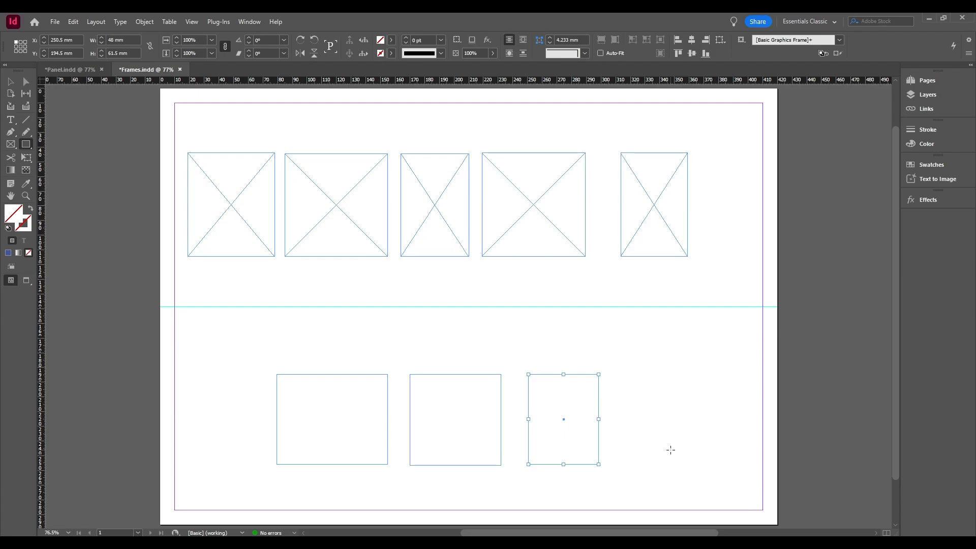
Widen the fifth frame in the upper row to about 66.5 mm by extending its right edge.
key("v")
left_click(656, 256)
left_click_drag(687, 204, 718, 204)
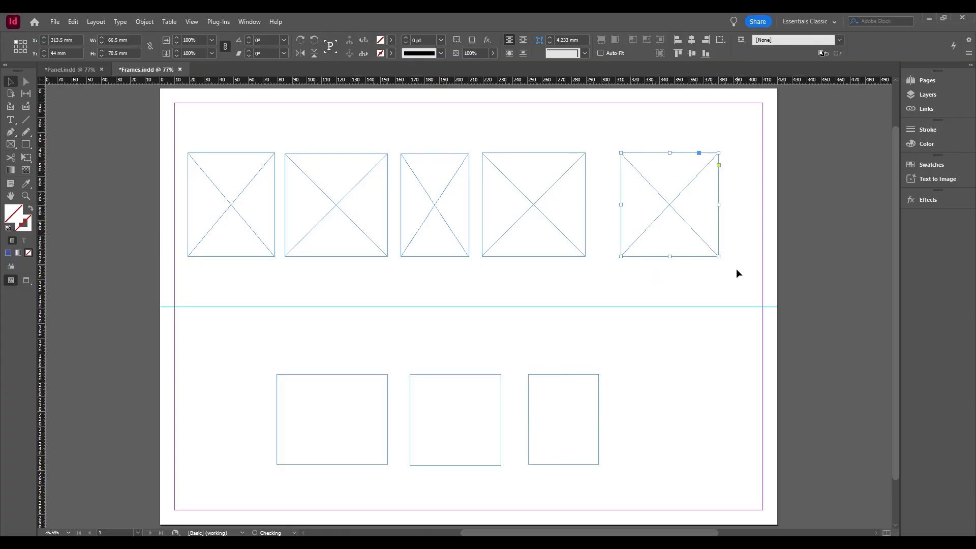
Extend the right edge of the third lower rectangle until it is nearly as wide as the first one, and deselect it.
left_click(669, 401)
left_click(599, 425)
left_click_drag(599, 425, 636, 422)
left_click(673, 443)
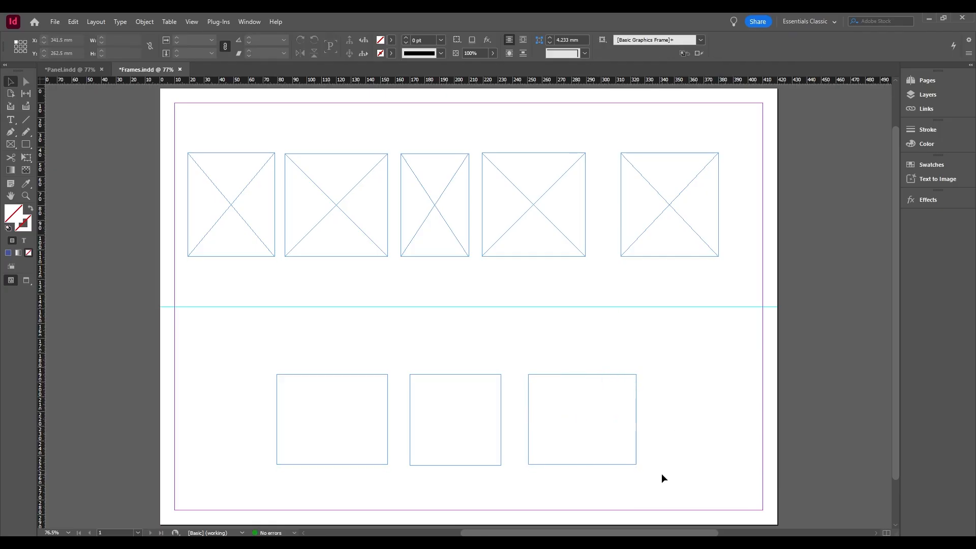
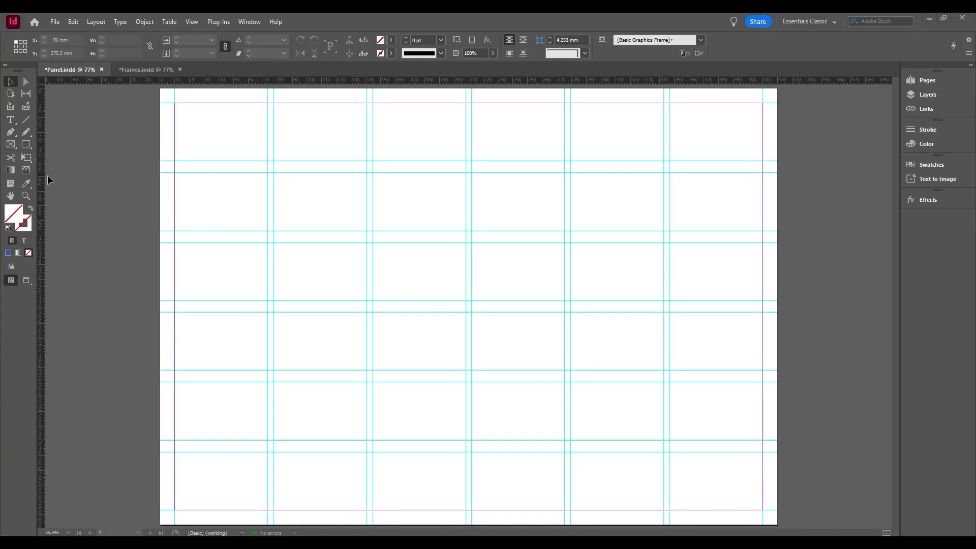
Draw three rectangle frames on the guides: two 130.667 × 182 mm in the middle and right columns, and a 130.667 × 16 mm strip at upper left.
left_click(11, 148)
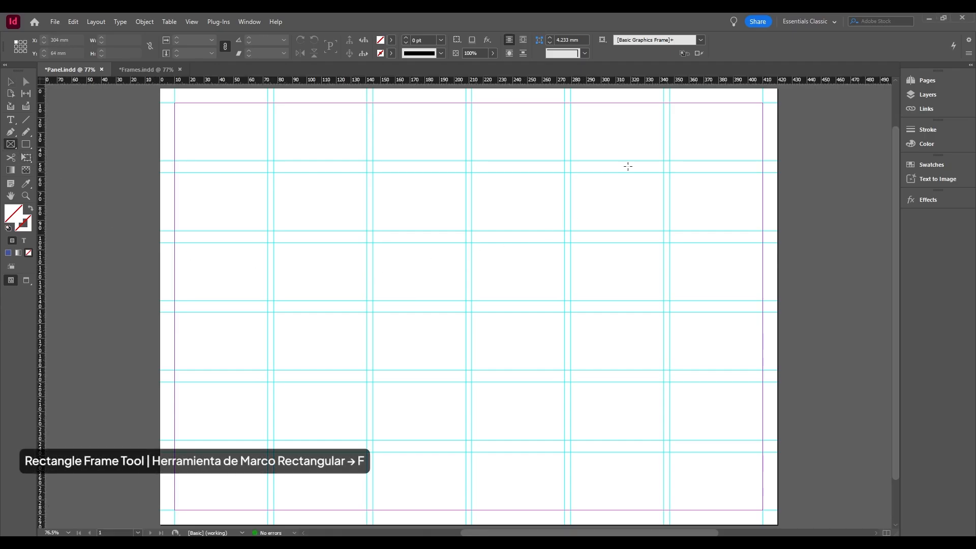
left_click_drag(763, 103, 373, 104)
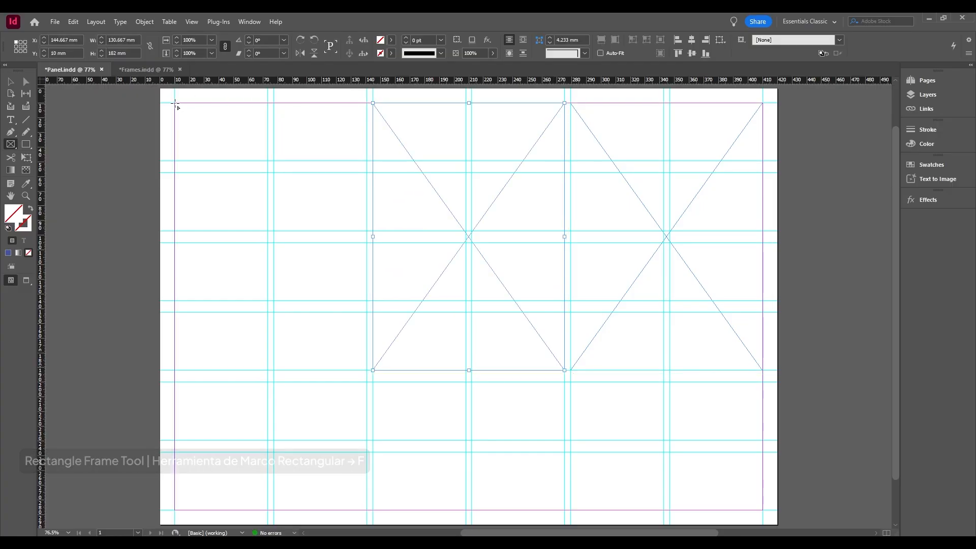
left_click_drag(175, 103, 367, 126)
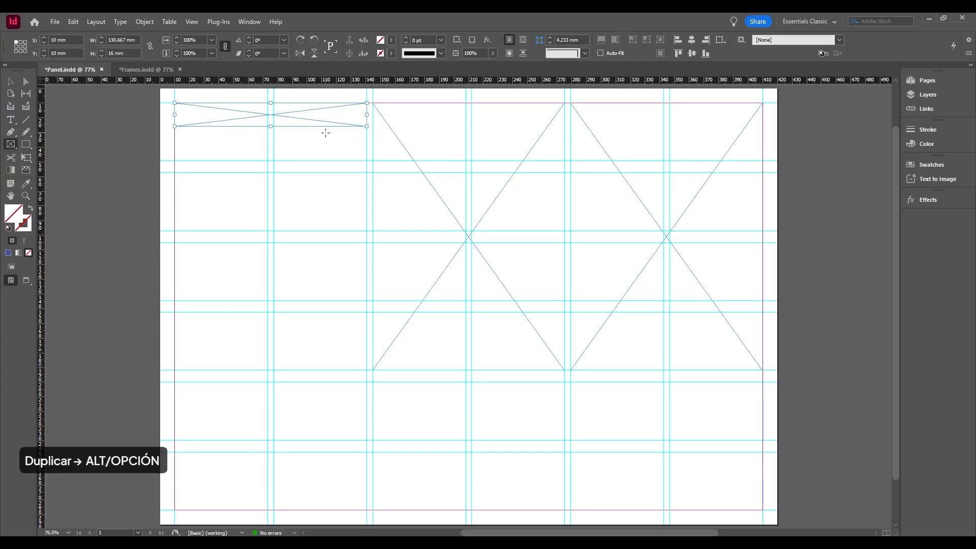
Duplicate the strip down the left column, place the third strip above the second row's lower guide, and enlarge the frame beneath to 87 mm tall.
key("v")
left_click_drag(307, 121, 288, 370)
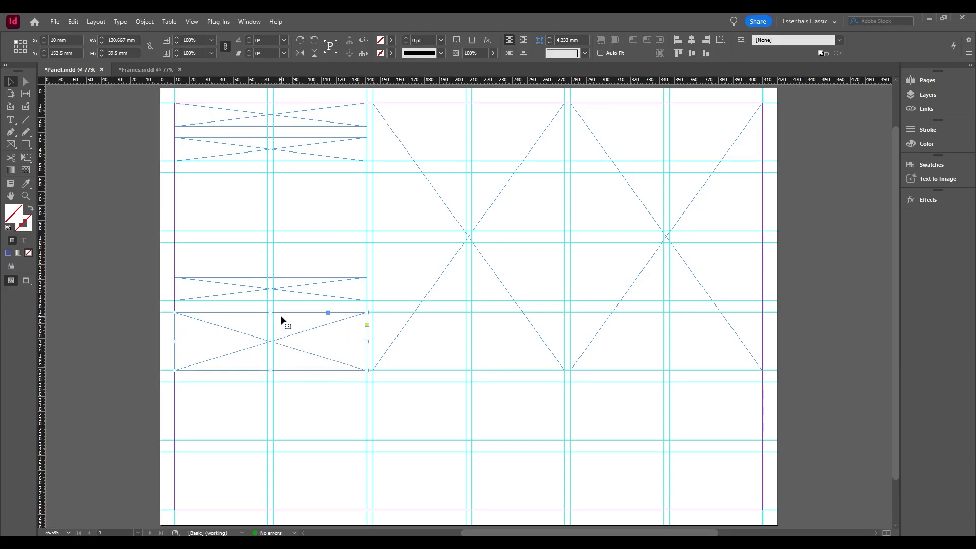
left_click_drag(283, 294, 289, 217)
left_click(288, 320)
left_click_drag(270, 312, 273, 243)
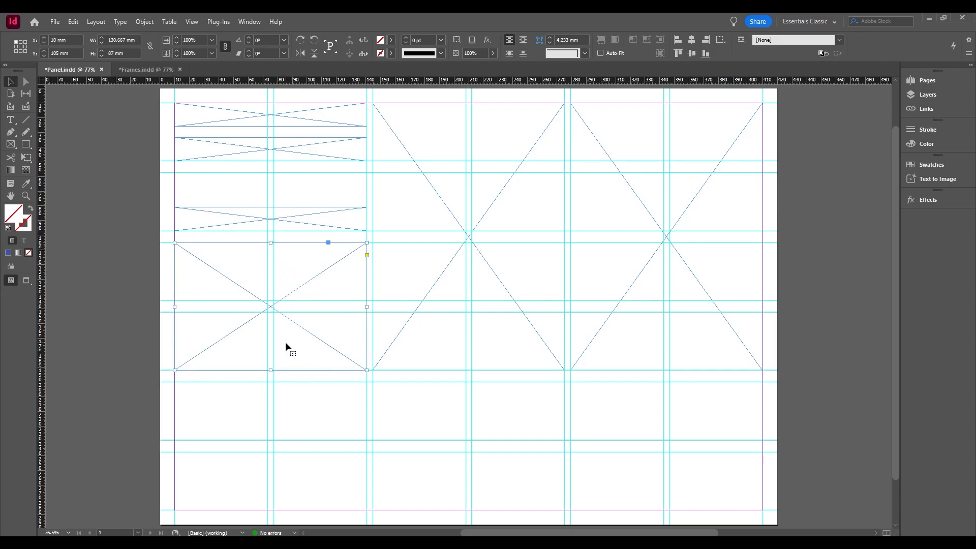
Duplicate the 87 mm frame into the lower left and middle cells, shorten the middle copy to 39.5 mm, and duplicate that into the right column.
left_click_drag(304, 331, 307, 471)
left_click_drag(315, 415, 514, 426)
left_click_drag(472, 508, 486, 441)
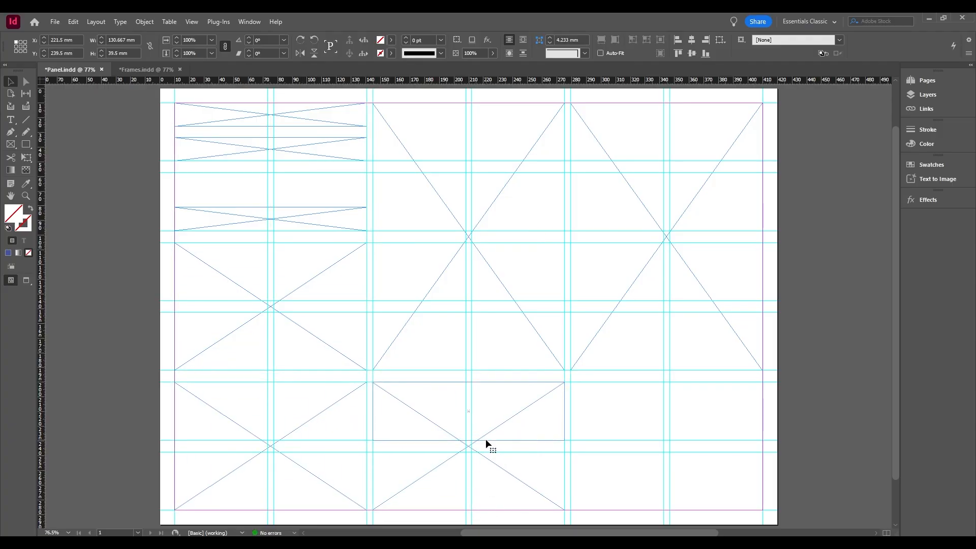
left_click_drag(514, 410, 696, 409)
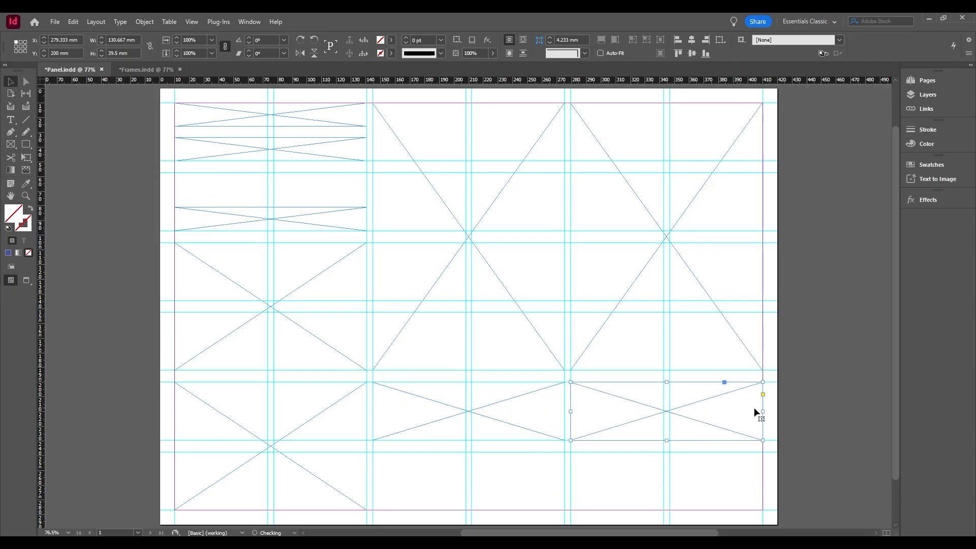
left_click(801, 410)
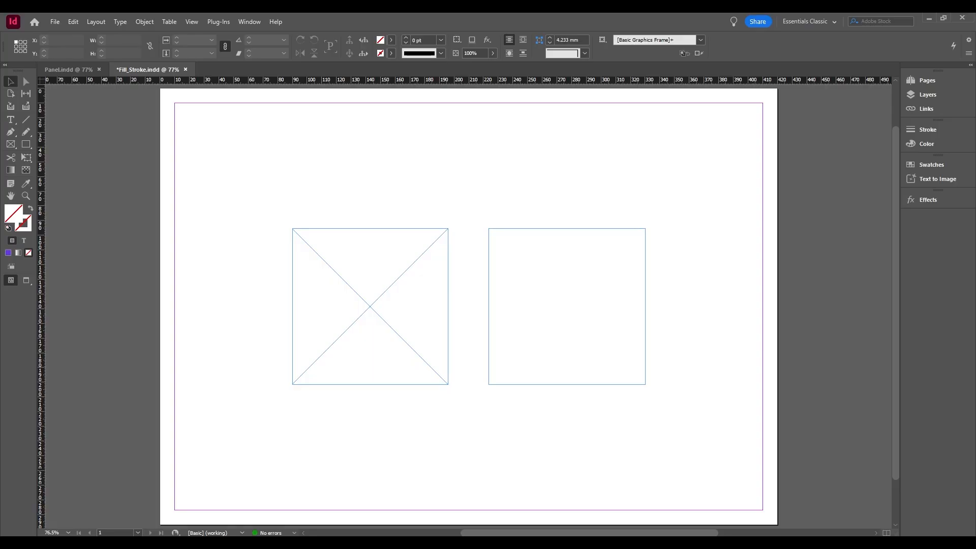
Open the fill Color Picker for the crossed frame and try a saturated violet of H 257°, S 99%, B 98%.
left_click(416, 271)
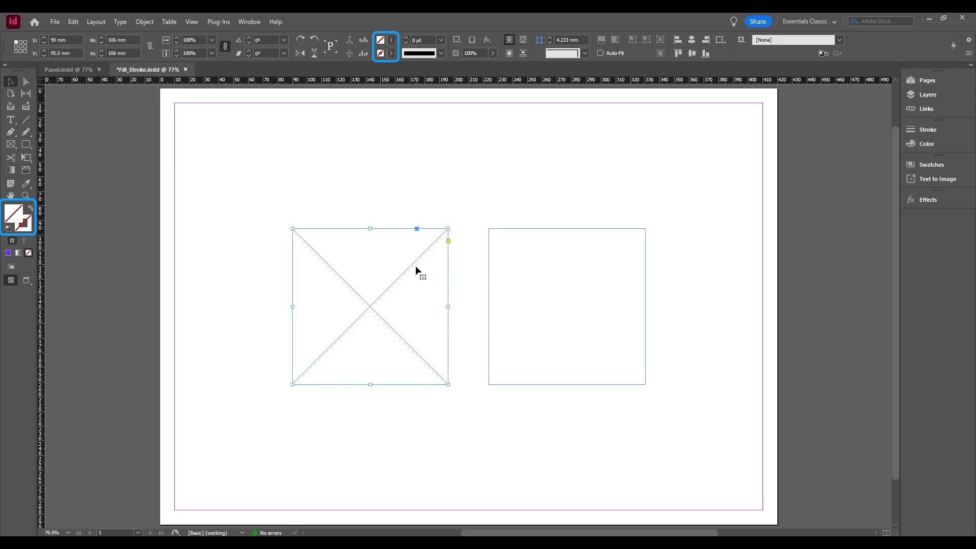
double_click(14, 213)
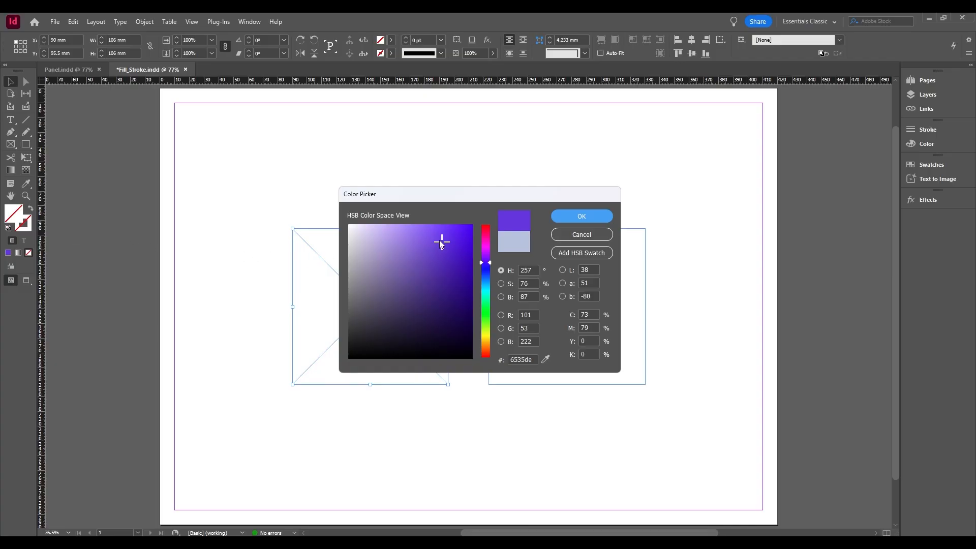
left_click(459, 240)
left_click_drag(460, 240, 470, 226)
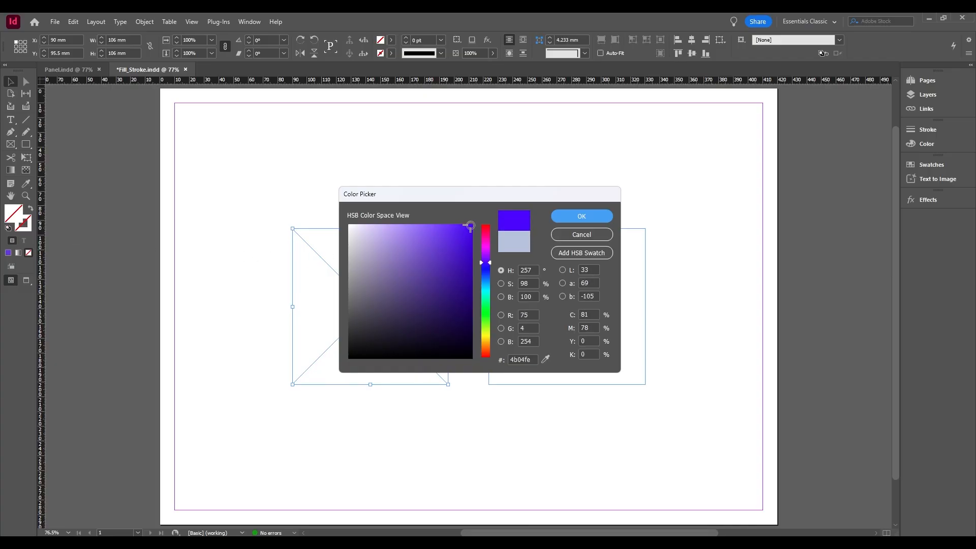
mouse_move(417, 287)
left_mouse_down()
mouse_move(373, 281)
mouse_move(447, 255)
mouse_move(471, 226)
left_mouse_up()
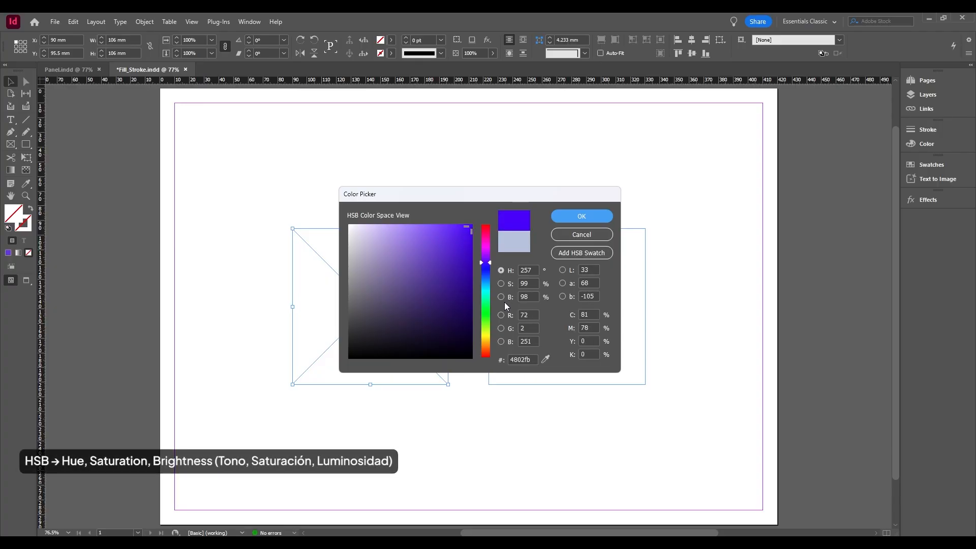
Compare the Color Picker's colour field by saturation, brightness, red, green and blue components.
left_click(504, 285)
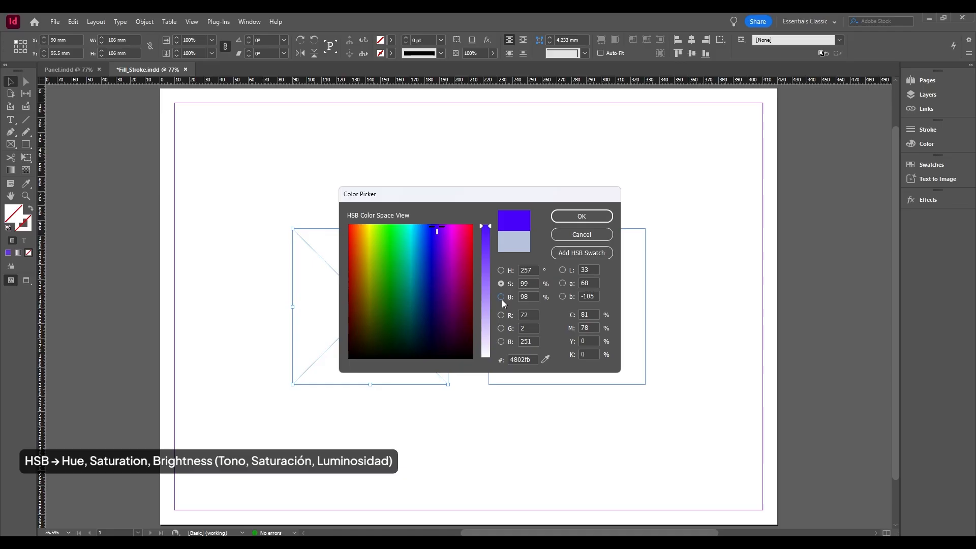
left_click(502, 300)
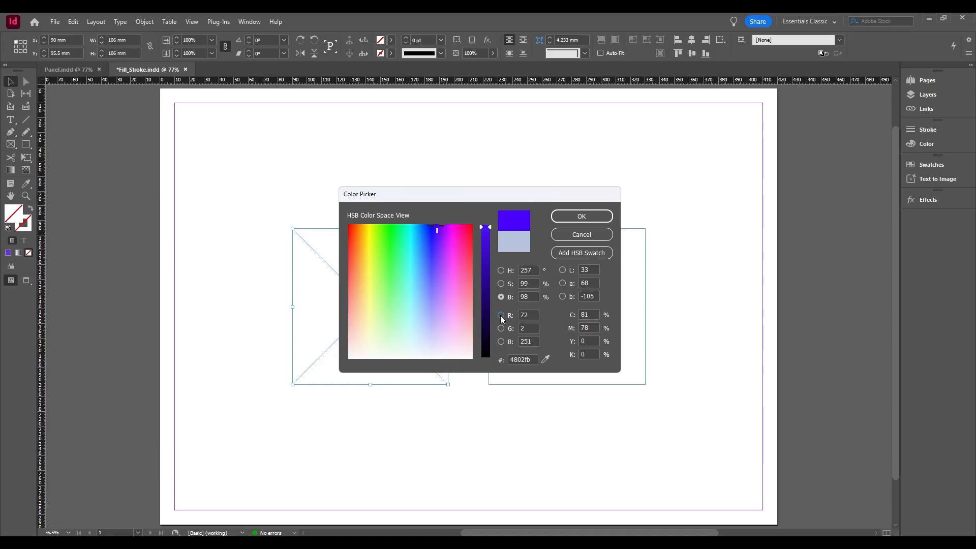
left_click(500, 315)
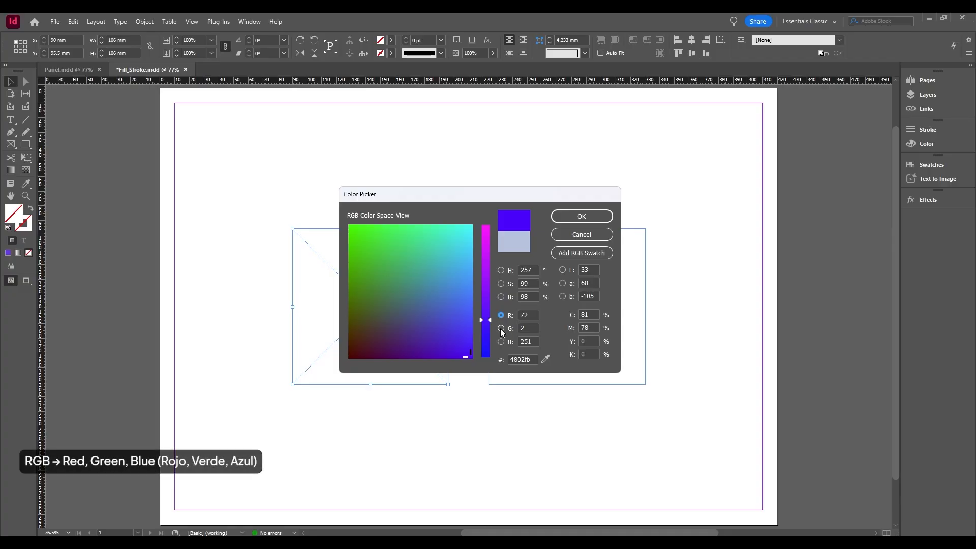
left_click(501, 328)
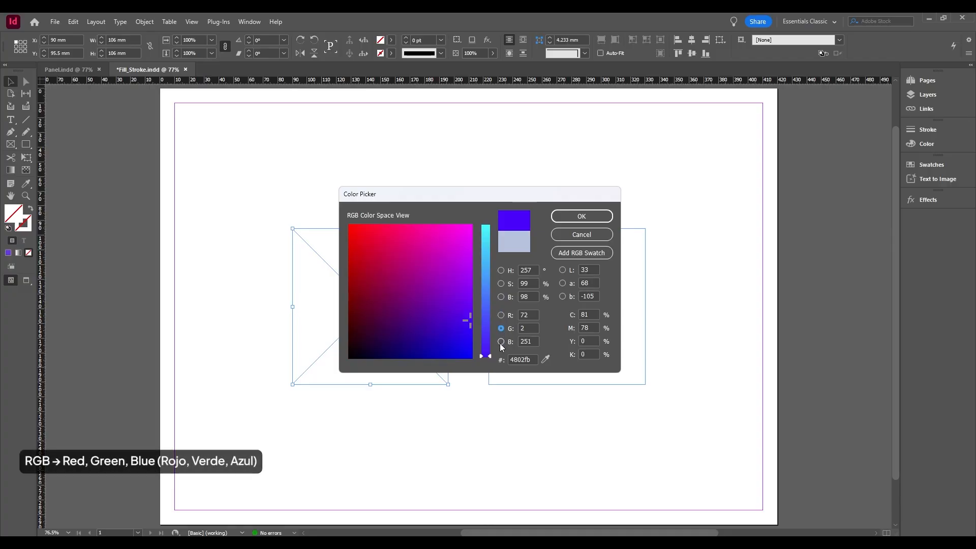
left_click(500, 342)
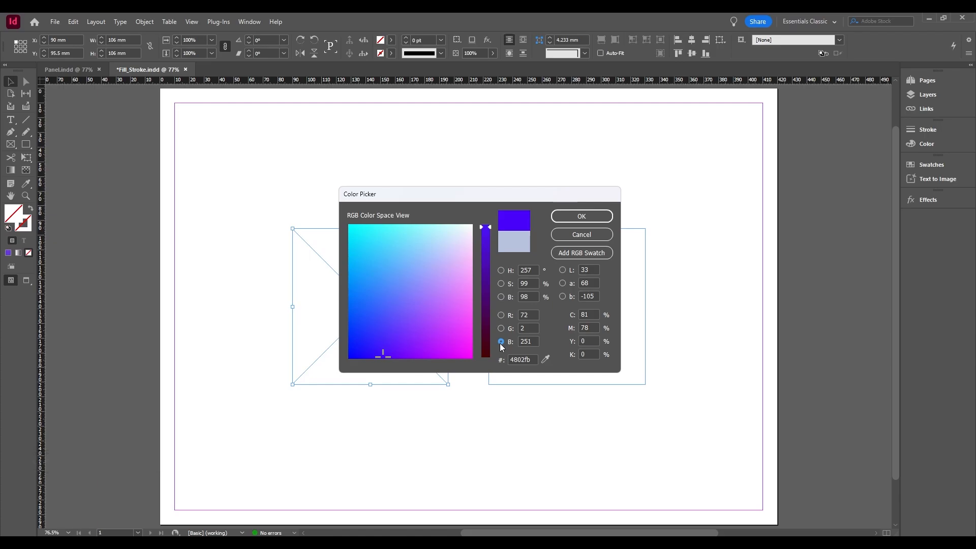
Examine the RGB, CMYK and hexadecimal values of the picked colour in the Color Picker.
left_click_drag(534, 341, 520, 344)
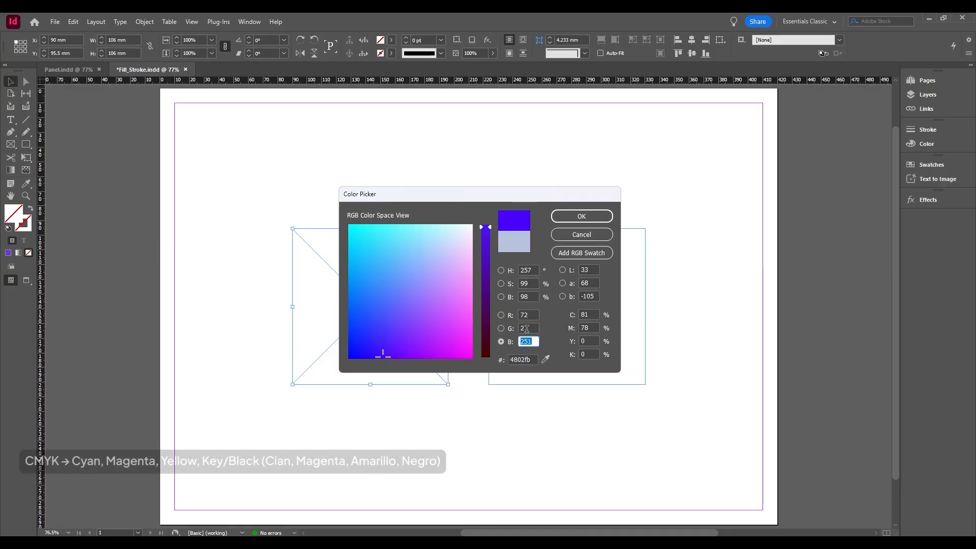
left_click(527, 329)
left_click(525, 315)
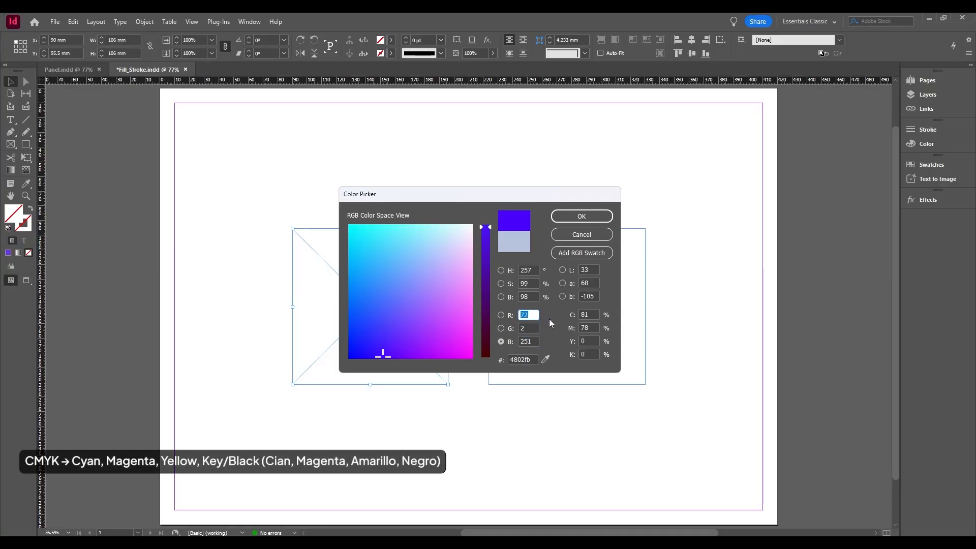
left_click(588, 315)
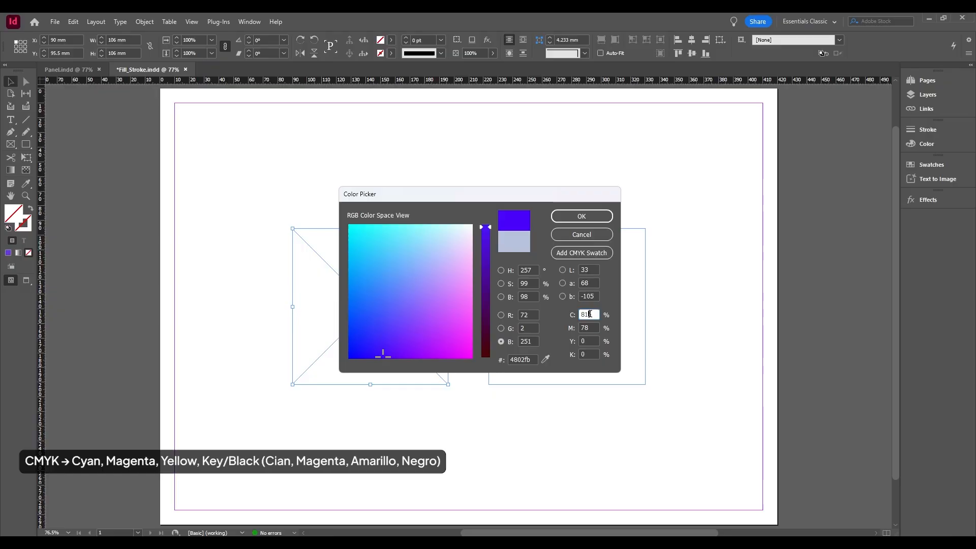
left_click(588, 328)
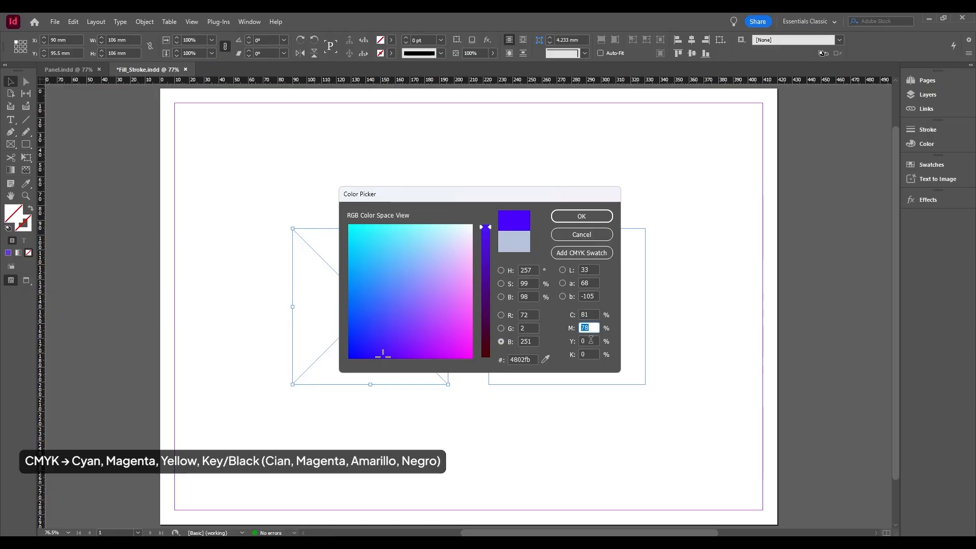
key("Tab")
key("Tab")
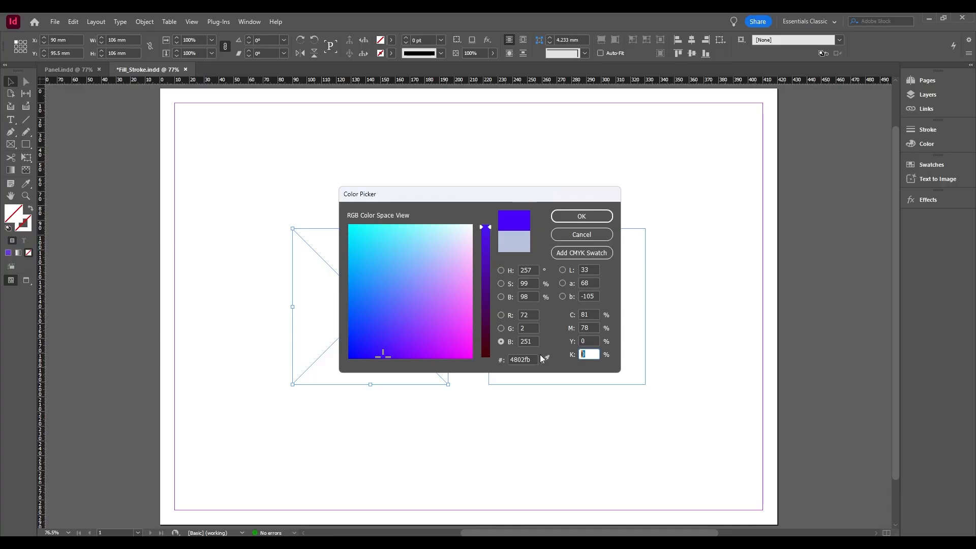
left_click_drag(535, 359, 507, 359)
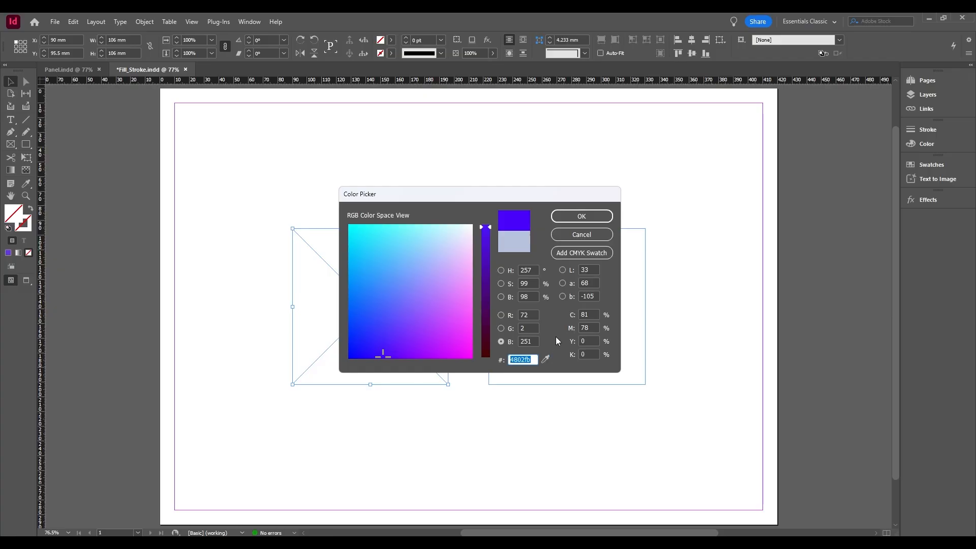
Try adjusting the fill colour's hue, saturation and brightness in turn to reach a blue of H 222°, S 92%, B 85%.
left_click(507, 272)
left_click_drag(487, 261, 493, 273)
left_click(501, 284)
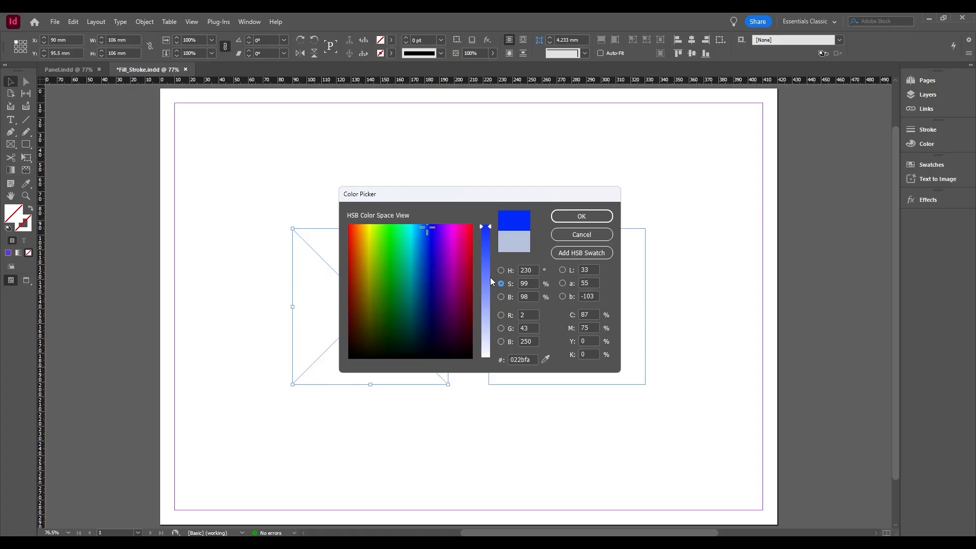
mouse_move(490, 230)
left_mouse_down()
mouse_move(490, 259)
mouse_move(497, 237)
left_mouse_up()
left_click(501, 296)
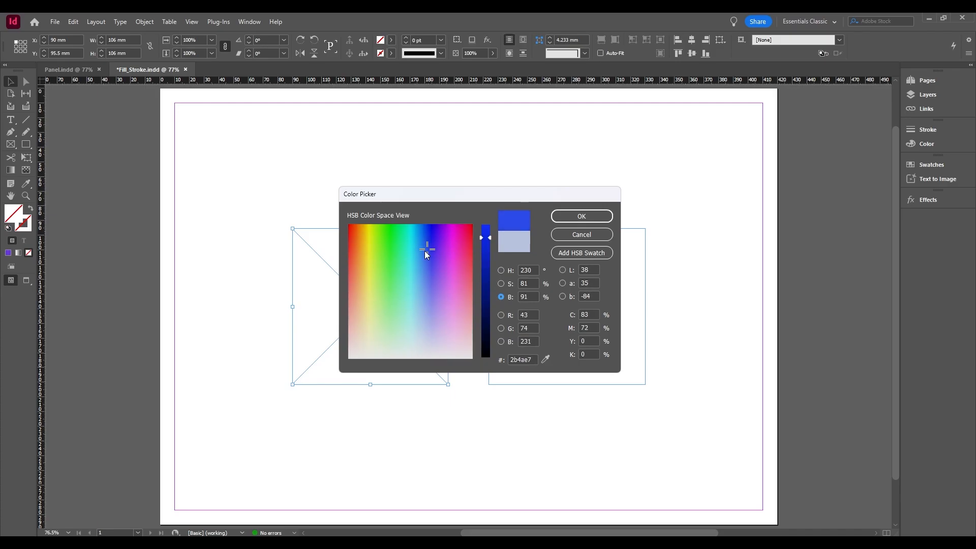
mouse_move(425, 251)
left_mouse_down()
mouse_move(488, 239)
mouse_move(489, 275)
mouse_move(489, 229)
mouse_move(493, 246)
left_mouse_up()
left_click(502, 271)
left_click(501, 284)
left_click(501, 297)
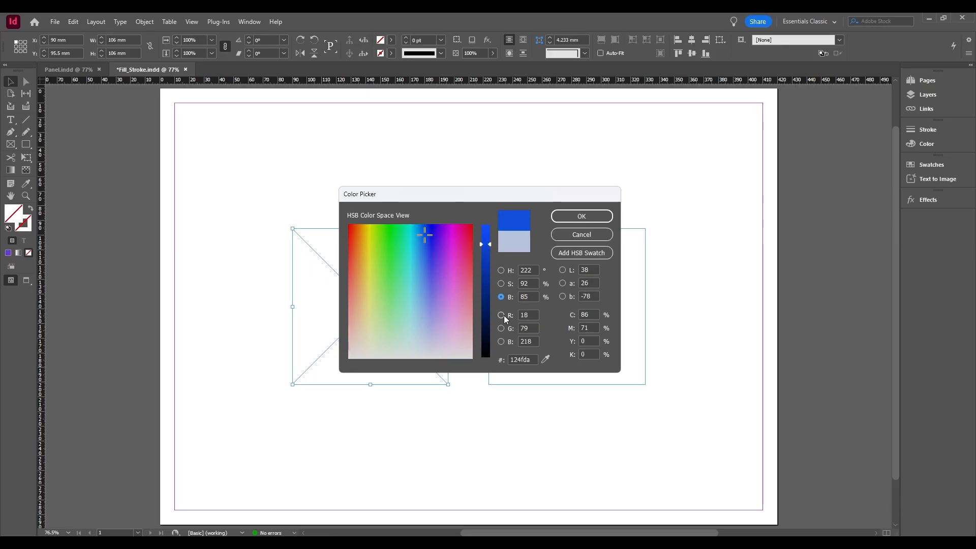
Try the RGB fill values 25, 255 and 120 in the Color Picker, and cancel without applying them.
left_click(524, 316)
left_click_drag(532, 329, 512, 329)
type("25")
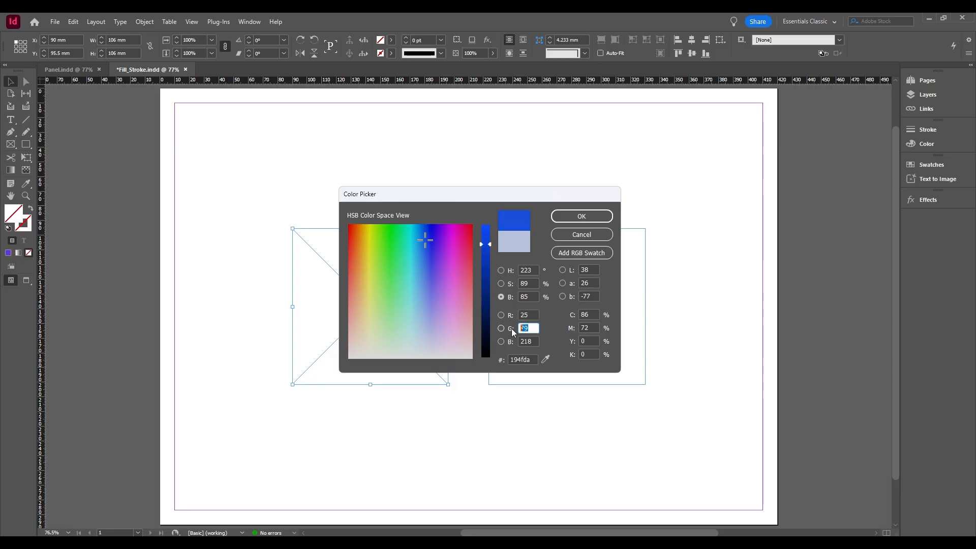
type("255")
left_click(530, 340)
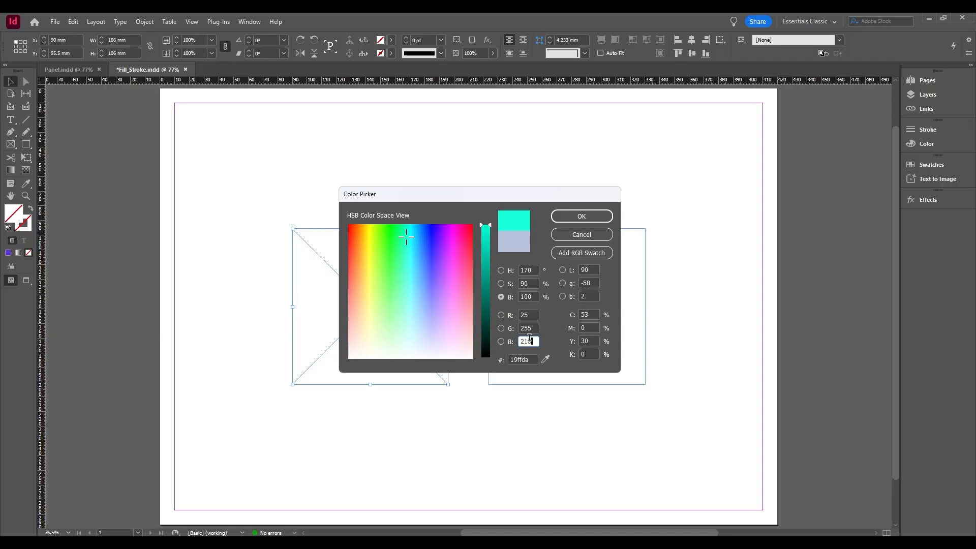
type("120")
left_click(534, 329)
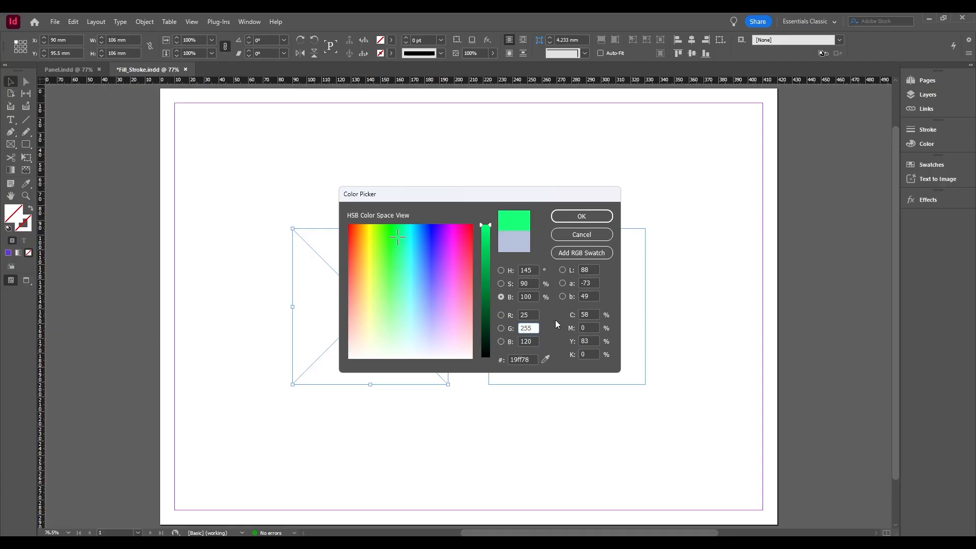
left_click(584, 235)
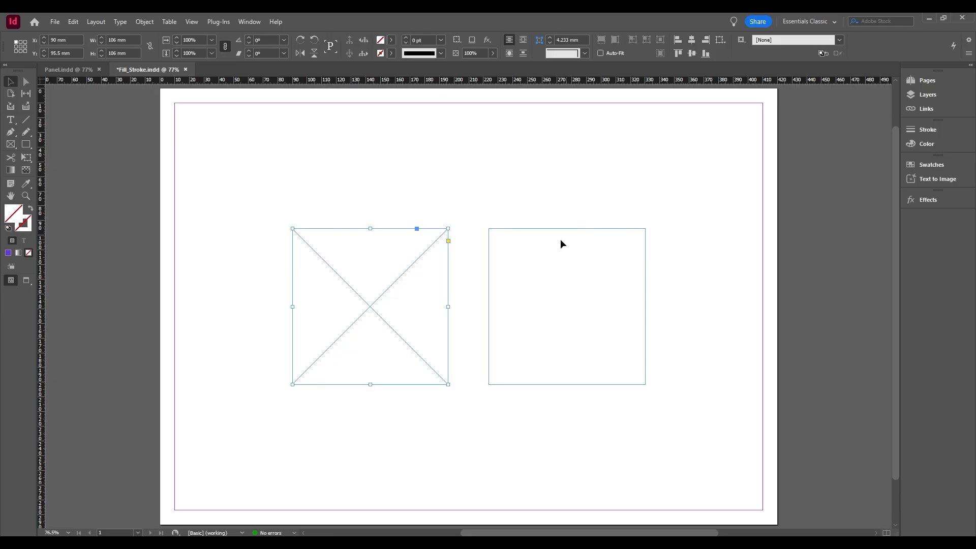
Display the Color panel, review its colour models and inspect the Color Picker reached from its fill swatch, leaving it without applying a colour.
left_click(255, 20)
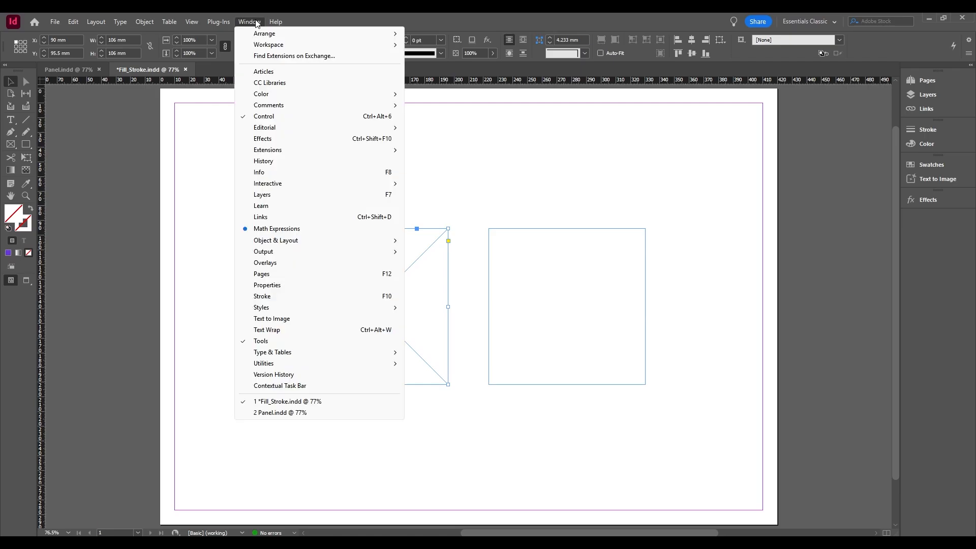
mouse_move(399, 97)
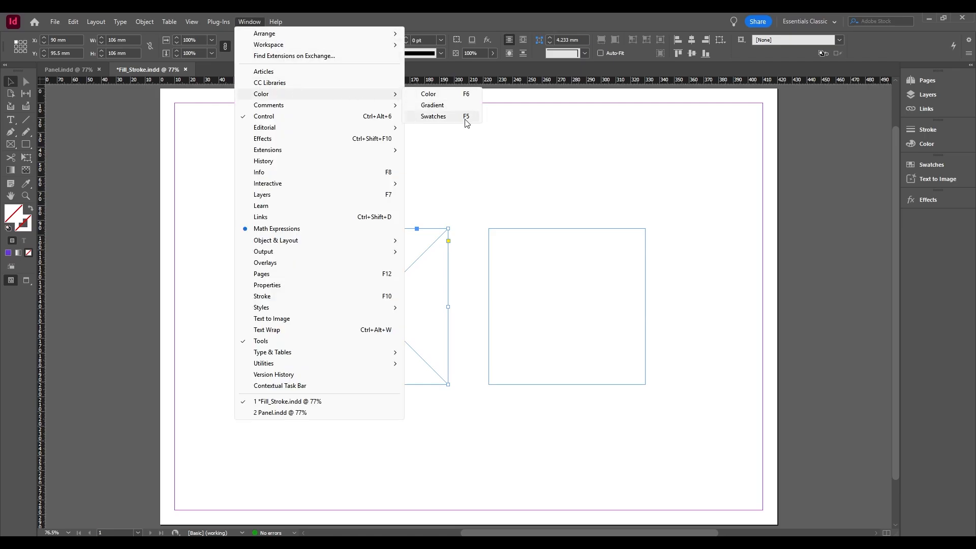
left_click(677, 180)
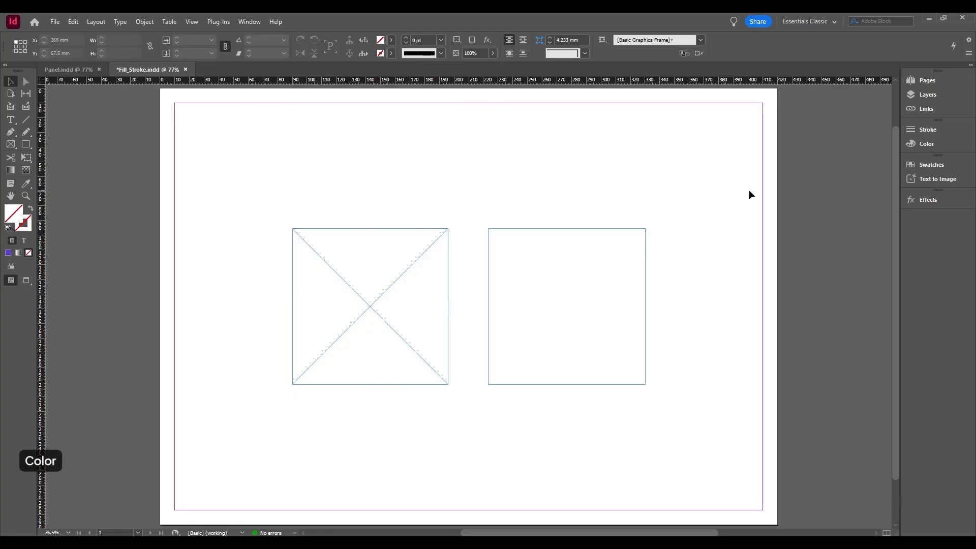
left_click(916, 145)
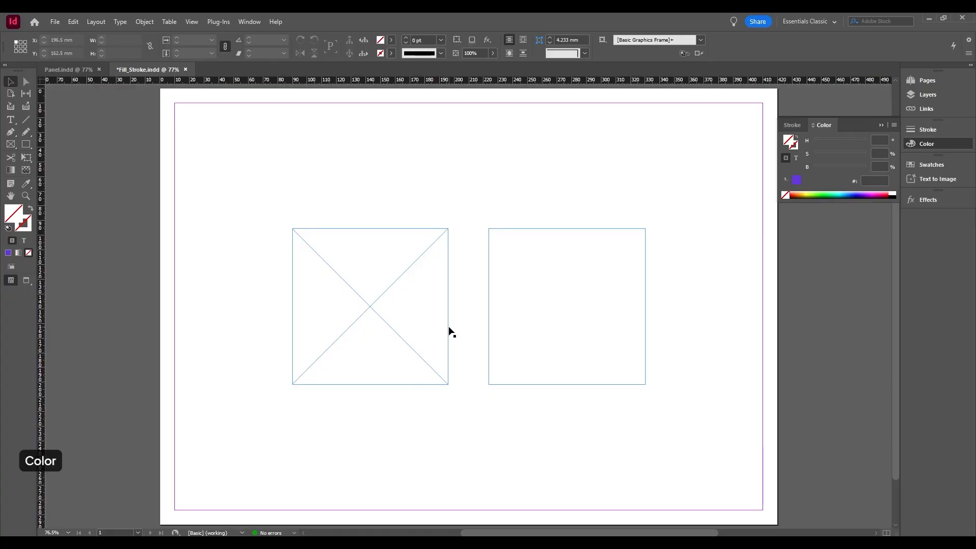
left_click(894, 125)
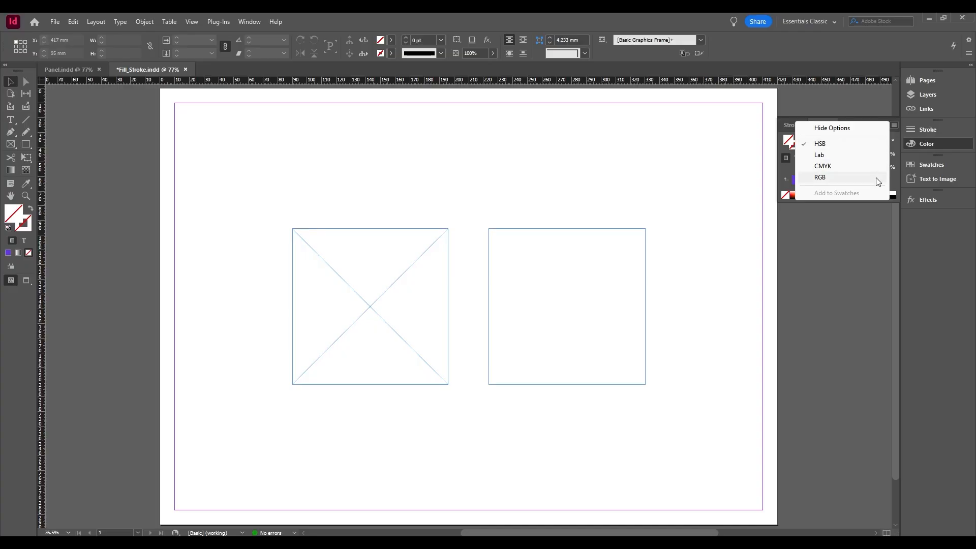
left_click(876, 147)
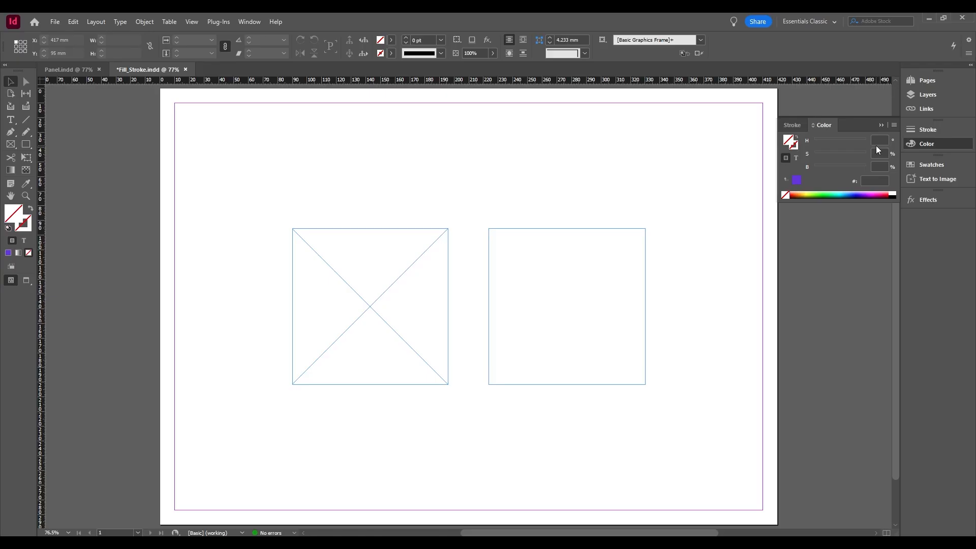
double_click(790, 140)
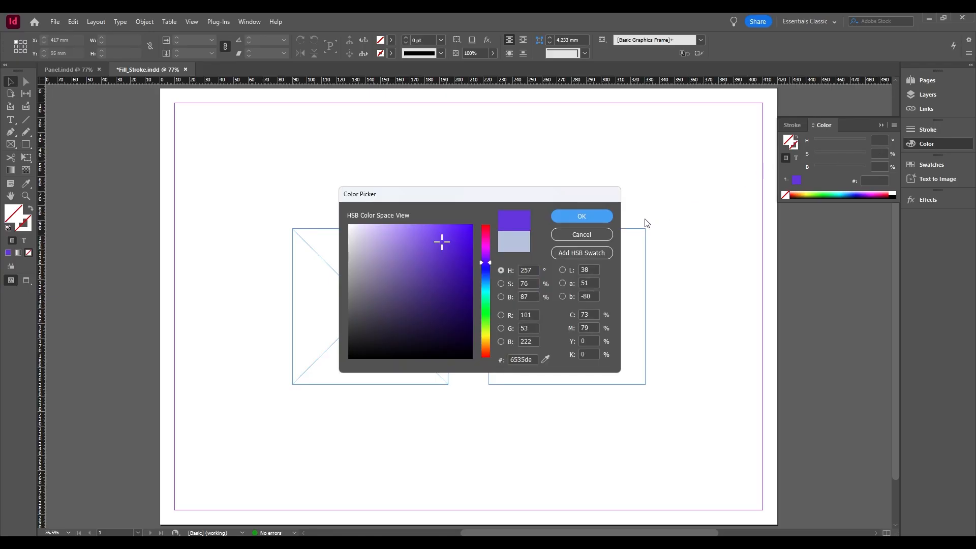
left_click(581, 234)
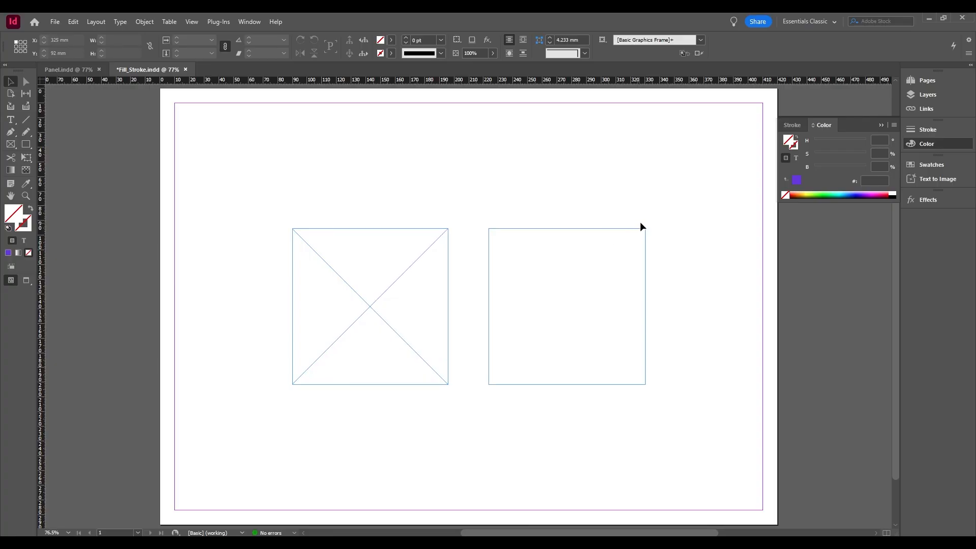
Compare the Color panel's text and container formatting modes, and look over the document's swatches.
left_click(795, 159)
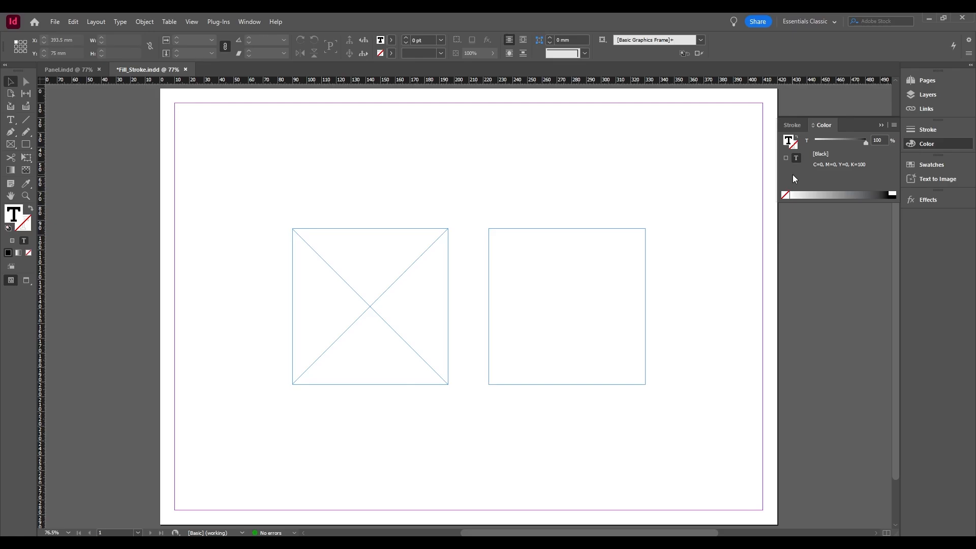
left_click(787, 159)
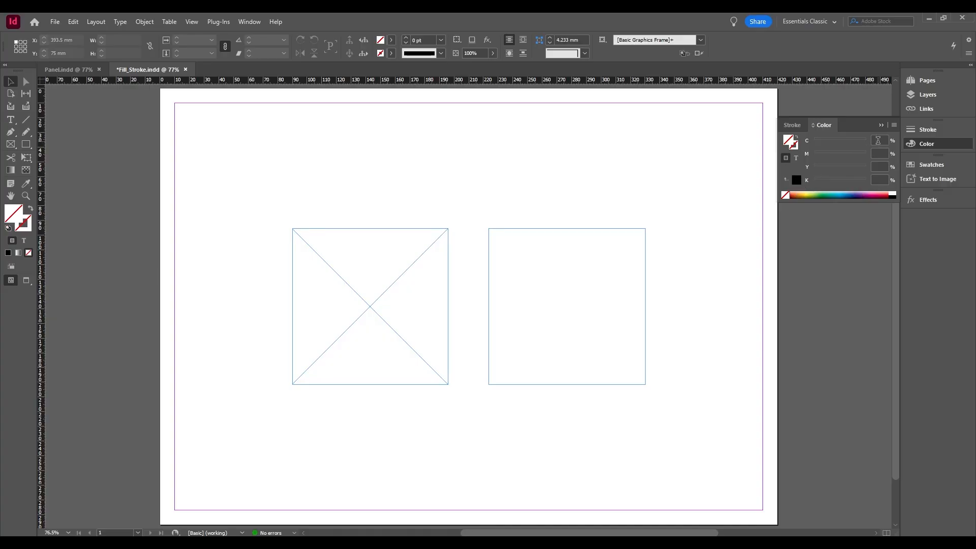
left_click(879, 180)
left_click(933, 164)
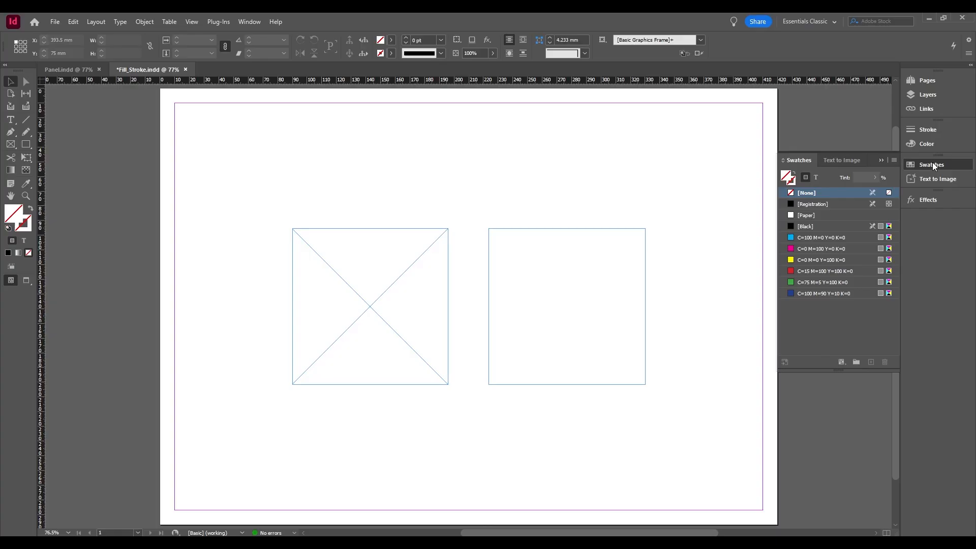
left_click(941, 145)
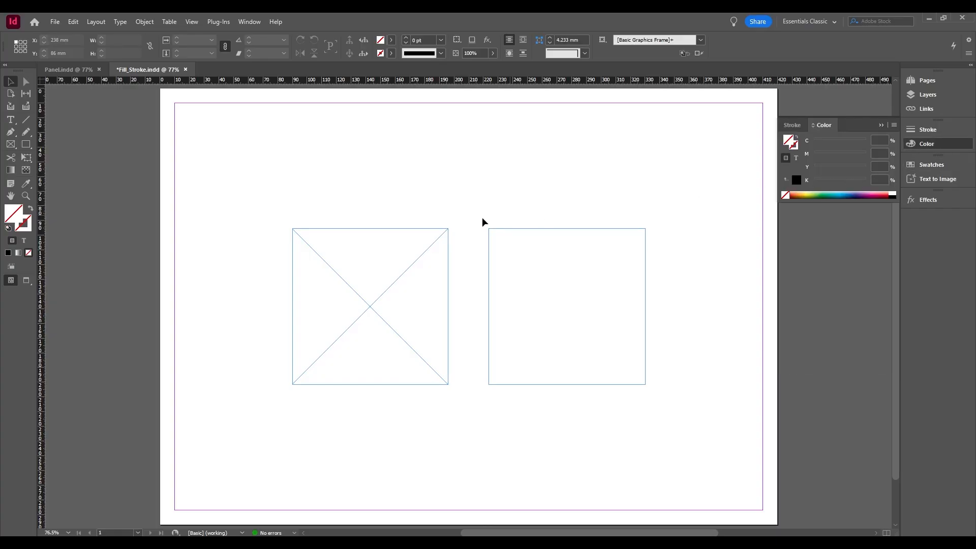
Open the Color Picker for the left crossed frame's fill and adjust it to a blue of H 224°, S 74%, B 97%.
left_click(432, 235)
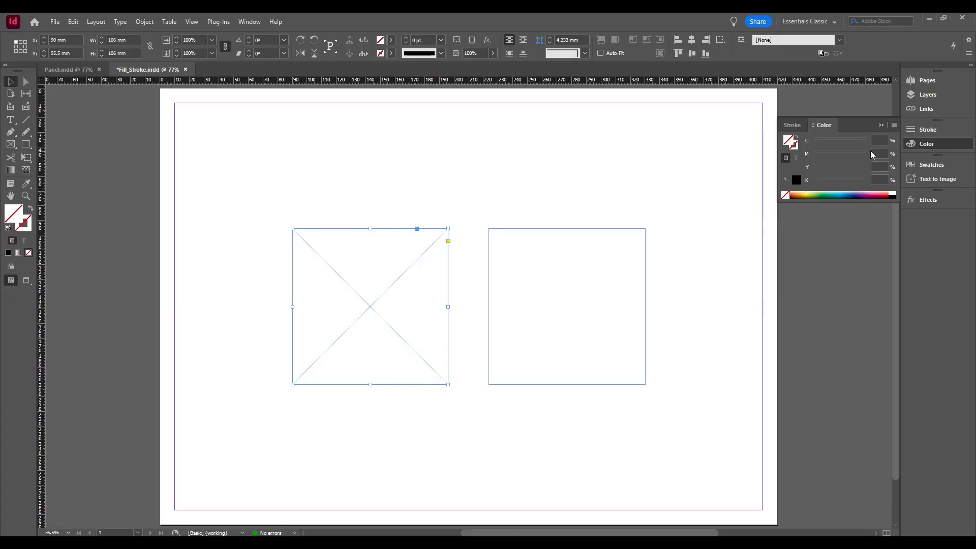
double_click(790, 141)
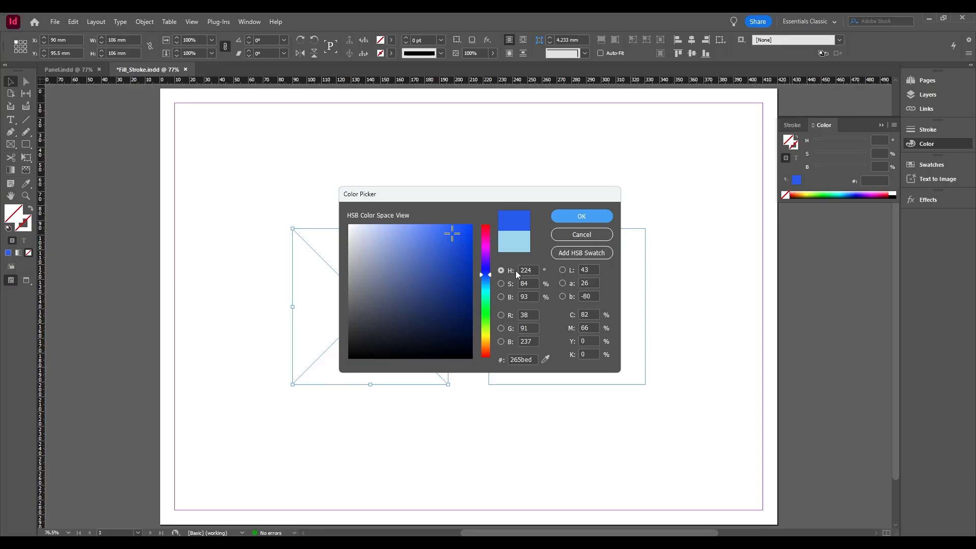
left_click(501, 271)
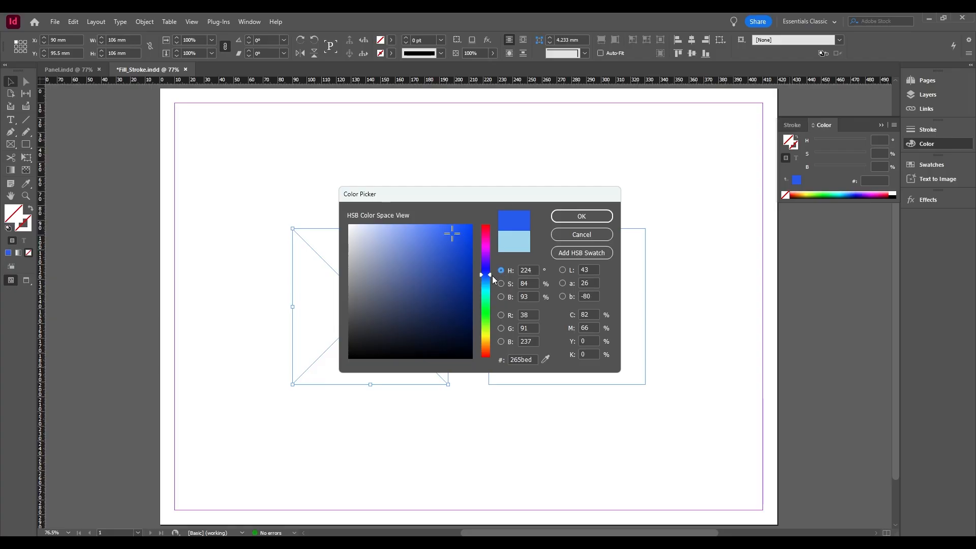
mouse_move(489, 274)
left_mouse_down()
mouse_move(490, 262)
mouse_move(496, 274)
left_mouse_up()
left_click(501, 284)
mouse_move(491, 247)
left_mouse_down()
mouse_move(494, 277)
mouse_move(492, 232)
left_mouse_up()
left_click(501, 297)
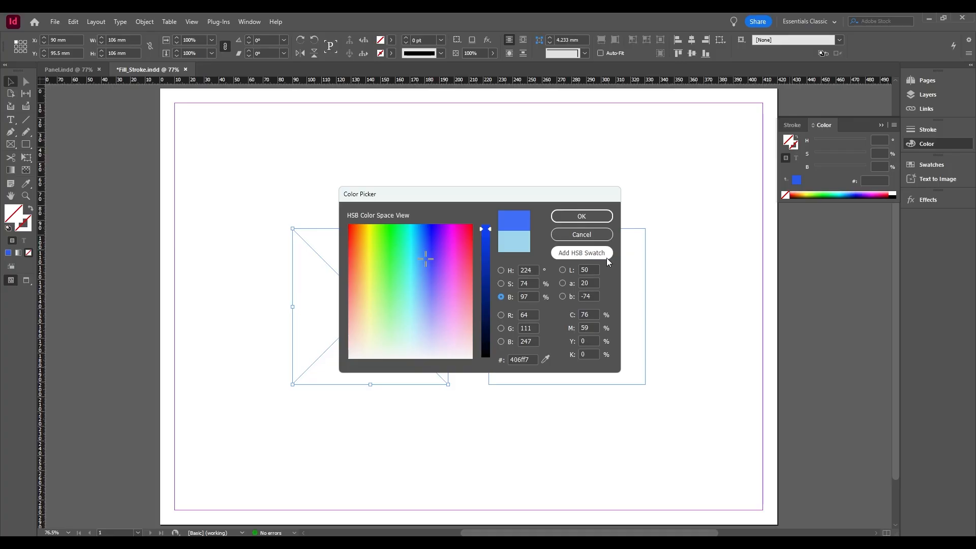
Fill the left frame with C 75%, M 60%, Y 0%, K 0%, adding the colour as a CMYK swatch, and check it in Swatches.
left_click(593, 315)
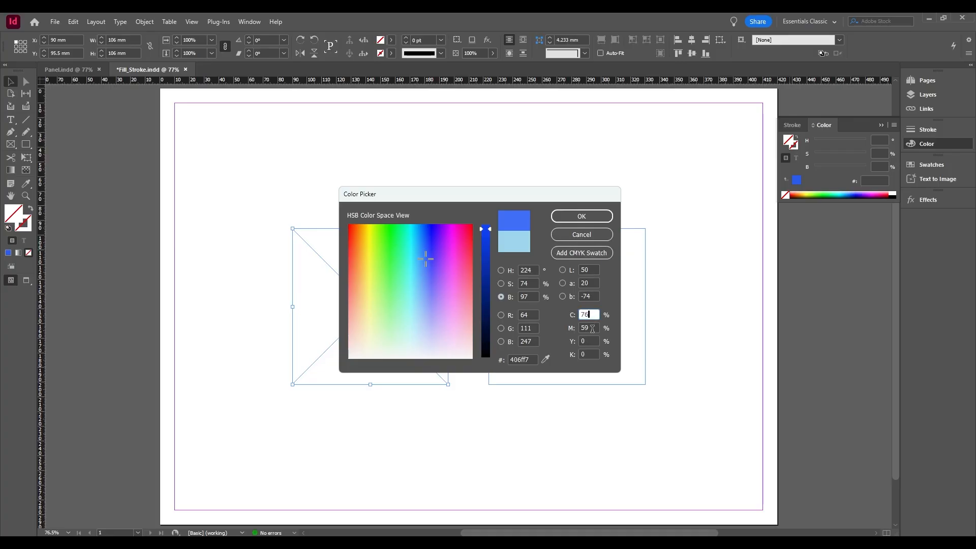
double_click(592, 329)
type("60")
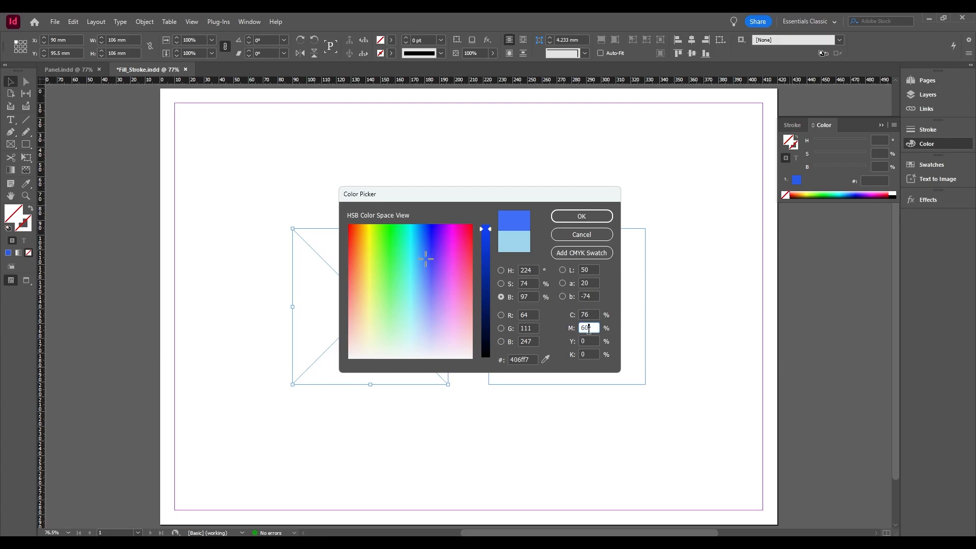
left_click_drag(591, 314, 578, 321)
type("75")
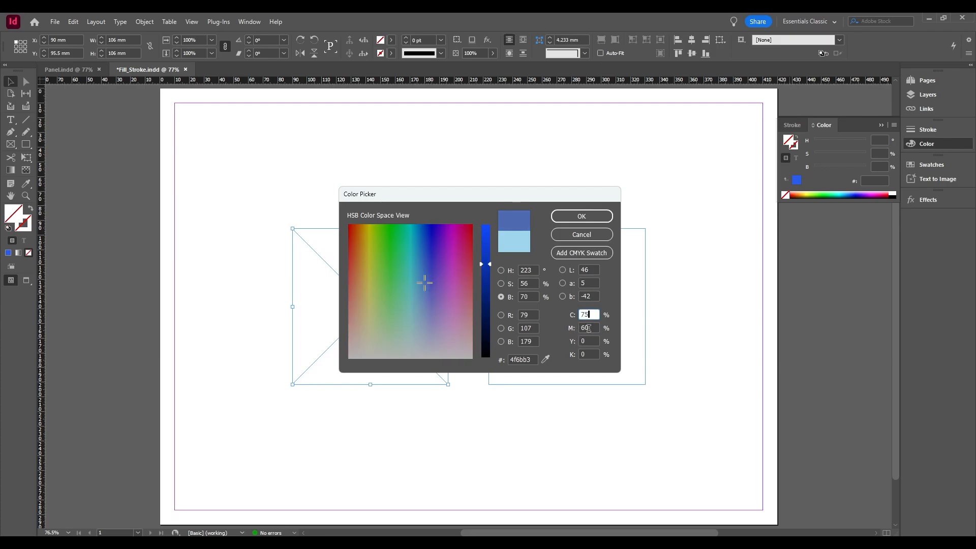
left_click(592, 328)
left_click(605, 254)
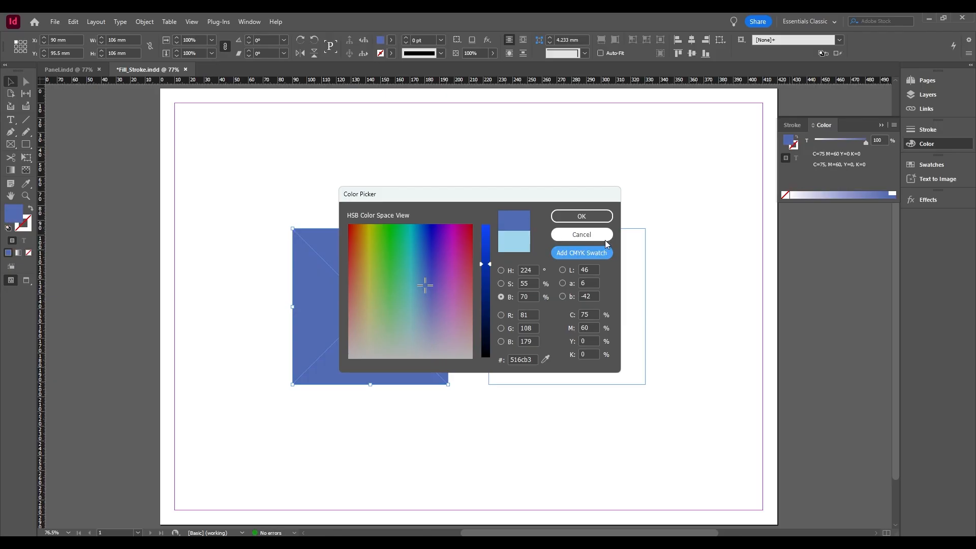
left_click(604, 219)
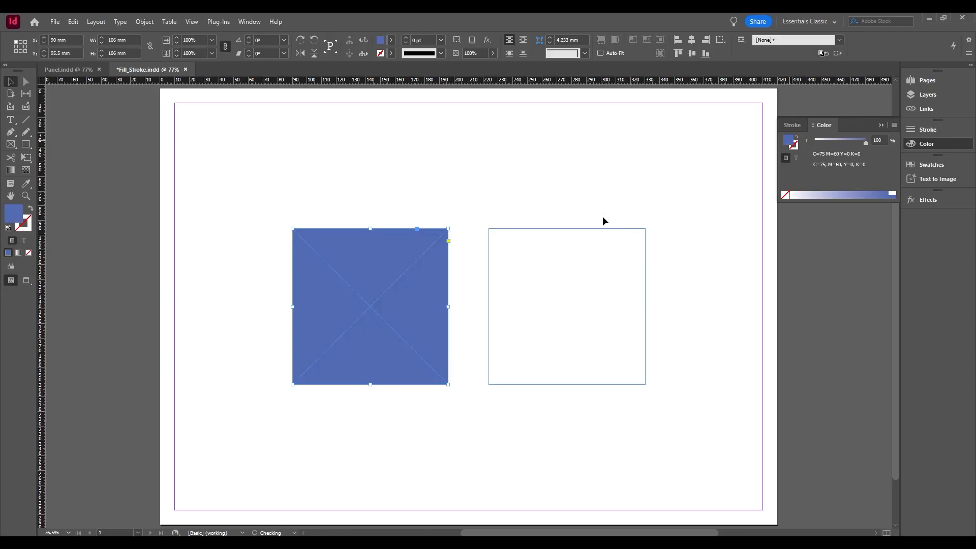
left_click(932, 164)
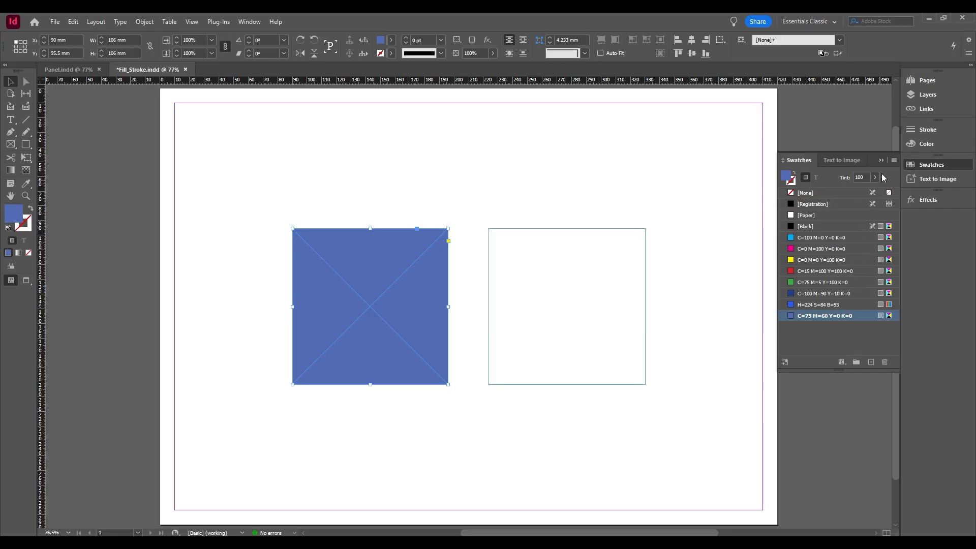
left_click(882, 159)
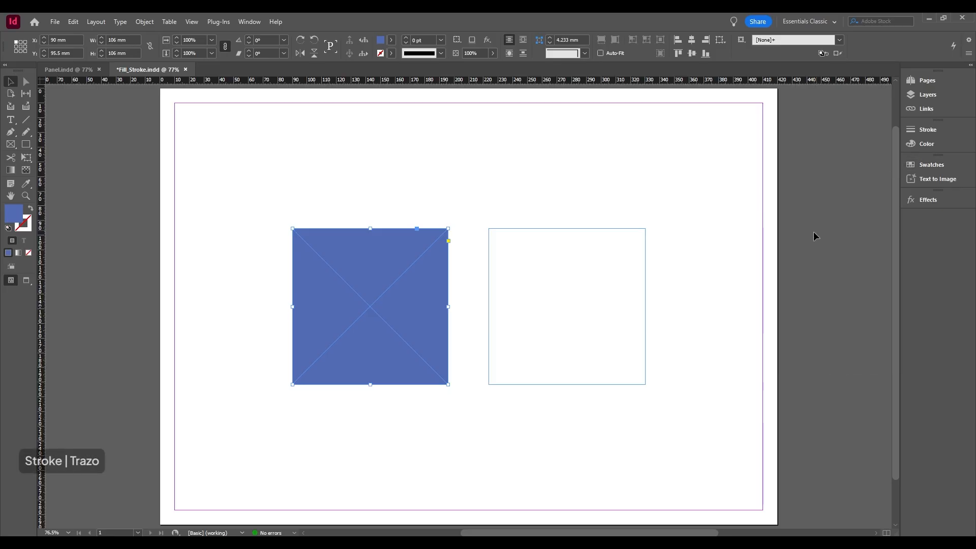
Apply the blue C 75%, M 60%, Y 0%, K 0% as the stroke colour of the right, empty frame.
left_click(645, 277)
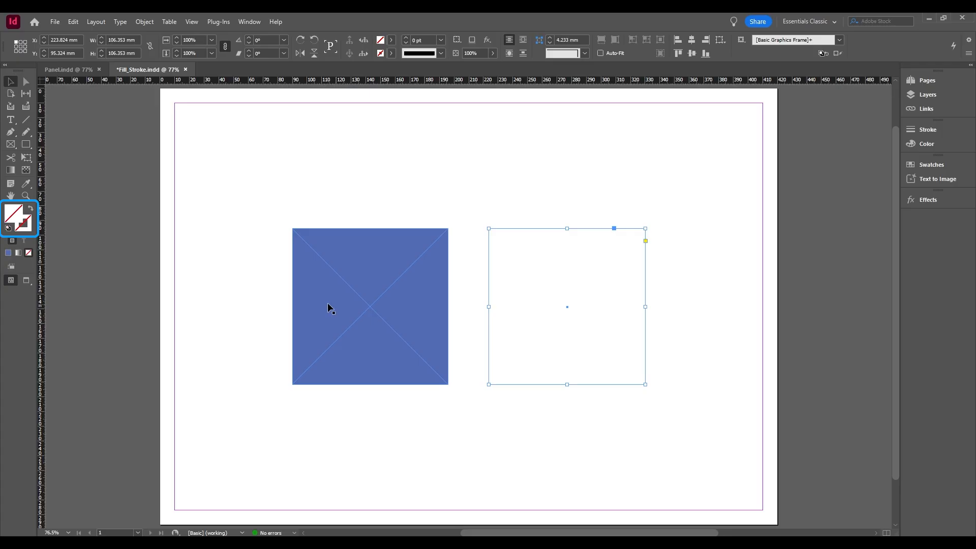
left_click(28, 230)
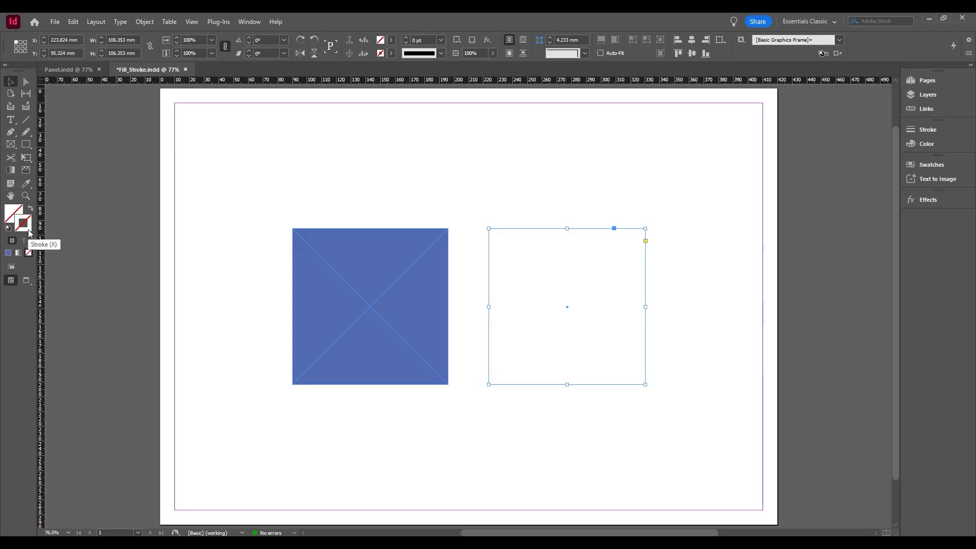
double_click(28, 229)
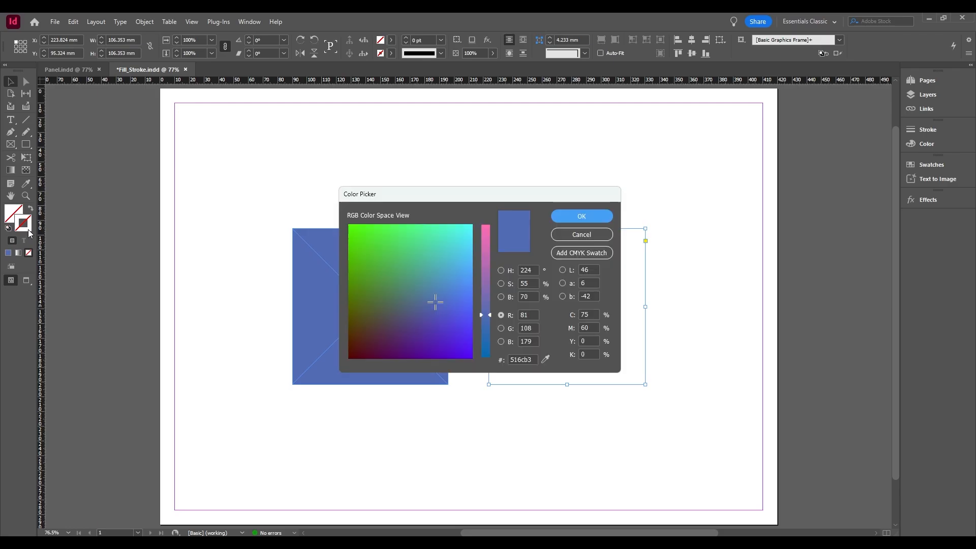
left_click(594, 215)
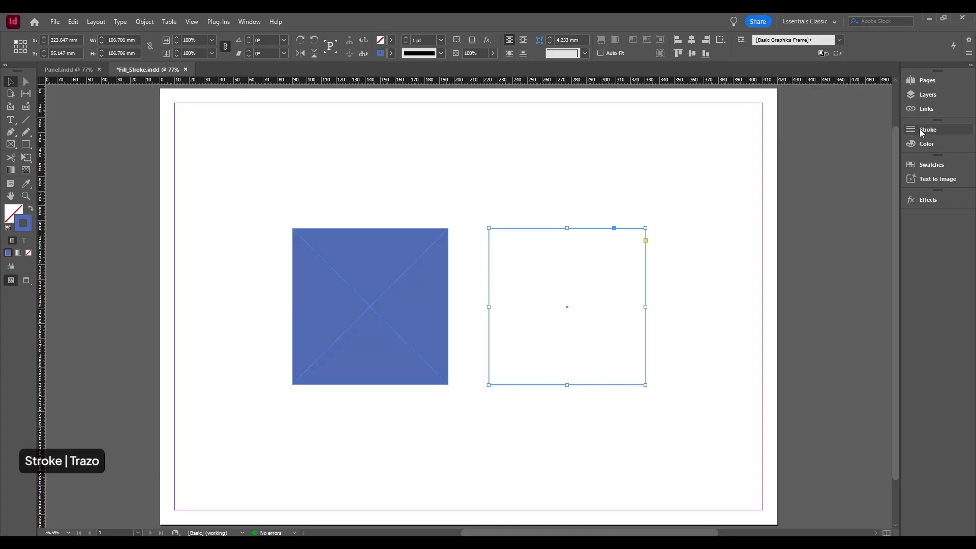
Display the Stroke panel and set the right frame's stroke weight to 20 pt.
left_click(191, 22)
mouse_move(218, 23)
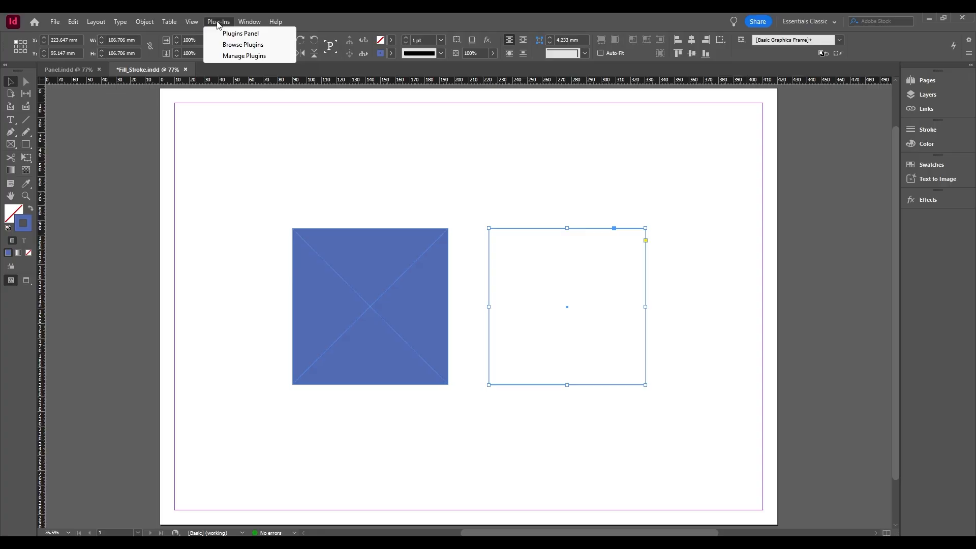
mouse_move(252, 25)
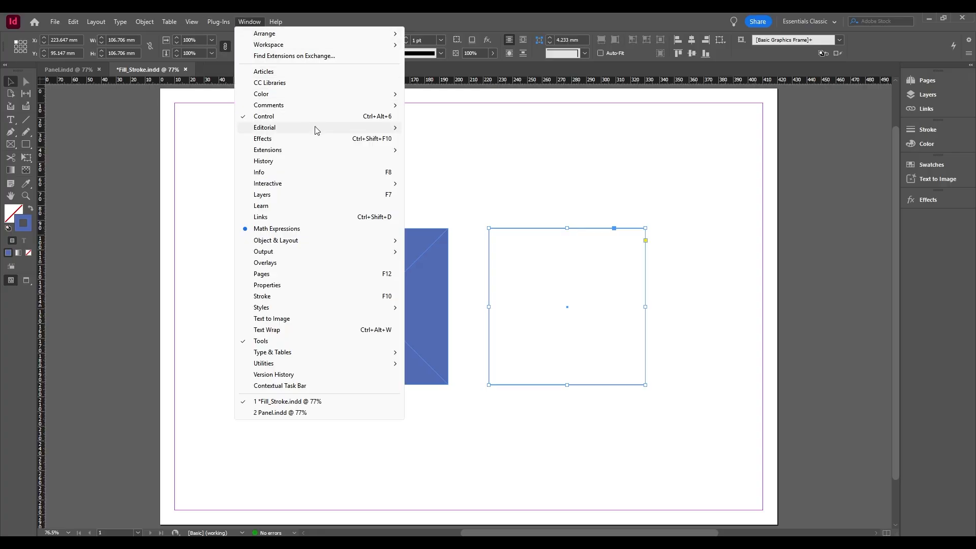
left_click(365, 299)
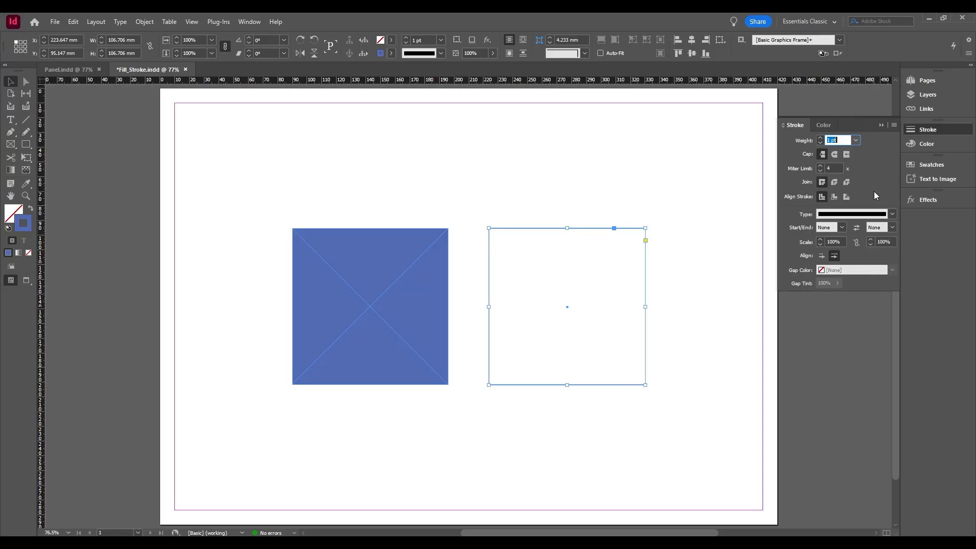
left_click(857, 141)
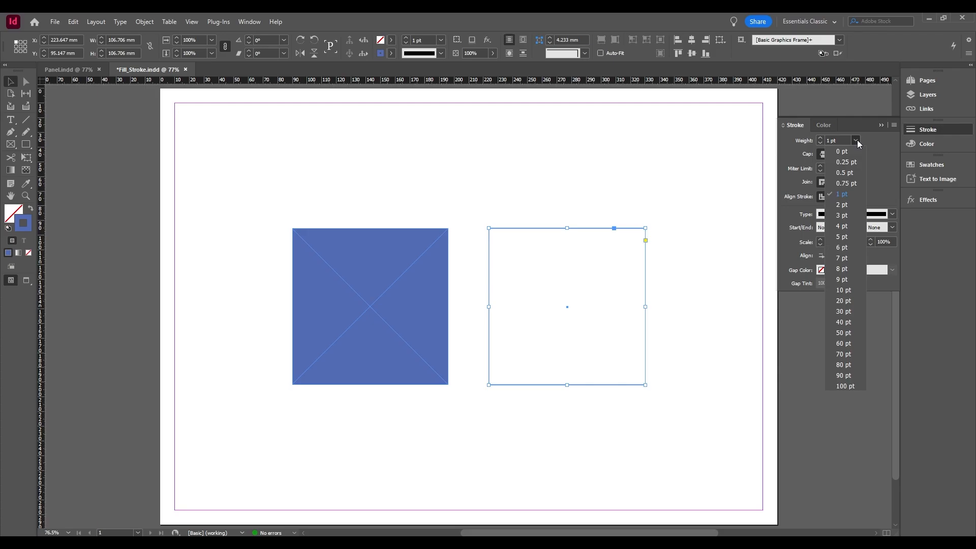
left_click(847, 301)
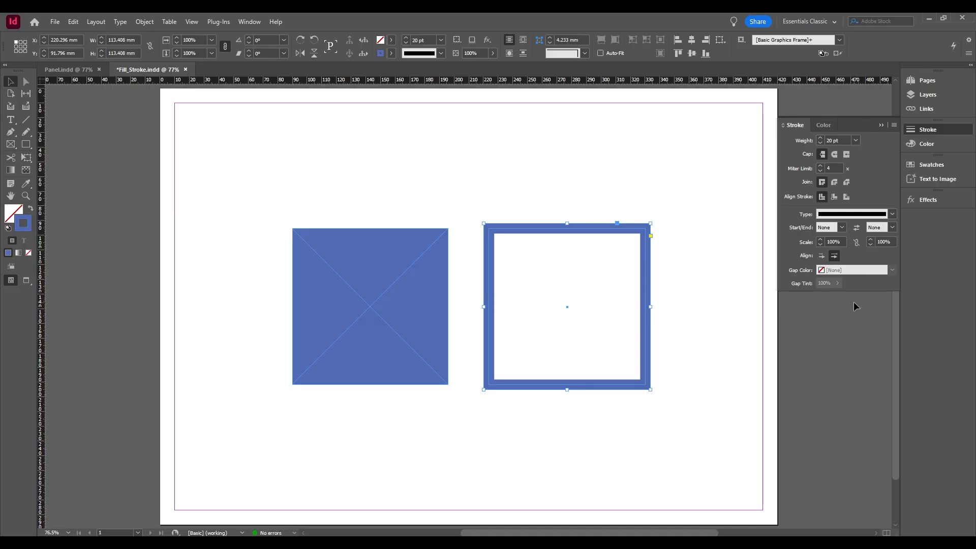
Try the round and projecting caps on the right frame's stroke, and return it to the butt cap.
left_click(834, 158)
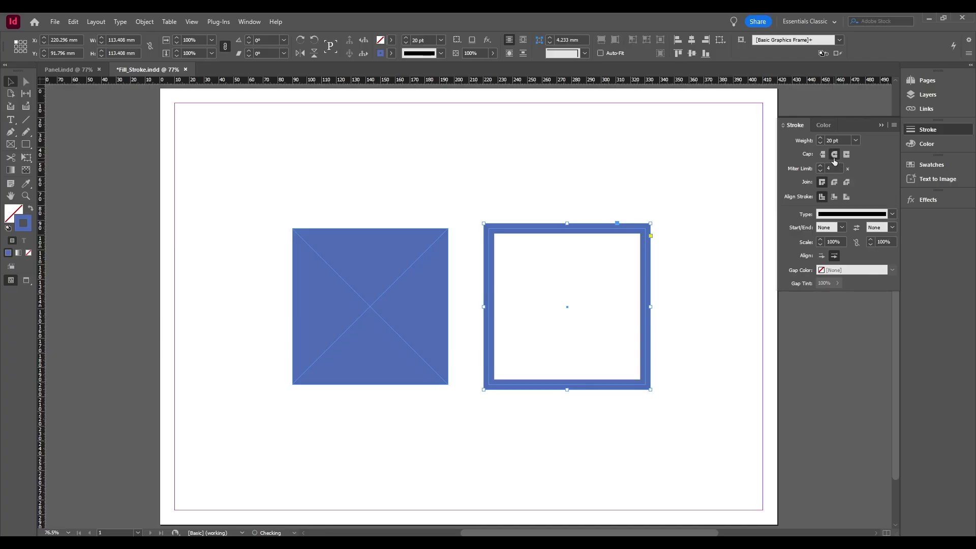
left_click(846, 155)
left_click(824, 156)
Try the round and bevel joins and the outside alignment on the right frame's stroke, and return it to miter join and centre alignment.
left_click(835, 183)
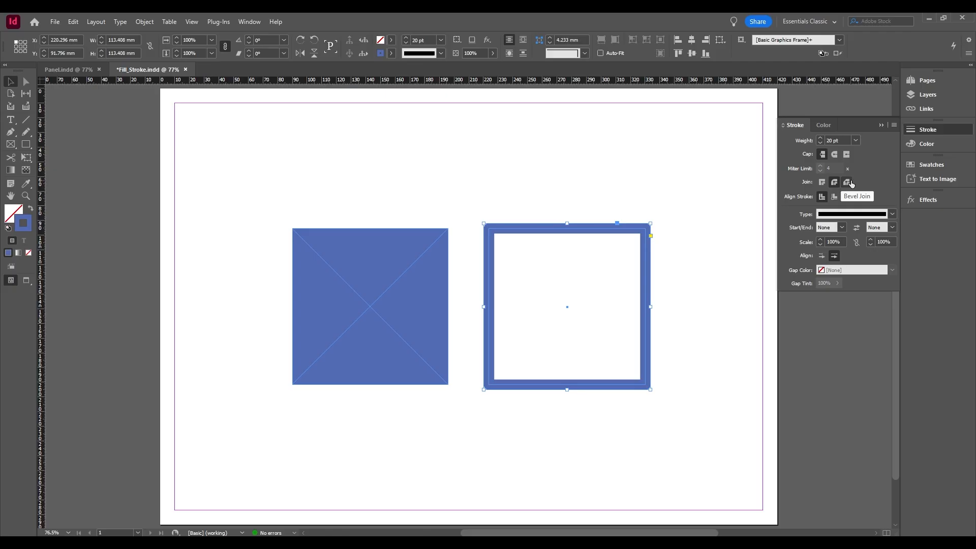
left_click(848, 183)
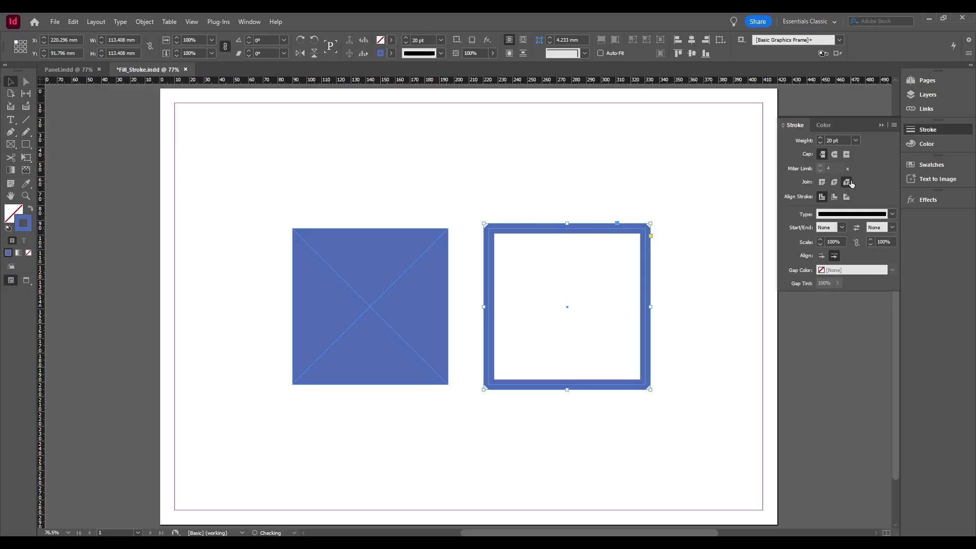
left_click(822, 183)
left_click(848, 198)
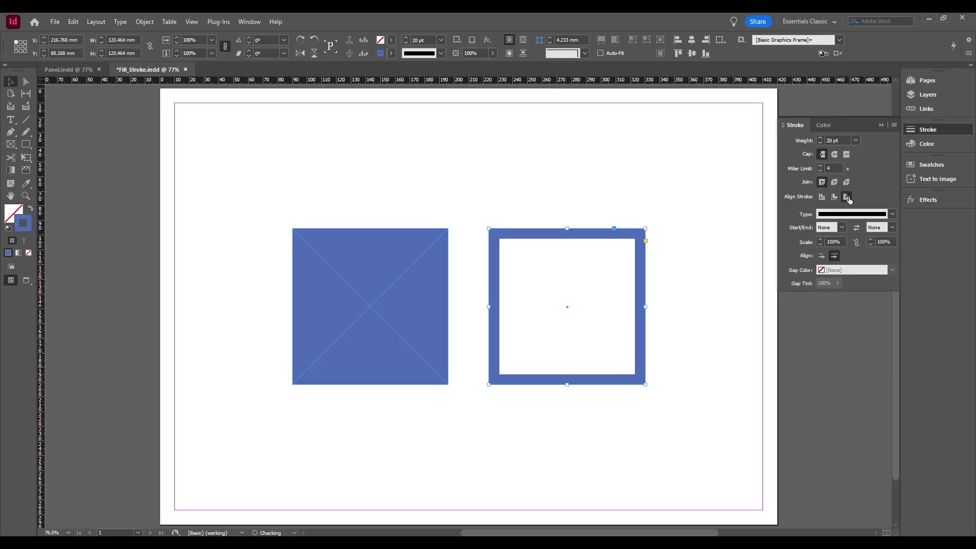
left_click(822, 198)
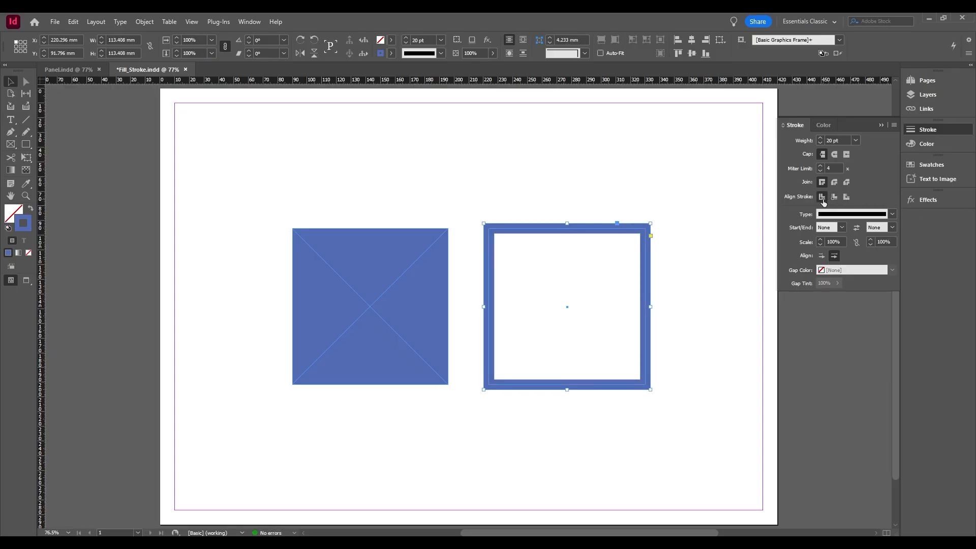
Try the Dashed (3 and 2) and Dotted stroke types on the right frame, return it to Solid, and view the start arrowhead options.
left_click(893, 214)
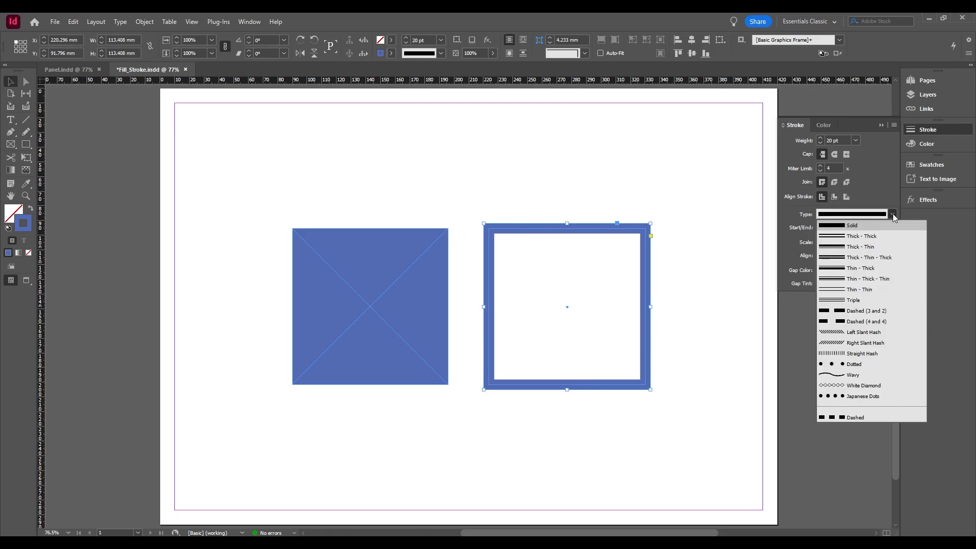
left_click(881, 311)
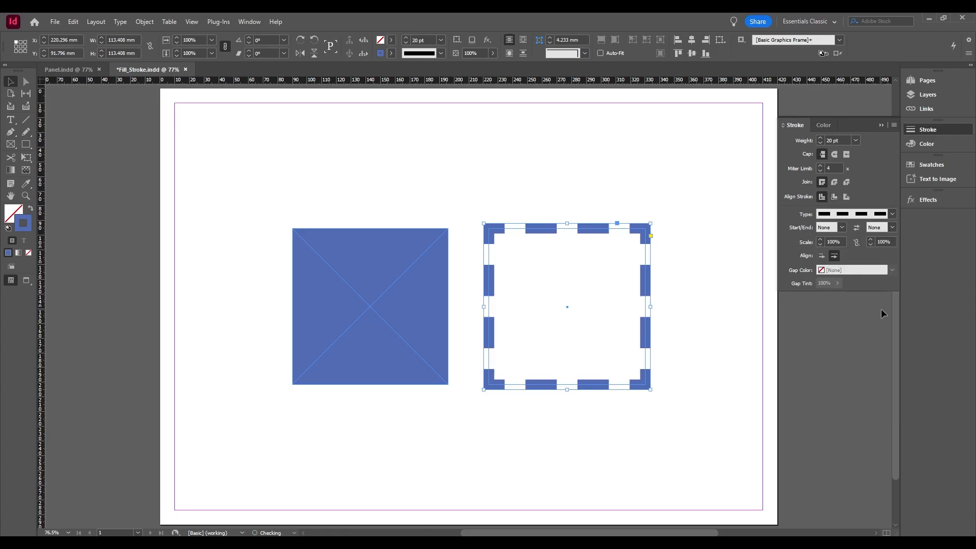
left_click(893, 214)
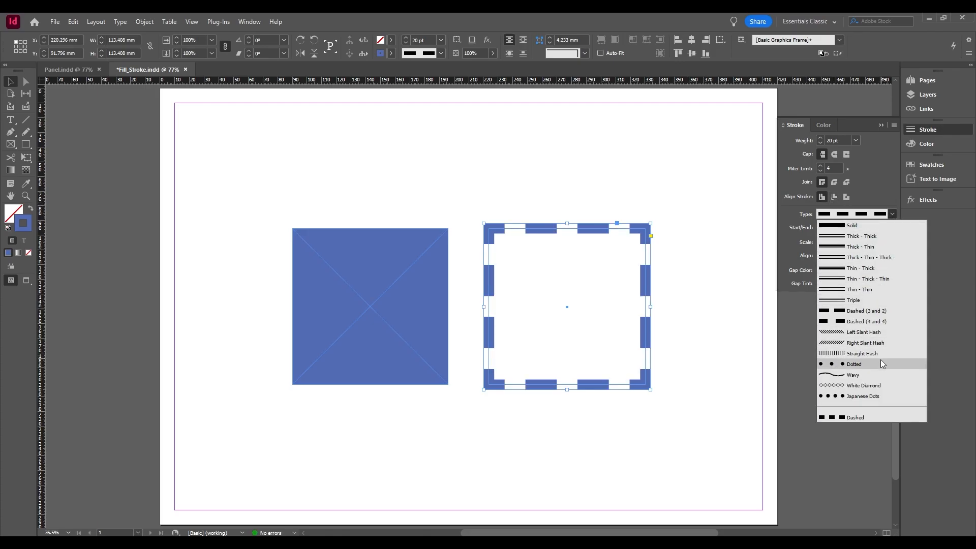
left_click(879, 360)
left_click(893, 218)
left_click(857, 225)
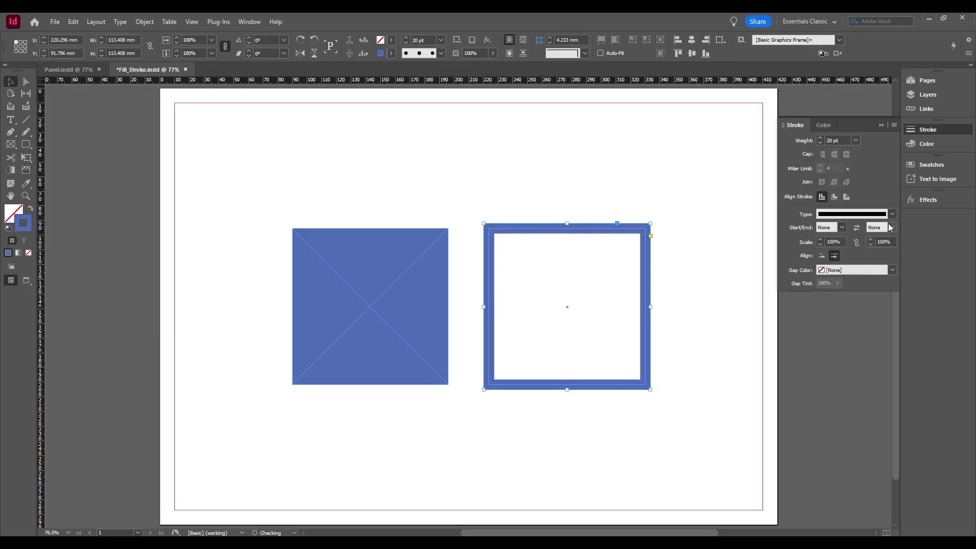
left_click(841, 228)
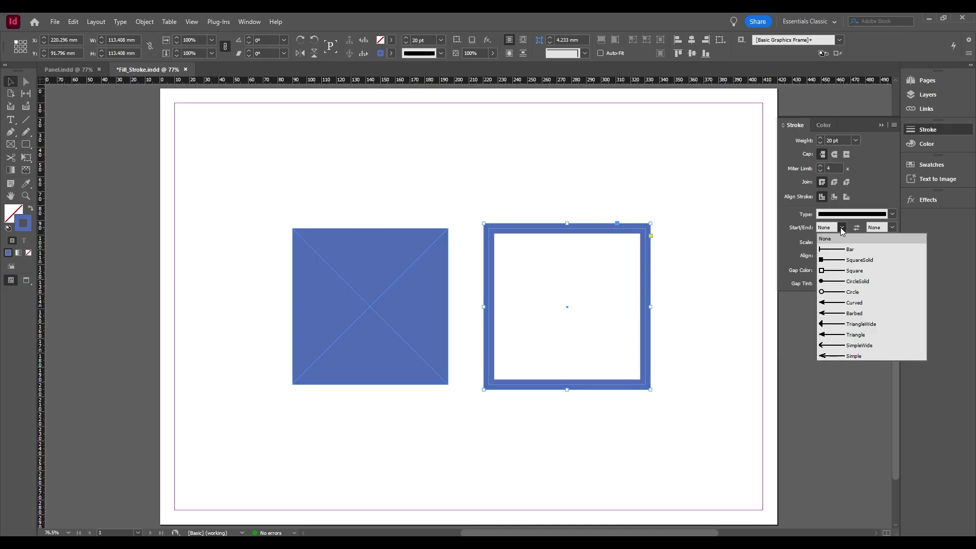
left_click(841, 228)
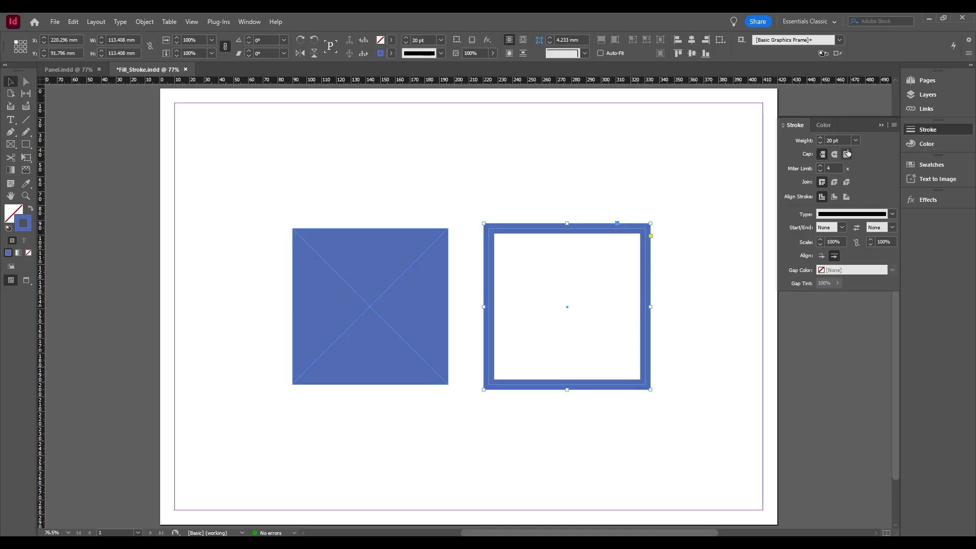
Fill the right frame with the blue C 75%, M 60%, Y 0%, K 0% at a 55% tint, and deselect it.
left_click(831, 125)
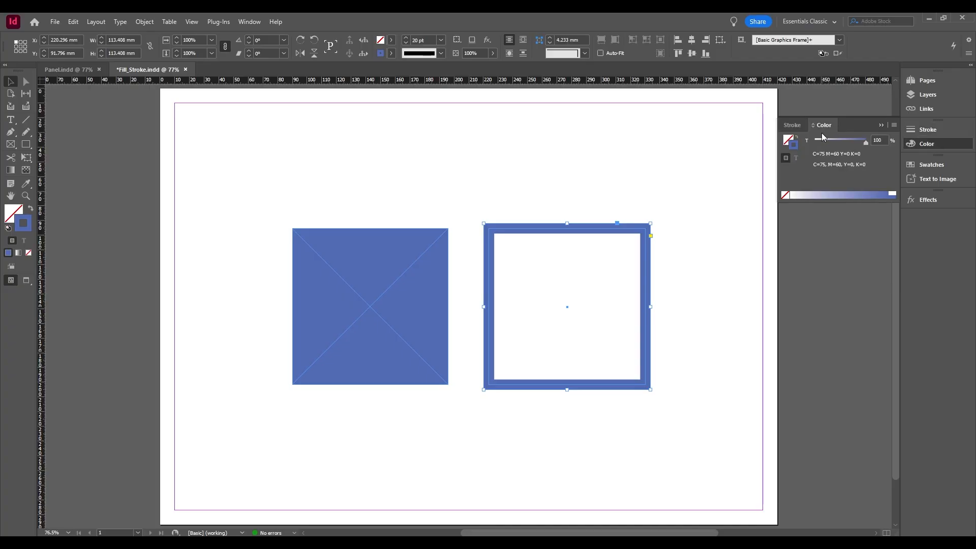
left_click(789, 141)
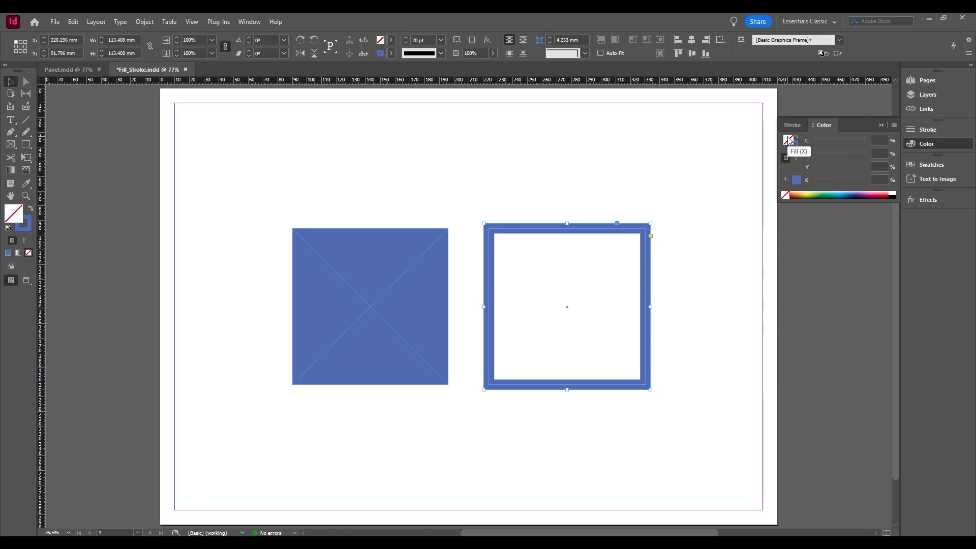
left_click(797, 181)
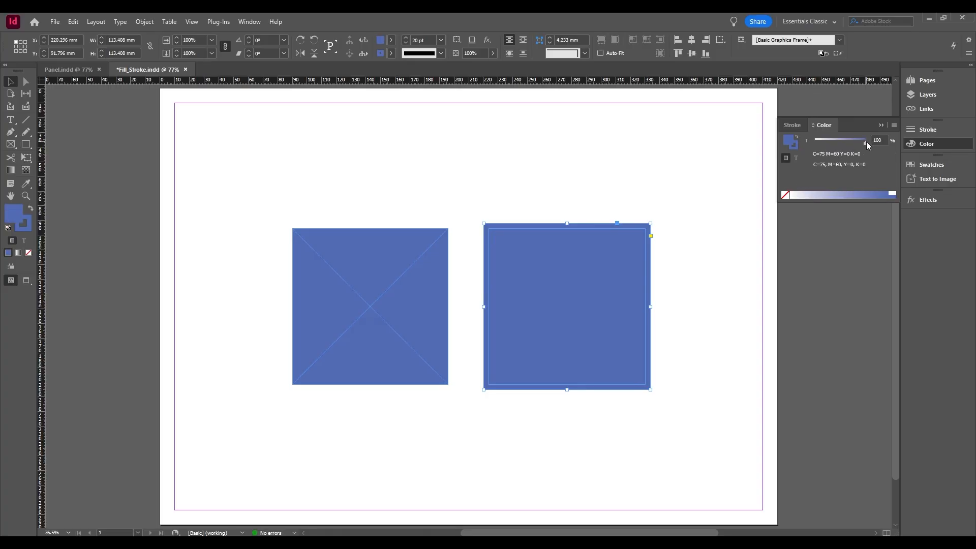
left_click_drag(866, 142, 843, 141)
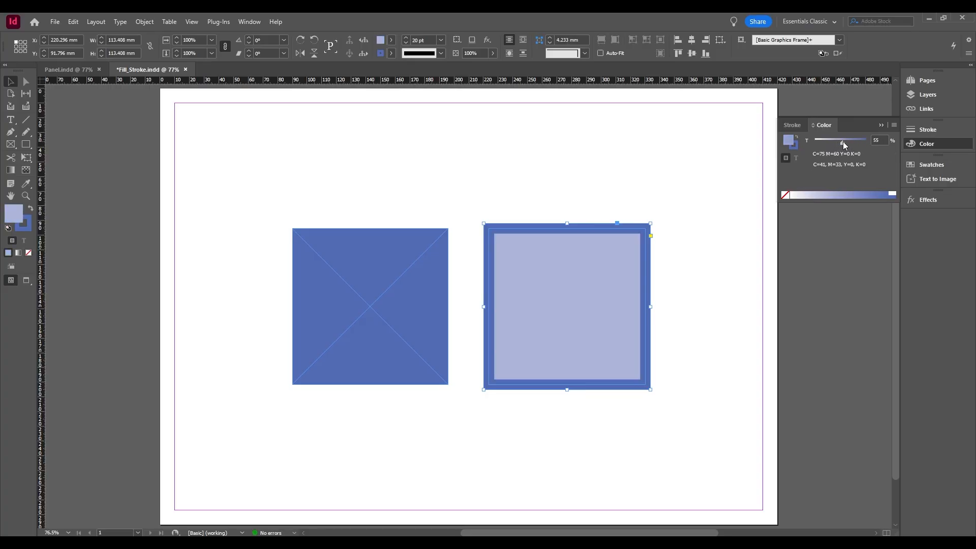
left_click(723, 257)
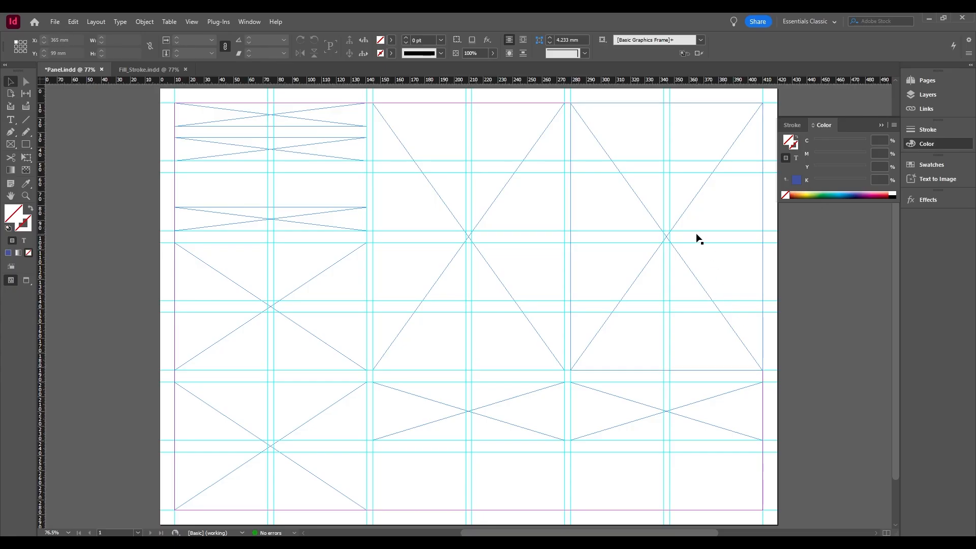
In the Panel document, fill the two tall frames and the lower-left frame with grey bfbfbf (H 229°, S 0%, B 75%).
left_click(690, 204)
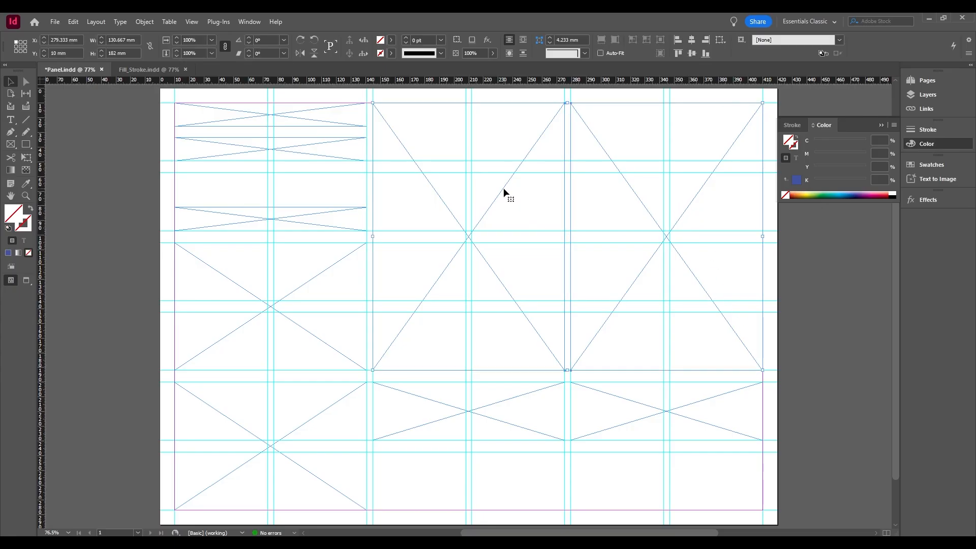
left_click(330, 405, "shift")
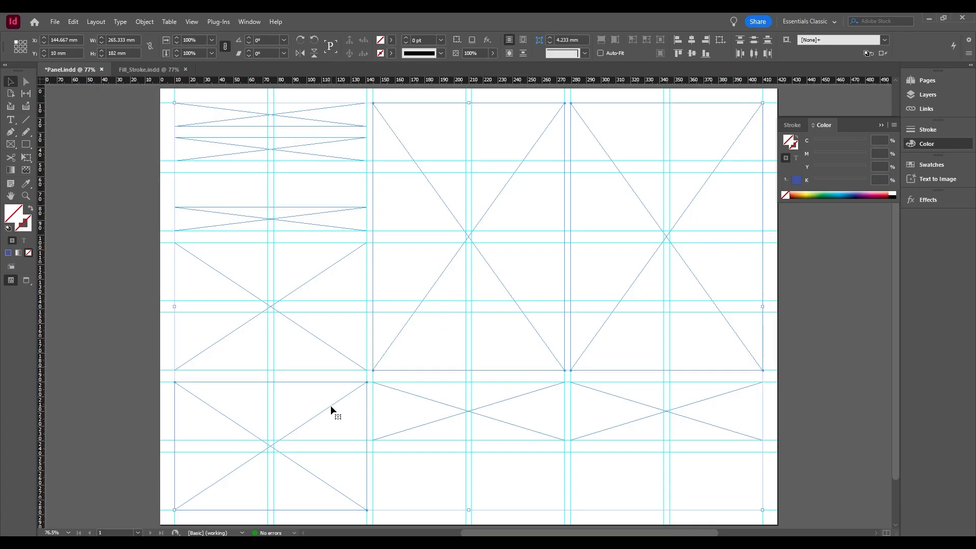
double_click(11, 215)
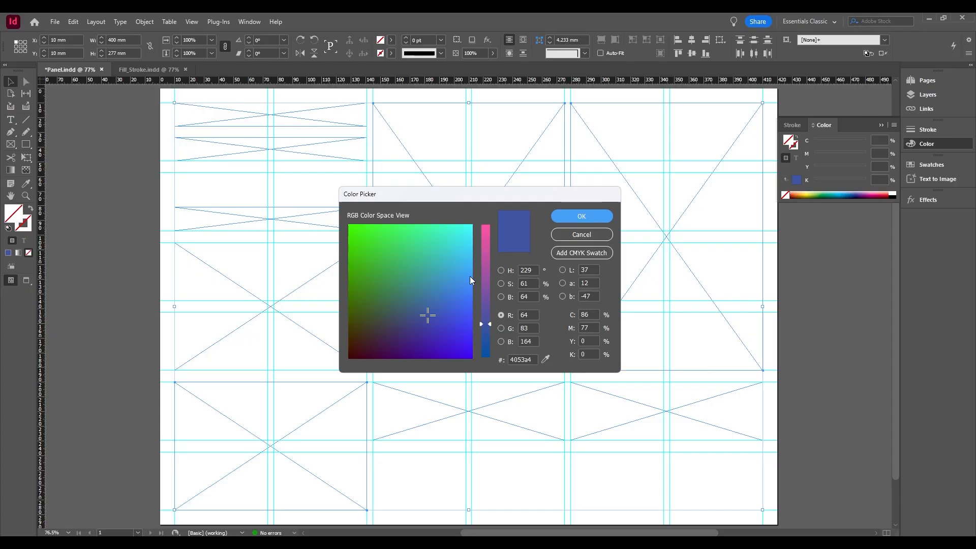
left_click(501, 270)
left_click_drag(372, 271, 325, 257)
left_click(586, 216)
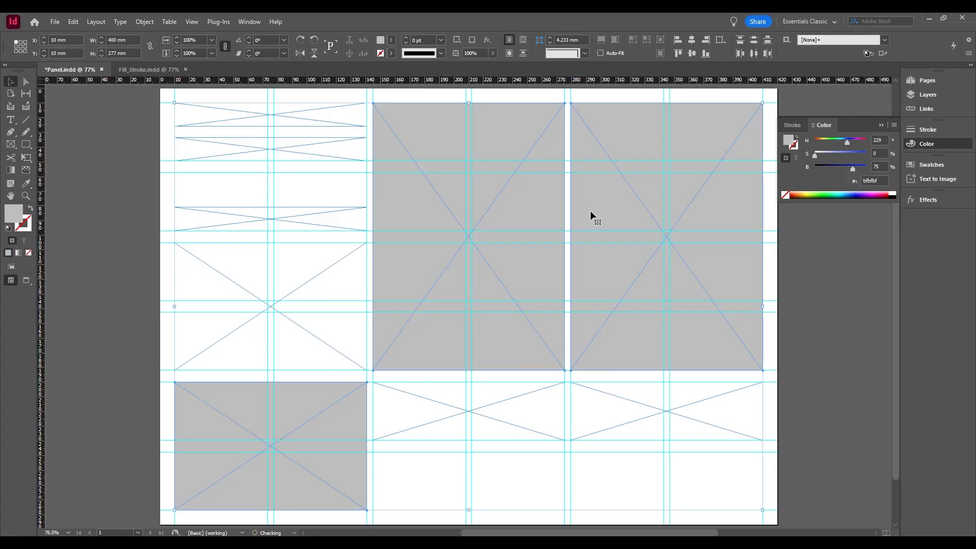
left_click(800, 465)
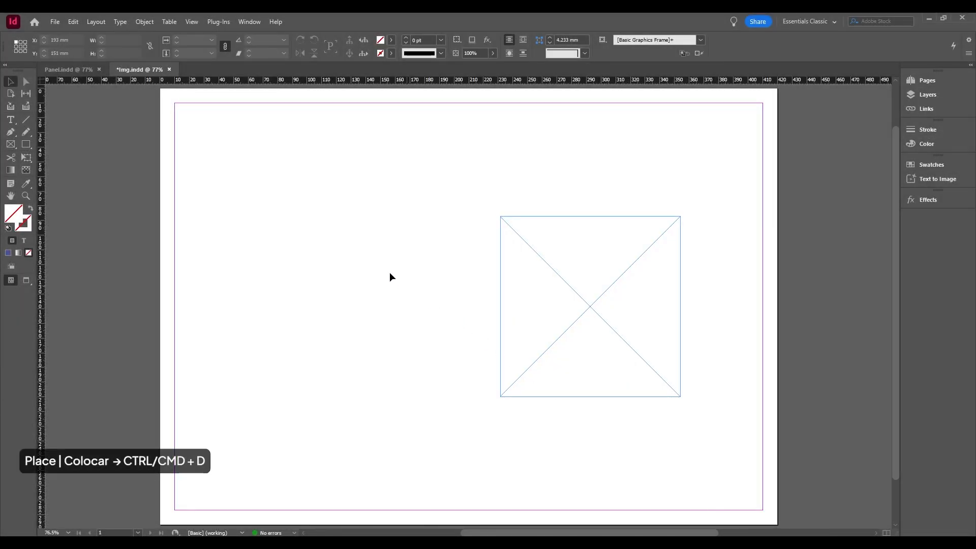
left_click(52, 22)
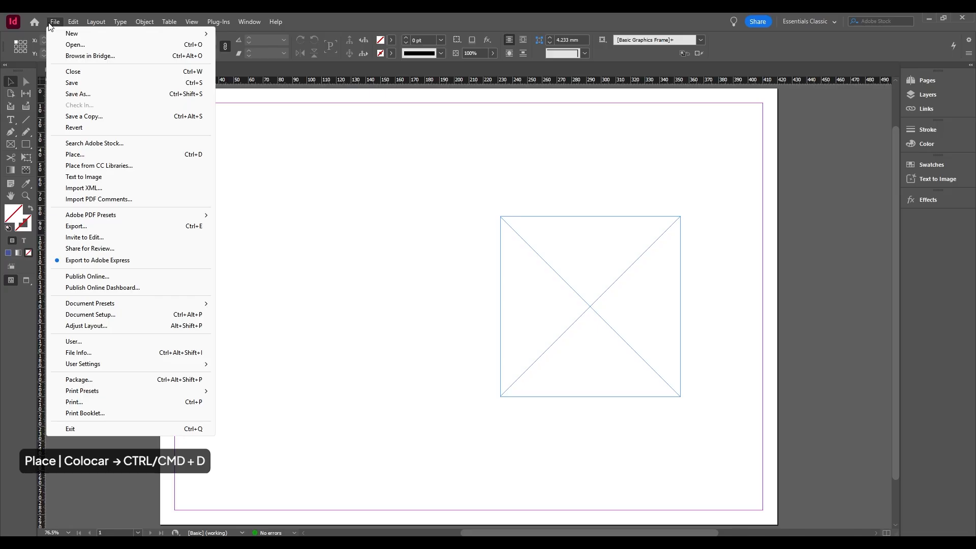
left_click(87, 155)
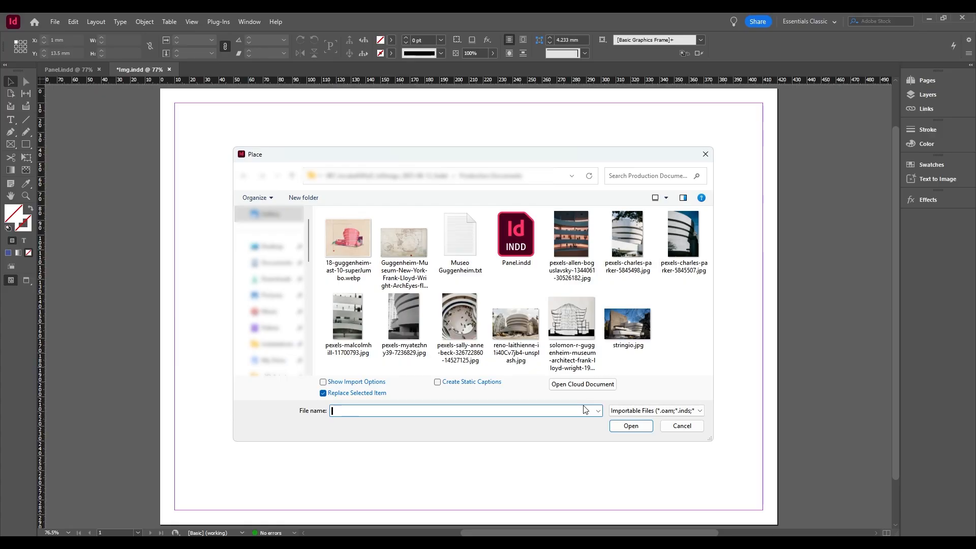
left_click(670, 426)
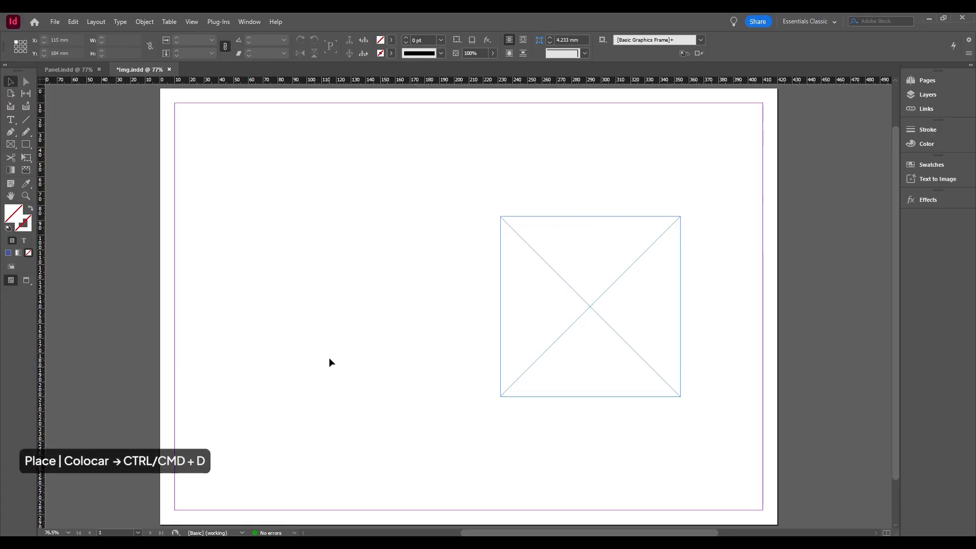
Load the Pexels photo ending in 11700793.jpg for placing in the Img document, after viewing the importable file types.
key("ctrl+d")
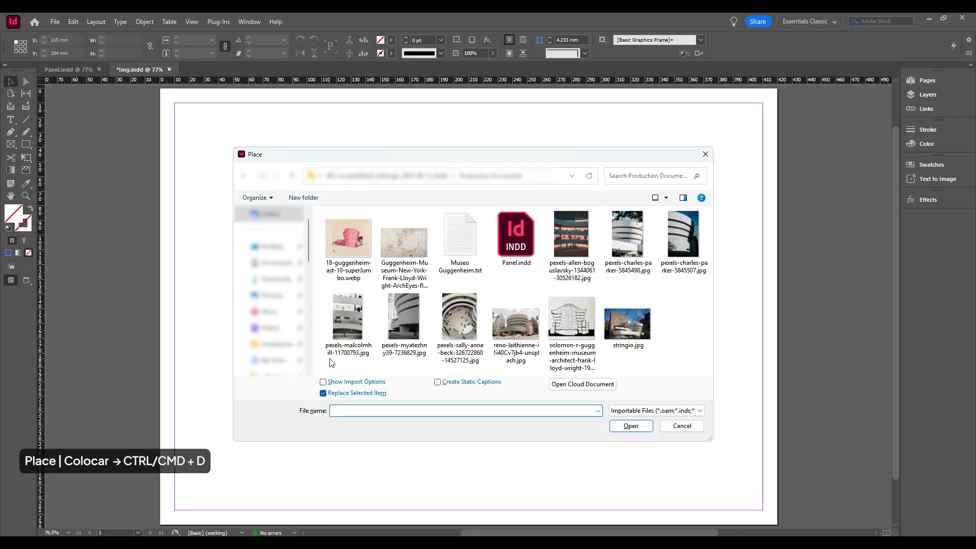
left_click(346, 329)
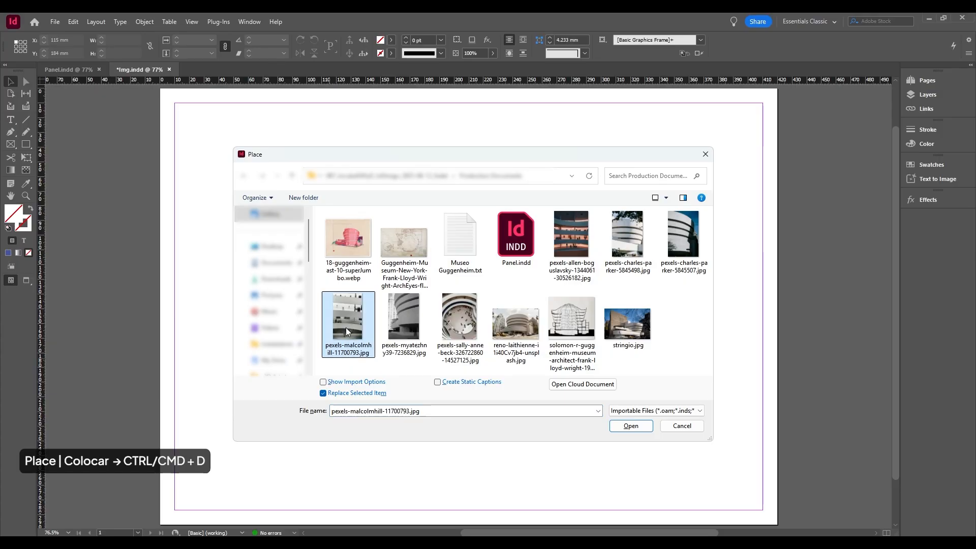
left_click(660, 411)
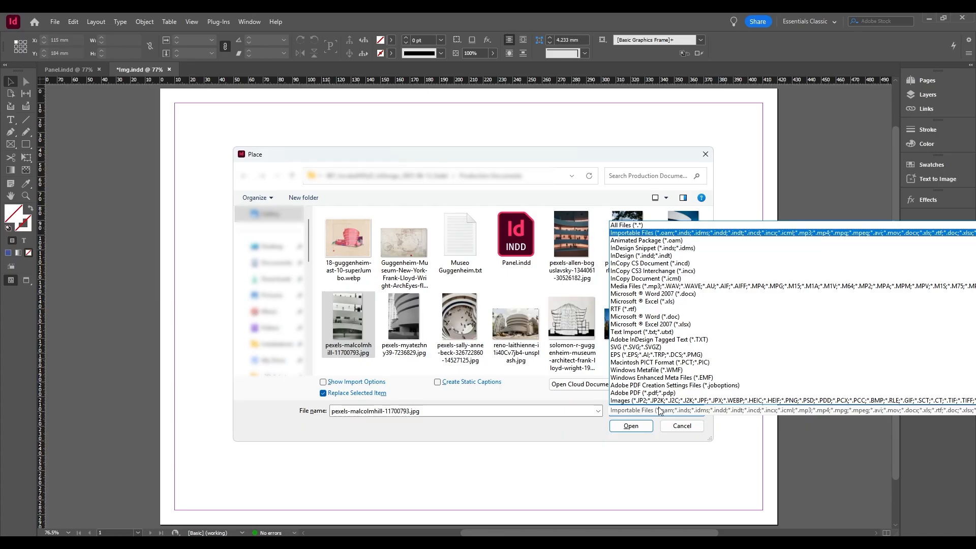
left_click(659, 411)
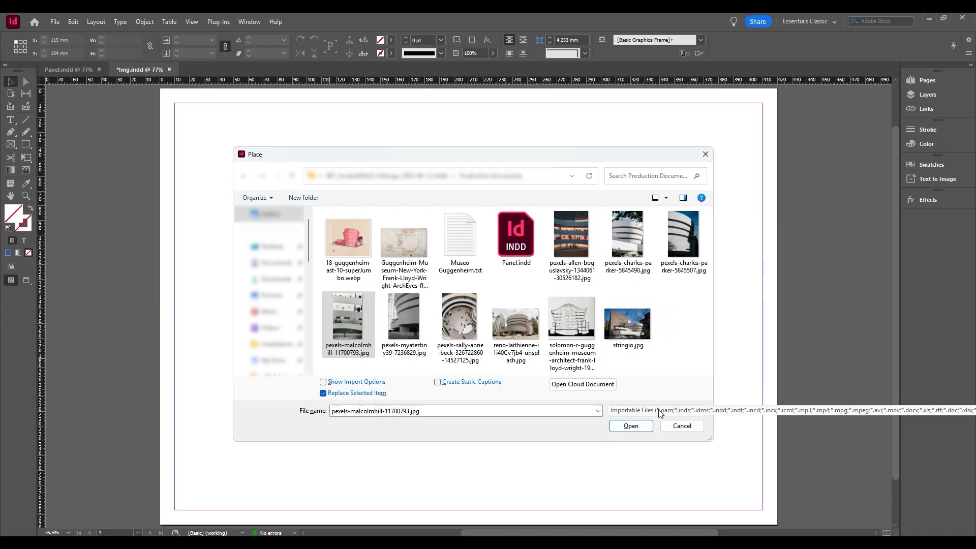
left_click(631, 426)
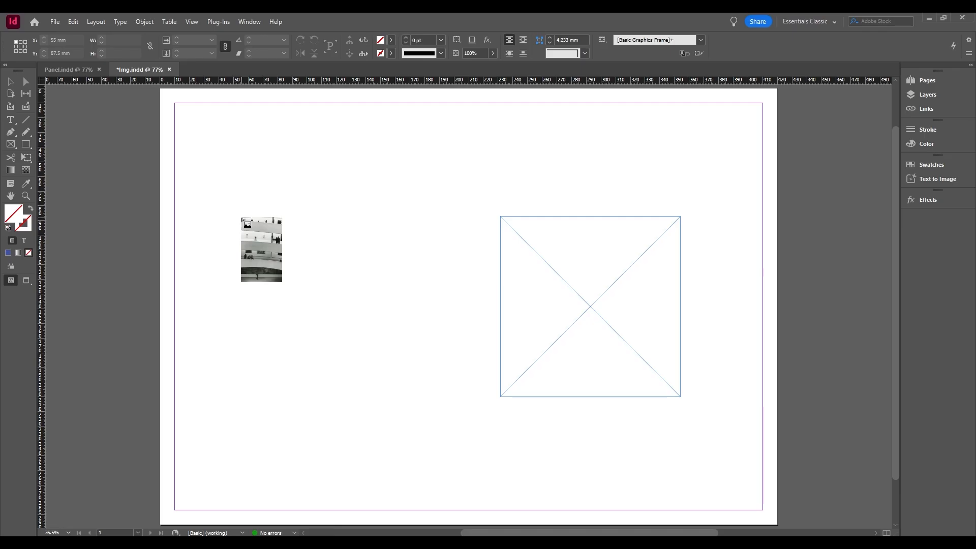
Try the photo at its original size, undo that, and place it about 101 × 158 mm beside the empty frame, at about X 77.5, Y 73.5 mm.
left_click(242, 218)
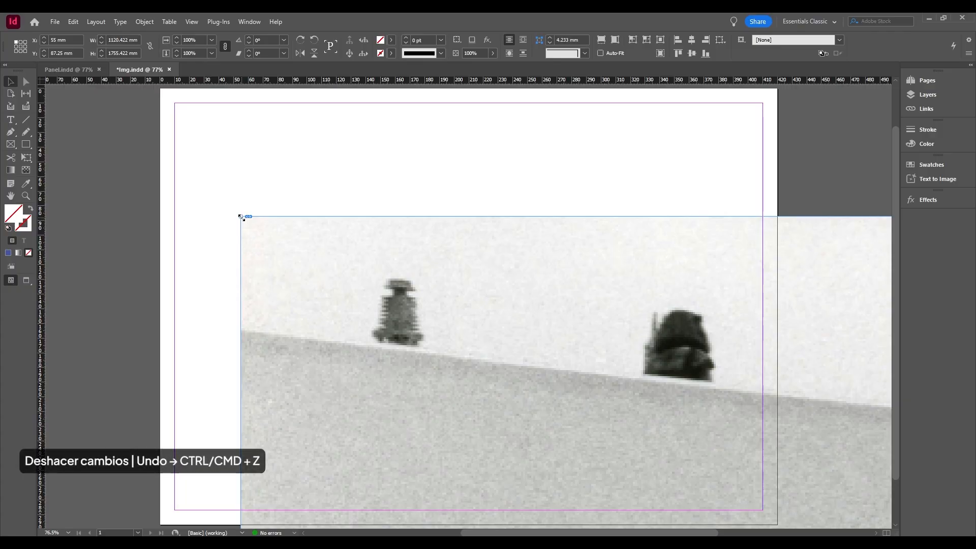
key("ctrl+z")
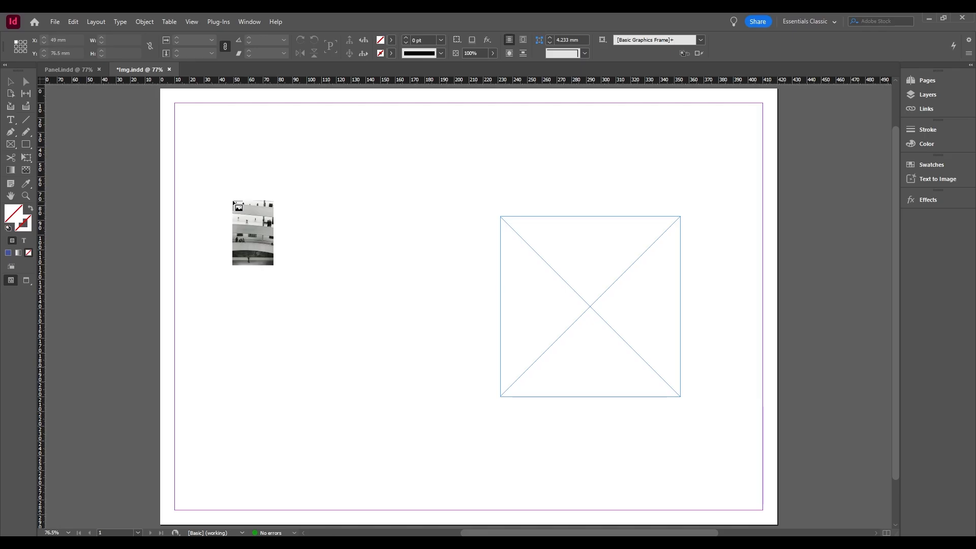
mouse_move(232, 197)
left_mouse_down()
mouse_move(314, 285)
mouse_move(430, 452)
mouse_move(398, 408)
mouse_move(410, 426)
left_mouse_up()
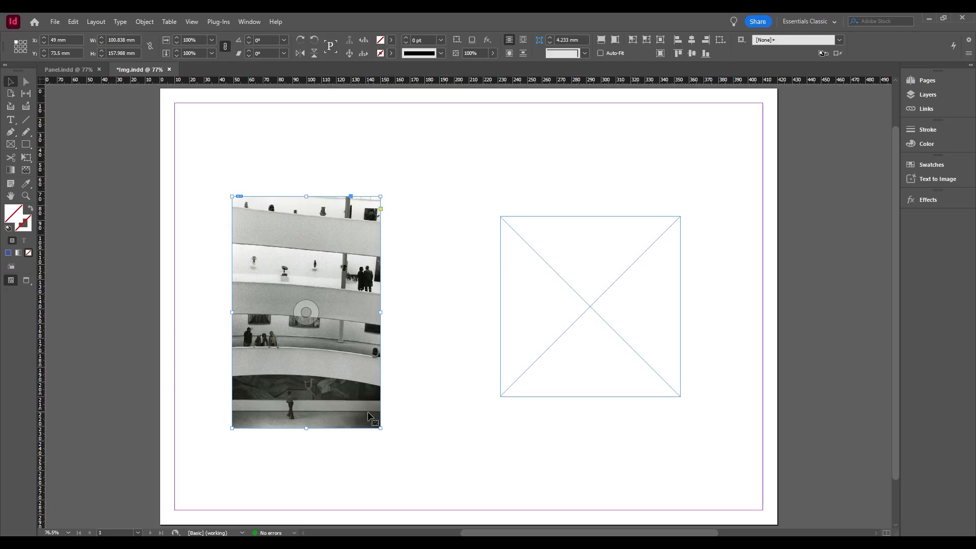
left_click_drag(368, 413, 414, 416)
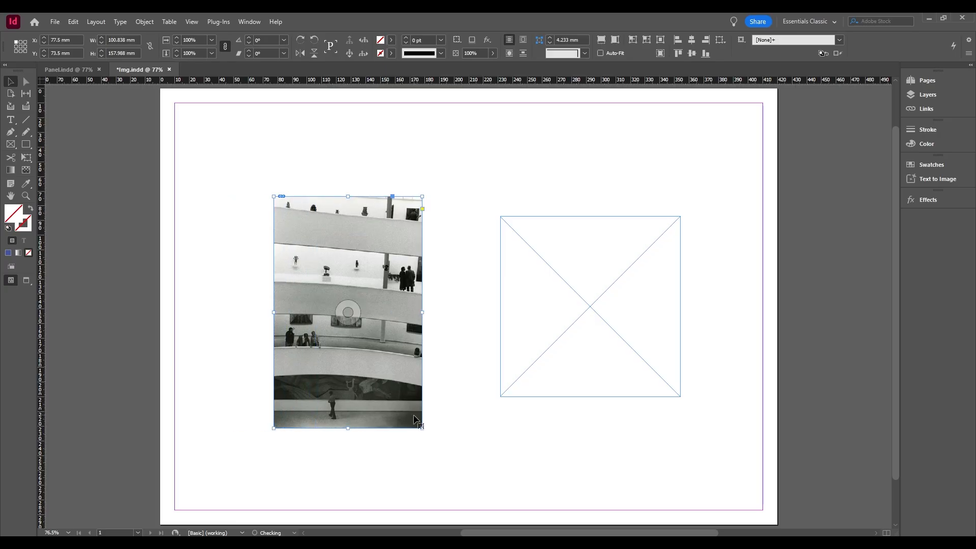
Place the Pexels photo ending in 30526182.jpg into the empty square frame.
left_click(602, 451)
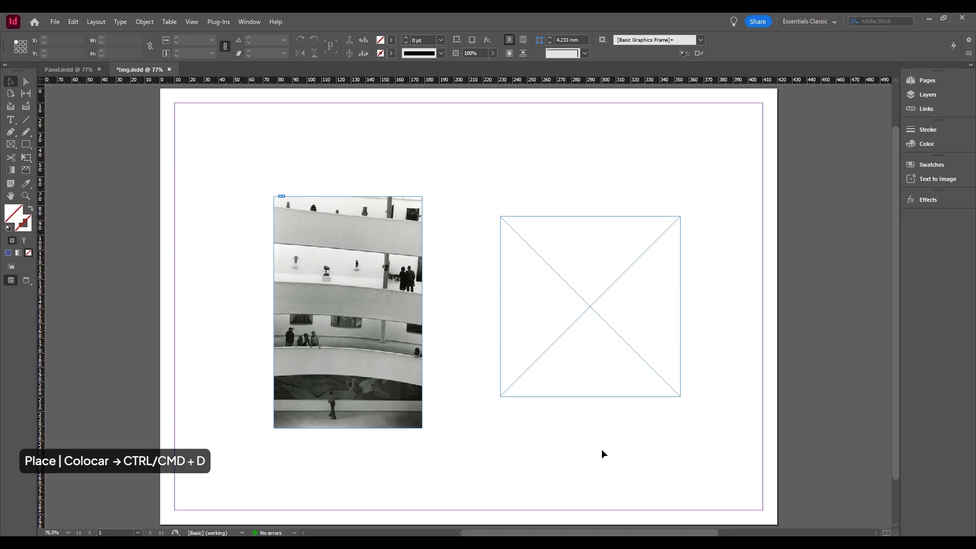
key("ctrl+d")
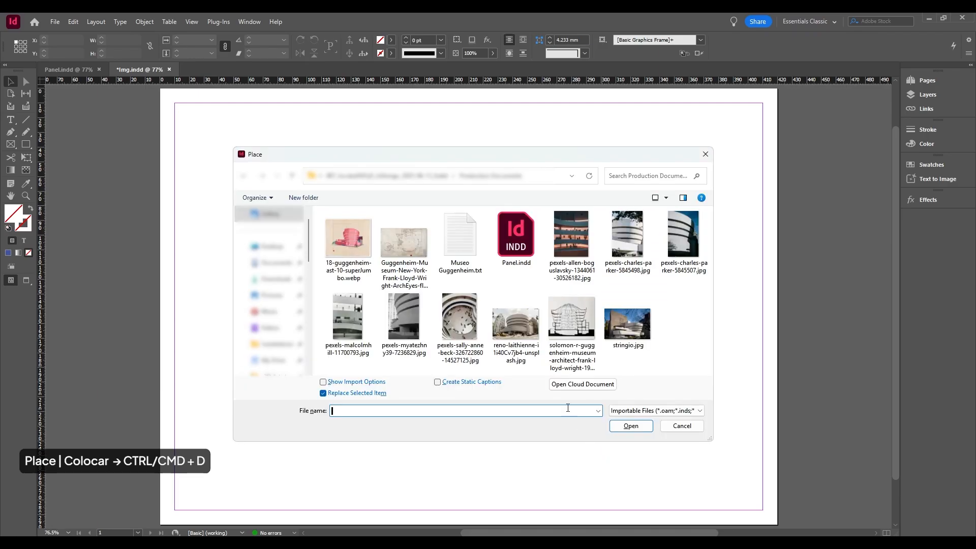
left_click(569, 247)
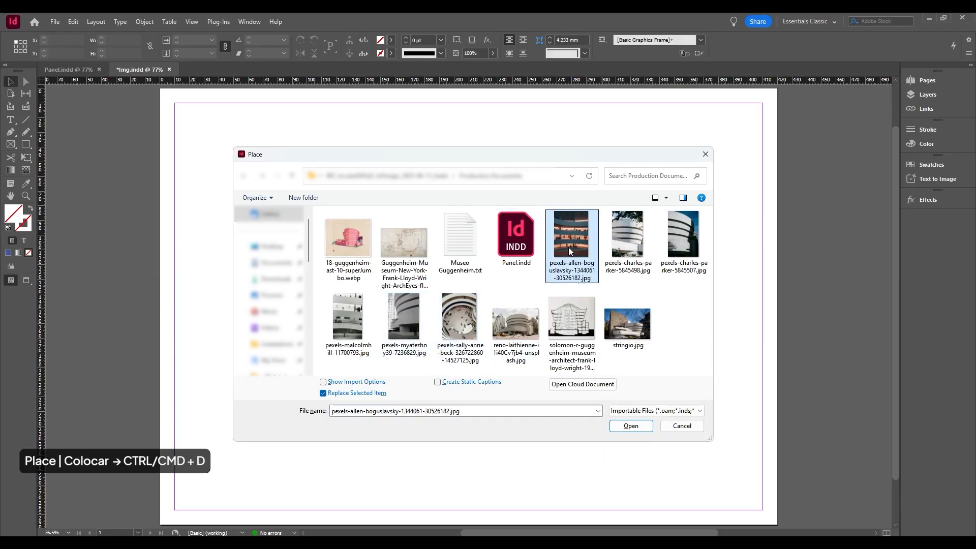
left_click(631, 426)
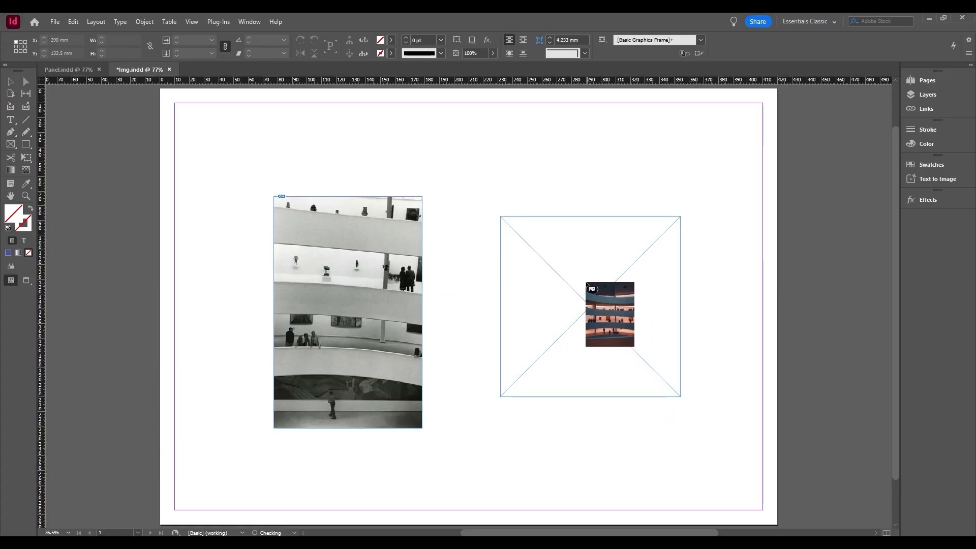
left_click(584, 283)
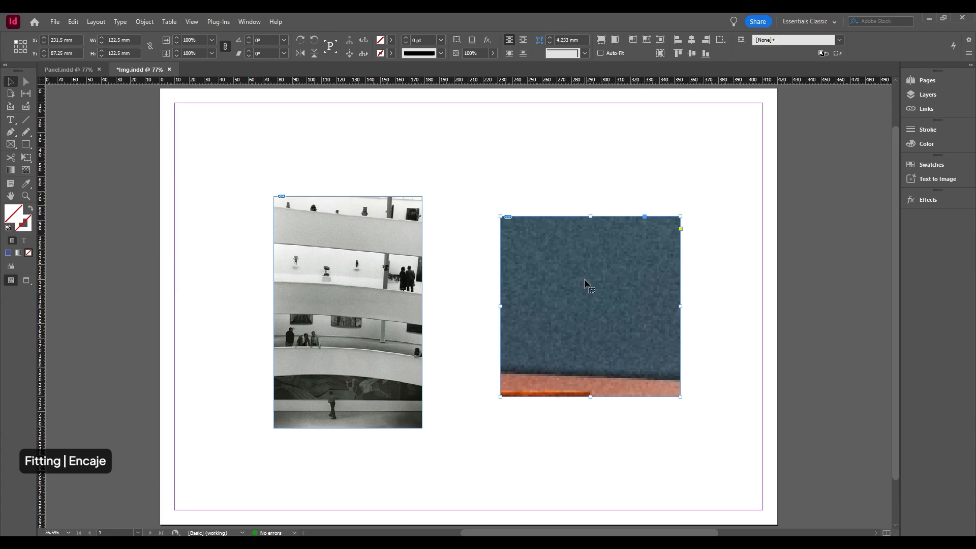
Fit the newly placed photo to the square frame with Fill Frame Proportionally.
right_click(584, 280)
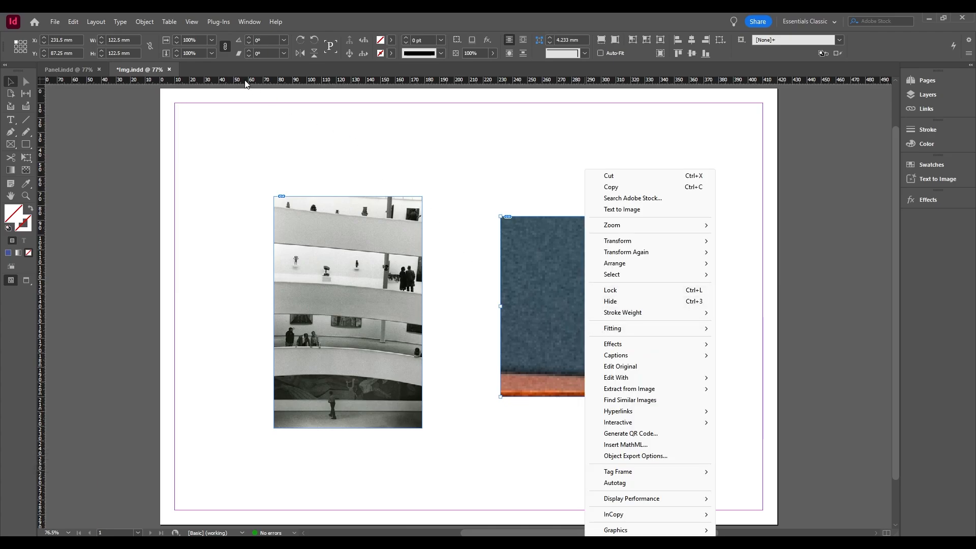
left_click(149, 24)
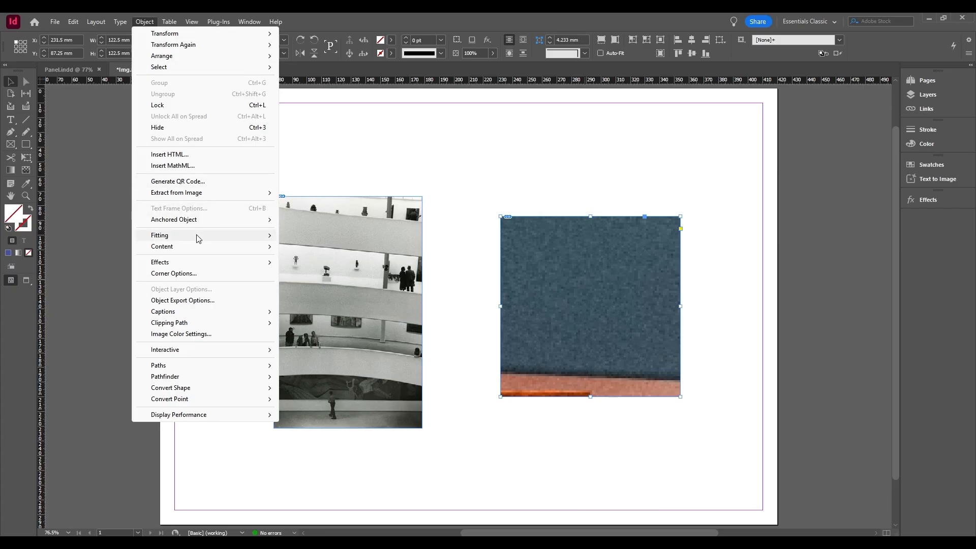
mouse_move(198, 237)
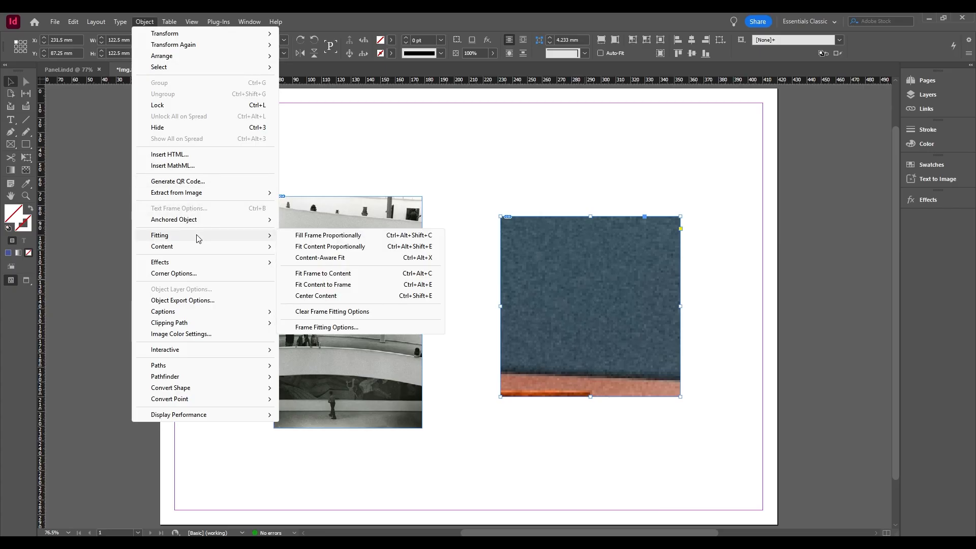
left_click(377, 239)
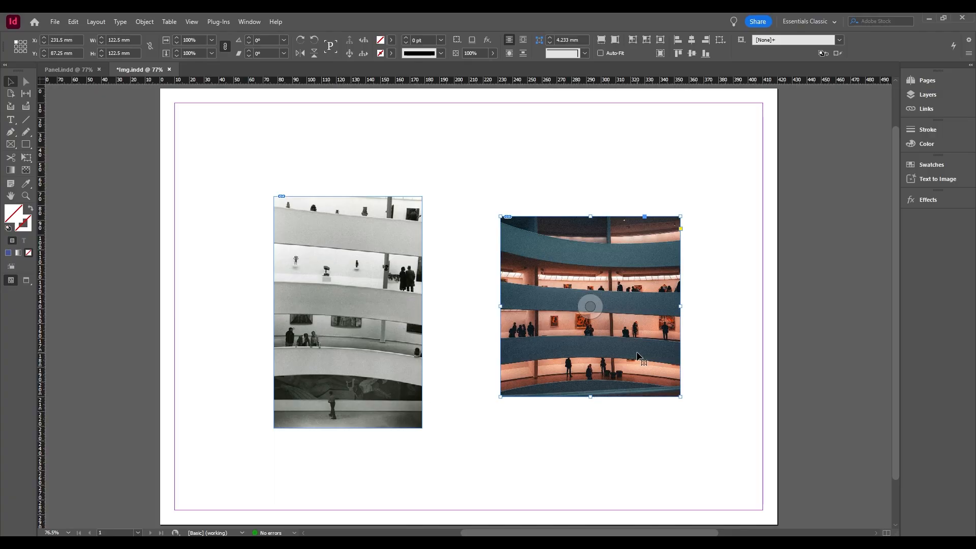
Apply Fit Content Proportionally to the color photo in the square frame, and replace it with Content-Aware Fit.
right_click(638, 355)
mouse_move(670, 334)
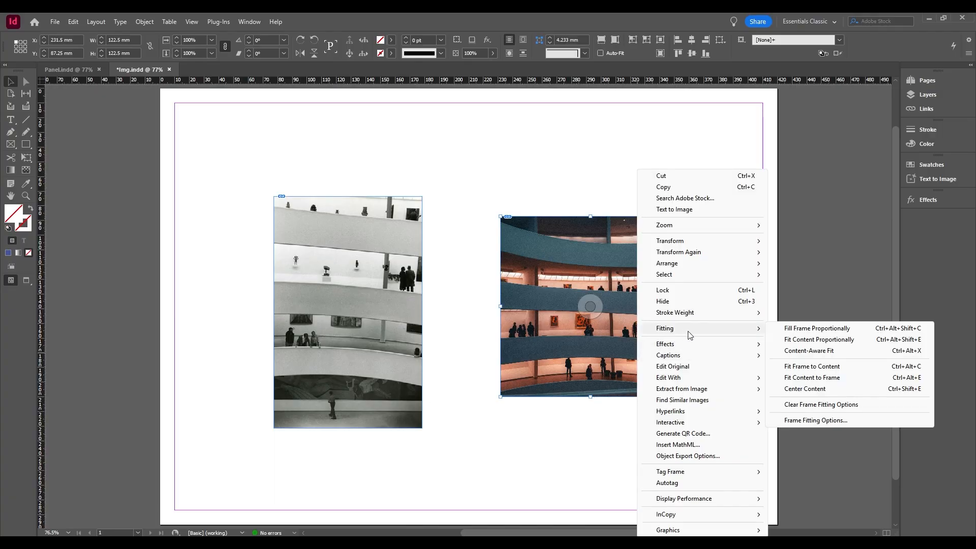
left_click(832, 339)
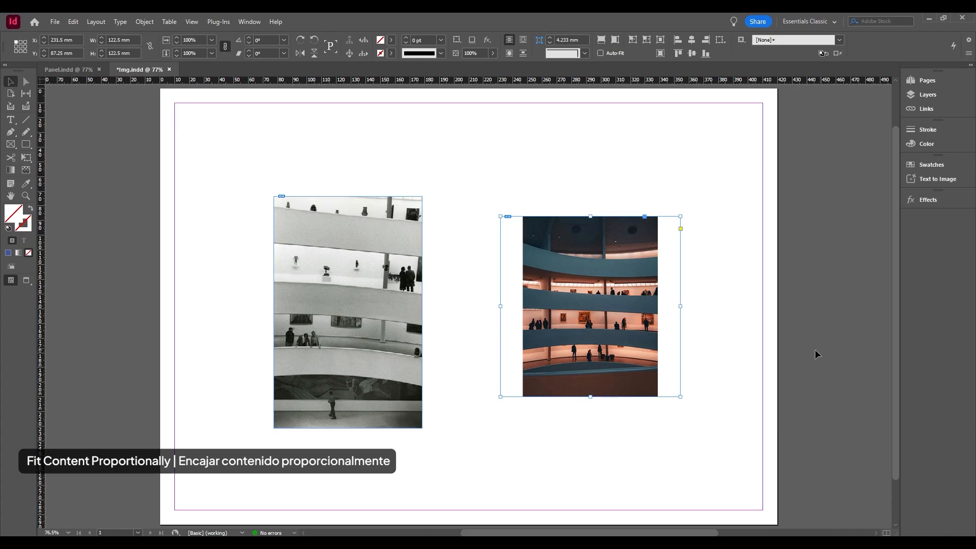
right_click(636, 342)
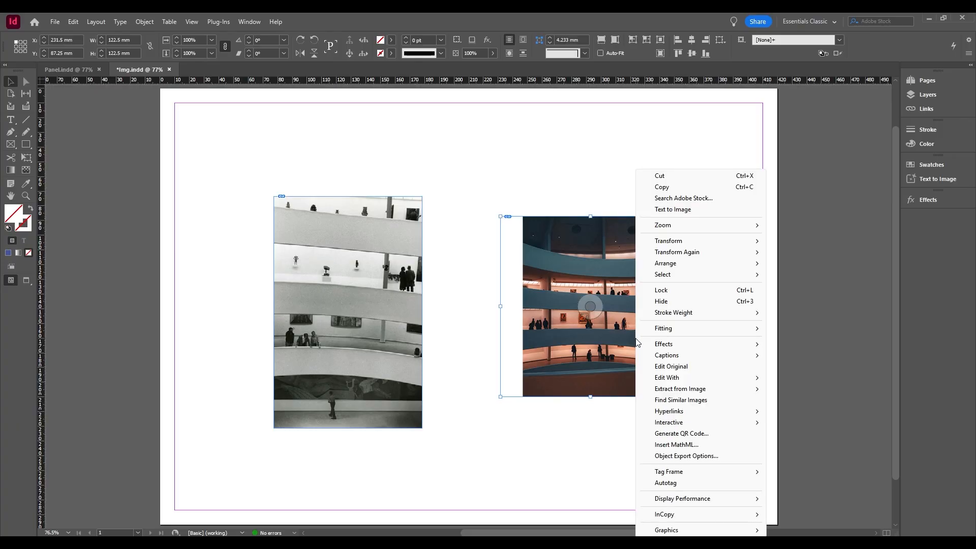
mouse_move(704, 331)
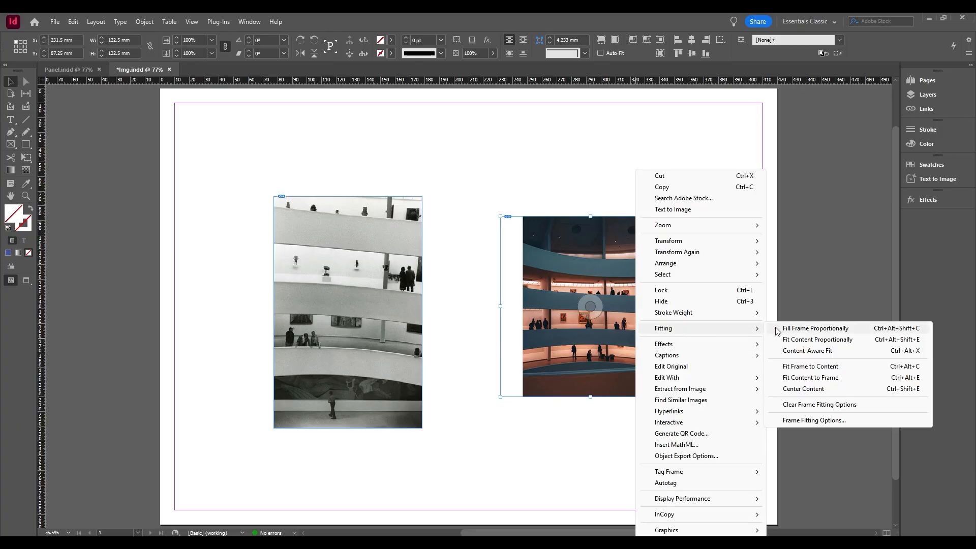
left_click(846, 353)
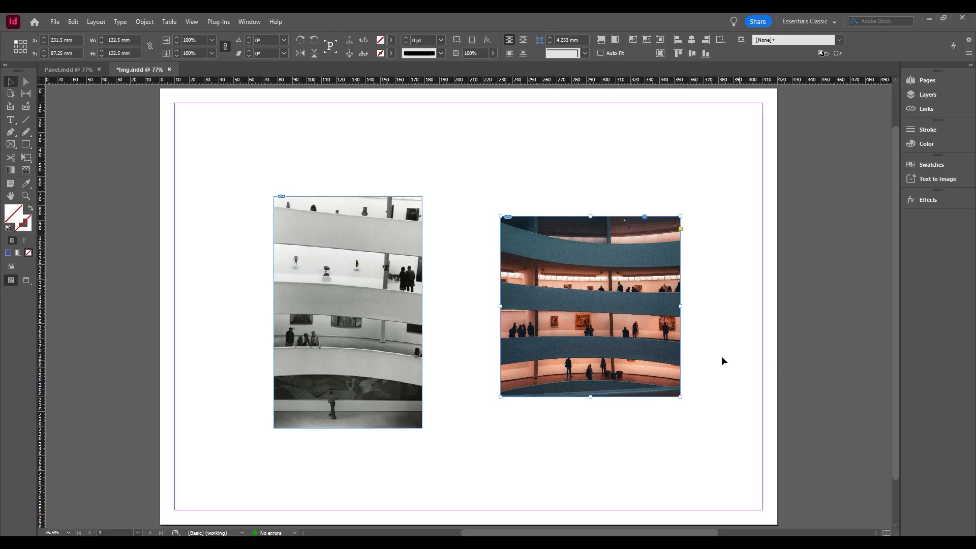
Try resizing the square frame to its photo with Fit Frame to Content, and undo it.
right_click(631, 316)
mouse_move(732, 334)
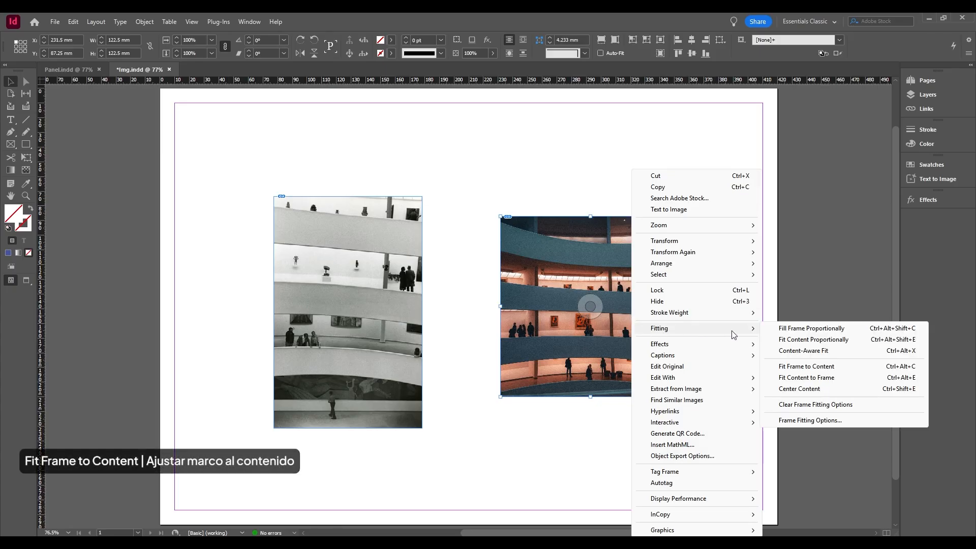
left_click(838, 367)
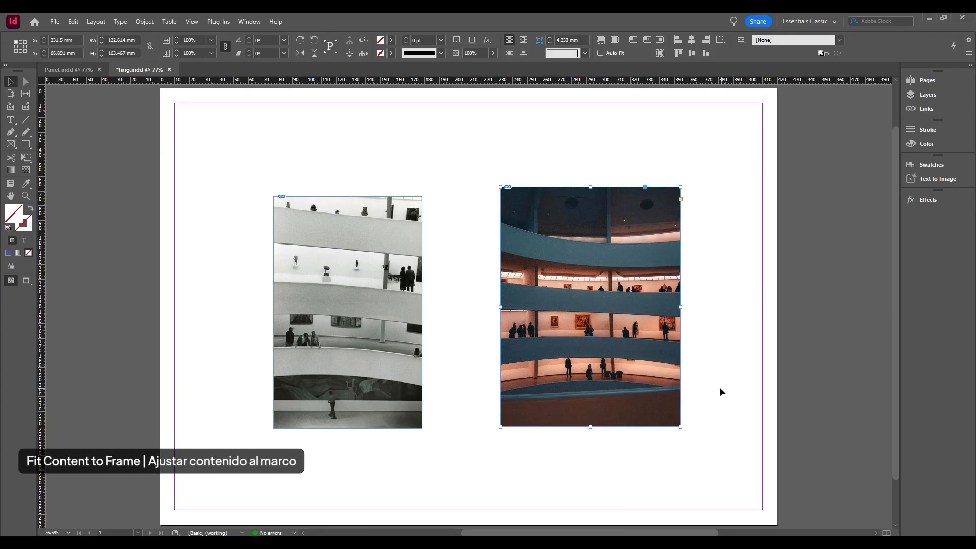
key("ctrl+z")
Try stretching the color photo to the square frame with Fit Content to Frame, and undo it.
right_click(590, 306)
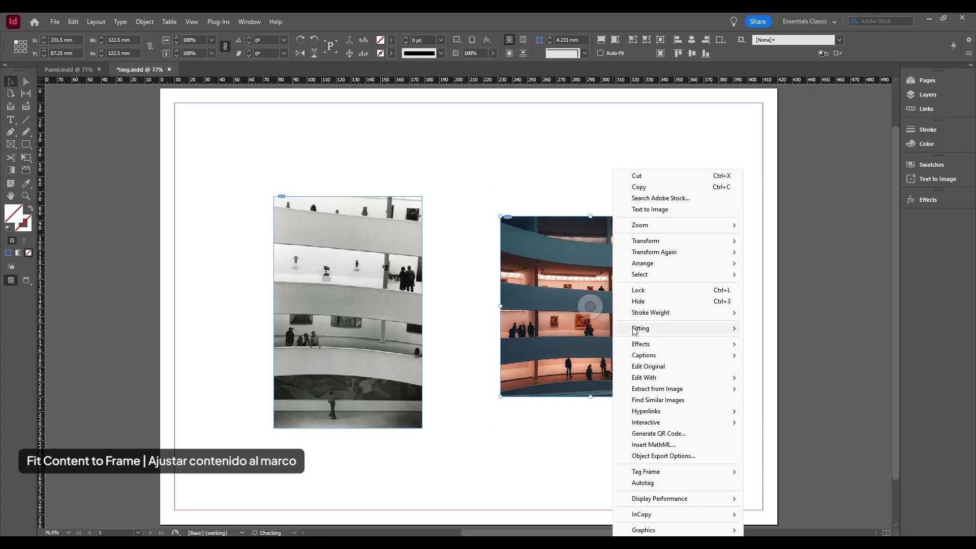
mouse_move(656, 328)
left_click(803, 379)
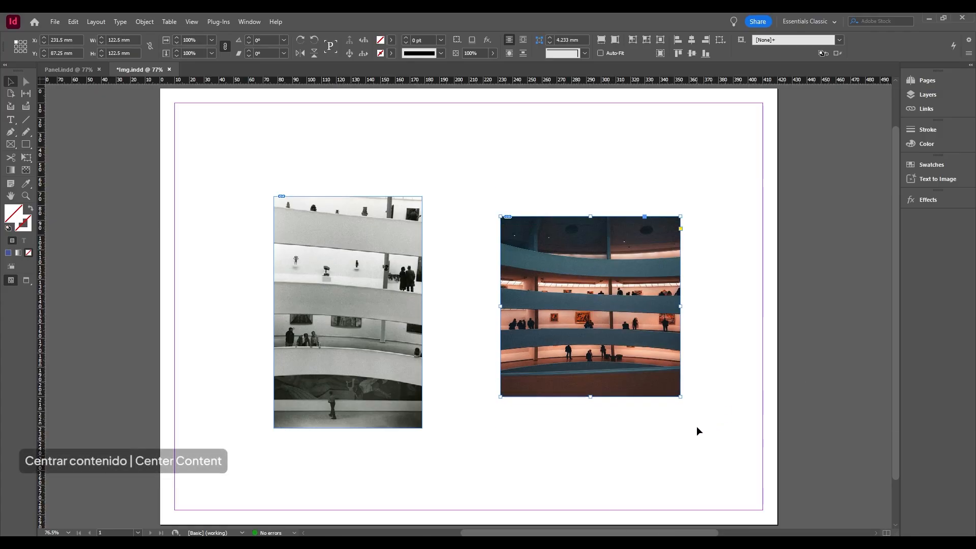
key("ctrl+z")
Center the color photo in its frame, and shift it inside the frame to an offset of about X 13, Y -54.25 mm.
right_click(634, 355)
mouse_move(653, 328)
left_click(800, 389)
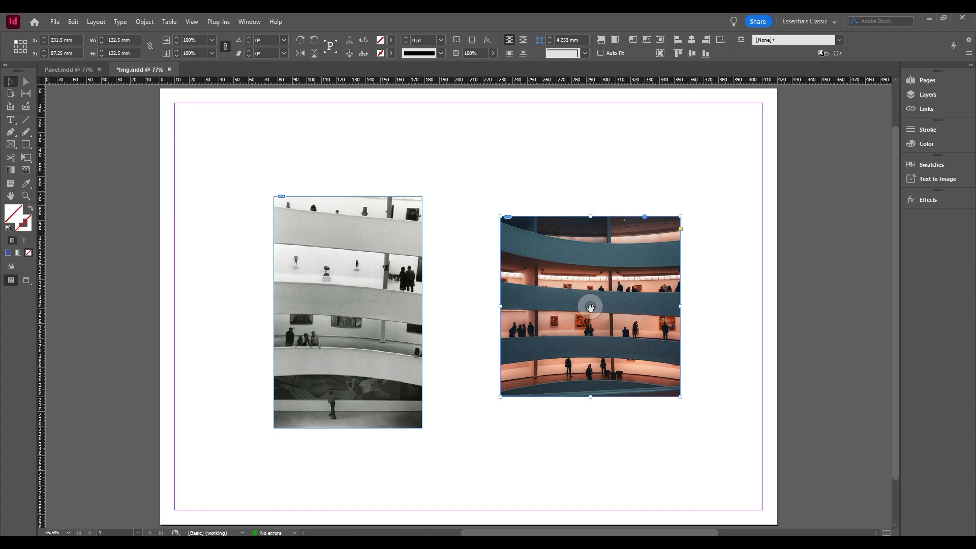
left_click_drag(590, 308, 610, 258)
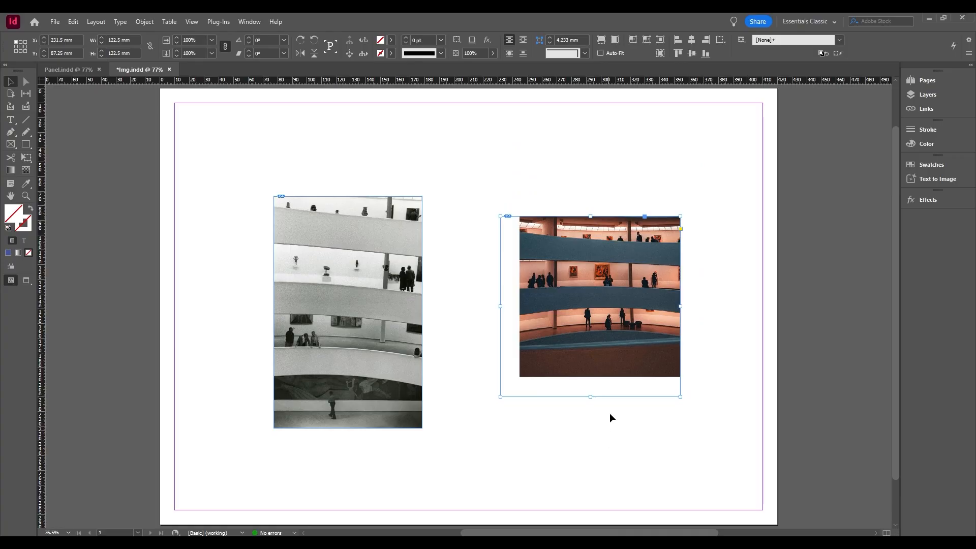
Scale the color photo proportionally inside its frame to about 138 × 184 mm, offset about X -9.5, Y -44.25 mm, and deselect it.
left_click(588, 307)
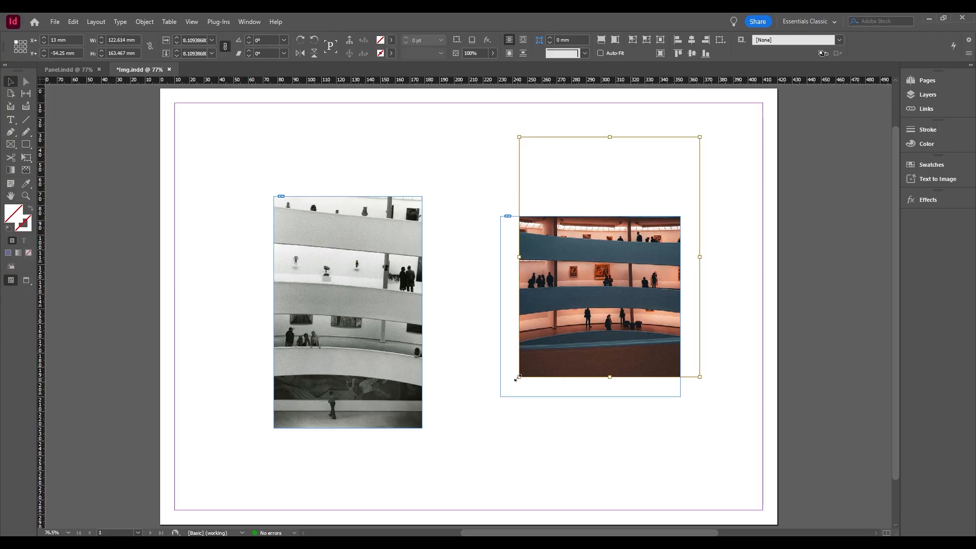
left_click_drag(518, 378, 481, 428)
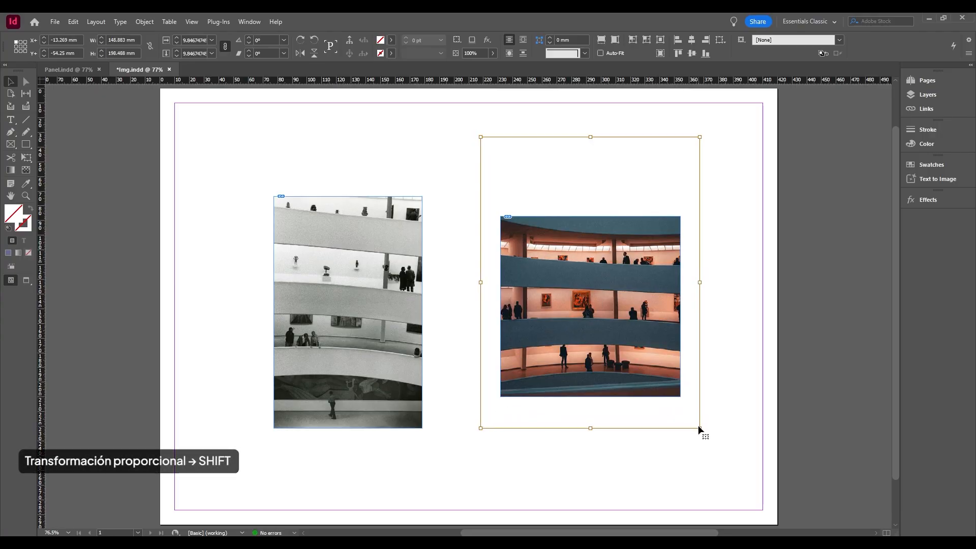
left_click_drag(700, 430, 691, 420)
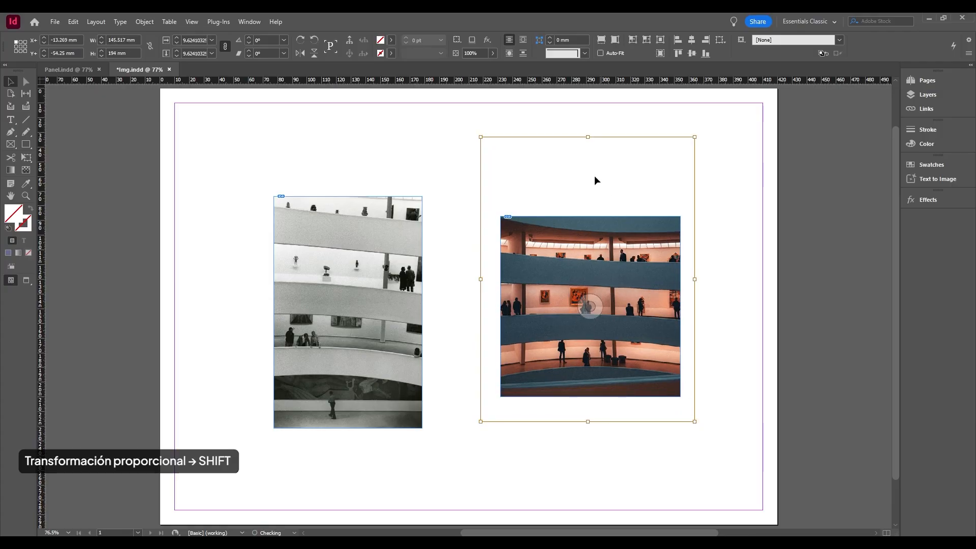
left_click_drag(587, 138, 588, 151)
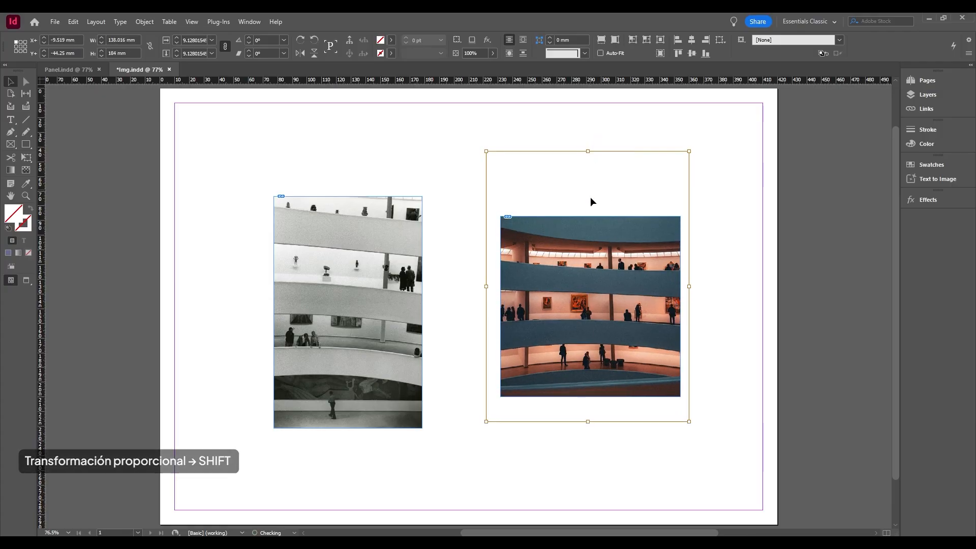
left_click(724, 332)
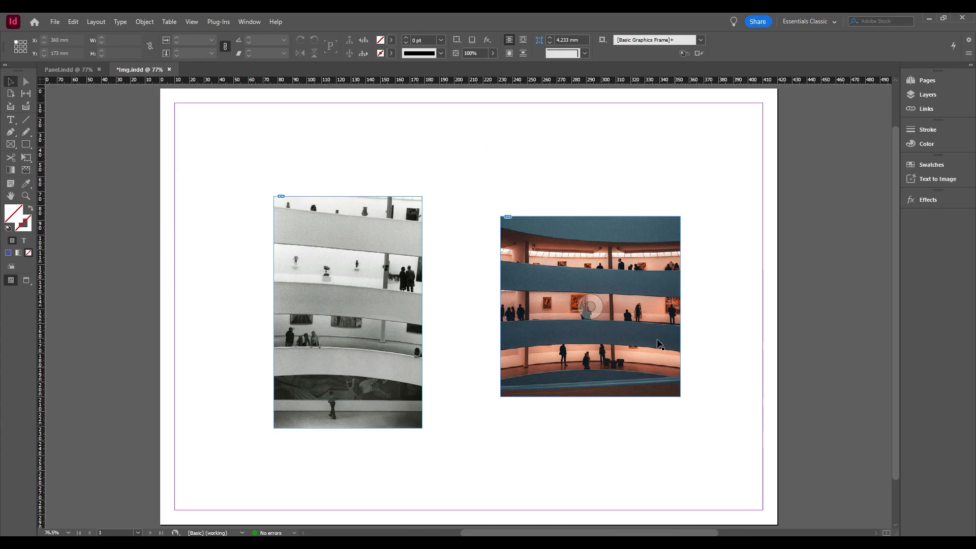
Scale the color photo and its frame together proportionally to about 158 × 158 mm, level with the black-and-white photo, and deselect it.
left_click(630, 333)
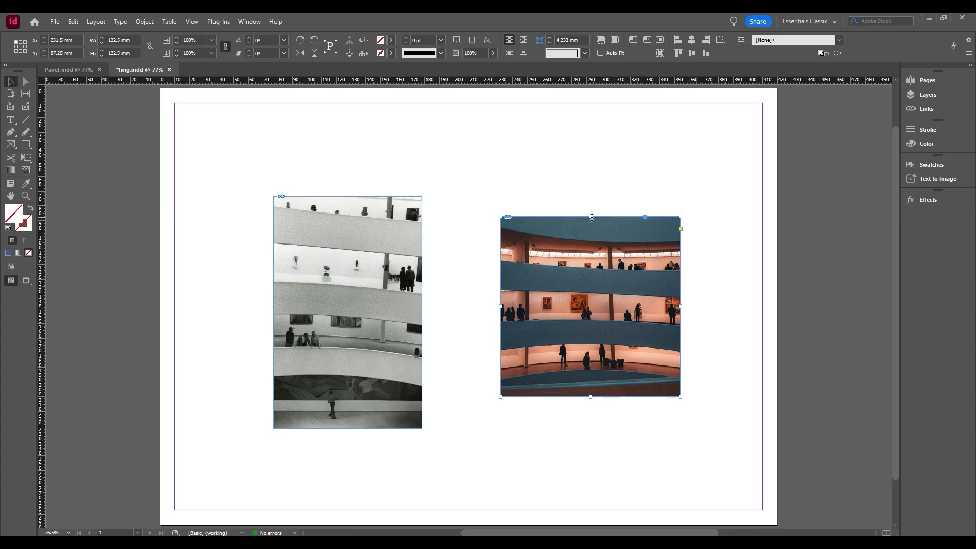
left_click_drag(592, 218, 591, 196)
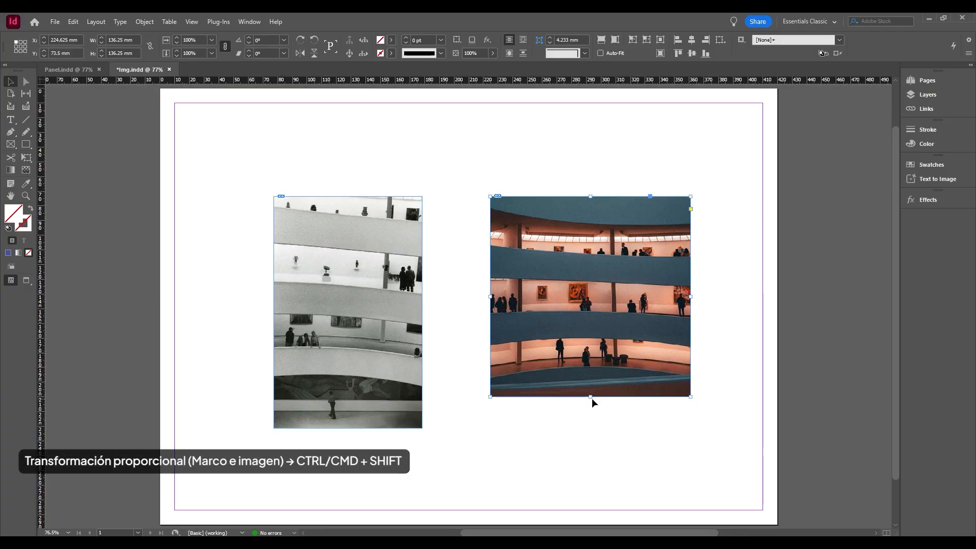
left_click_drag(591, 397, 594, 429)
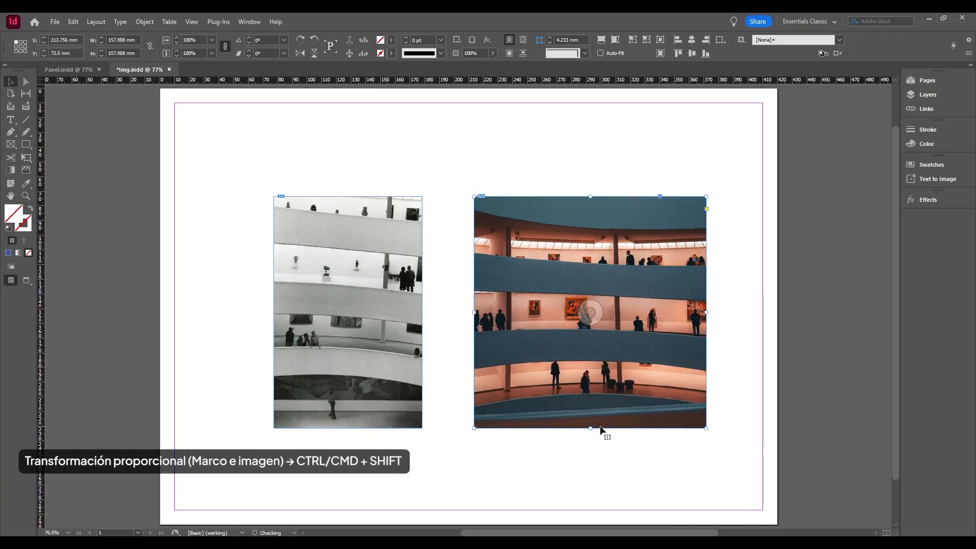
left_click(742, 377)
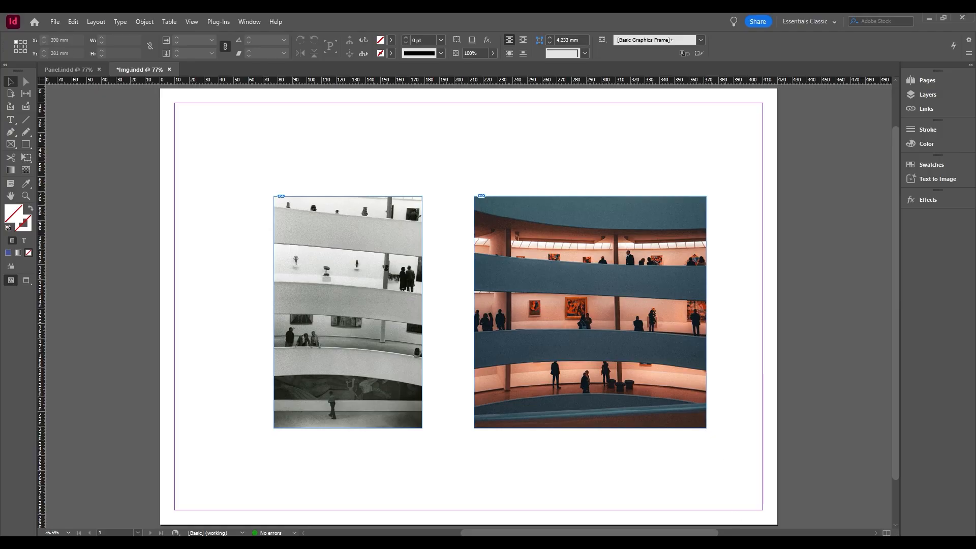
Show the black-and-white photo's missing link in the list of linked files, and examine its source path.
key("ctrl+d")
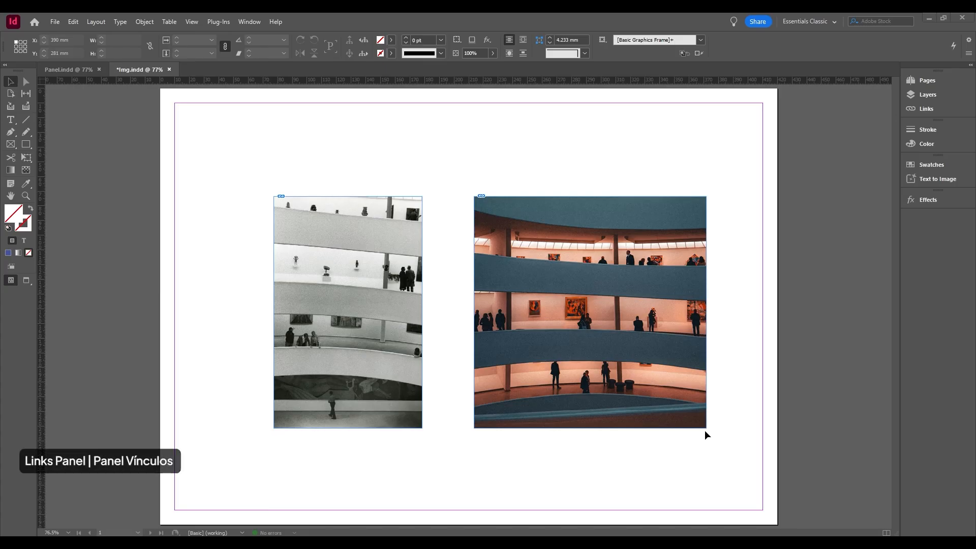
left_click(249, 21)
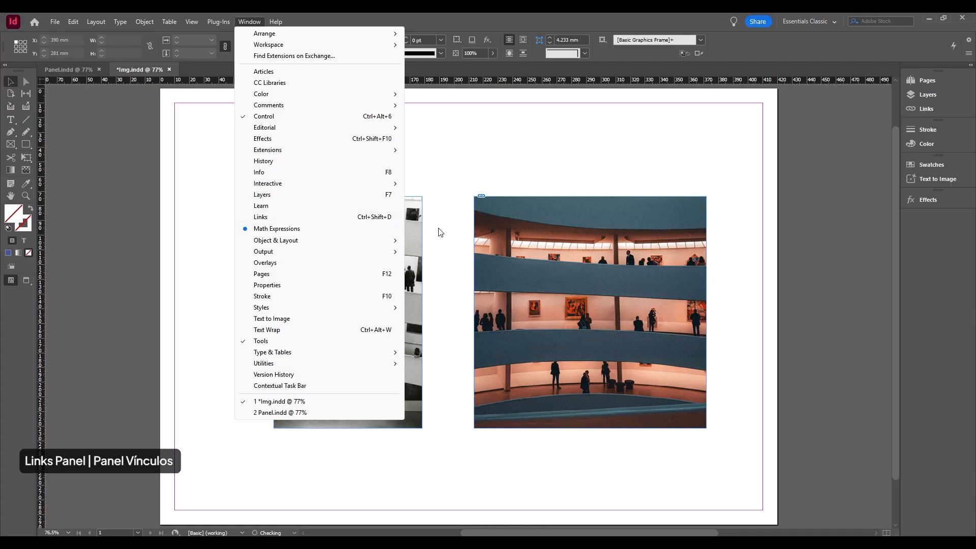
left_click(690, 484)
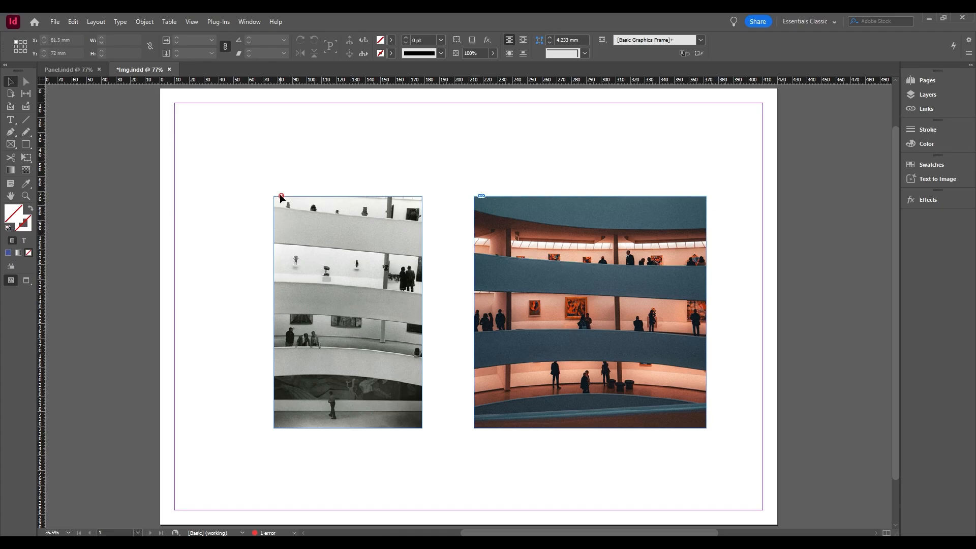
mouse_move(282, 199)
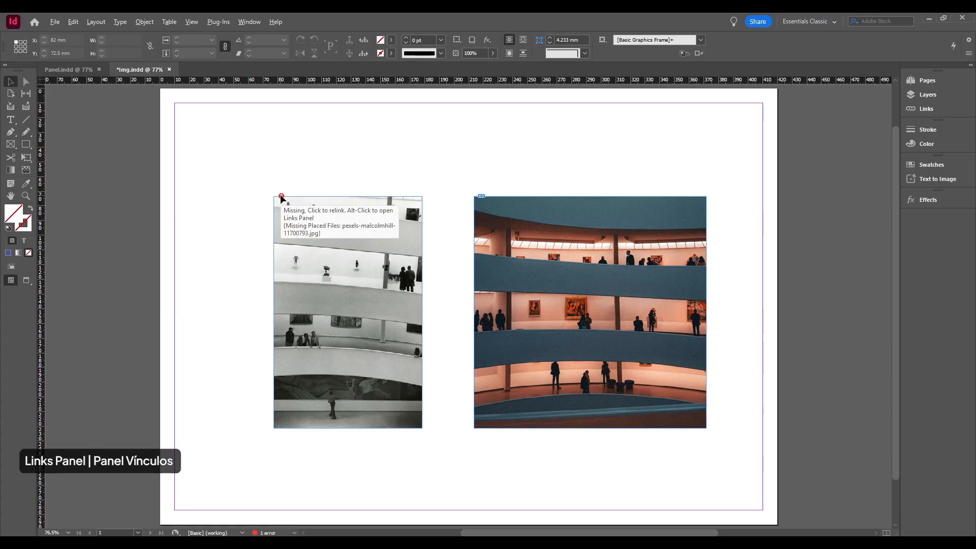
left_click(282, 197, "alt")
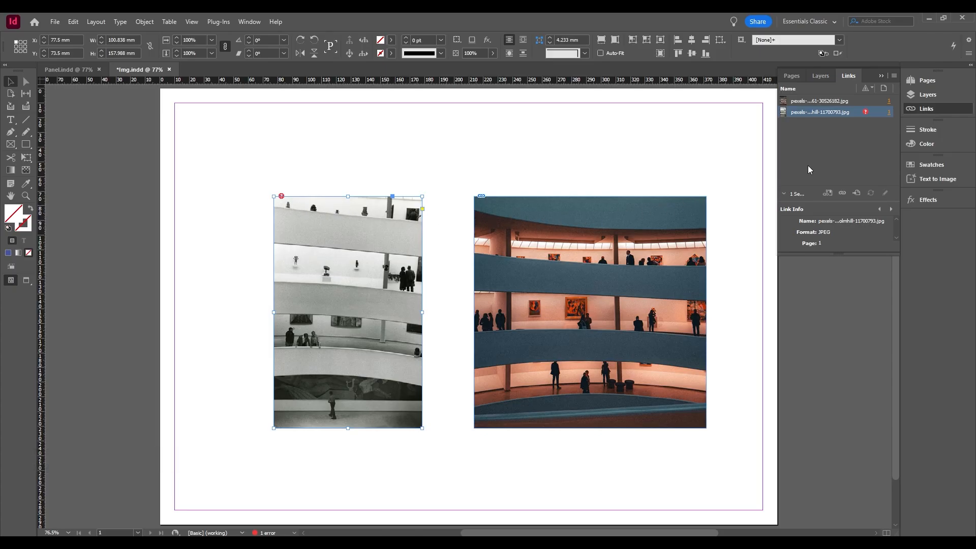
mouse_move(868, 113)
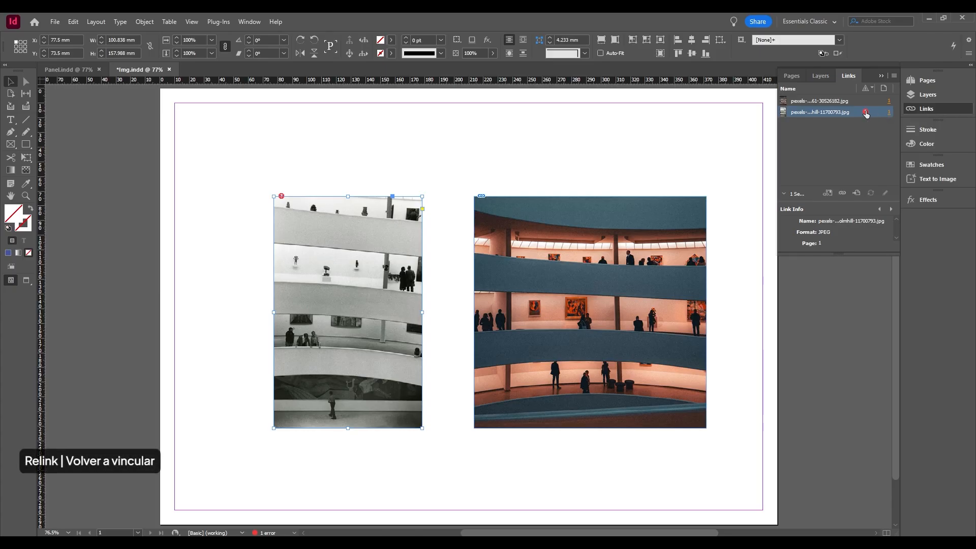
Relink the black-and-white photo's missing link to the Pexels image 11700793 in the Production Documents folder.
right_click(829, 115)
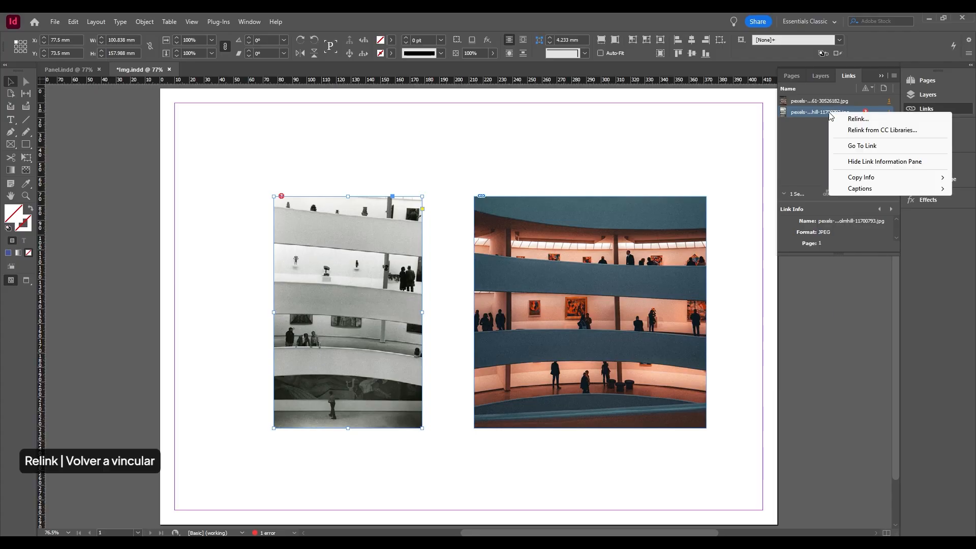
left_click(857, 121)
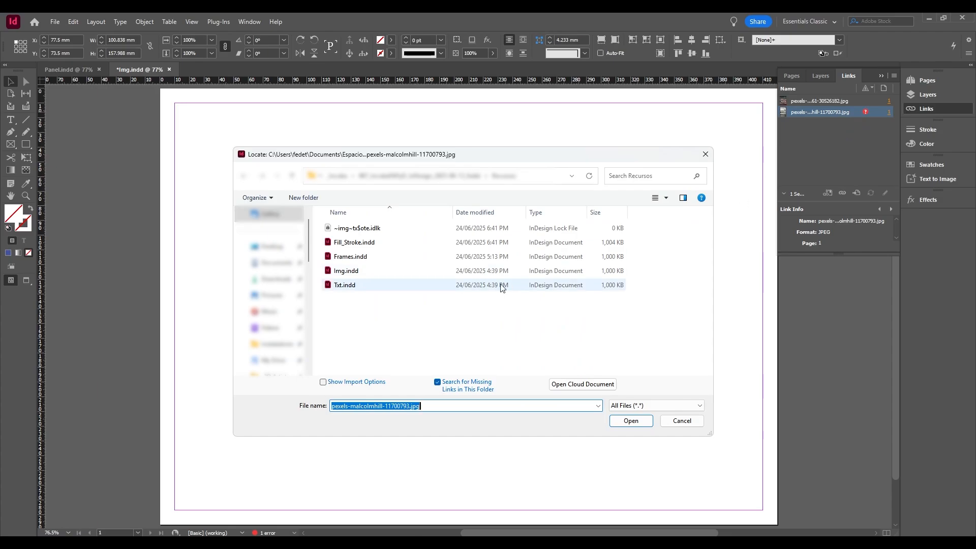
scroll(284, 241, "up", 1)
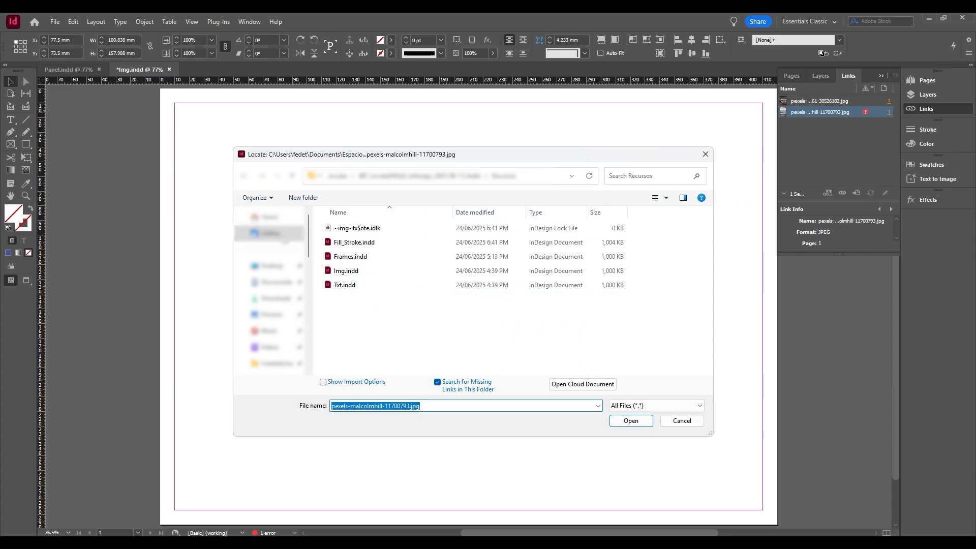
scroll(285, 240, "down", 5)
left_click(269, 299)
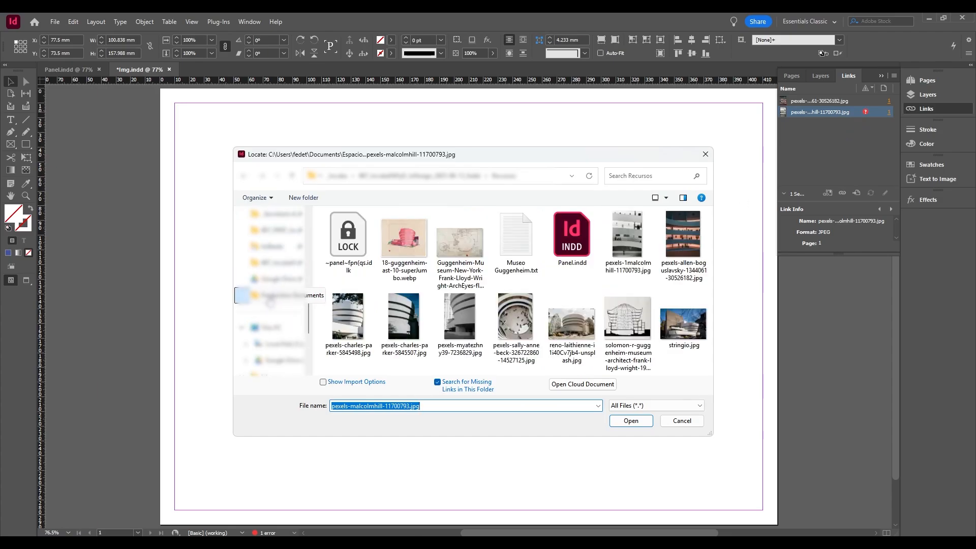
left_click(625, 274)
left_click(630, 422)
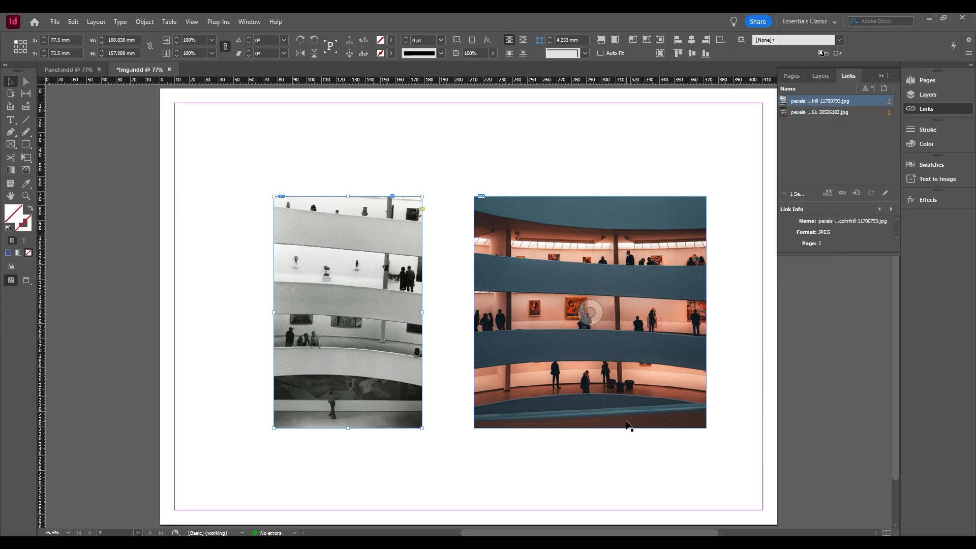
right_click(850, 104)
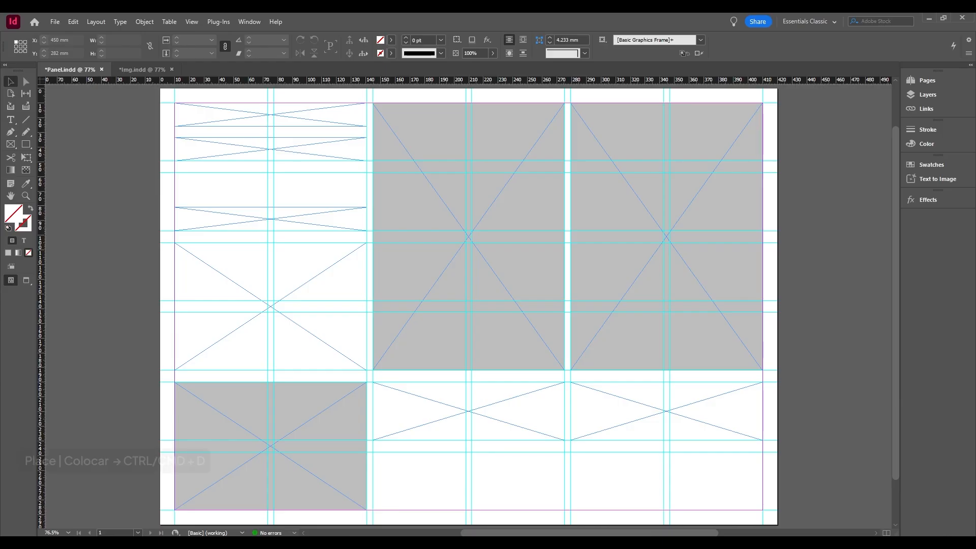
In Panel.indd, place the Pexels photo 5845498 of the white facade in the middle tall grey frame, filling it proportionally, and deselect it.
key("ctrl+d")
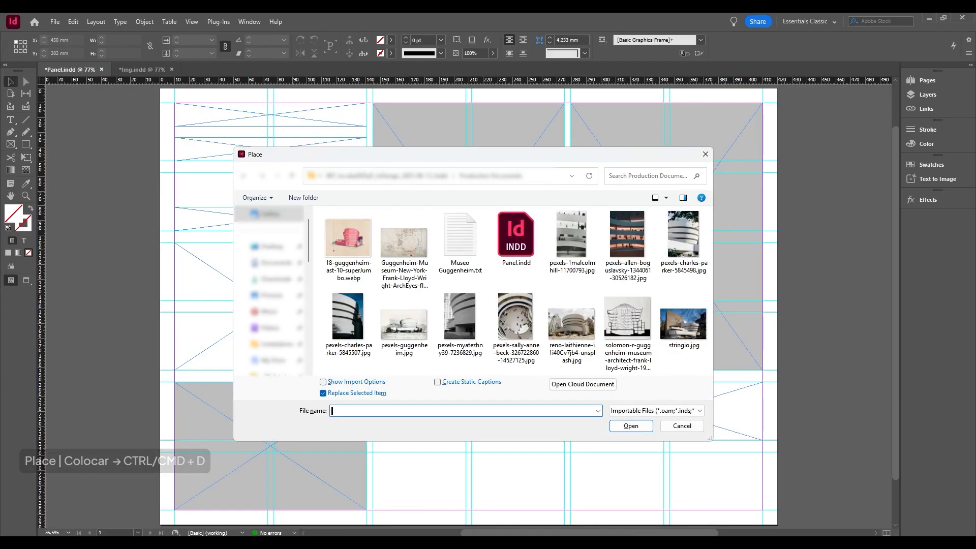
left_click(683, 236)
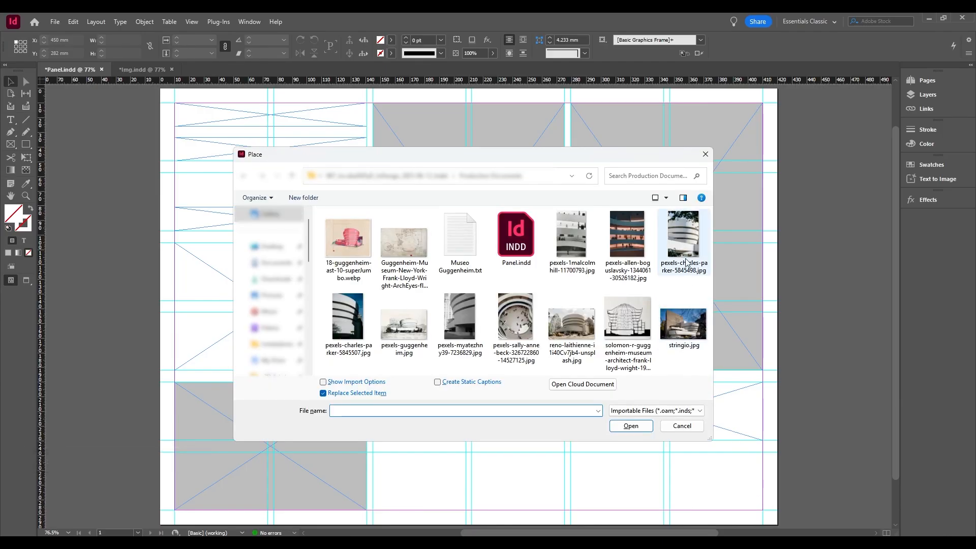
left_click(631, 426)
left_click(436, 145)
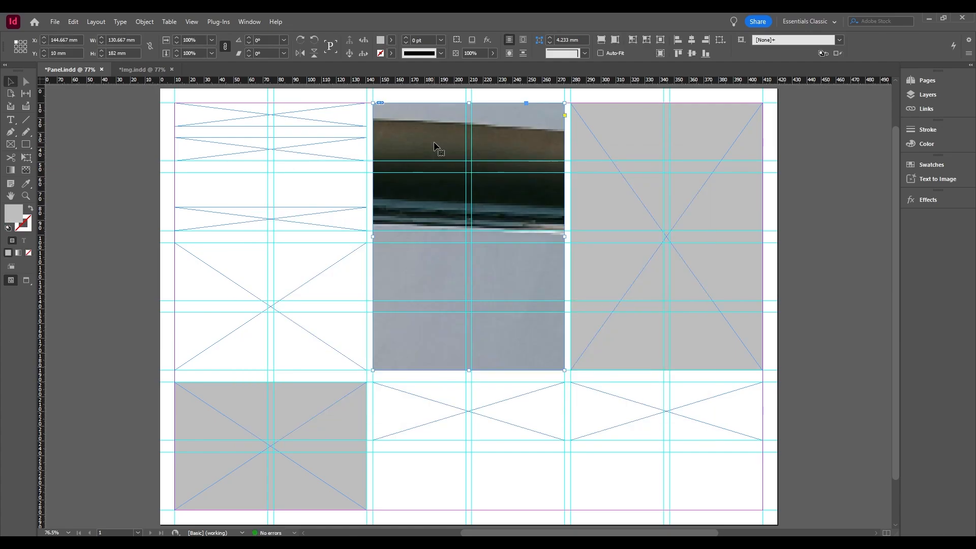
right_click(436, 145)
mouse_move(527, 295)
left_click(606, 292)
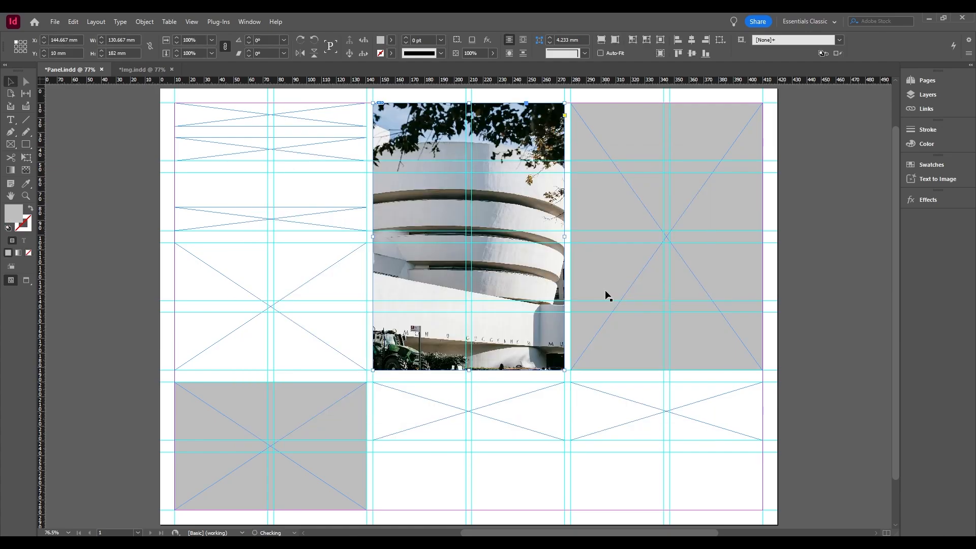
left_click(816, 314)
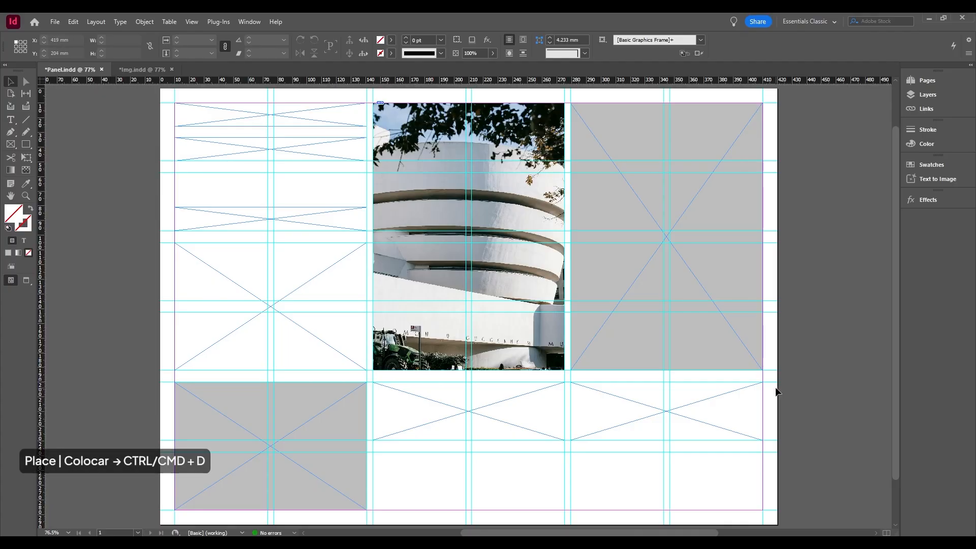
Place the Pexels atrium photo 14527125 in the rightmost tall grey frame, fill the frame proportionally, and deselect it.
key("ctrl+d")
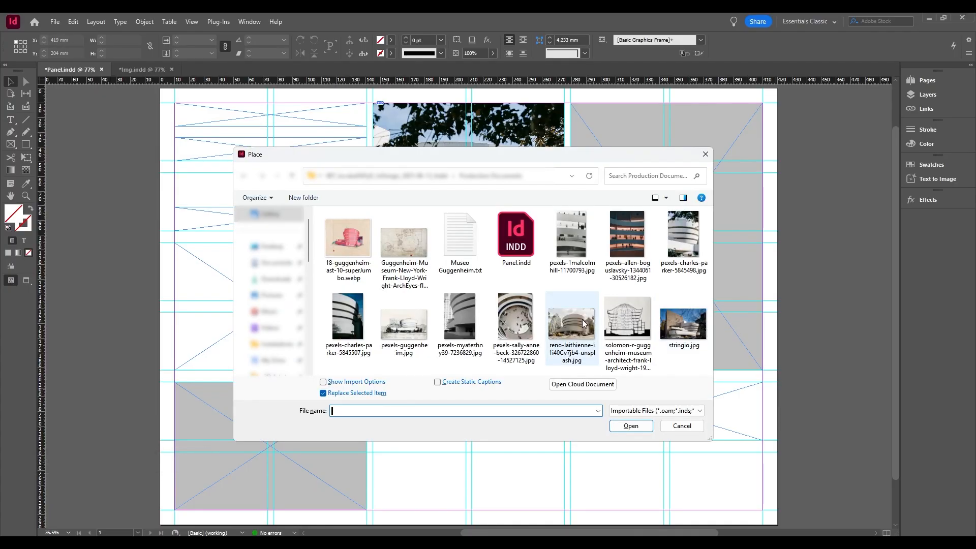
left_click(515, 317)
left_click(631, 427)
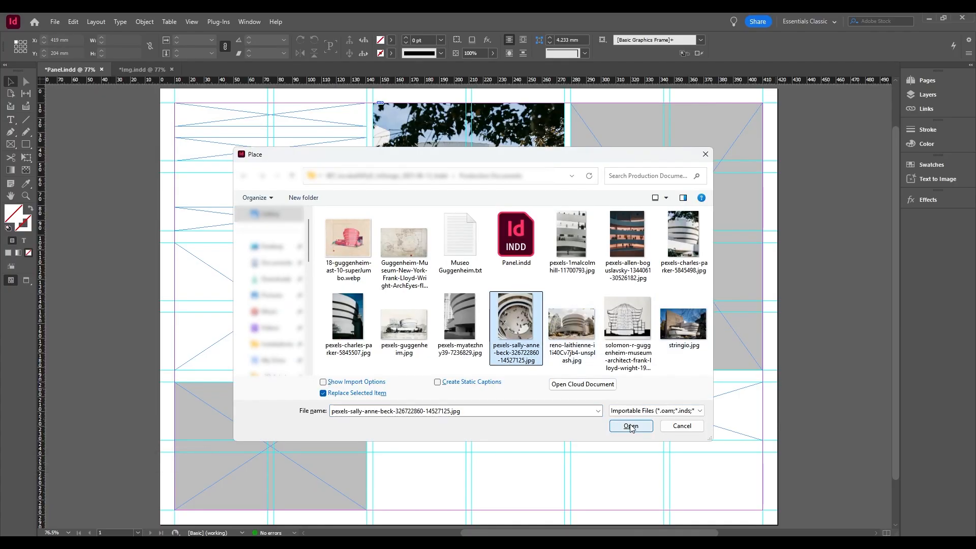
left_click(632, 123)
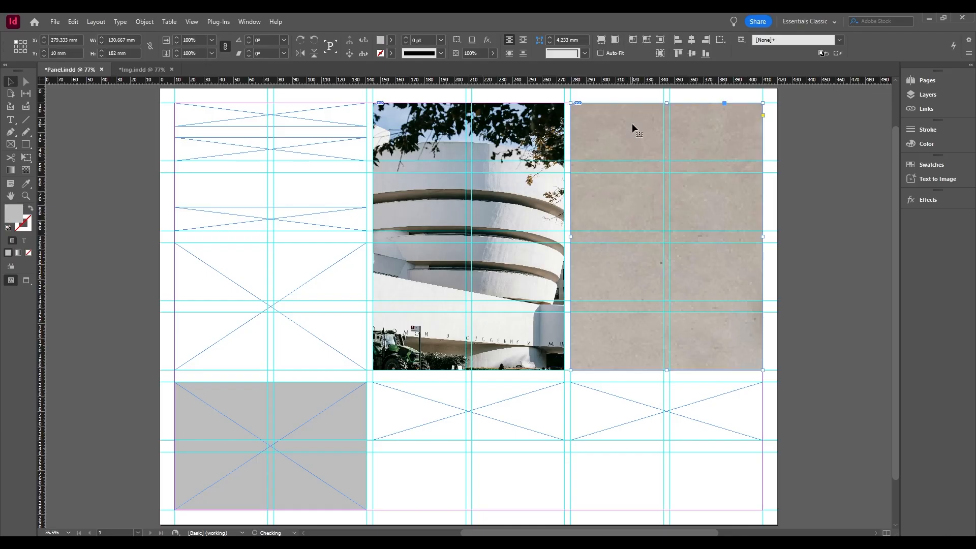
right_click(633, 123)
mouse_move(678, 288)
left_click(771, 284)
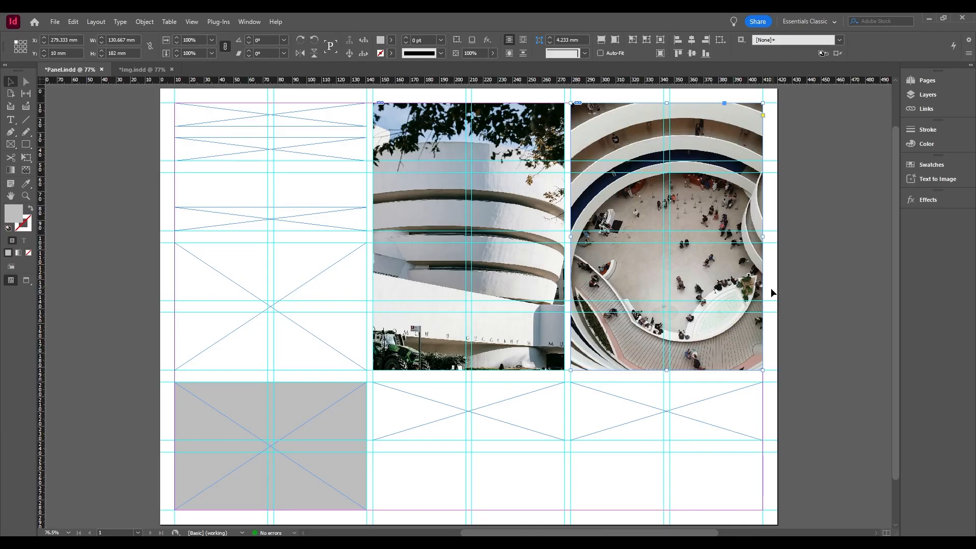
left_click(388, 464)
Place pexels-guggenheim.jpg in the grey frame at the page's lower left, and fill the frame proportionally.
key("ctrl+d")
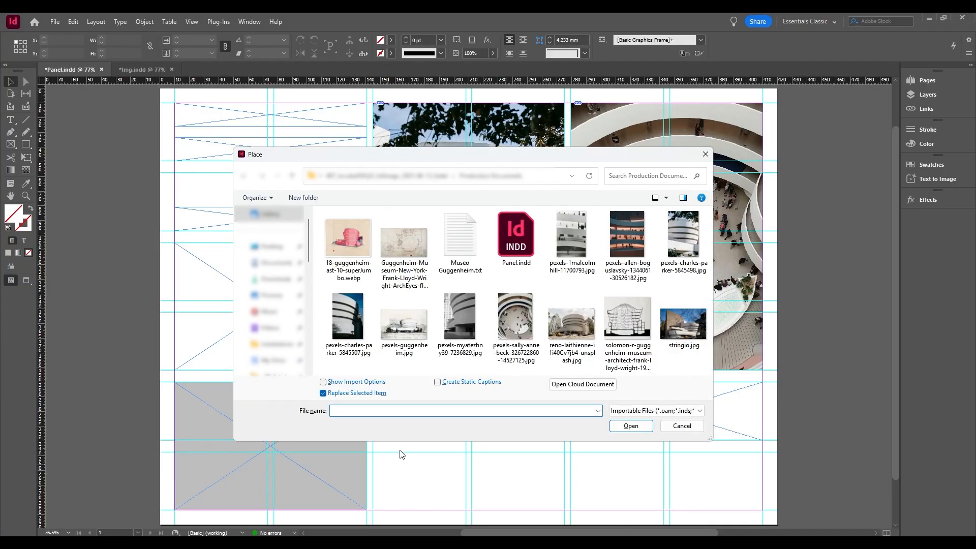
left_click(420, 335)
left_click(631, 426)
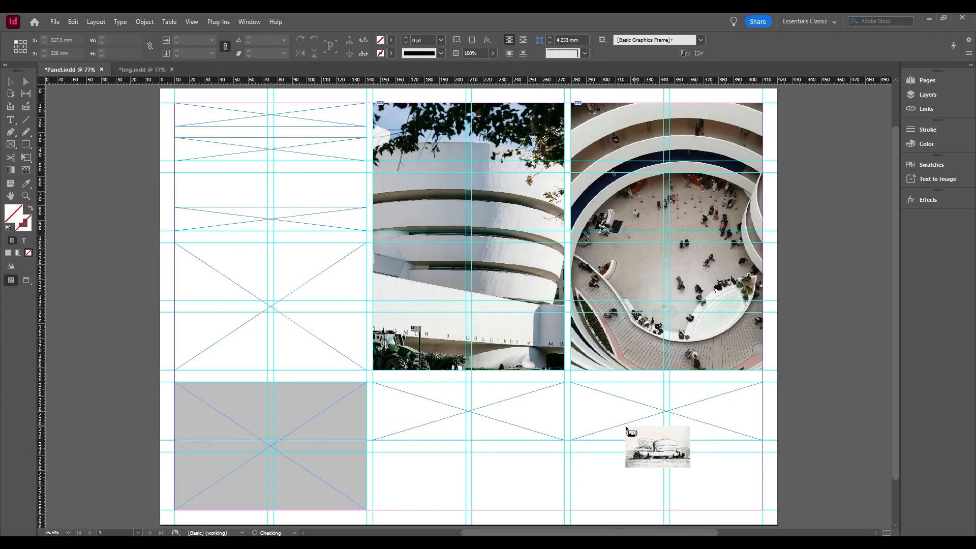
left_click_drag(192, 412, 192, 412)
right_click(209, 410)
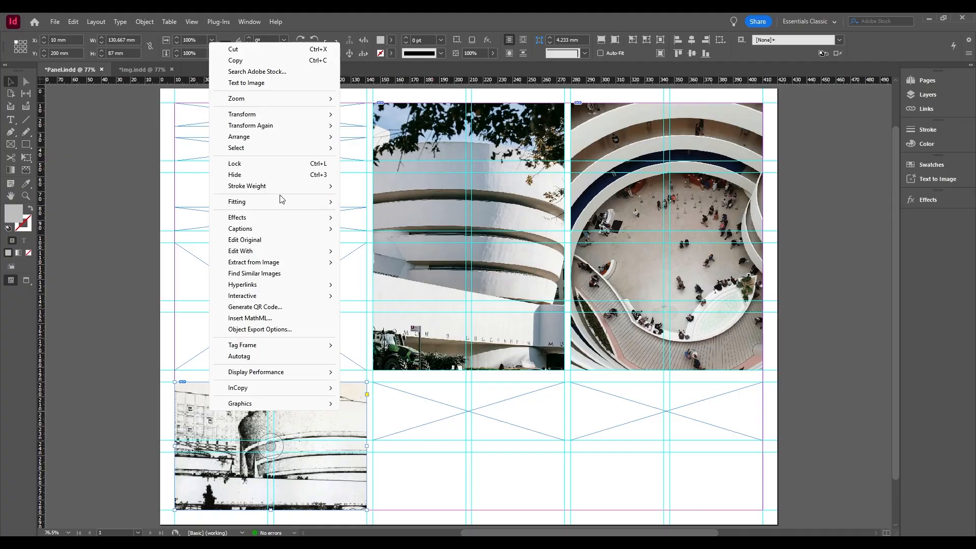
mouse_move(304, 208)
left_click(387, 201)
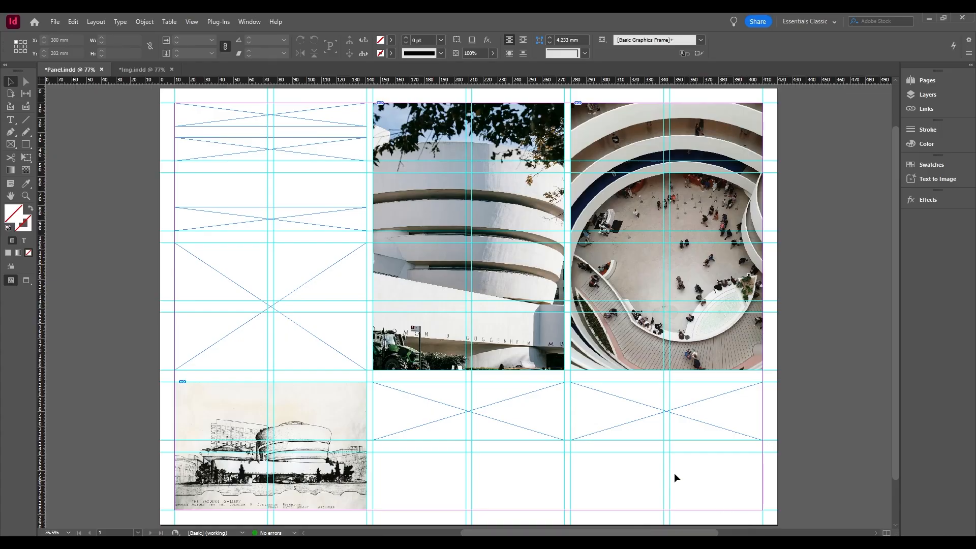
Expand the contents of Layer 1 in the layers list, and hide and show pexels-guggenheim.jpg again.
left_click(254, 22)
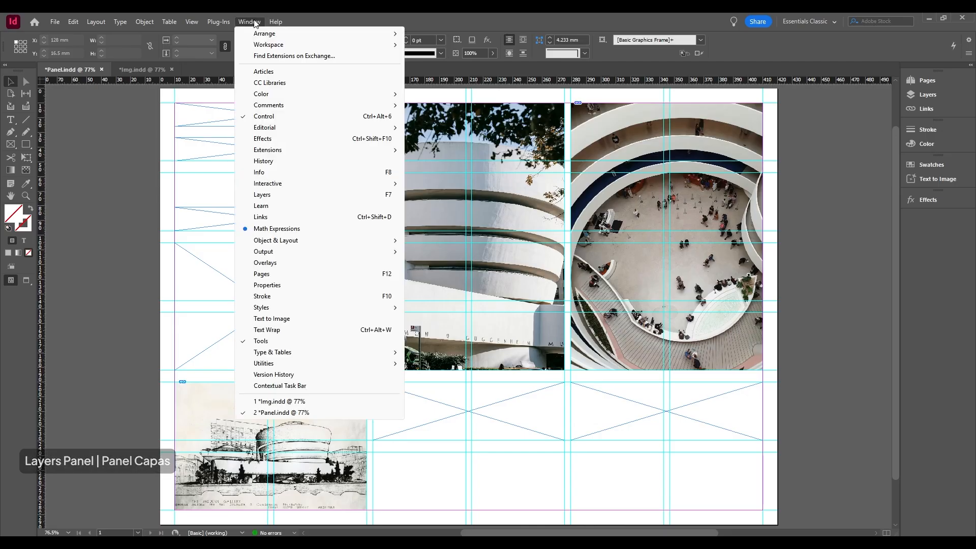
left_click(289, 199)
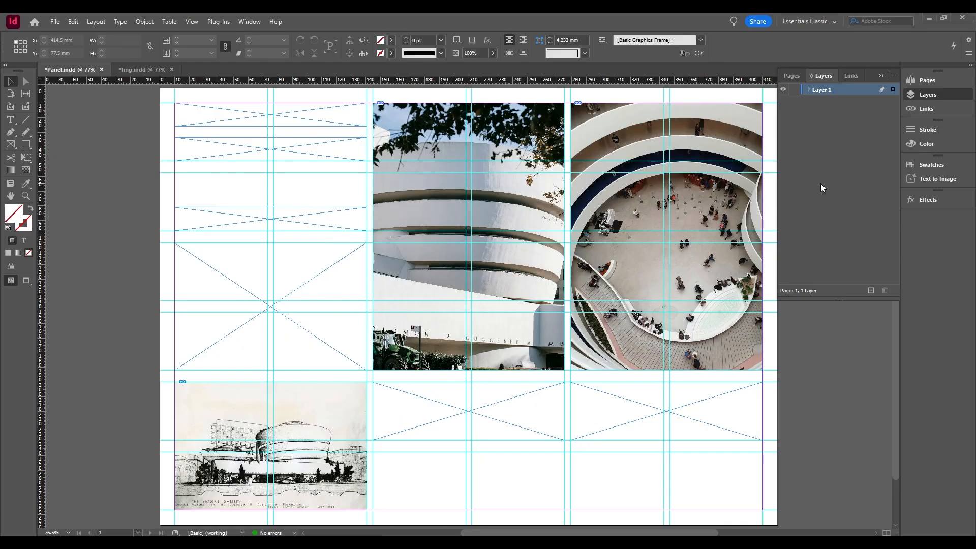
left_click(808, 89)
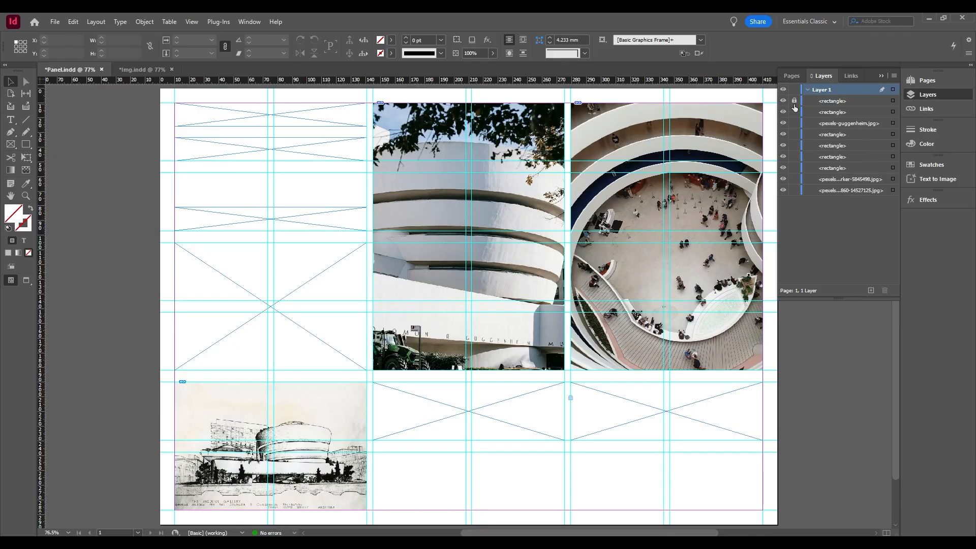
left_click(783, 124)
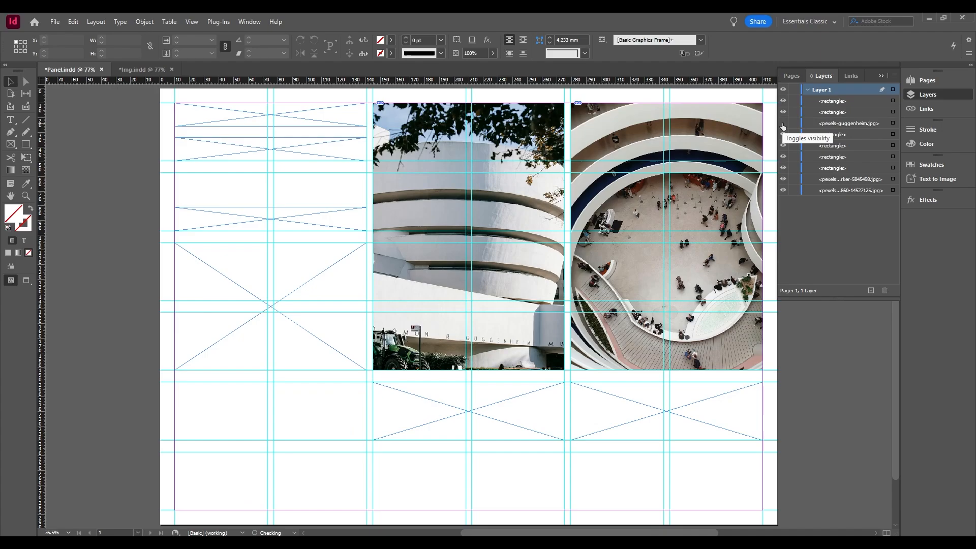
left_click(783, 124)
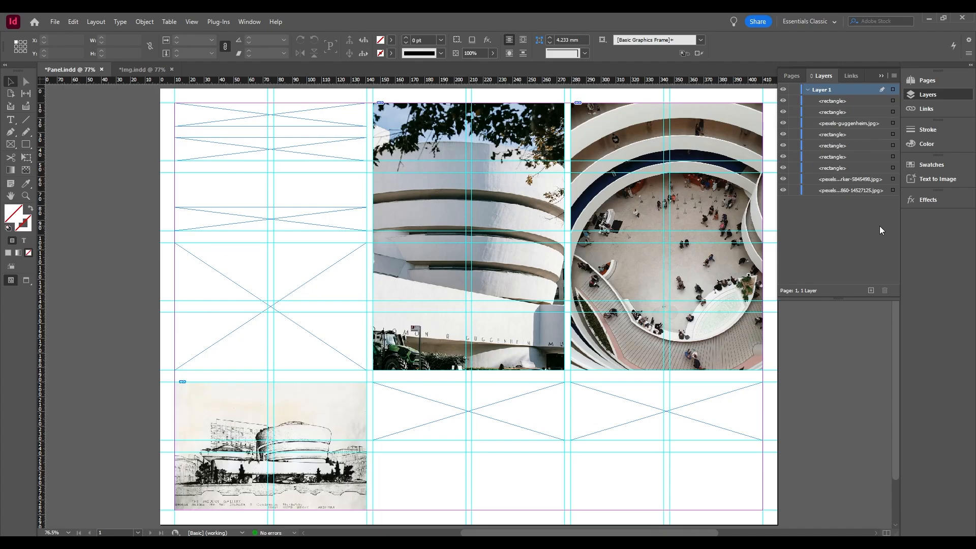
Add a new layer named Img above Layer 1, with Red as its color and the layer kept shown.
left_click(871, 291)
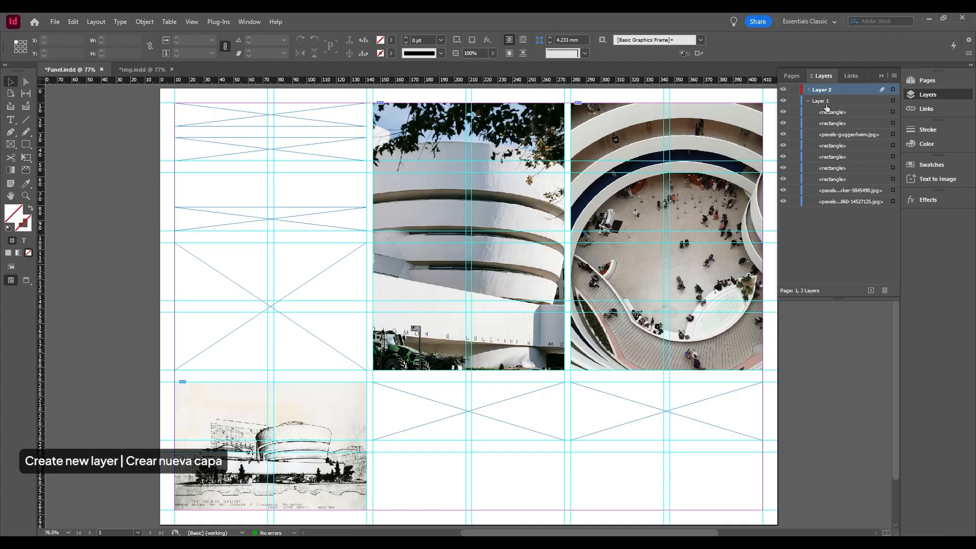
double_click(824, 92)
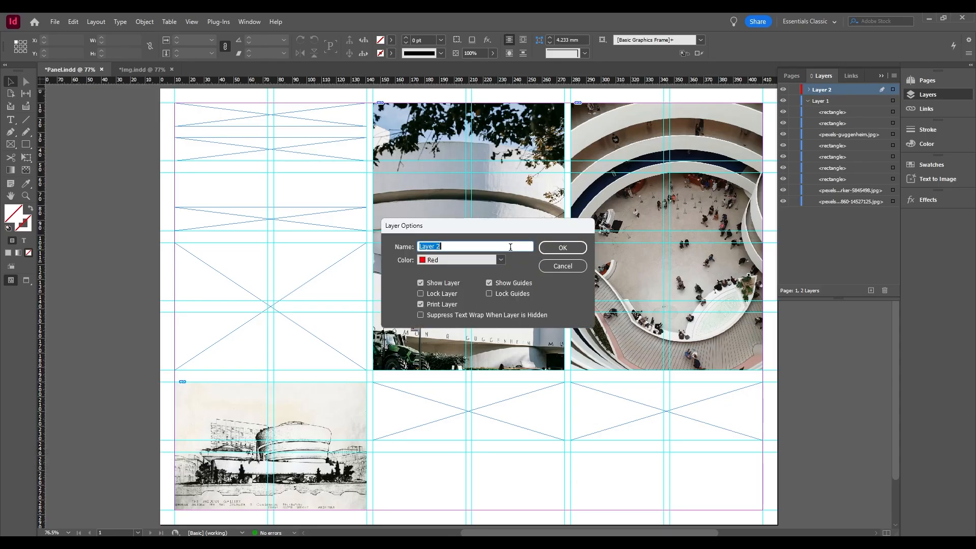
type("Img")
left_click(501, 261)
left_click(502, 264)
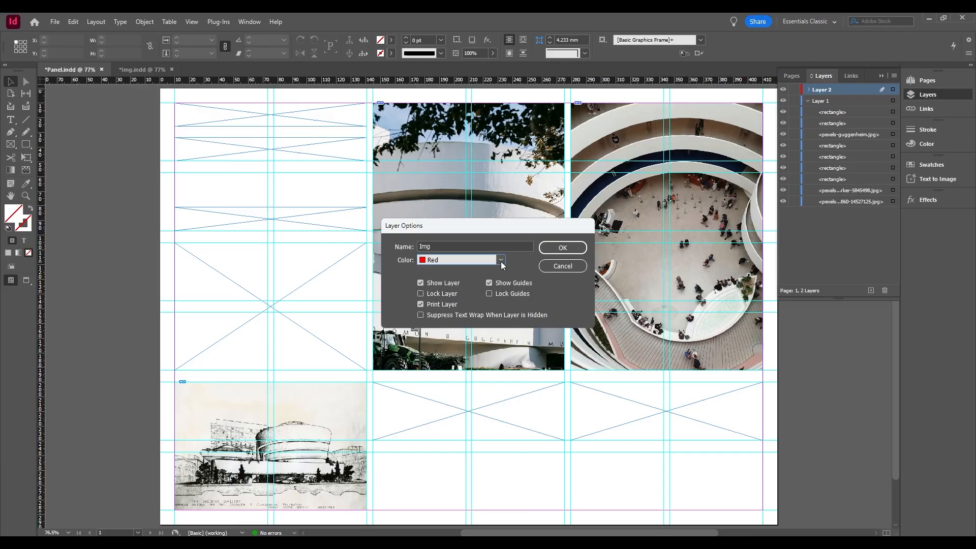
left_click(456, 283)
left_click(456, 282)
left_click(564, 250)
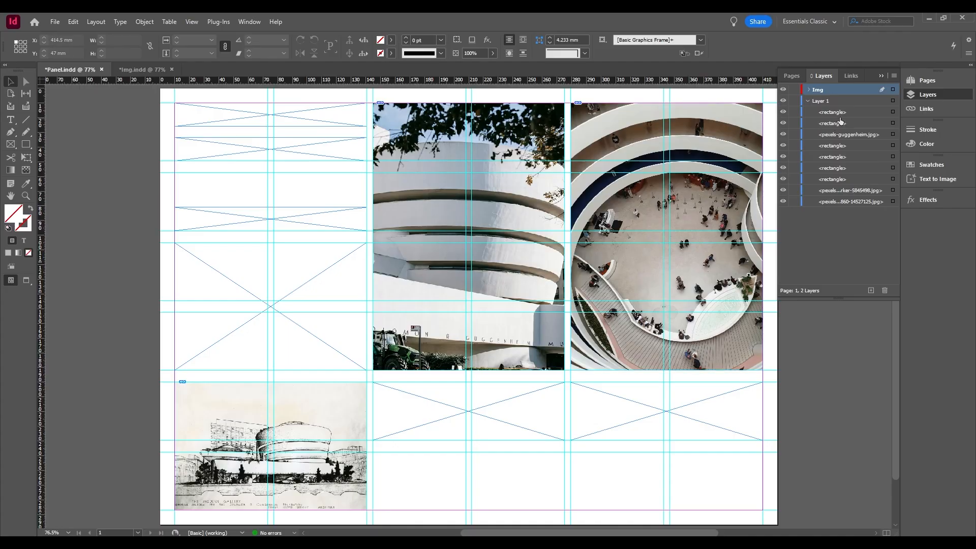
Add another layer named Txt above the Img layer.
left_click(872, 291)
double_click(828, 89)
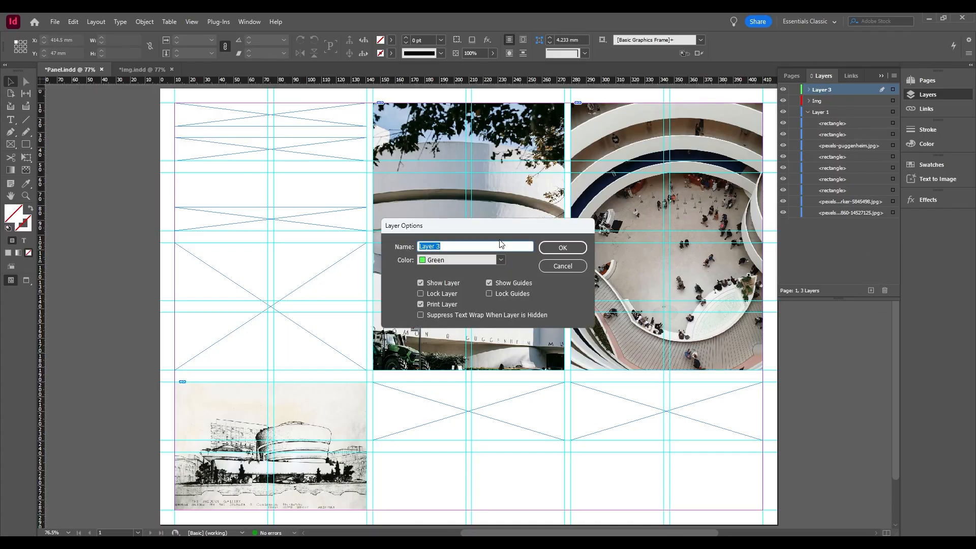
type("Txt")
left_click(561, 248)
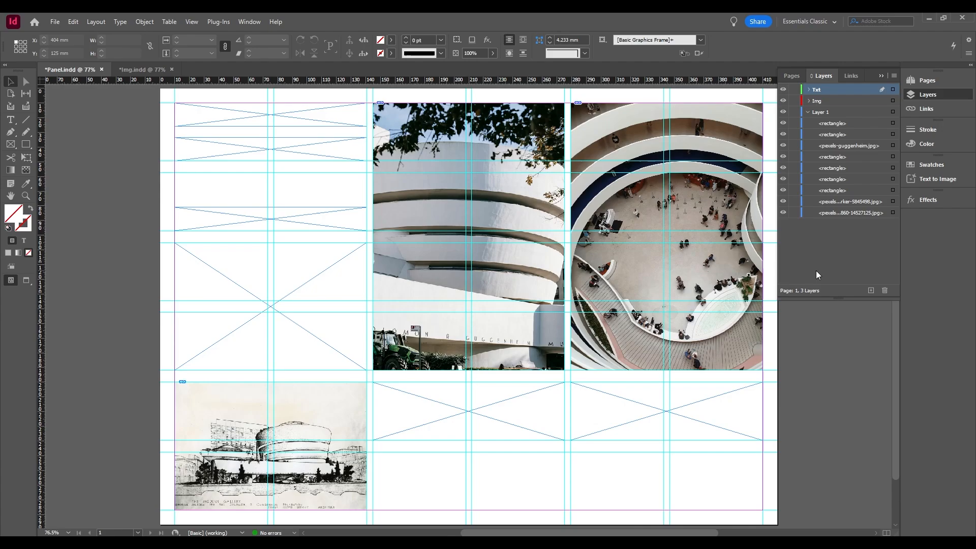
left_click(855, 102)
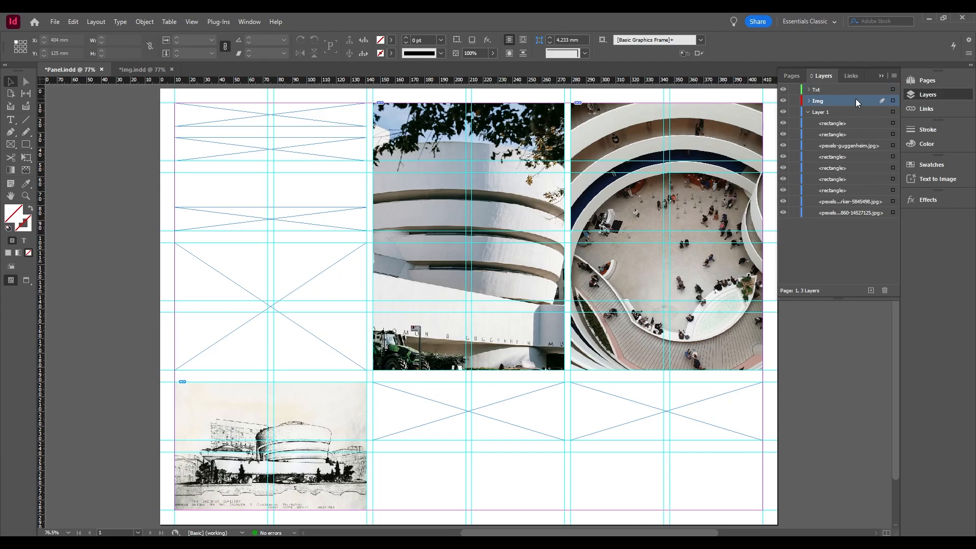
left_click_drag(872, 101, 847, 101)
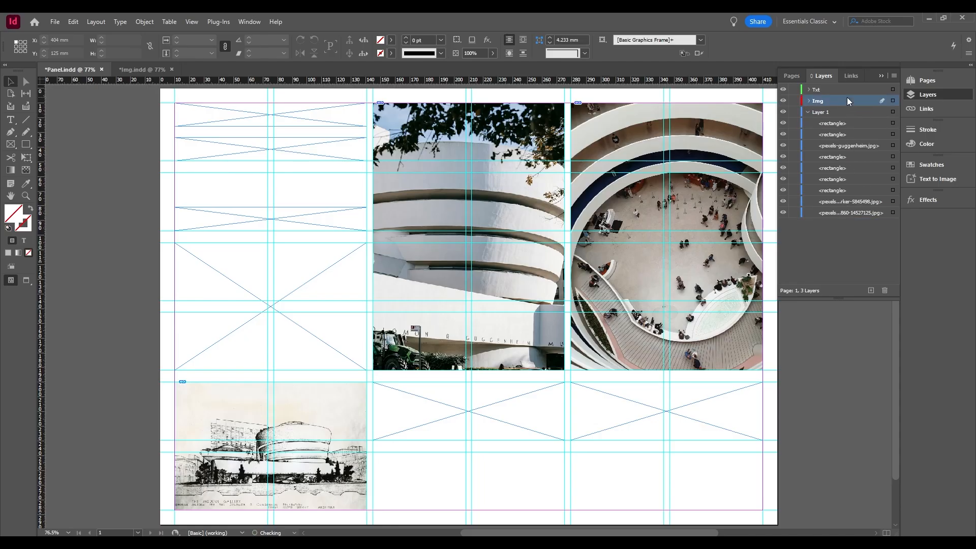
left_click(854, 133)
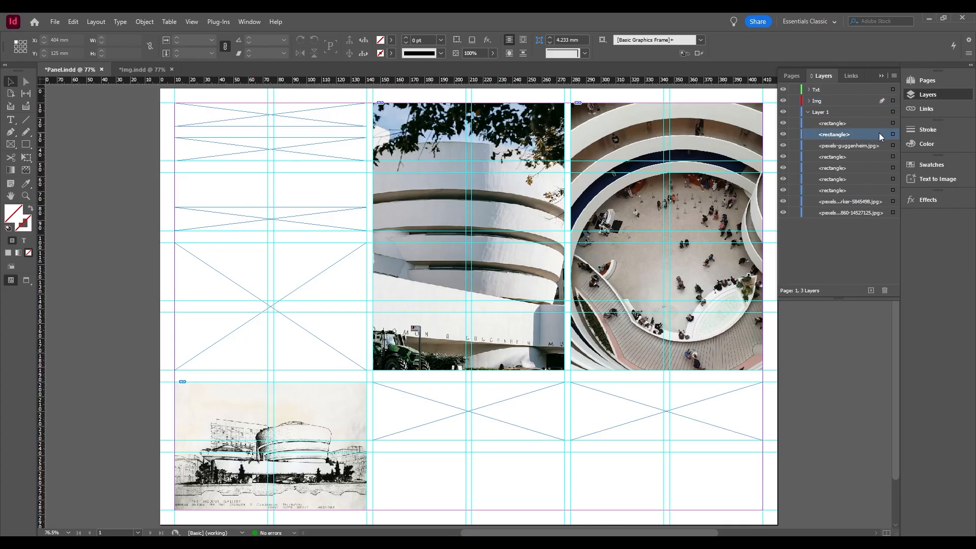
mouse_move(877, 133)
left_mouse_down()
mouse_move(877, 148)
mouse_move(874, 135)
left_mouse_up()
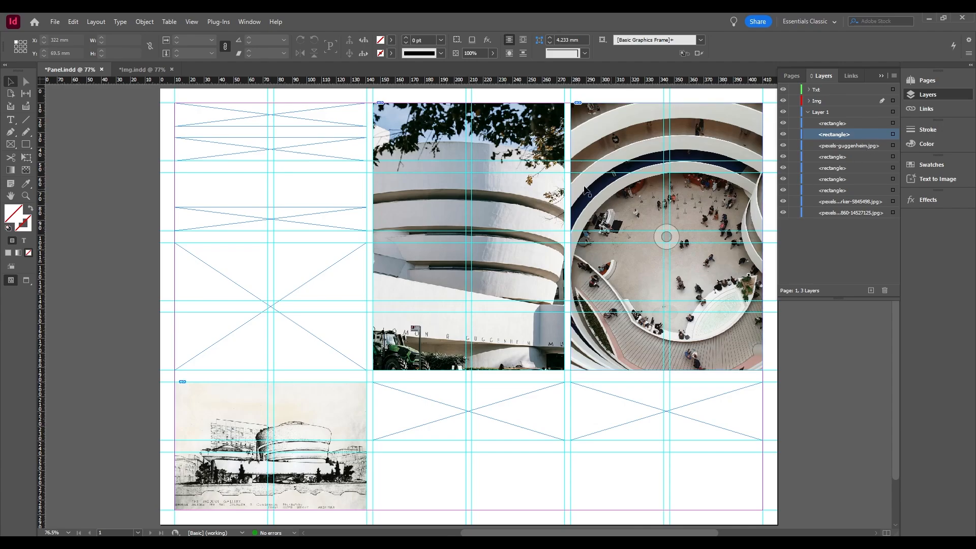
Select the six empty frames on the page and move them from Layer 1 to the Txt layer.
left_click(330, 124)
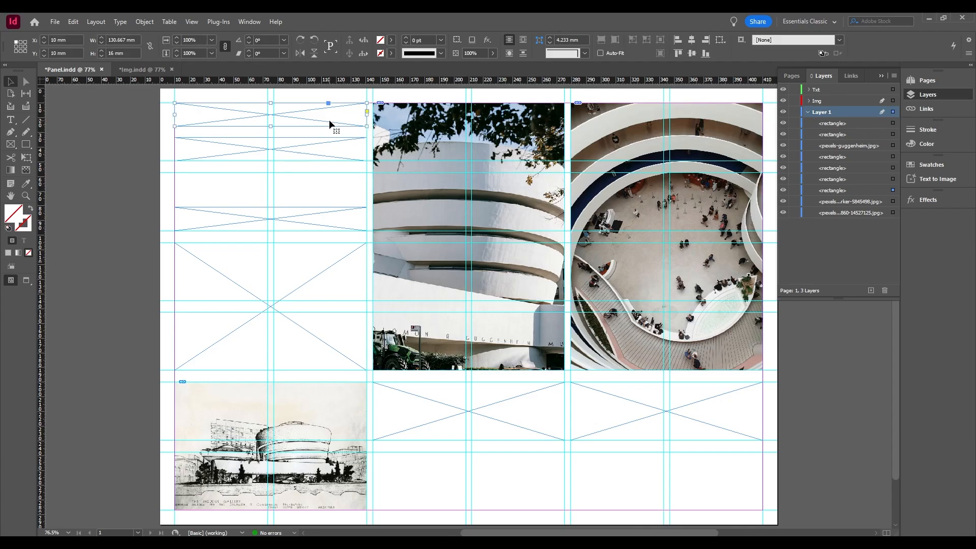
left_click(331, 148, "shift")
left_click(316, 213, "shift")
left_click(316, 285, "shift")
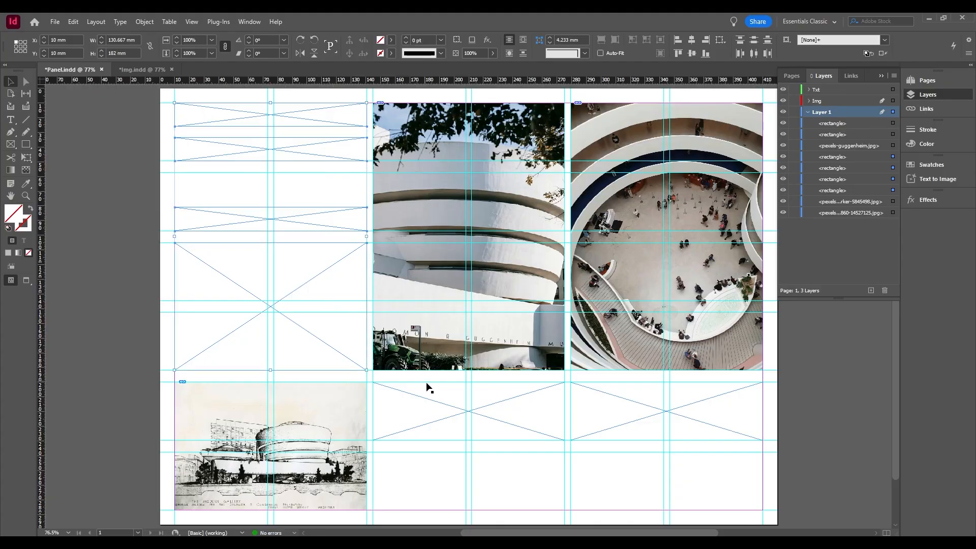
left_click(432, 397, "shift")
left_click(677, 398, "shift")
left_click(652, 412, "shift")
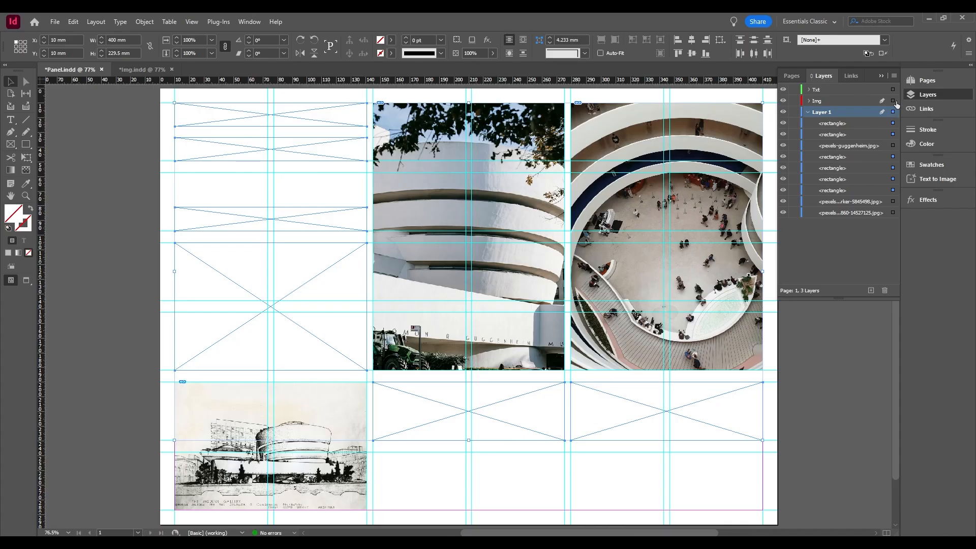
left_click_drag(895, 87, 894, 90)
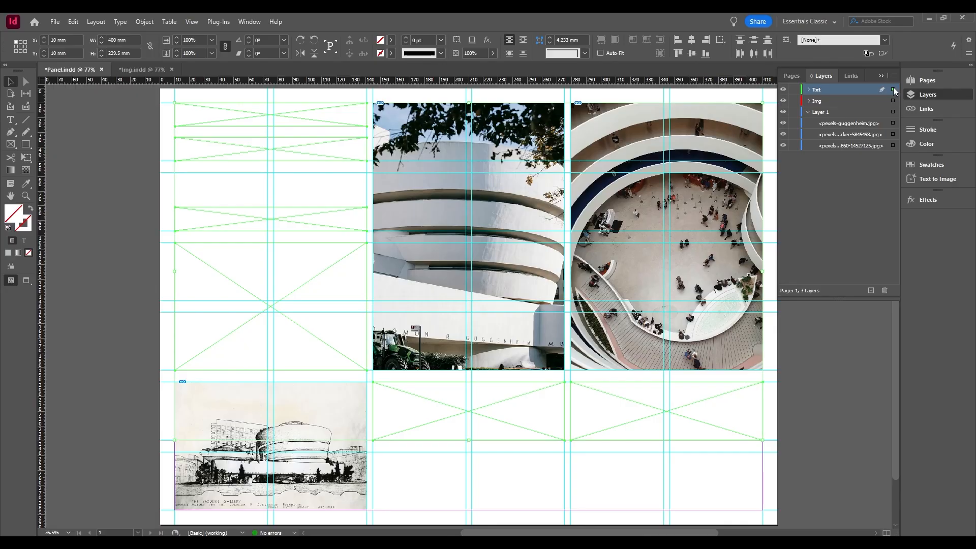
Move the three image frames, pexels-guggenheim.jpg and the two large museum photos, from Layer 1 to the Img layer.
left_click(881, 124)
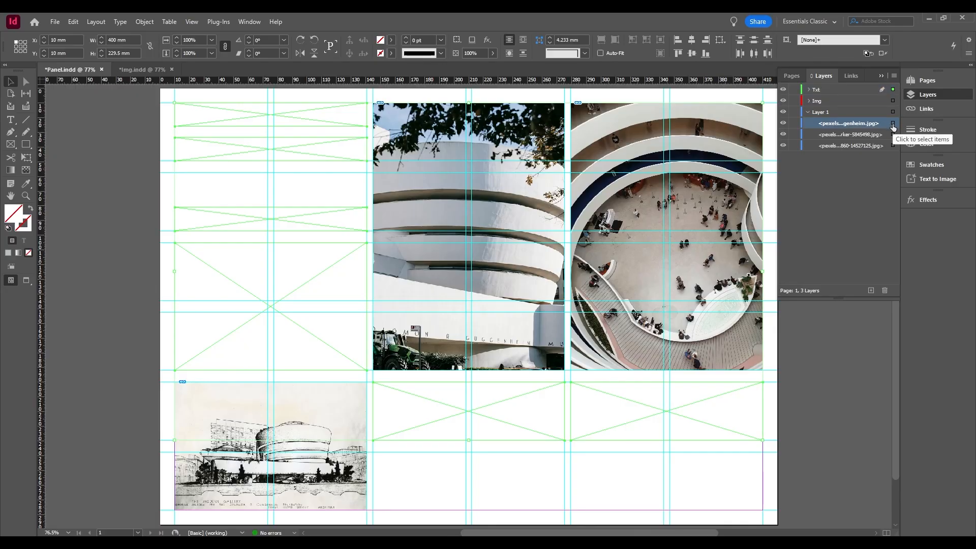
left_click(893, 125)
mouse_move(894, 125)
left_mouse_down()
mouse_move(893, 89)
mouse_move(893, 100)
left_mouse_up()
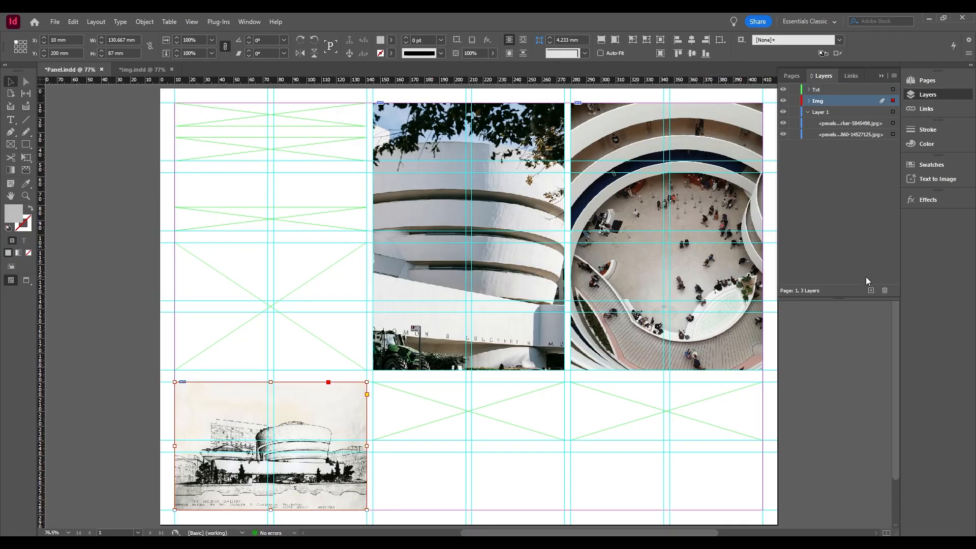
left_click(877, 123)
left_click(893, 123)
left_click(894, 134, "shift")
left_click_drag(893, 112, 893, 101)
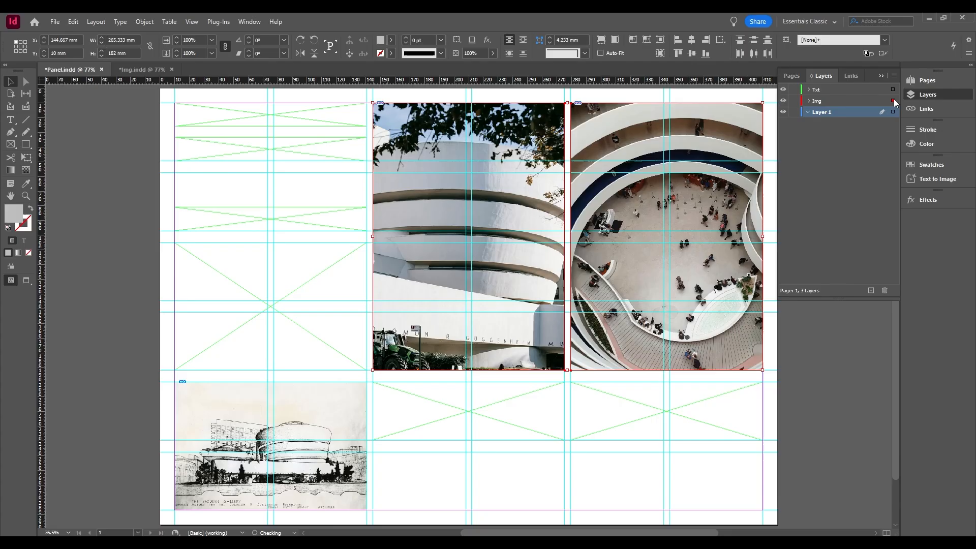
left_click(608, 493)
left_click(368, 465)
left_click(435, 346)
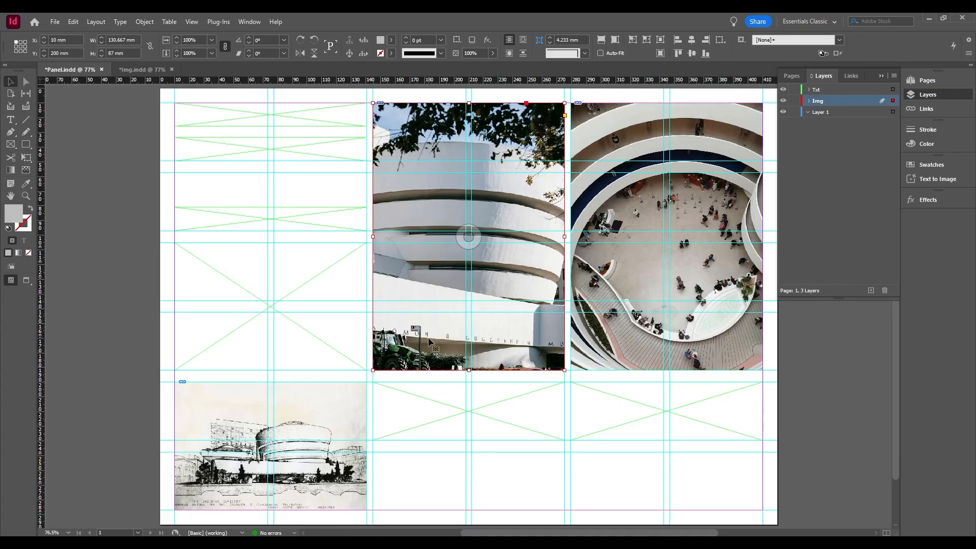
left_click(621, 341)
left_click(822, 391)
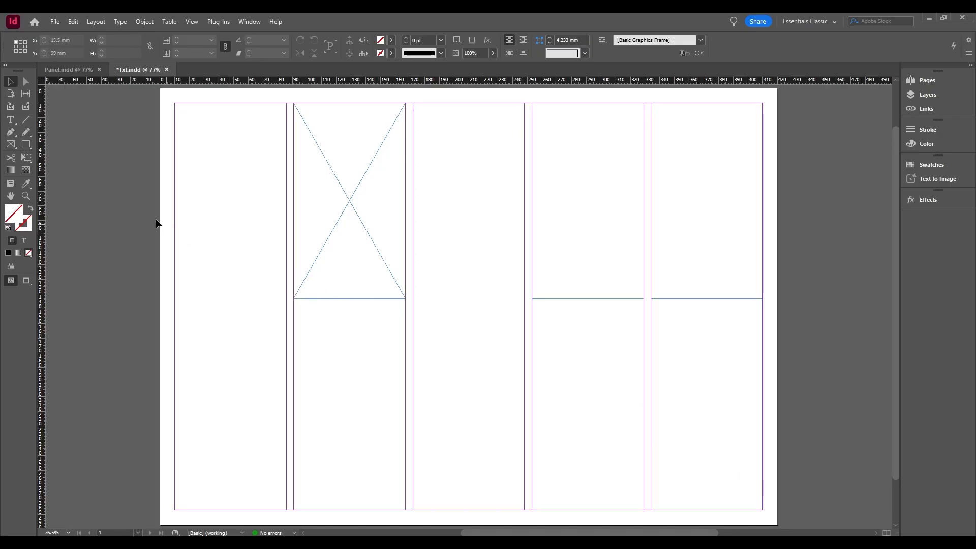
Draw a text frame about 76 x 133 mm at the top of the first column, and convert the empty second-column frame to text.
left_click(10, 120)
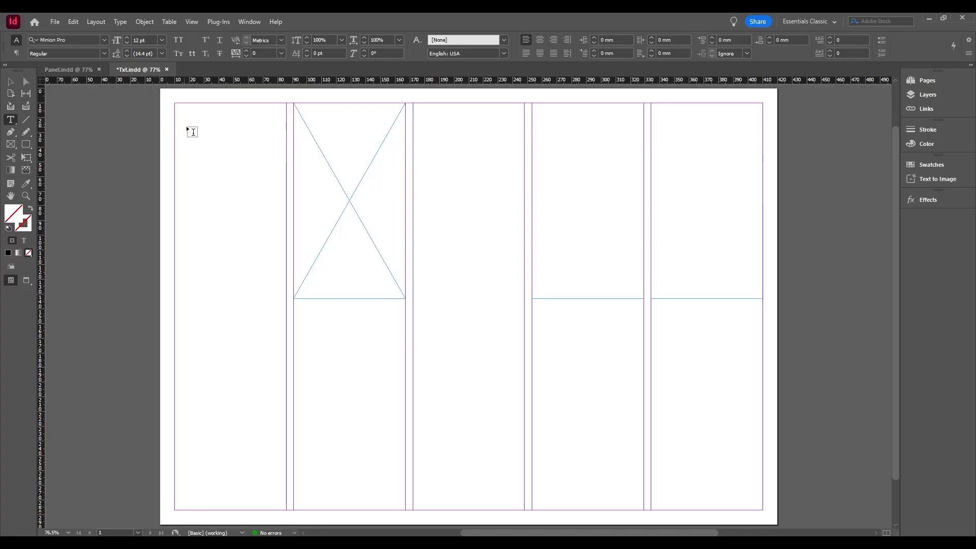
left_click_drag(181, 108, 286, 300)
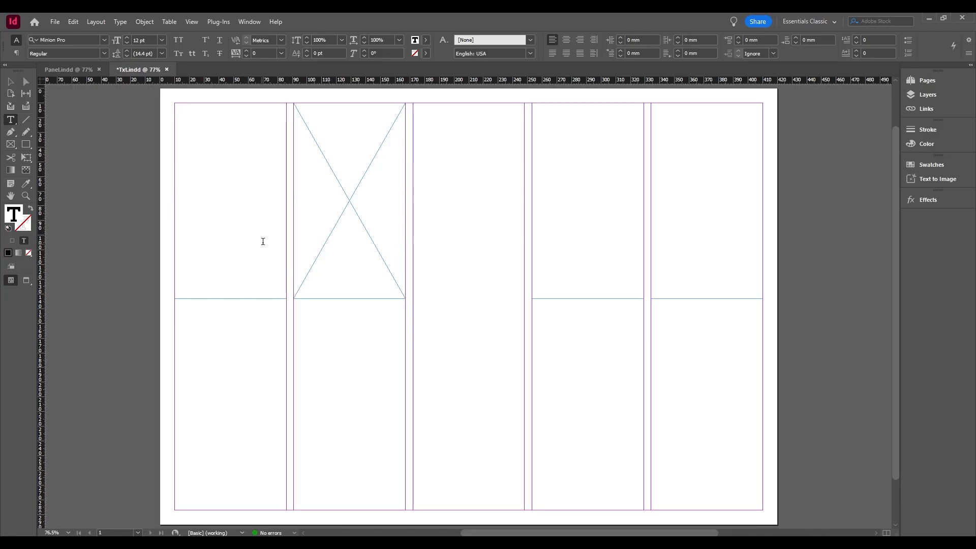
left_click(333, 129)
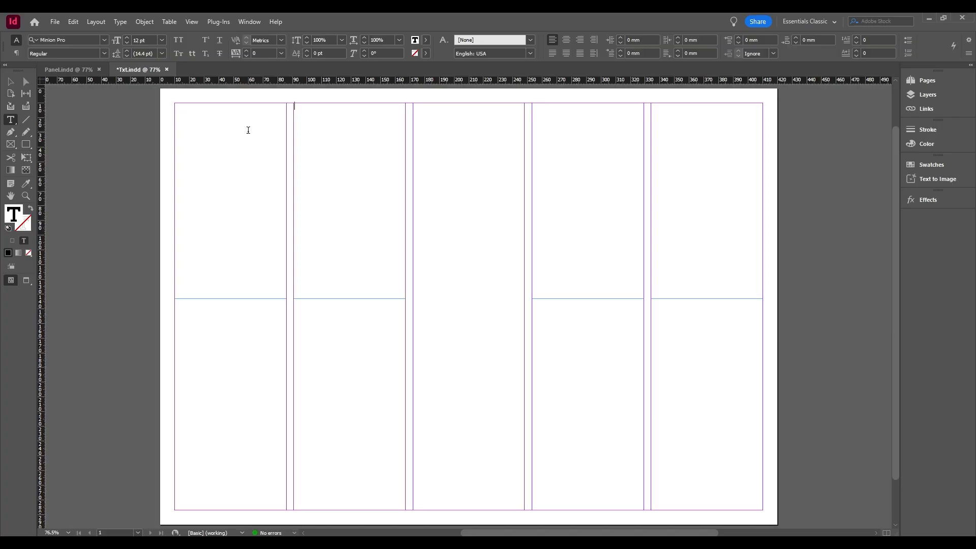
key("Escape")
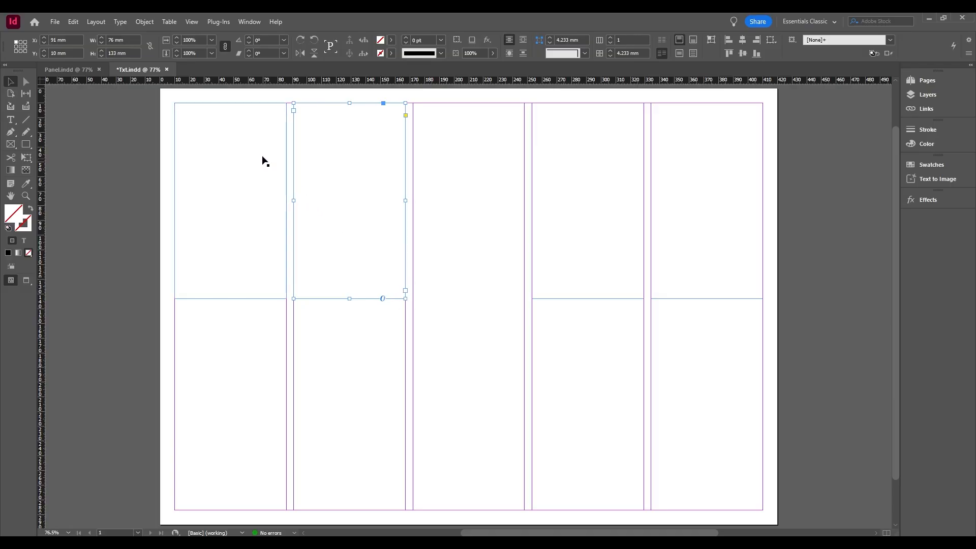
Enter the text "Incuba" in the first column's text frame.
key("t")
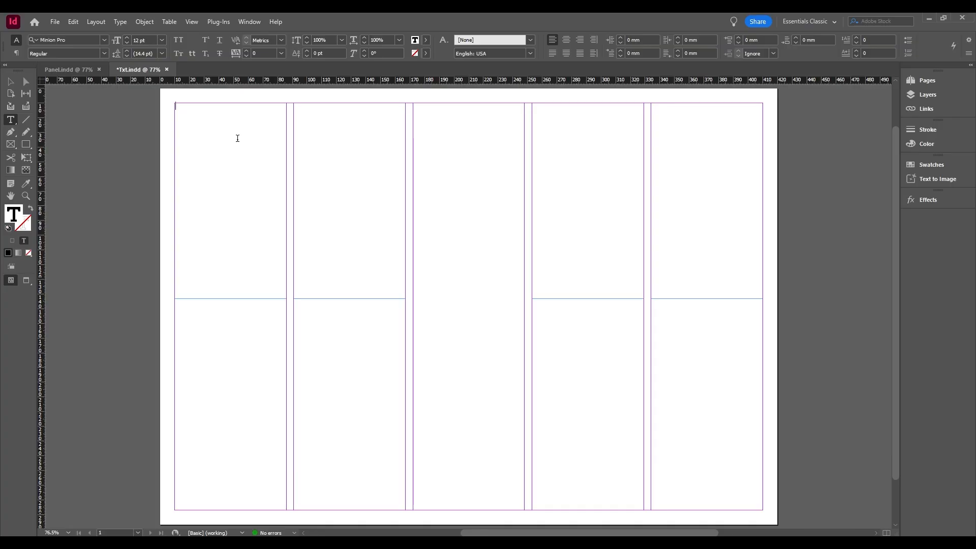
type("Incuba")
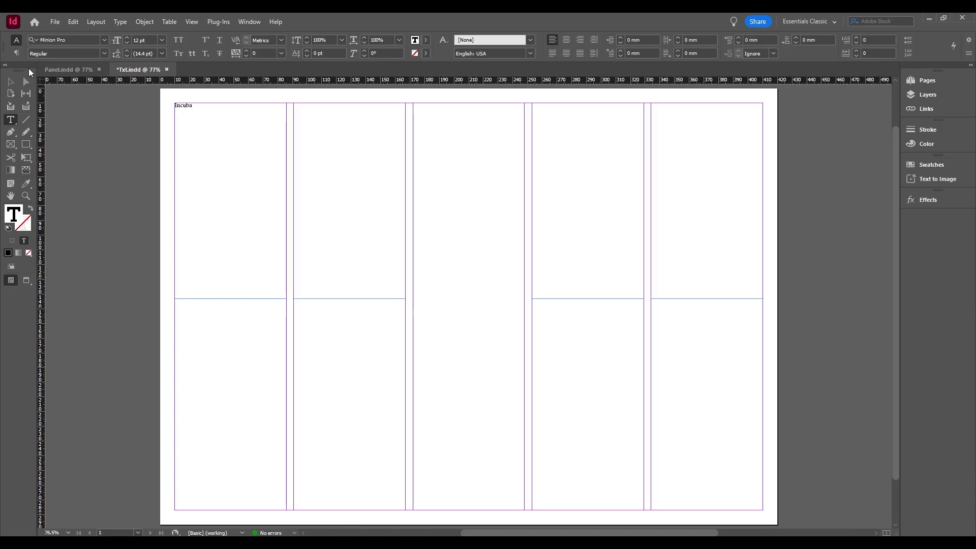
left_click(18, 81)
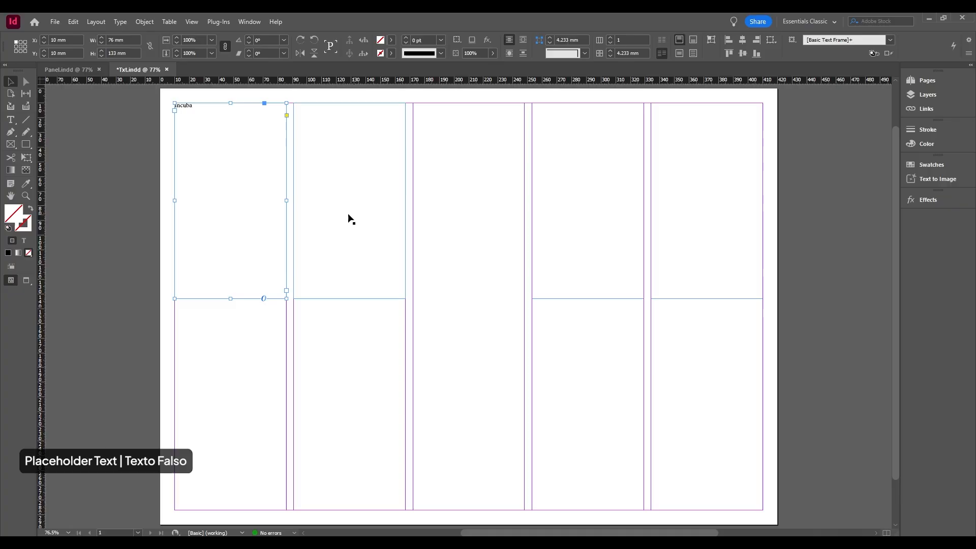
Delete all text in the first column's frame and fill the frame with placeholder text.
double_click(211, 109)
key("ctrl+a")
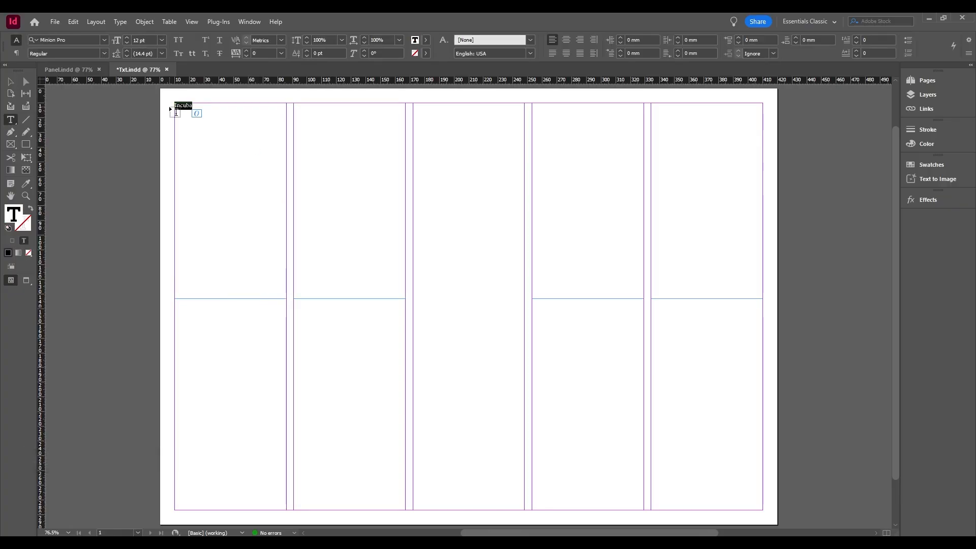
key("BackSpace")
right_click(220, 161)
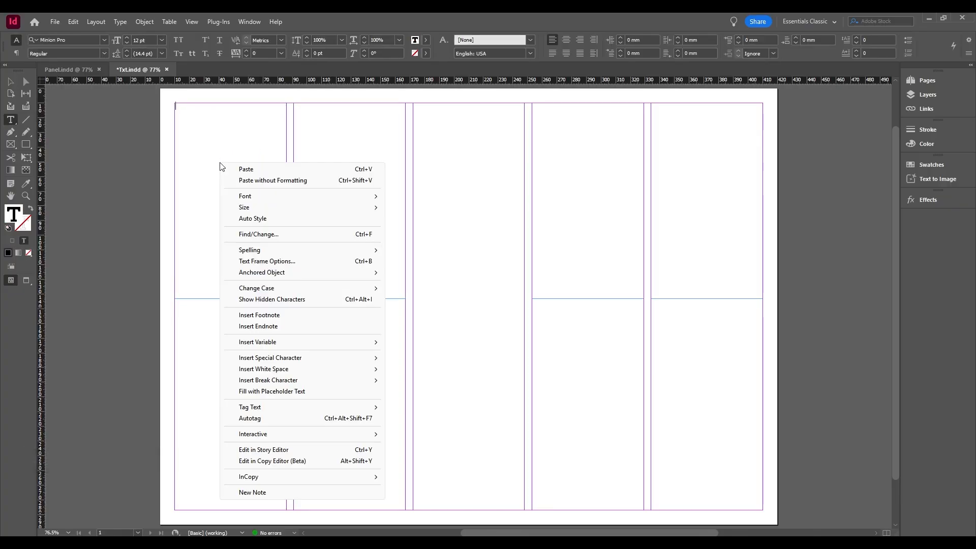
left_click(300, 393)
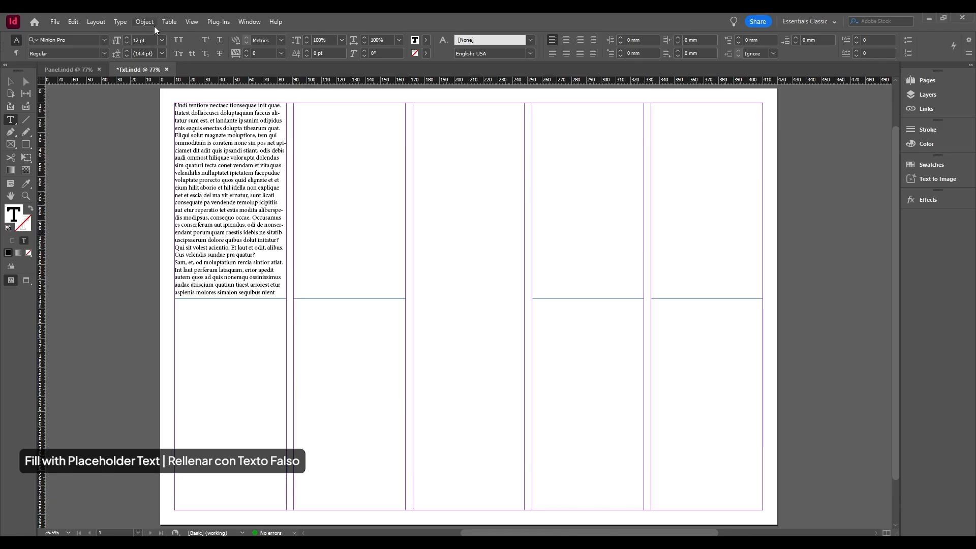
Fill the second column's text frame with placeholder text and leave text editing.
left_click(120, 21)
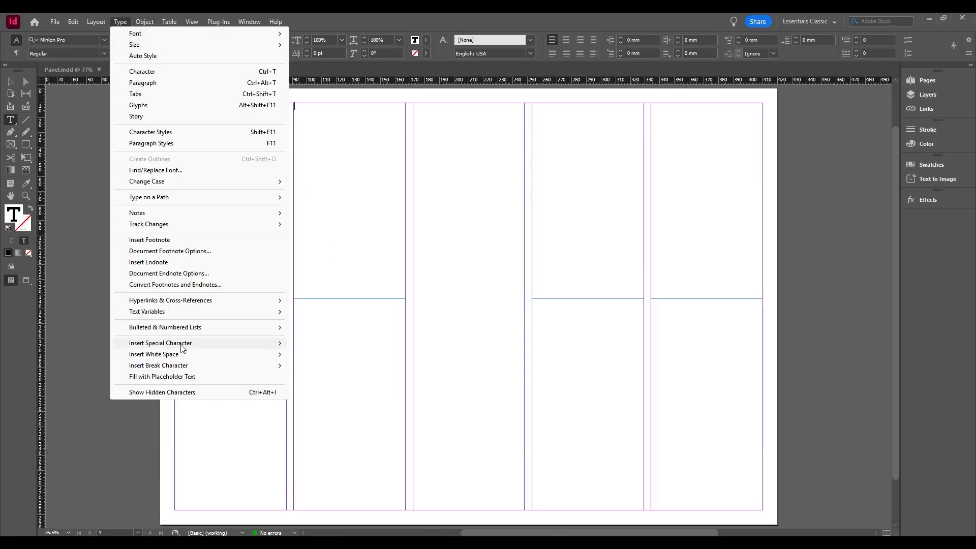
left_click(183, 377)
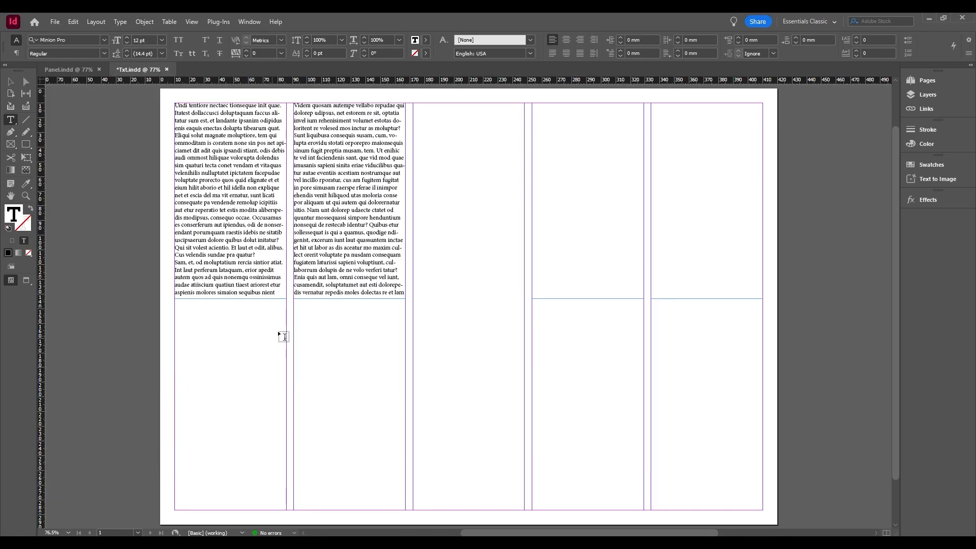
left_click(360, 274)
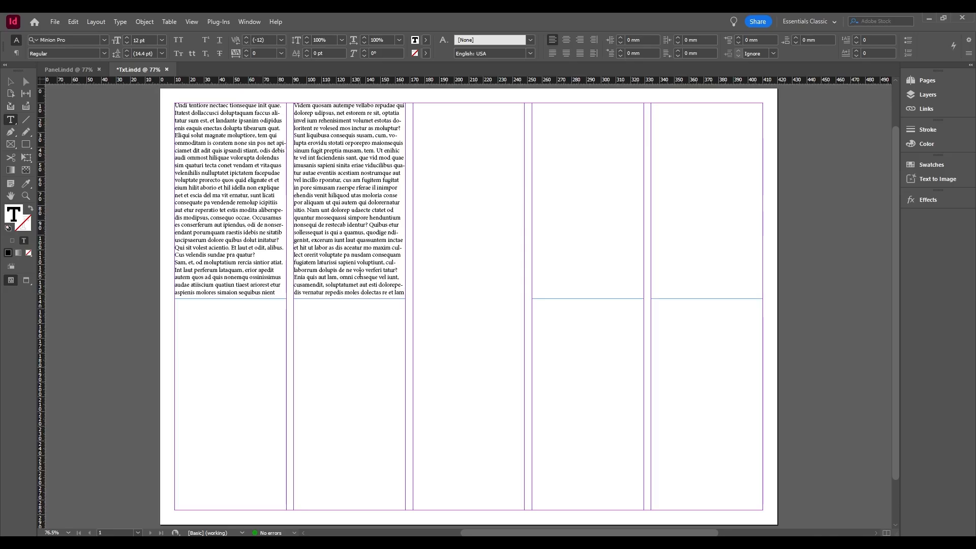
key("Escape")
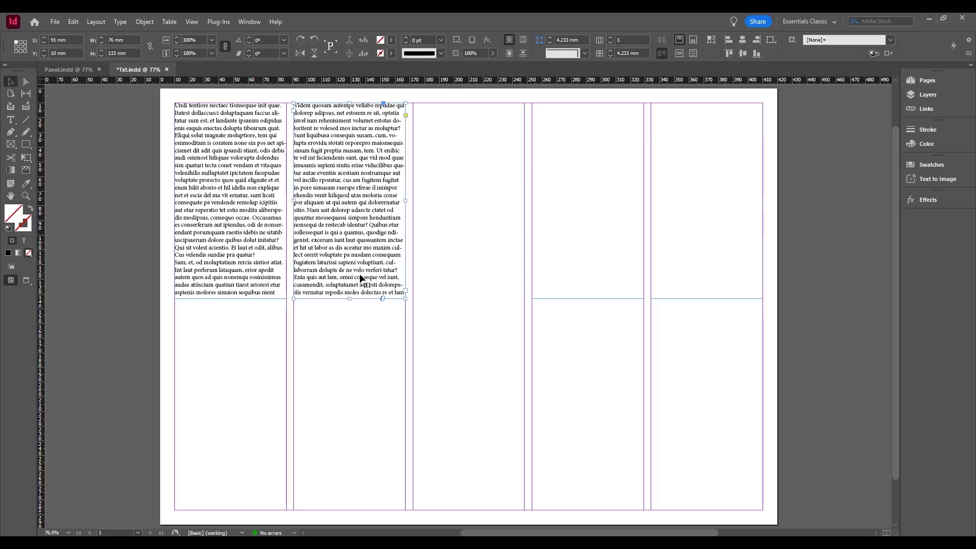
Convert the full-height third-column frame to a text frame and paste the copied Guggenheim museum text into it.
left_click(444, 256)
double_click(469, 247)
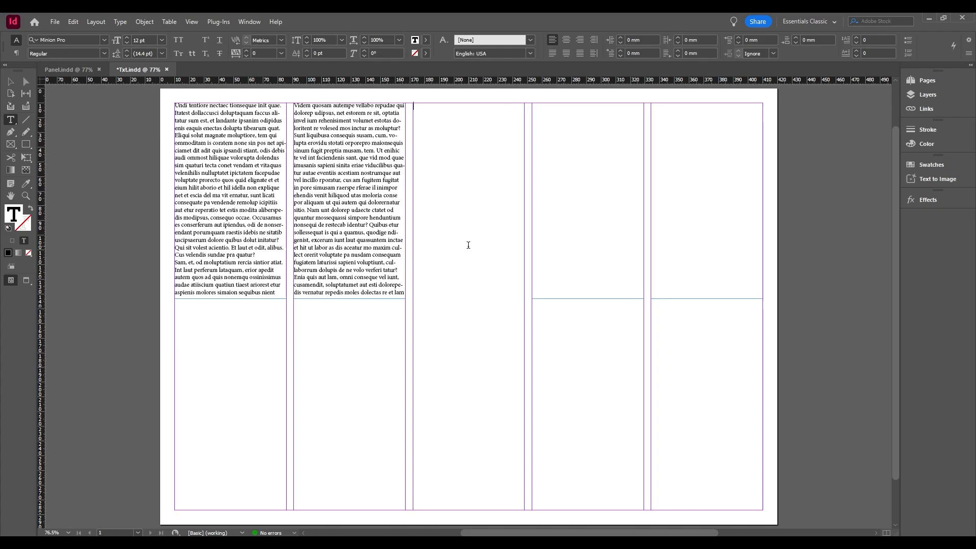
right_click(469, 247)
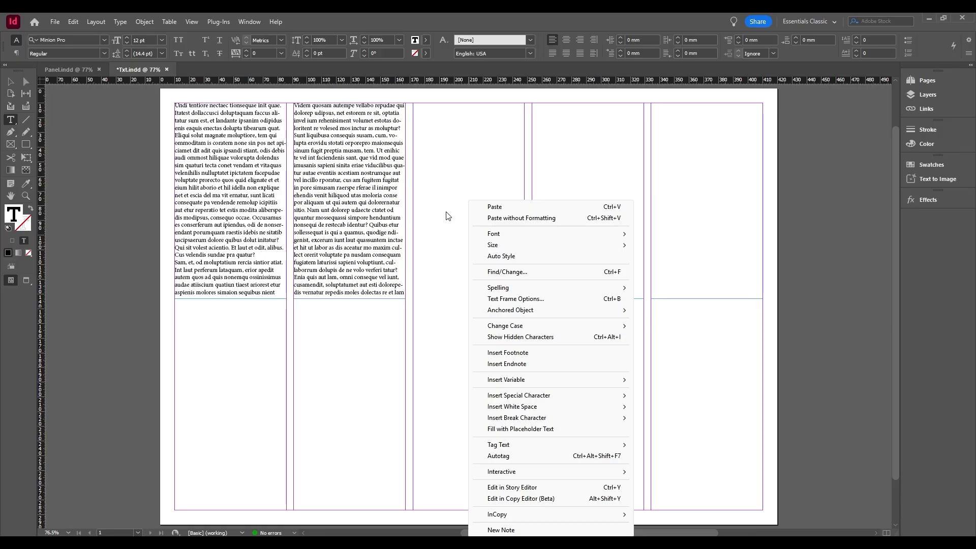
left_click(494, 207)
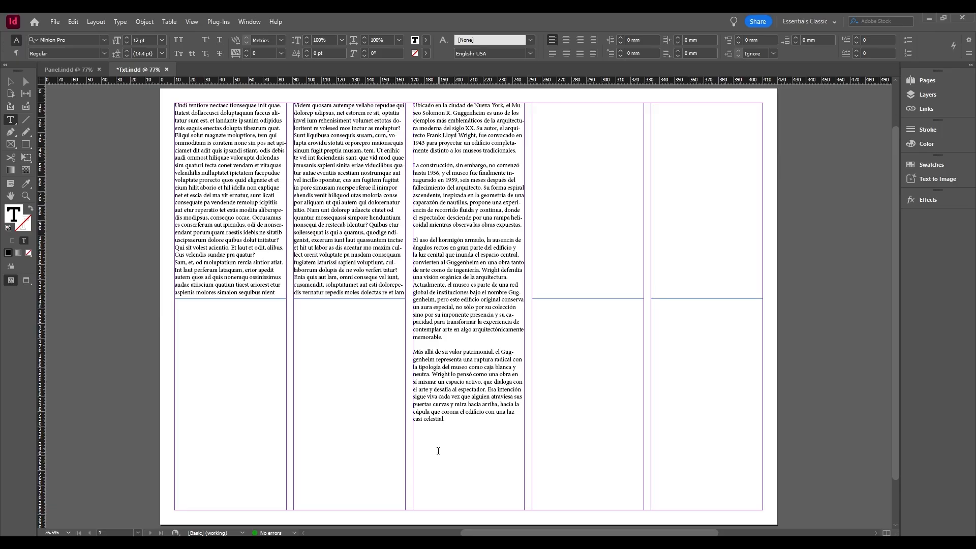
key("Escape")
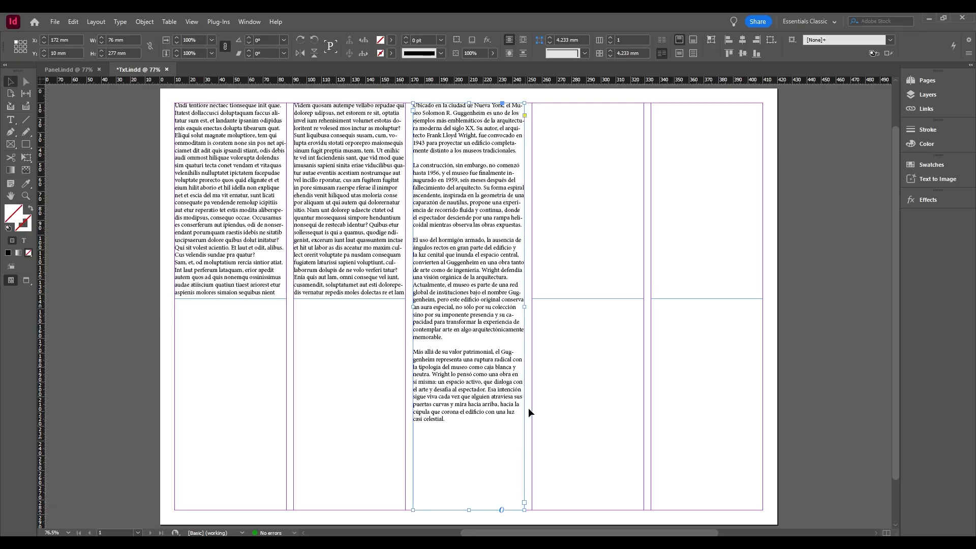
left_click(562, 367)
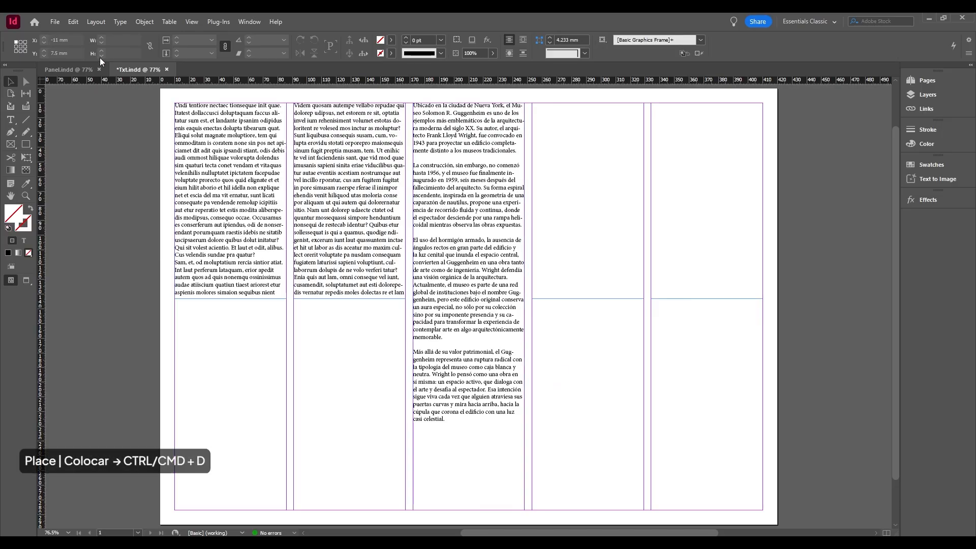
Place Museo Guggenheim.txt into the fourth column's frame, keeping the Unicode UTF8 and Spanish dictionary import options.
left_click(54, 22)
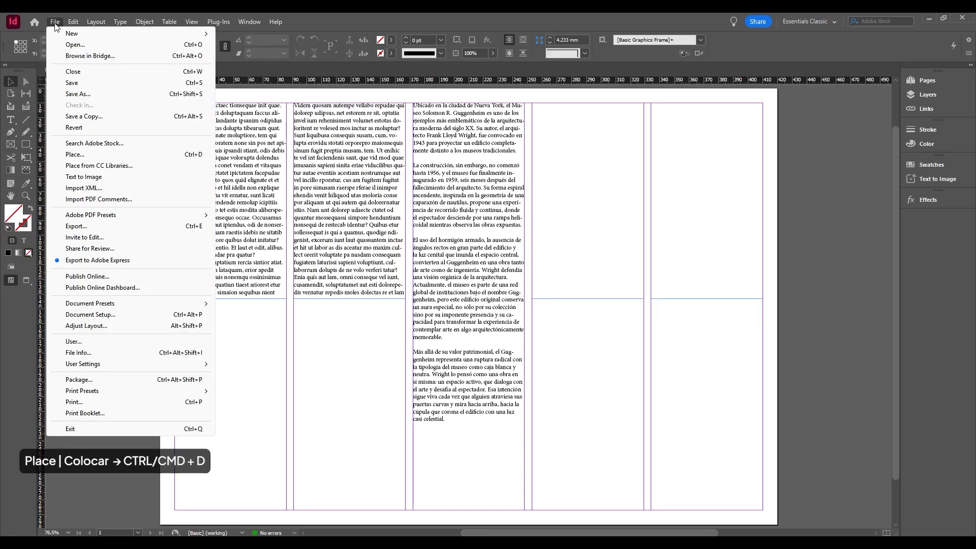
left_click(194, 155)
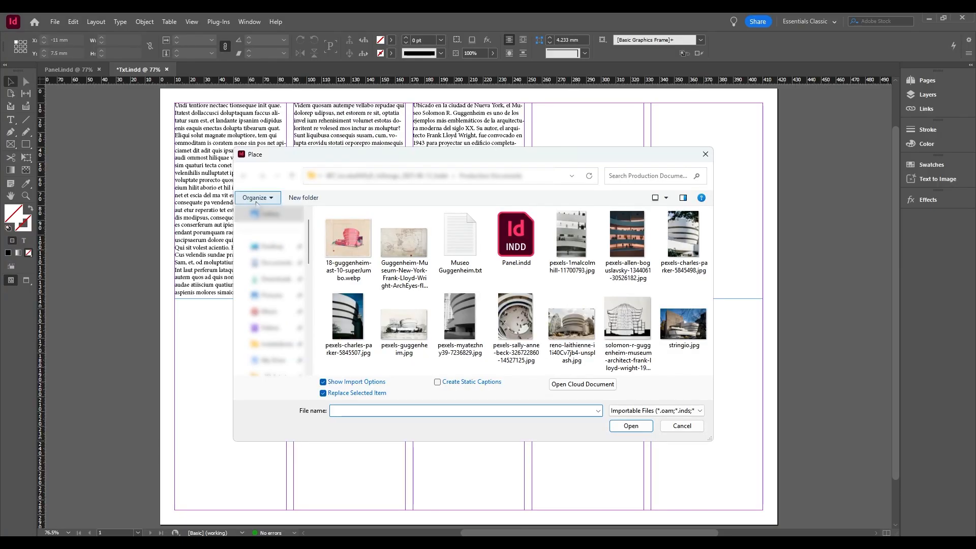
left_click(456, 265)
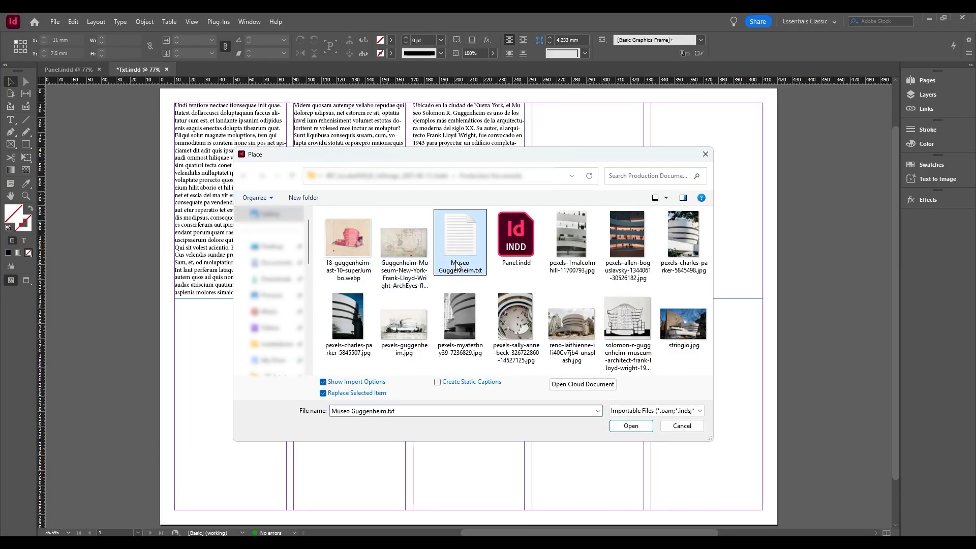
left_click(628, 429)
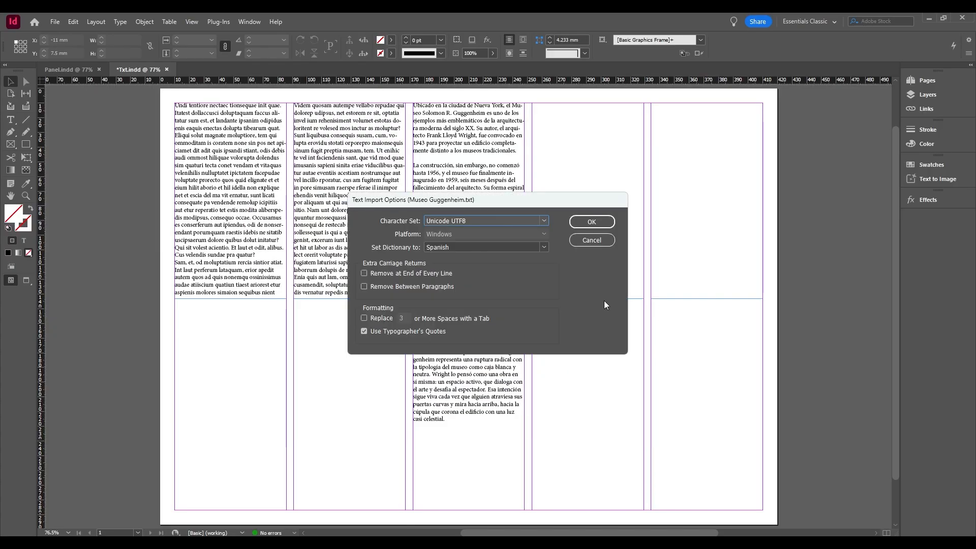
left_click(592, 222)
left_click(540, 122)
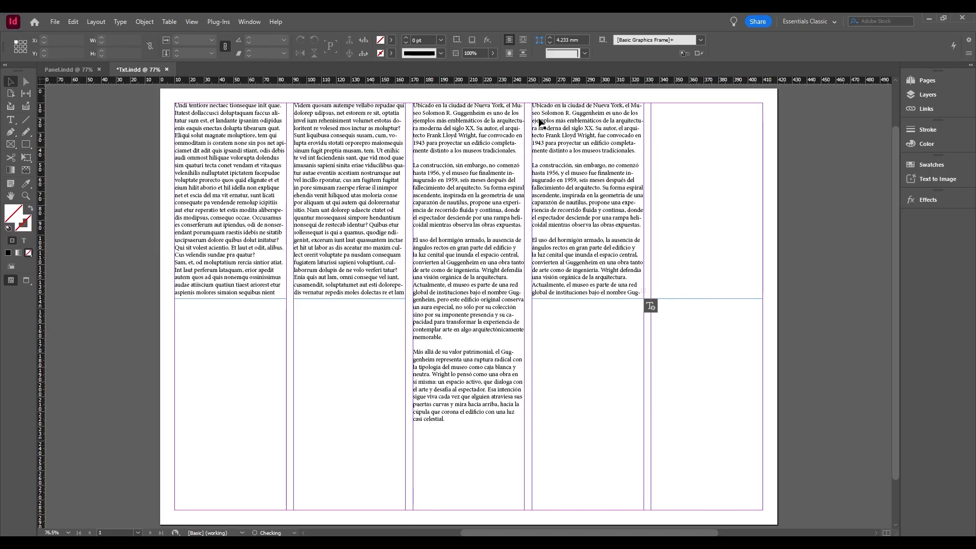
Check the preflight error details for the fourth column's text frame.
left_click(613, 259)
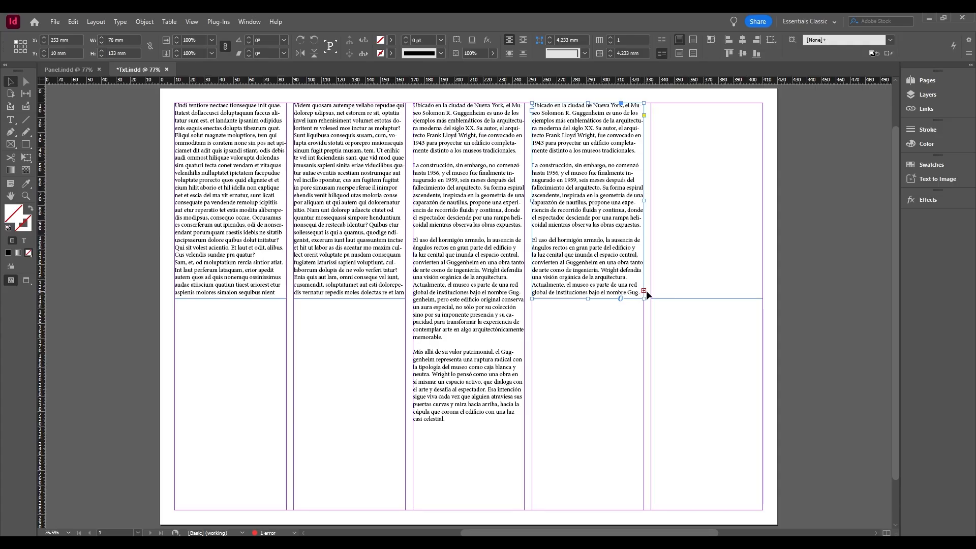
double_click(270, 533)
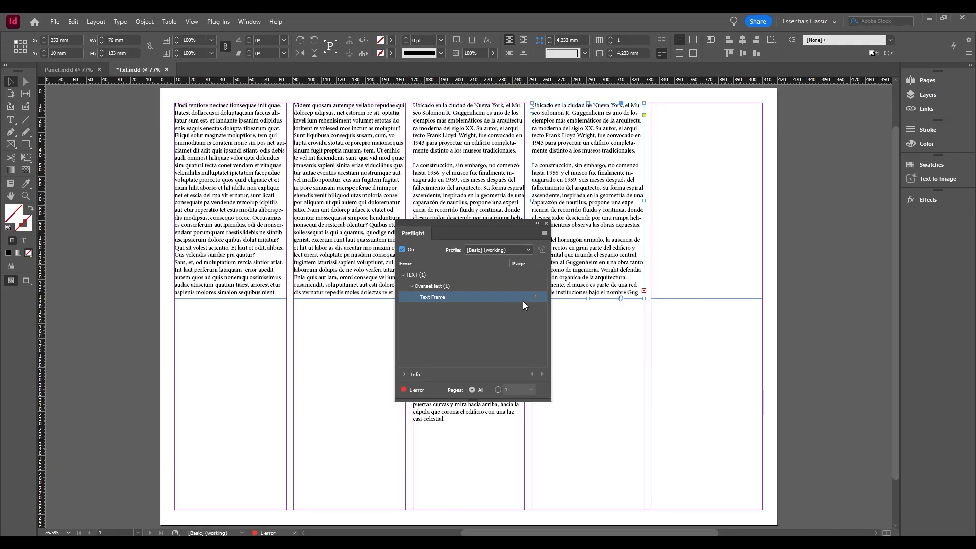
left_click(547, 224)
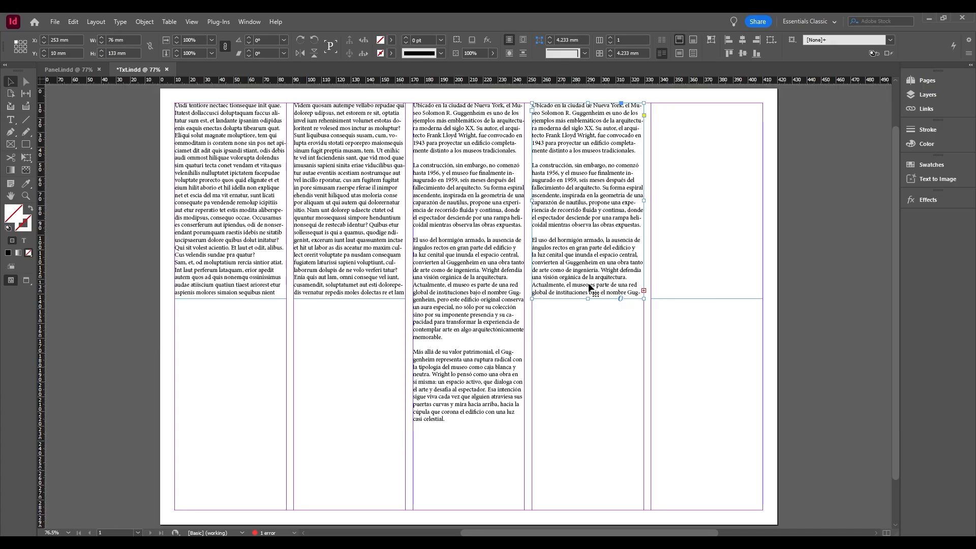
Try extending the fourth column's text frame down to a height of 251.5 mm, and undo the resize.
left_click_drag(588, 299, 578, 471)
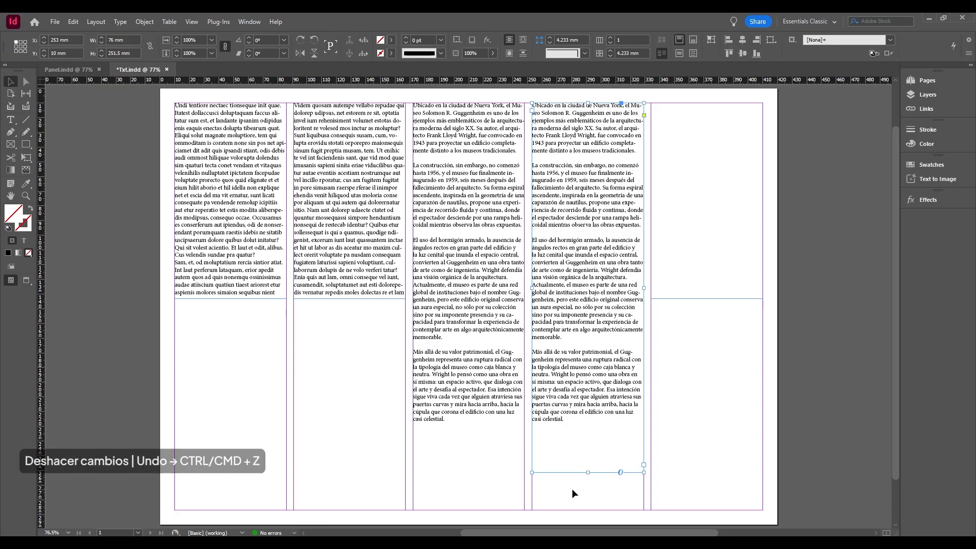
key("ctrl+z")
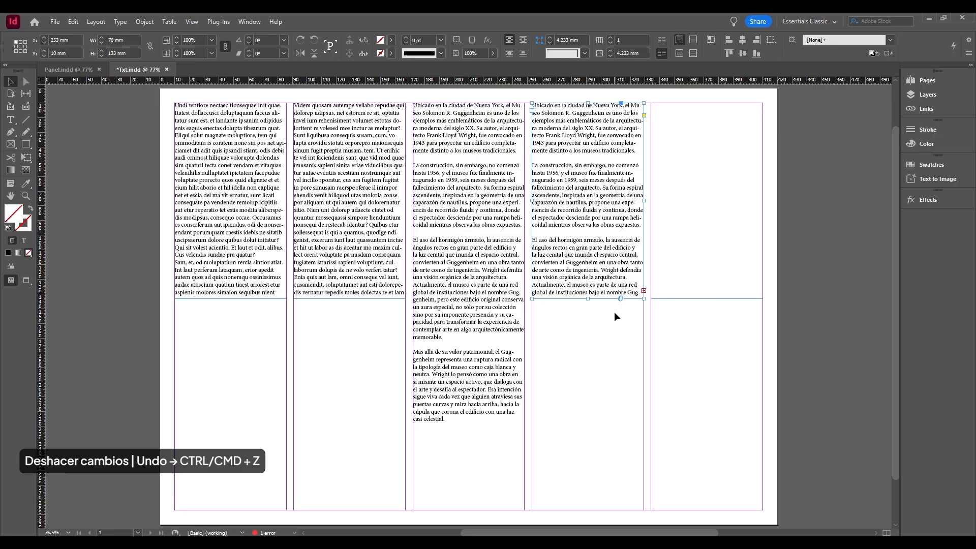
Thread the fourth column's overset text into the fifth column's frame, and extend the fourth frame to a height of 229 mm.
left_click(644, 291)
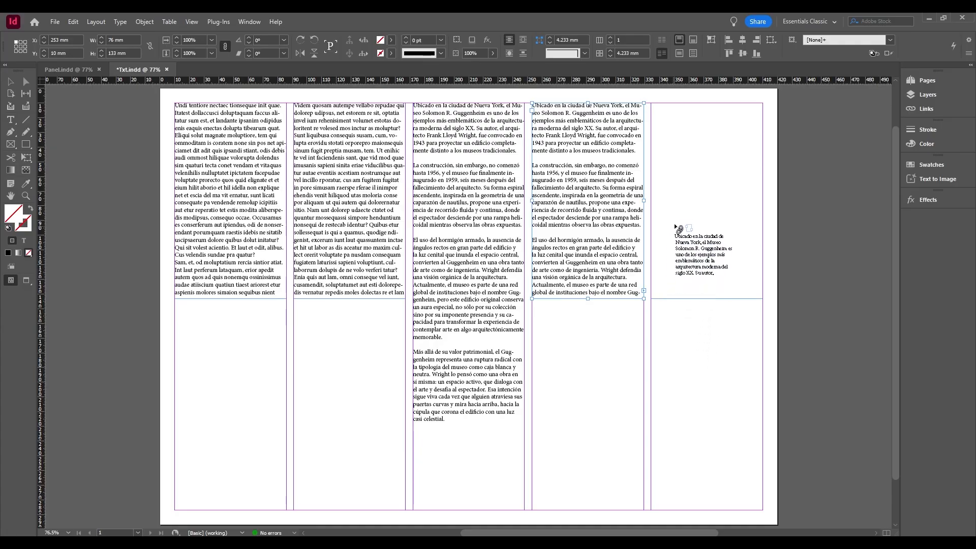
left_click(690, 154)
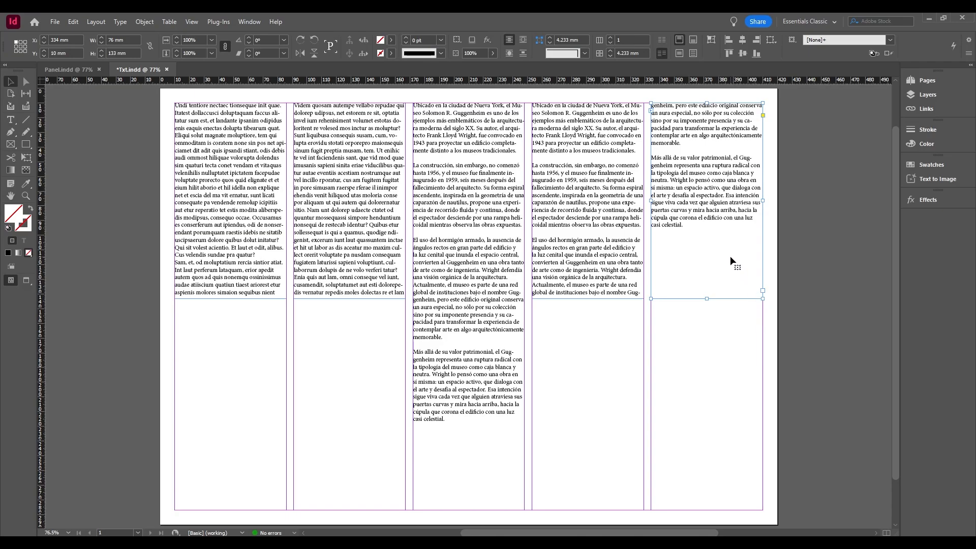
left_click(615, 286)
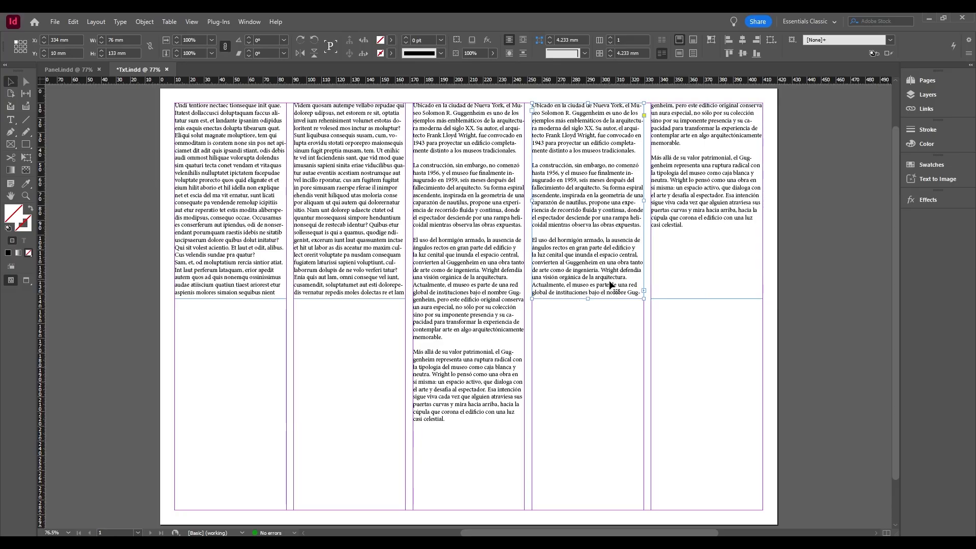
left_click_drag(589, 298, 588, 440)
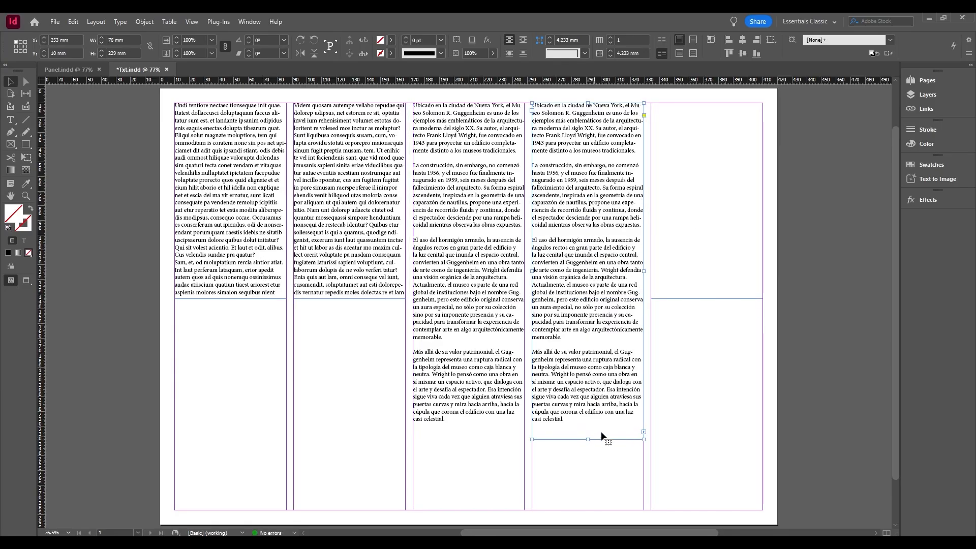
Unlink the fifth column's empty text frame from the fourth column's text thread.
left_click(688, 299)
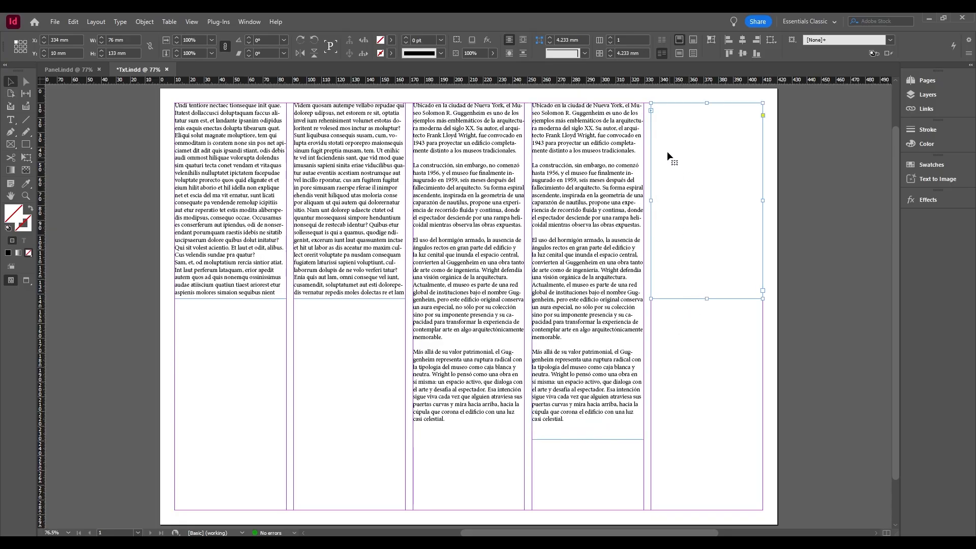
left_click(651, 111)
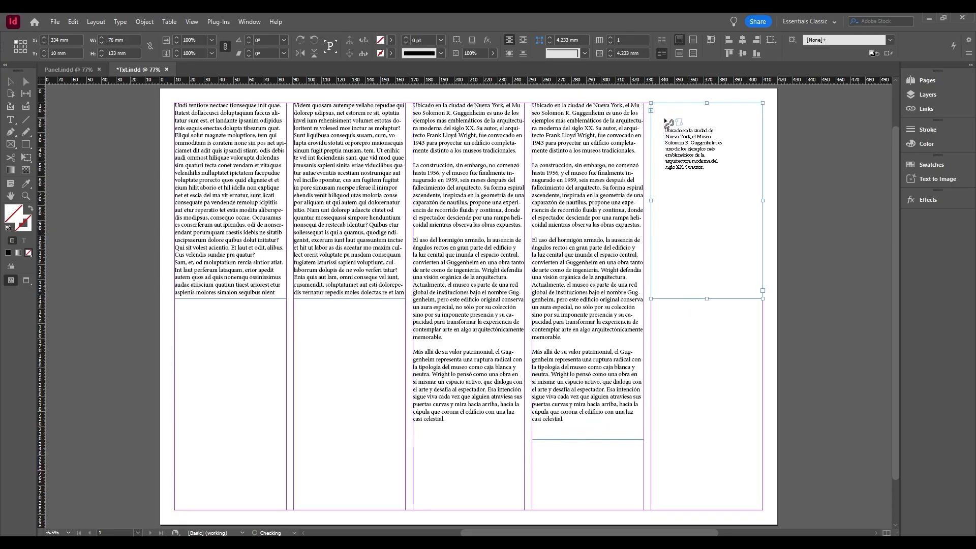
left_click(710, 172)
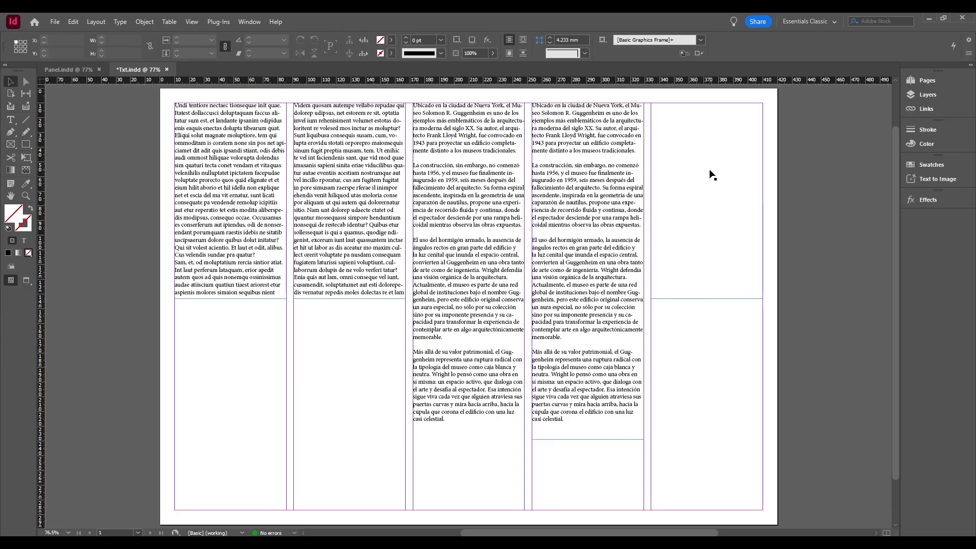
left_click(715, 196)
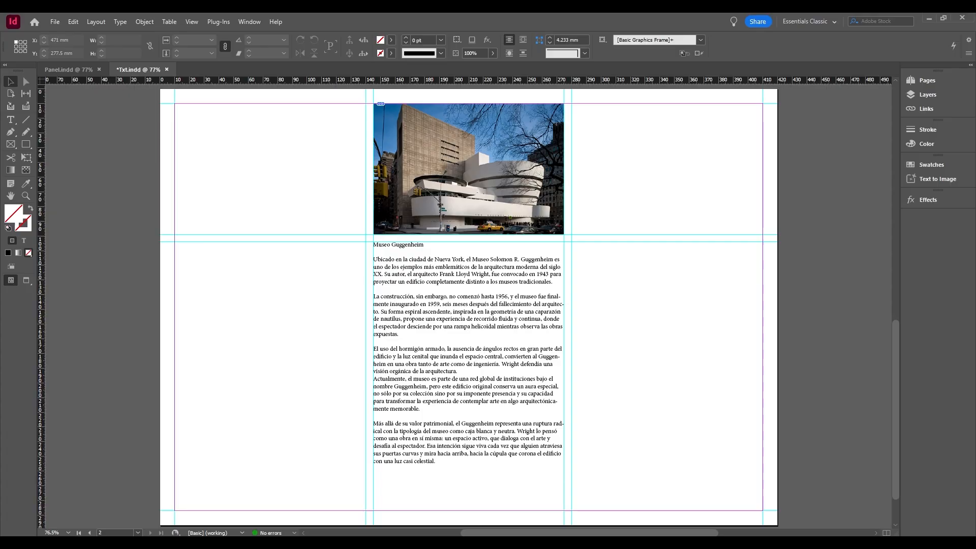
Add the Character and Paragraph panels to the workspace and leave the Character settings expanded.
left_click(257, 19)
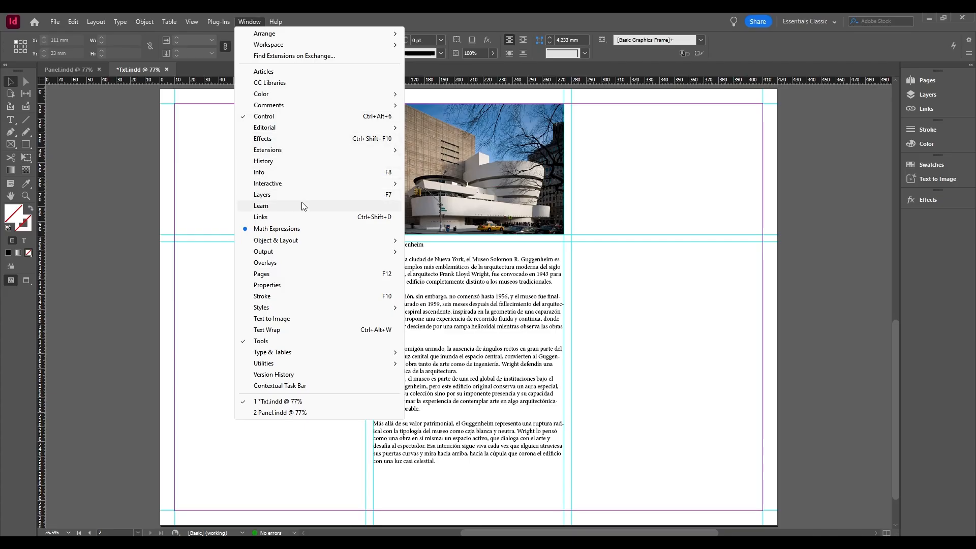
mouse_move(389, 354)
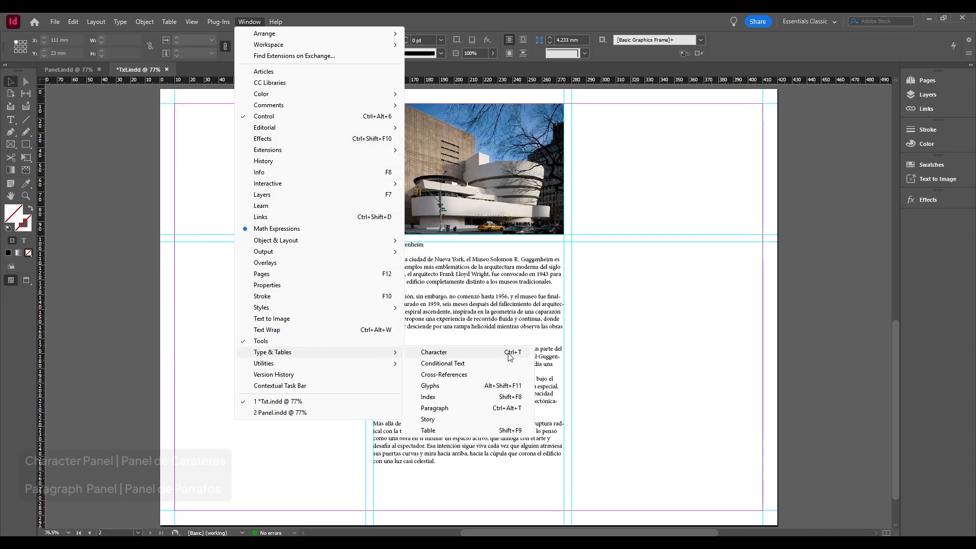
left_click(508, 356)
left_click(248, 22)
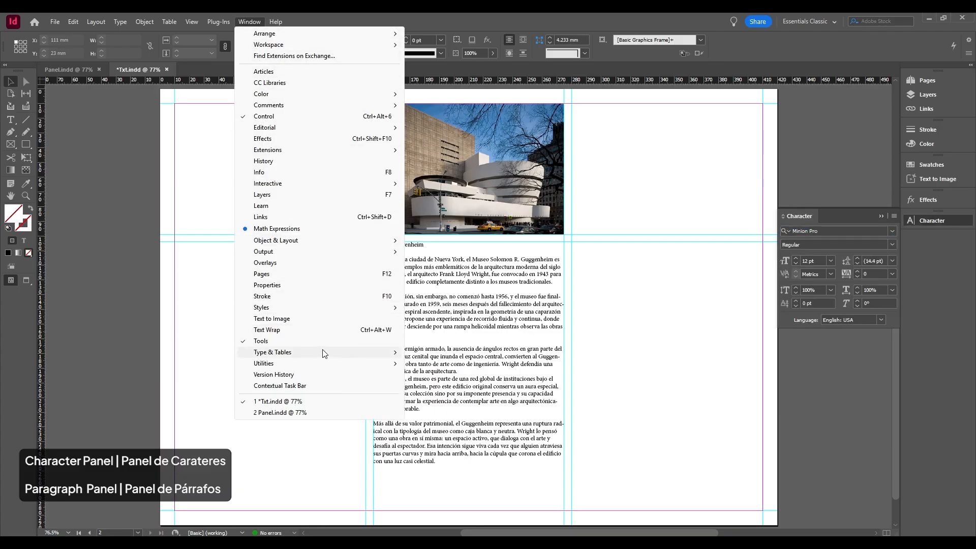
mouse_move(365, 358)
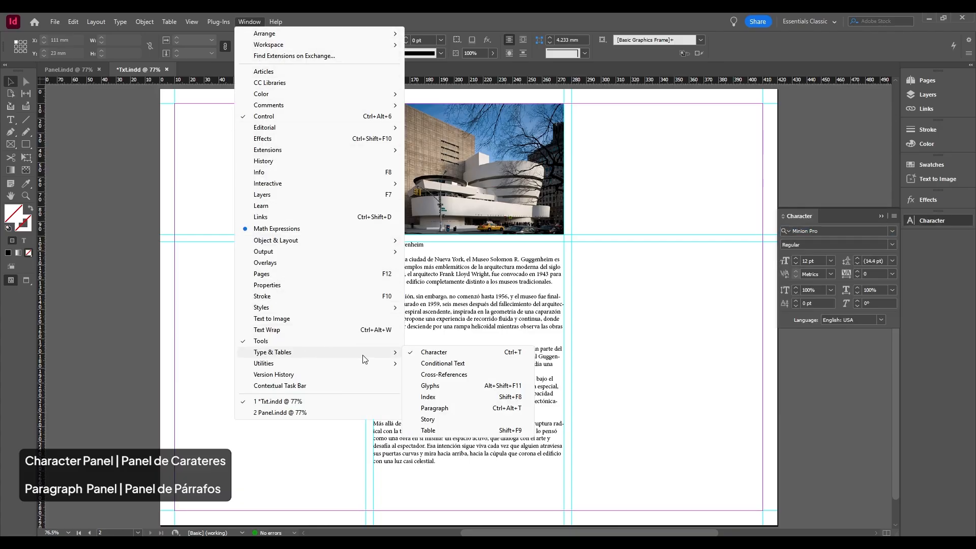
left_click(468, 409)
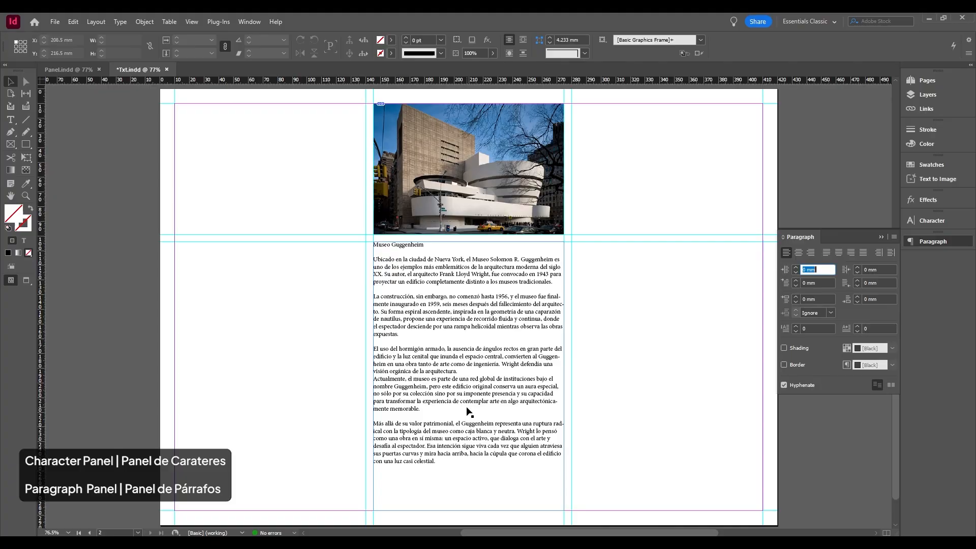
left_click(939, 222)
left_click(938, 222)
left_click(938, 221)
left_click(939, 222)
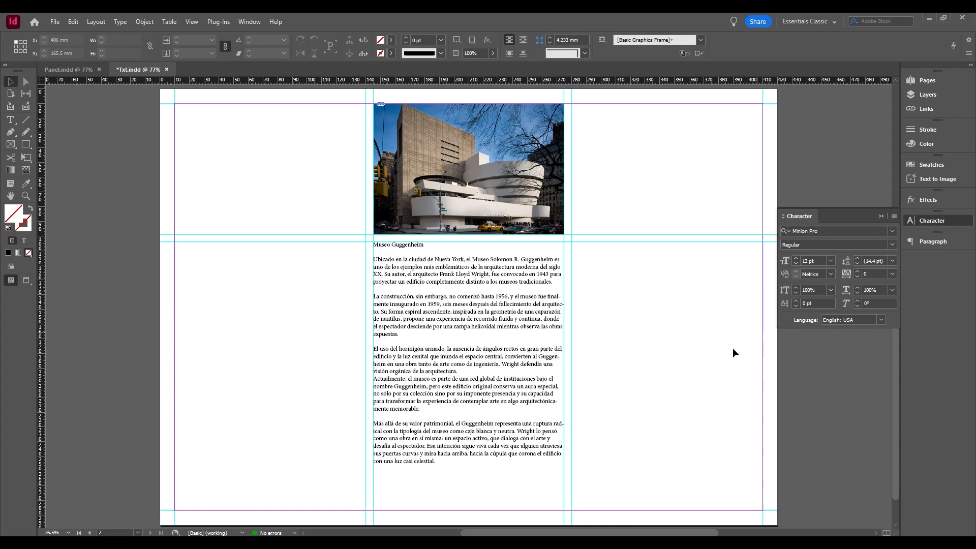
Set the font of the entire Museo Guggenheim text on page 2 to Acumin Pro.
double_click(443, 464)
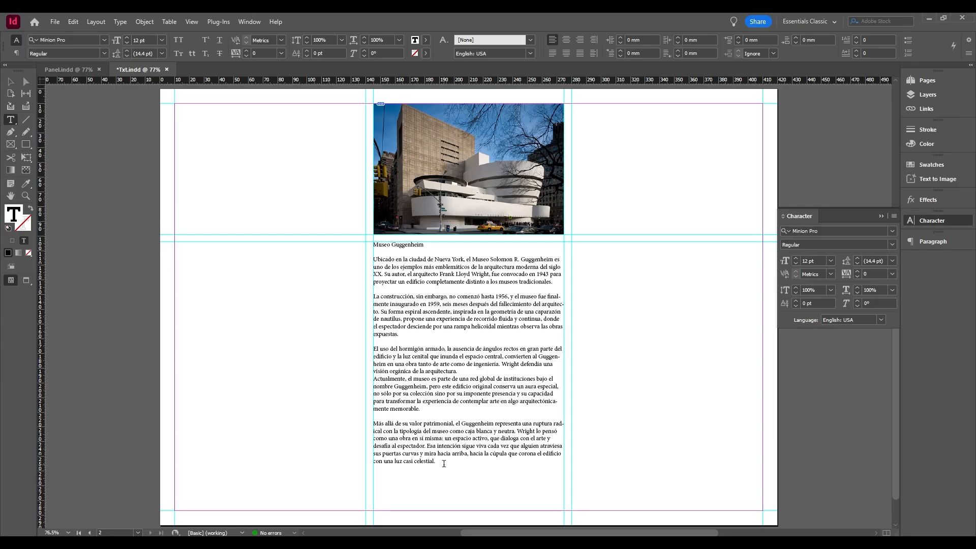
left_click_drag(444, 463, 372, 247)
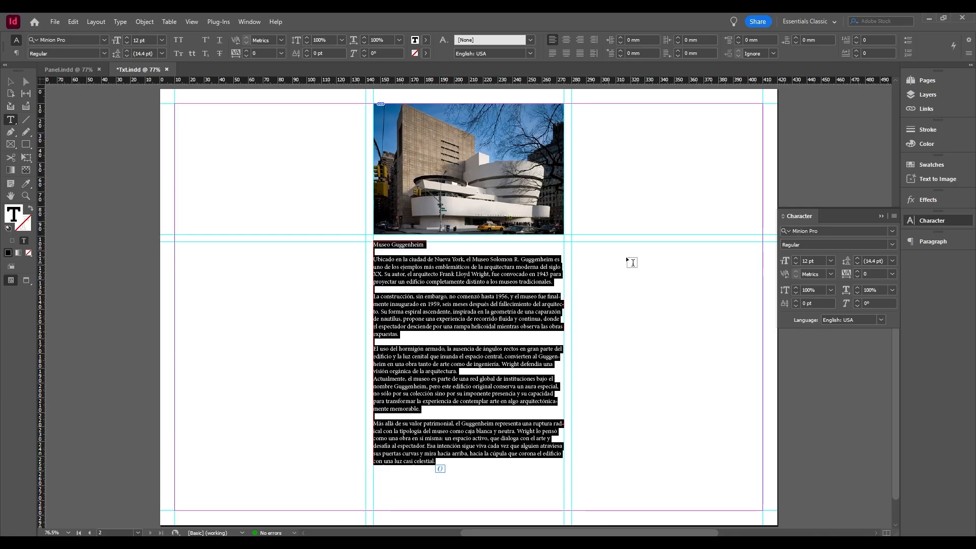
left_click(893, 230)
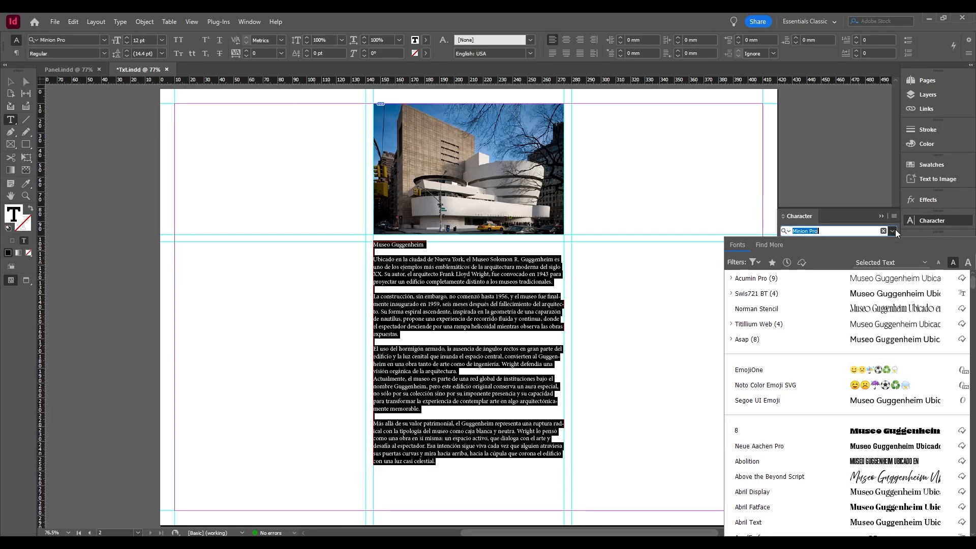
left_click(834, 279)
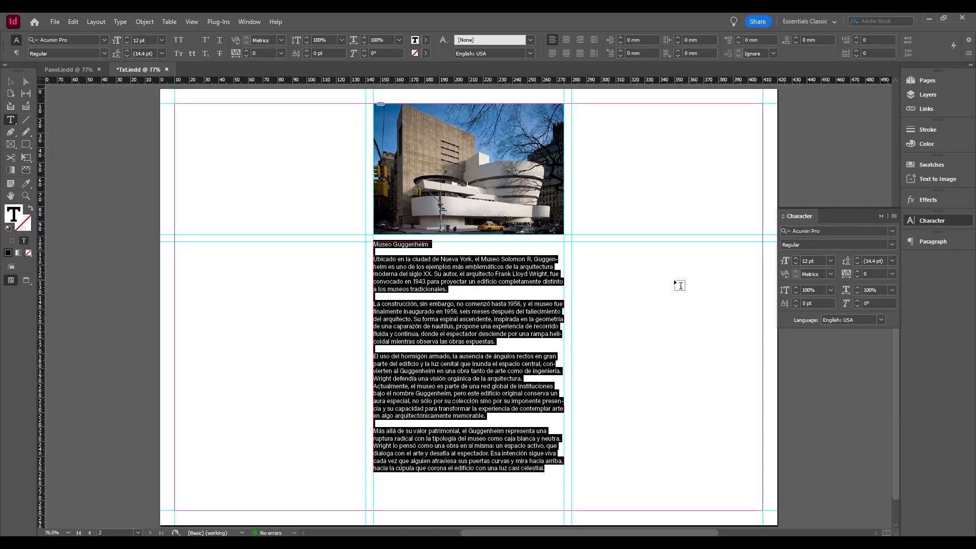
Format the "Museo Guggenheim" heading as Semibold at 24 pt, and collapse the Character settings.
left_click_drag(473, 249, 370, 249)
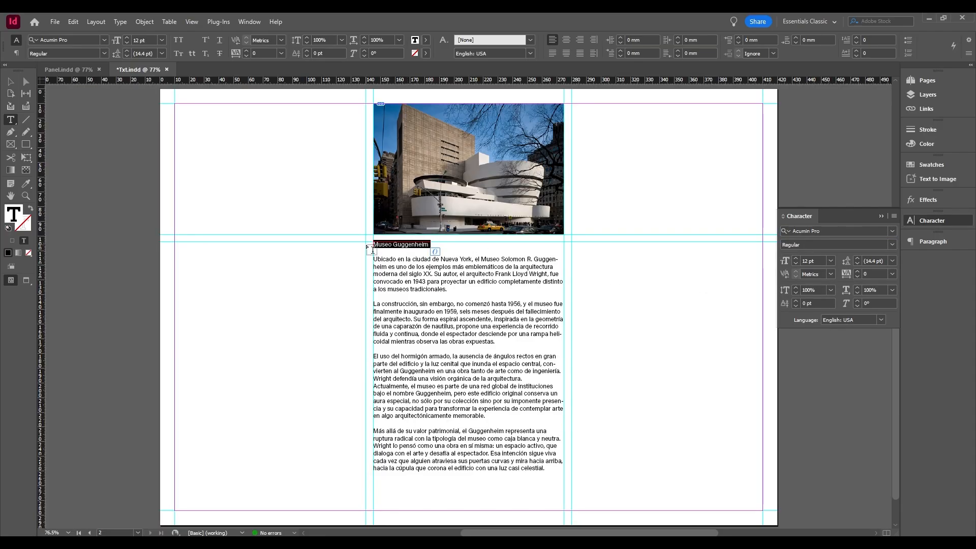
left_click(847, 245)
left_click(892, 245)
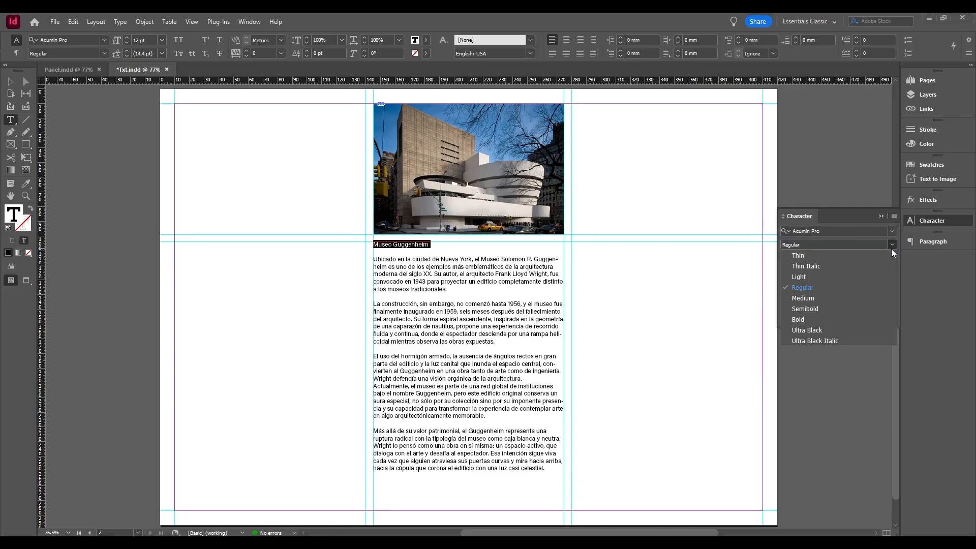
left_click(838, 307)
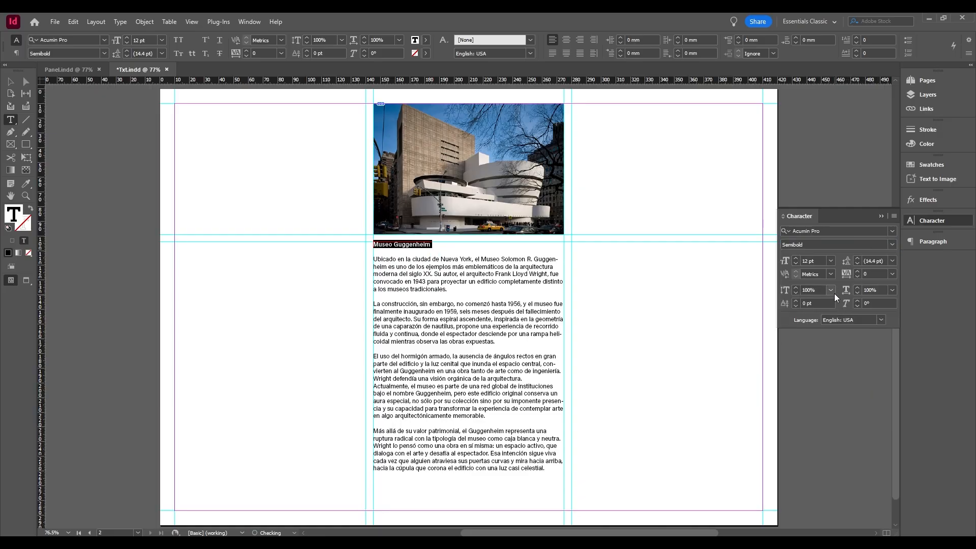
left_click(831, 262)
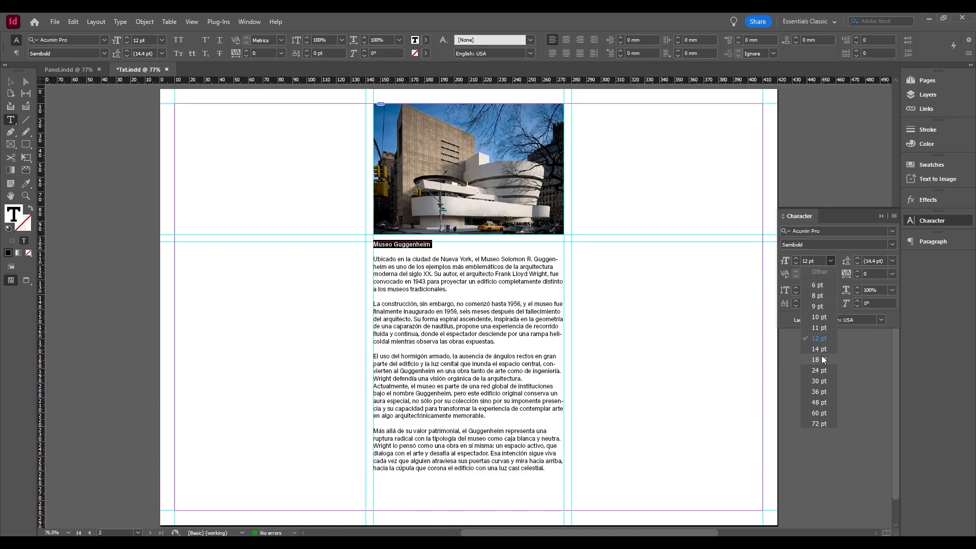
left_click(820, 370)
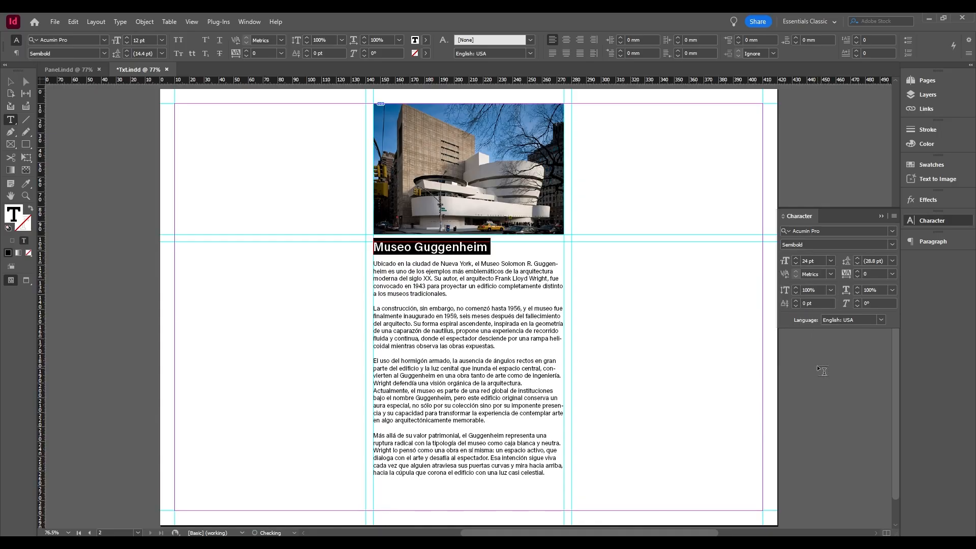
left_click(522, 310)
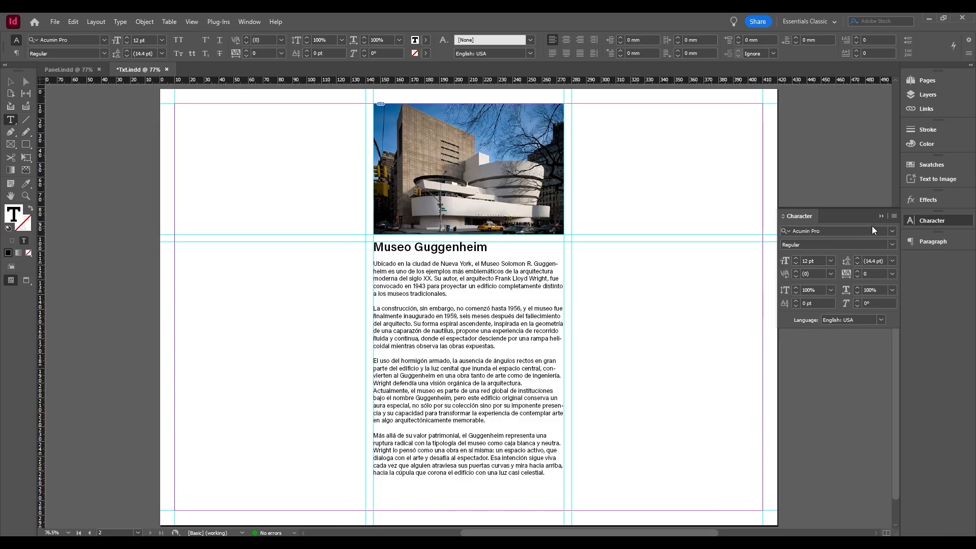
left_click(884, 217)
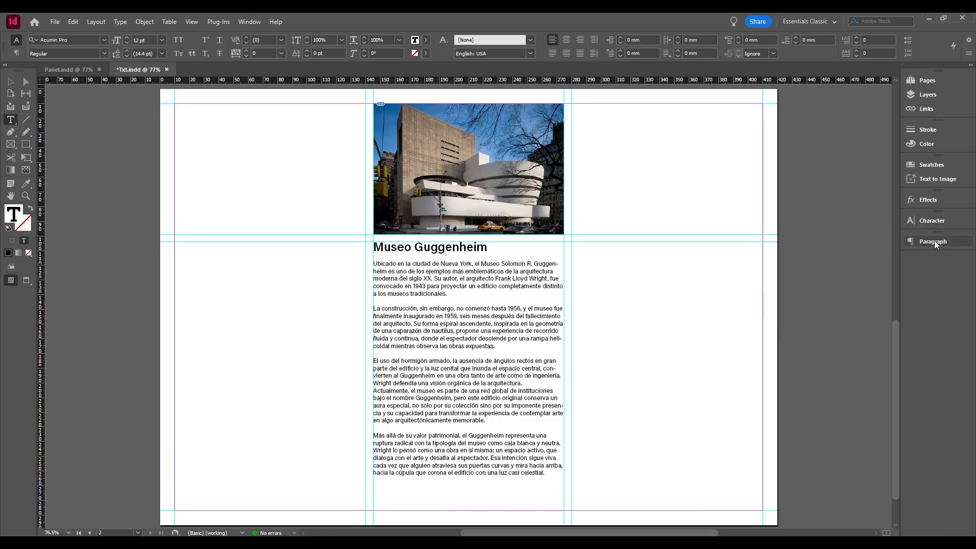
Try centre and right alignment on the second paragraph of the museum text, and restore its left alignment.
left_click(935, 242)
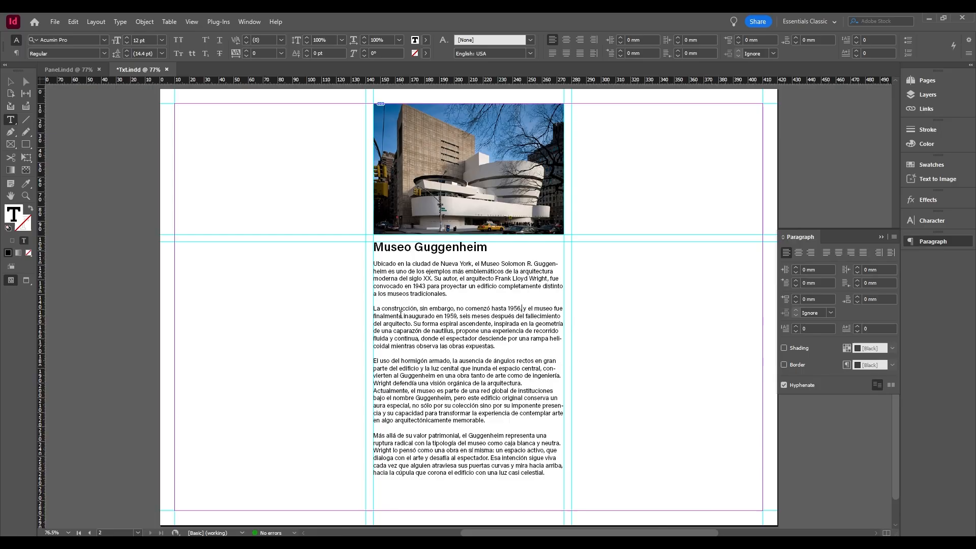
left_click(398, 316)
left_click(799, 254)
left_click(811, 254)
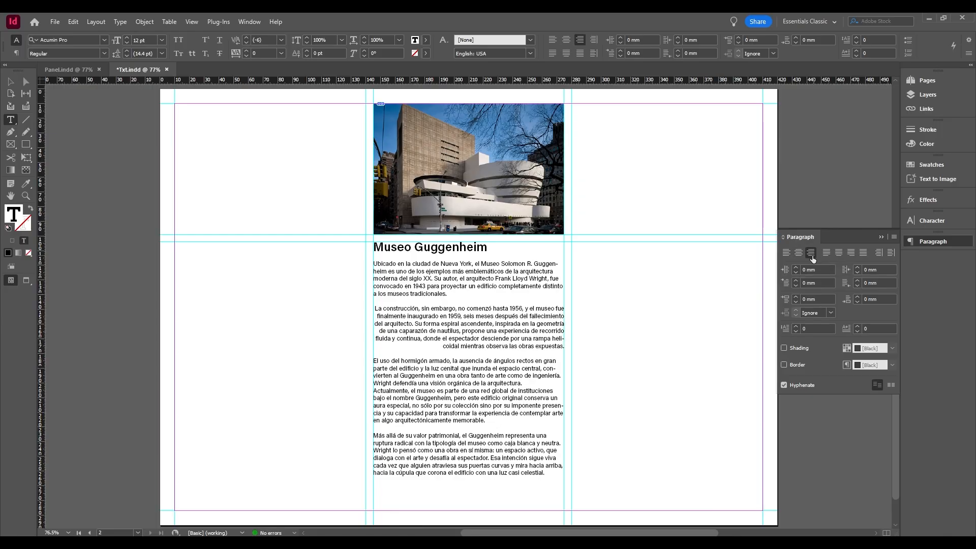
left_click(788, 254)
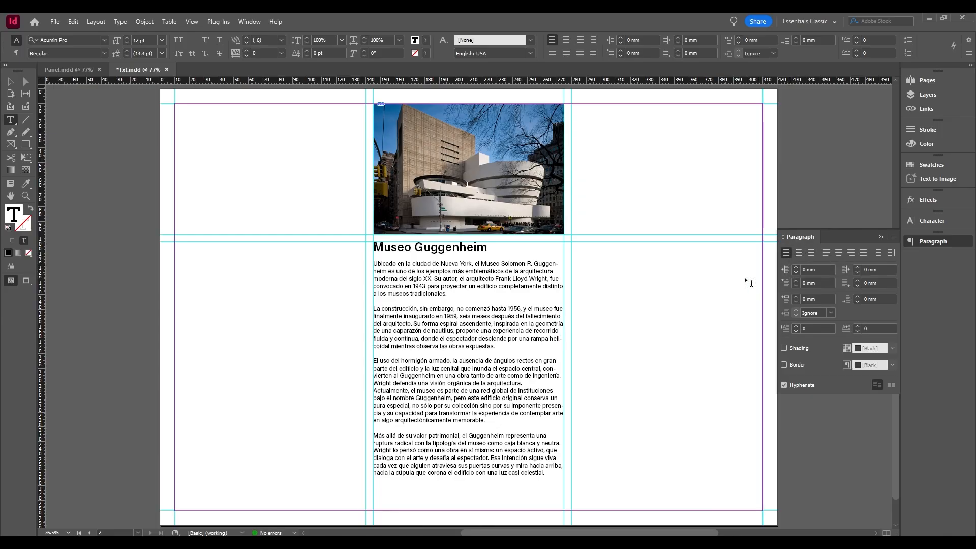
Try a left indent on the first body paragraph and return the indent to 0 mm.
left_click(428, 264)
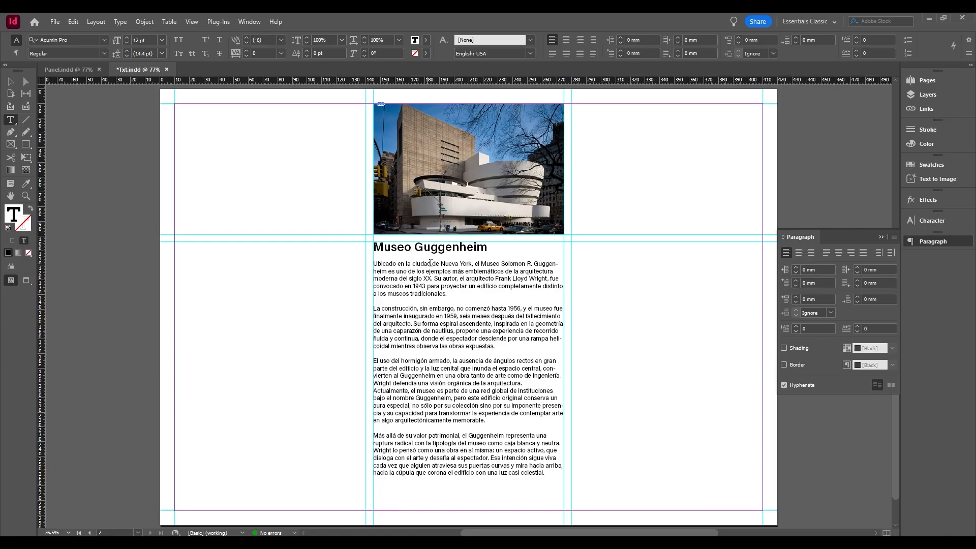
left_click(796, 267)
left_click(796, 267)
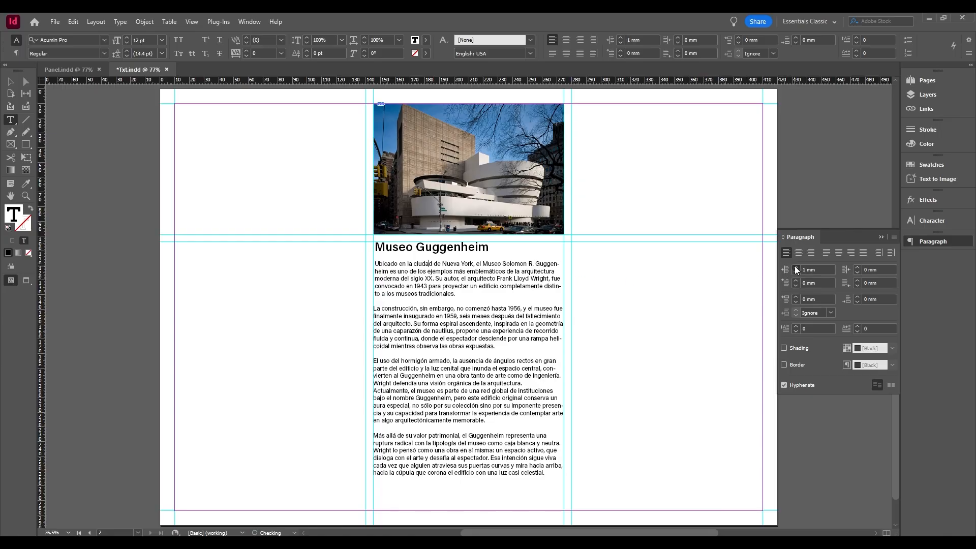
left_click(796, 272)
left_click(796, 272)
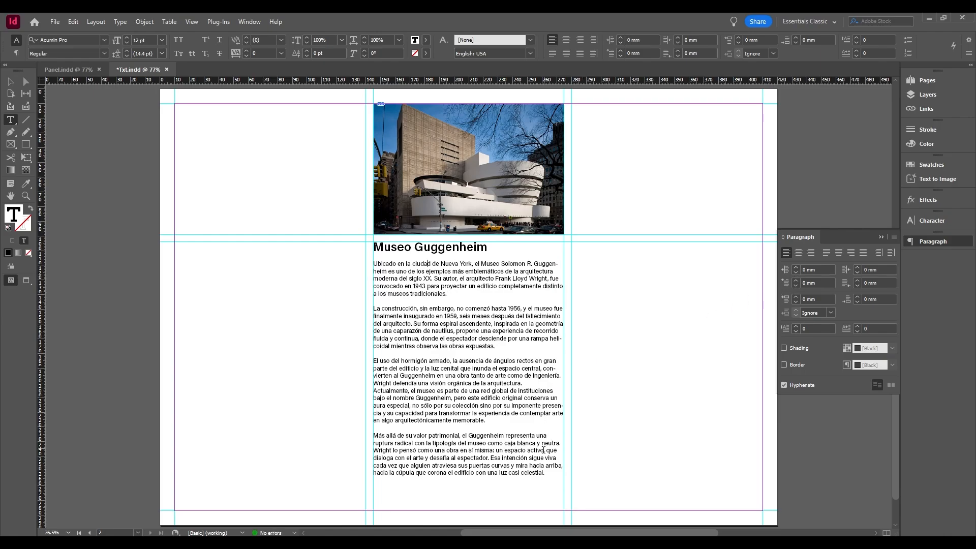
Color the last paragraph of the museum text pure red, ff0000, using the Color Picker.
left_click_drag(547, 474, 369, 433)
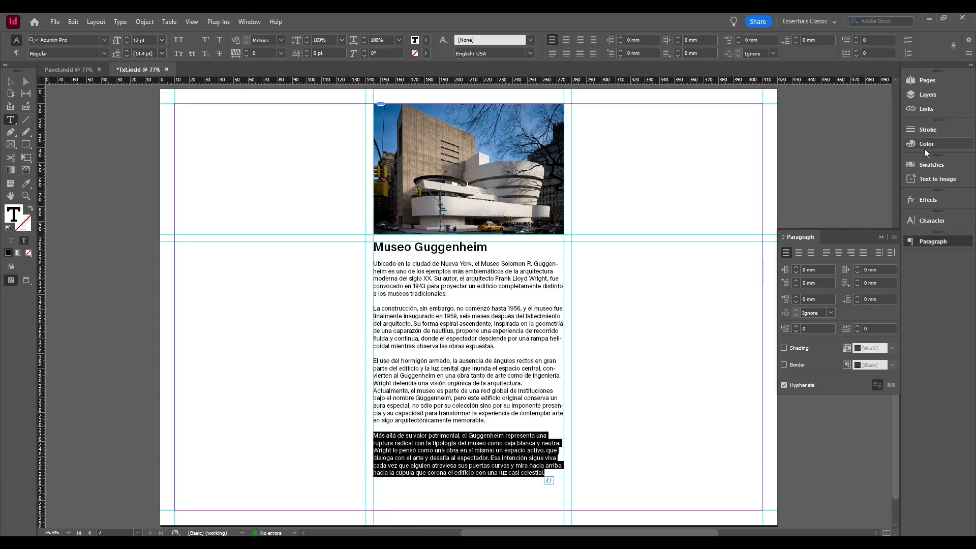
left_click(938, 145)
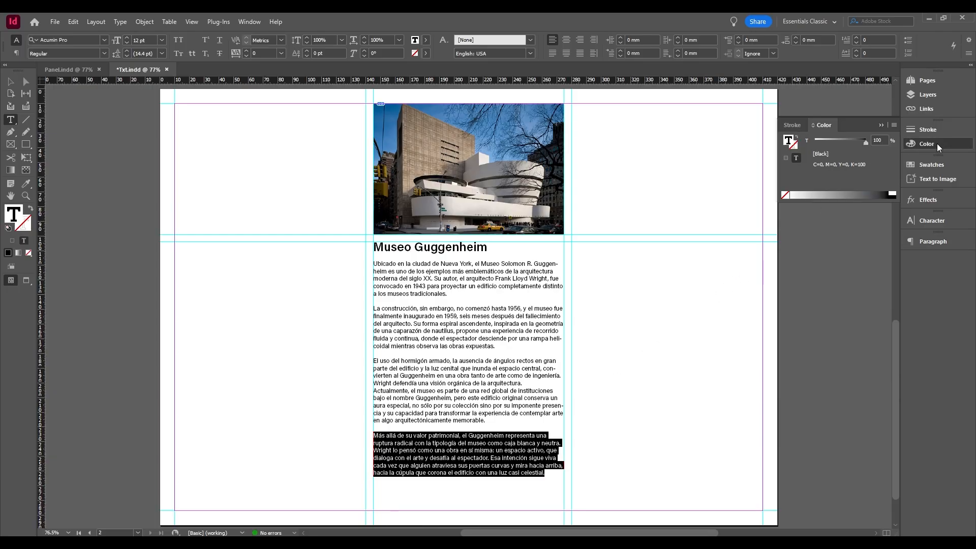
double_click(790, 141)
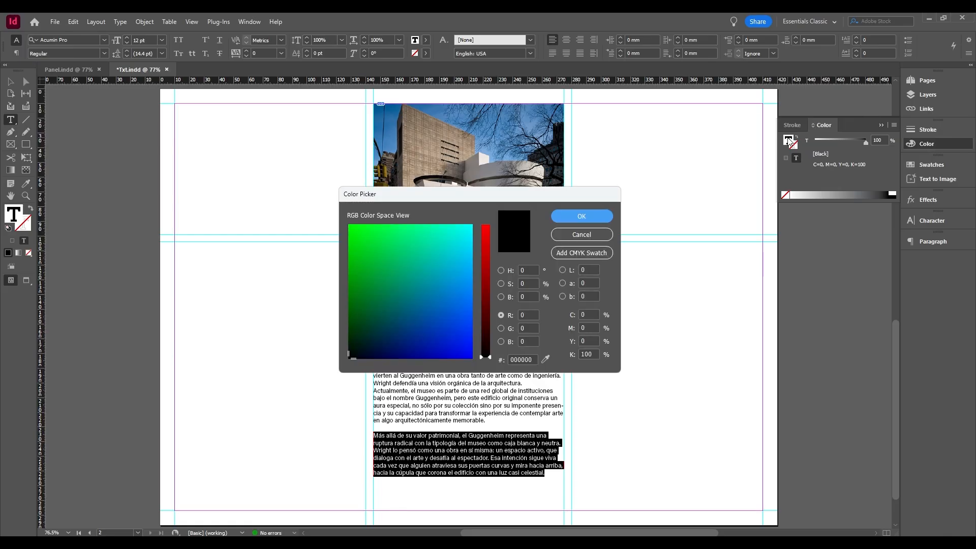
left_click(502, 271)
left_click_drag(468, 248, 472, 229)
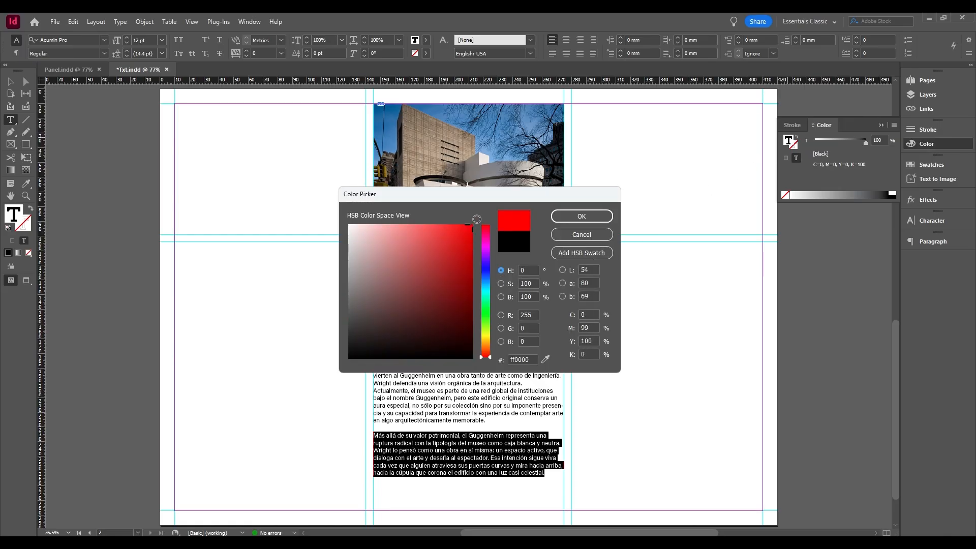
left_click(584, 218)
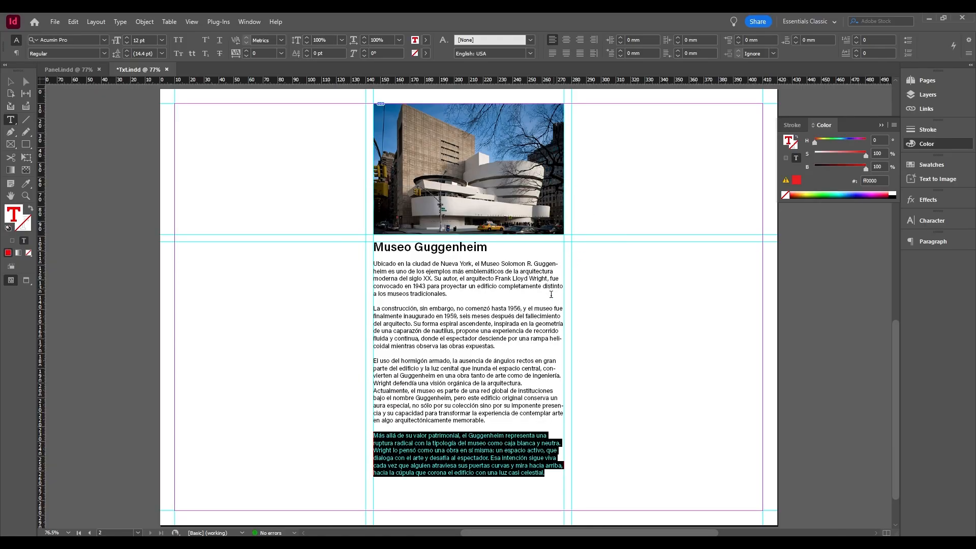
left_click(522, 374)
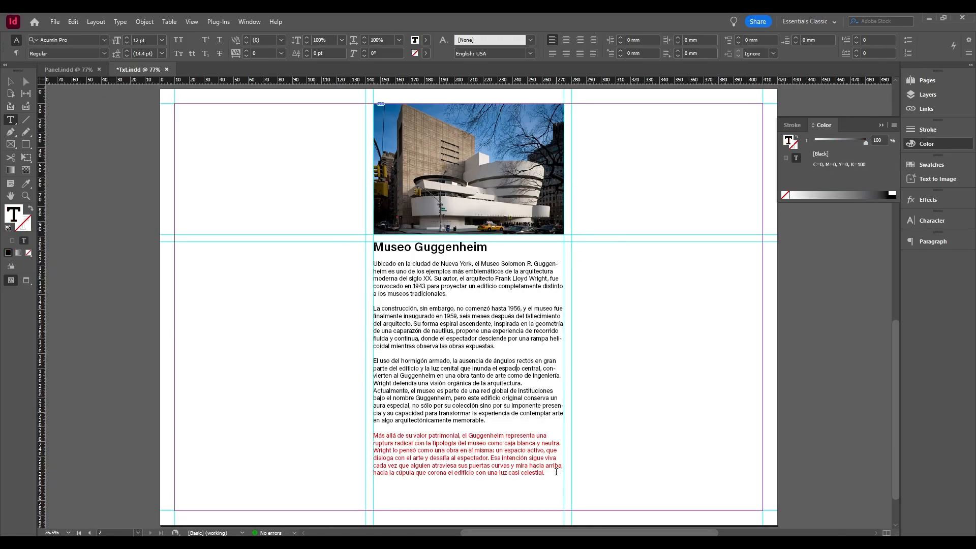
Apply the C=15 M=100 Y=100 K=0 swatch to the last paragraph, and replace it with the C=100 M=0 Y=0 K=0 swatch.
left_click_drag(556, 473, 372, 435)
left_click(930, 165)
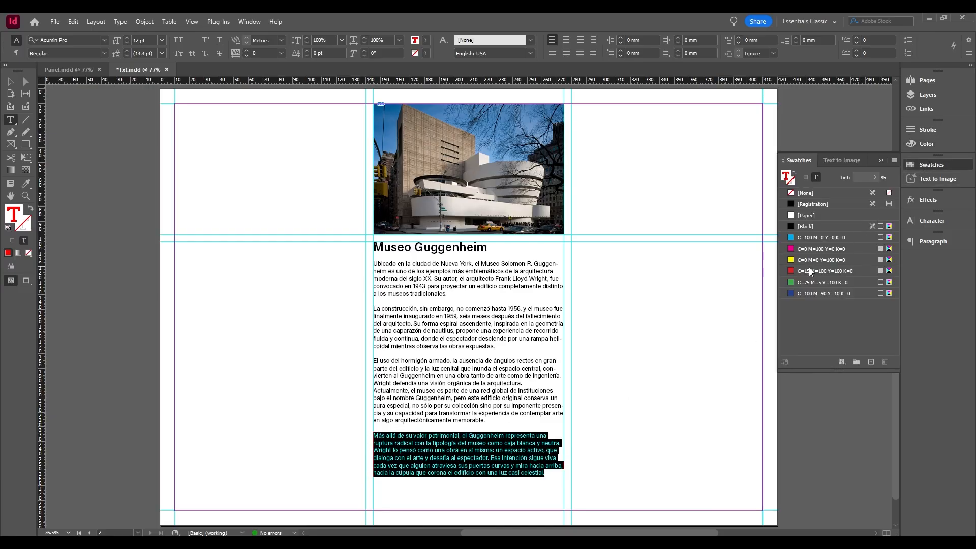
left_click(804, 272)
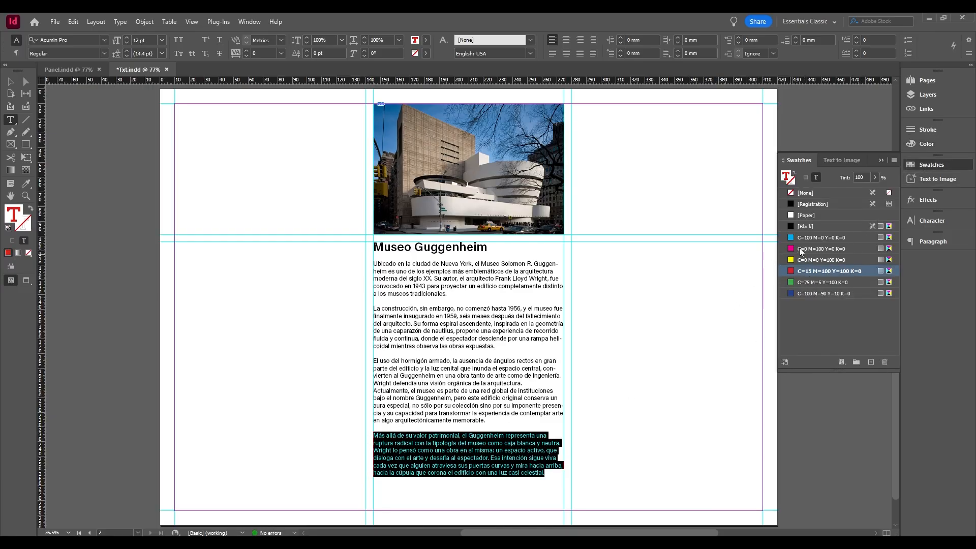
left_click(814, 237)
key("ctrl+shift+a")
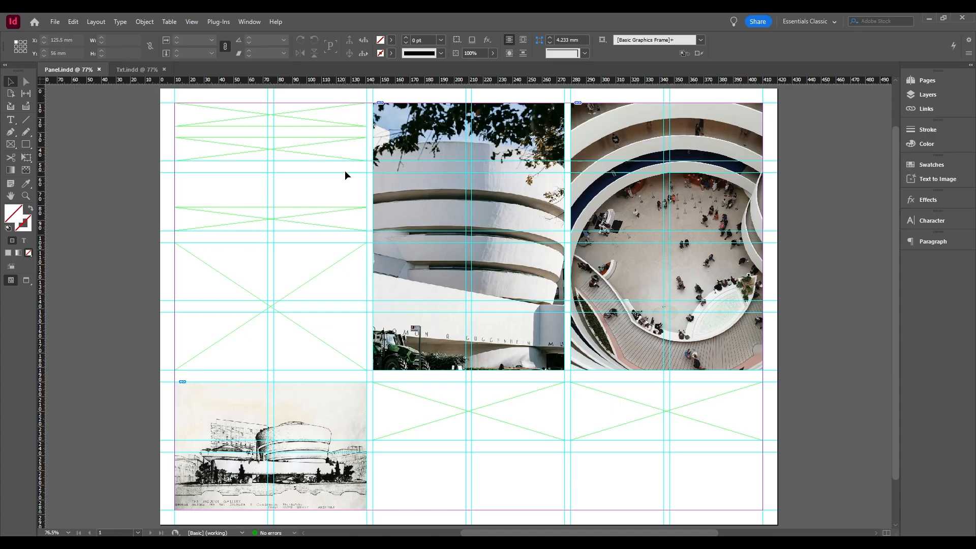
Enter the title "Museo Guggenheim" in the topmost empty frame of the first column in Panel.indd.
key("t")
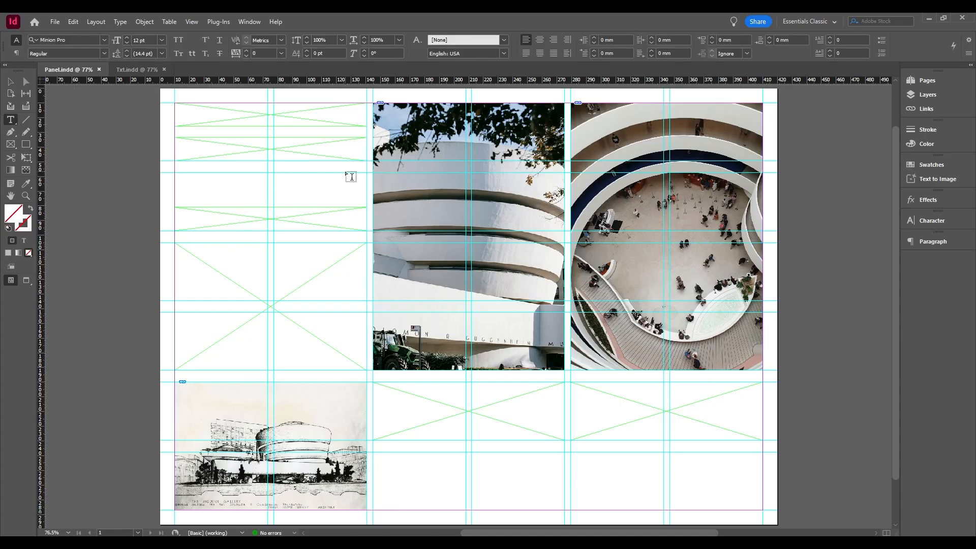
left_click(219, 115)
type("Mu")
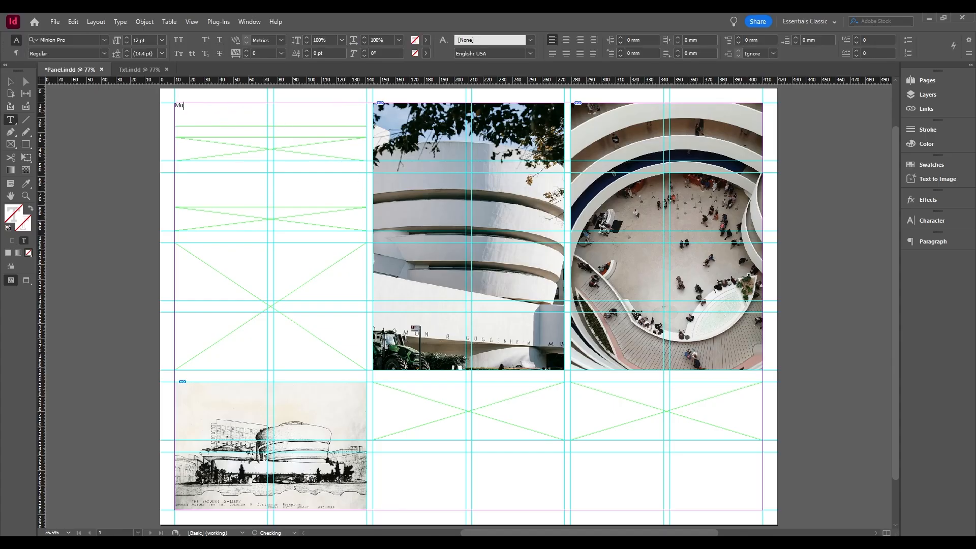
type("seo Guggenheim")
Enter "Frank Lloyd Wright" in the empty frame directly below the "Museo Guggenheim" title.
left_click(228, 146)
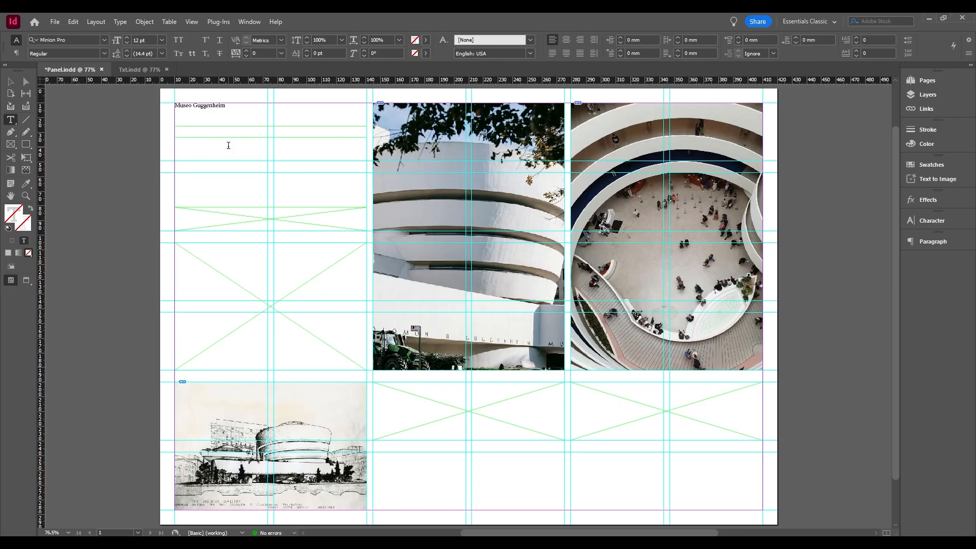
type("Frank Lloyd")
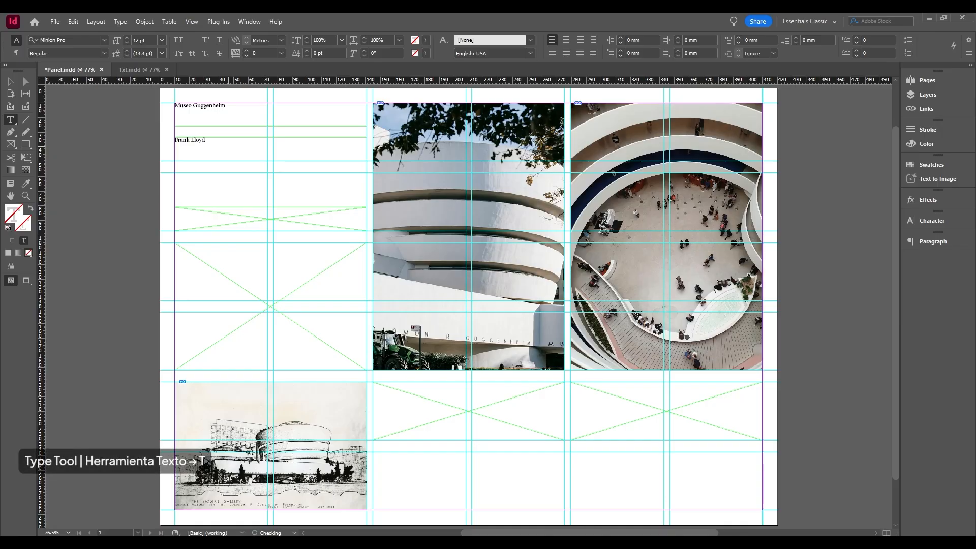
type(" Wright")
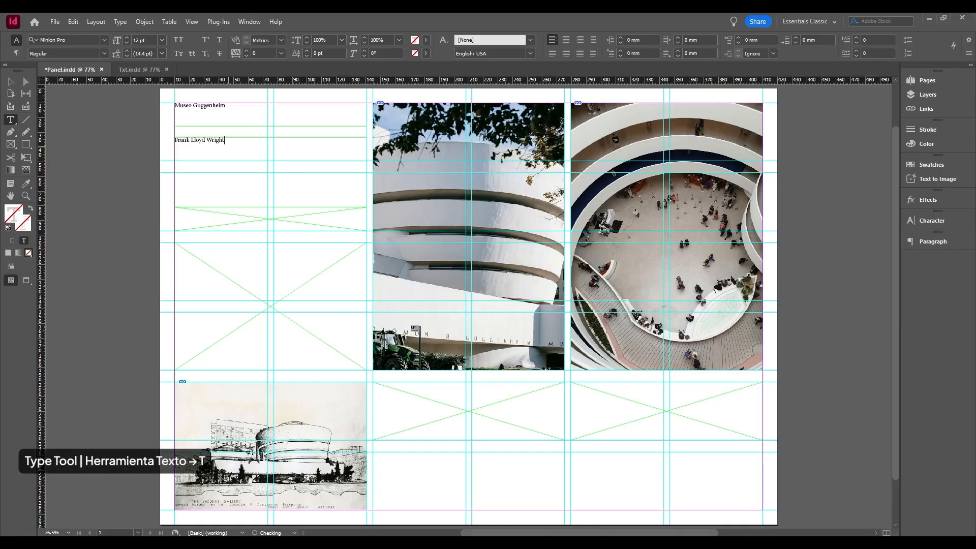
Enter "Forma y función" in the third small frame of the first column and finish text editing.
left_click(220, 214)
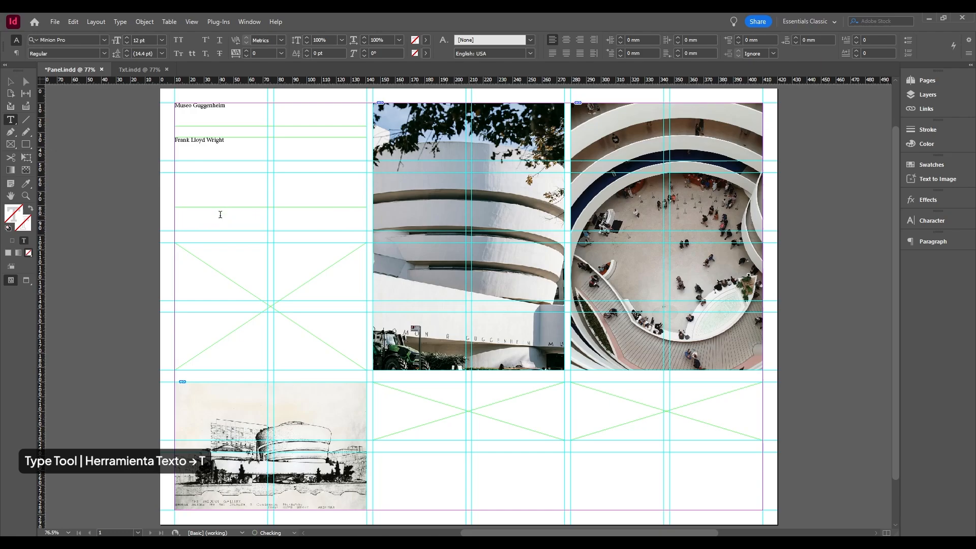
type("Forma y")
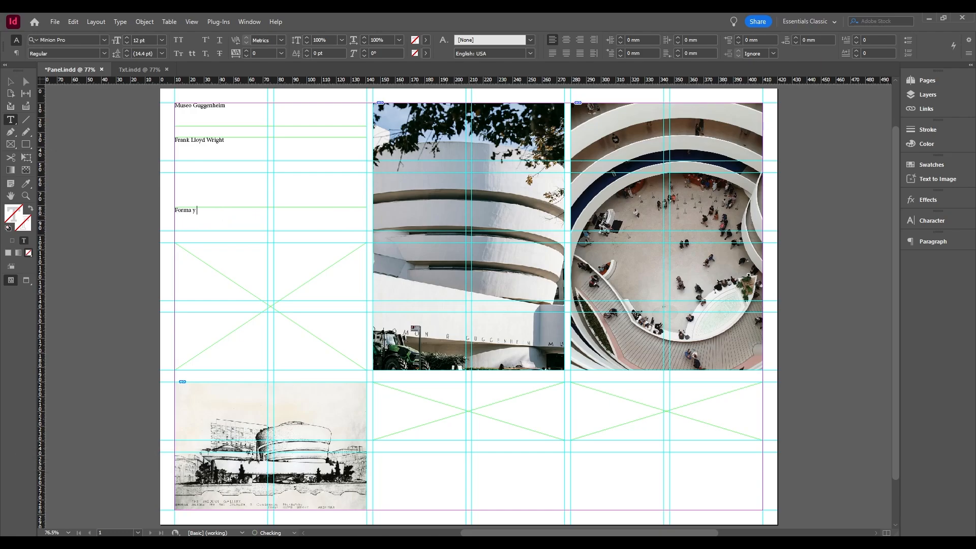
type(" función")
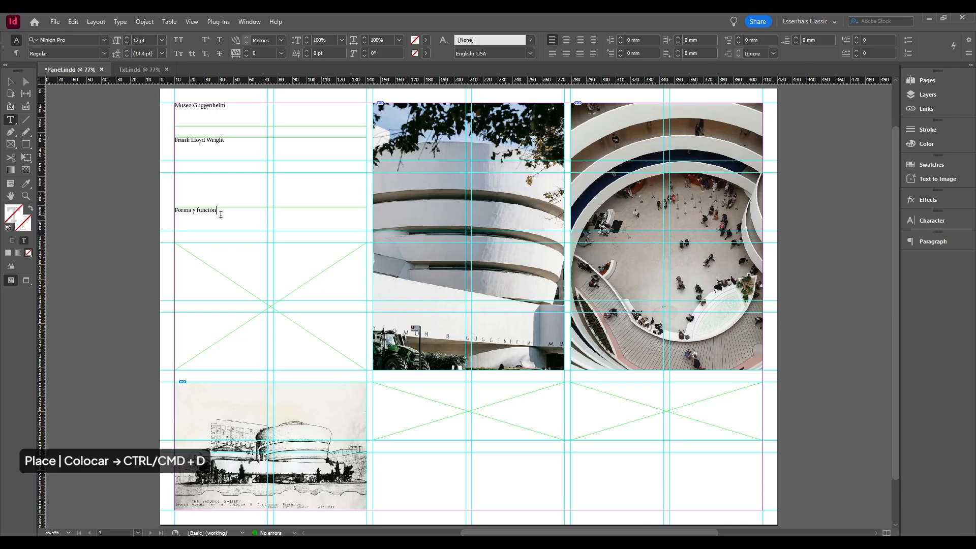
key("Escape")
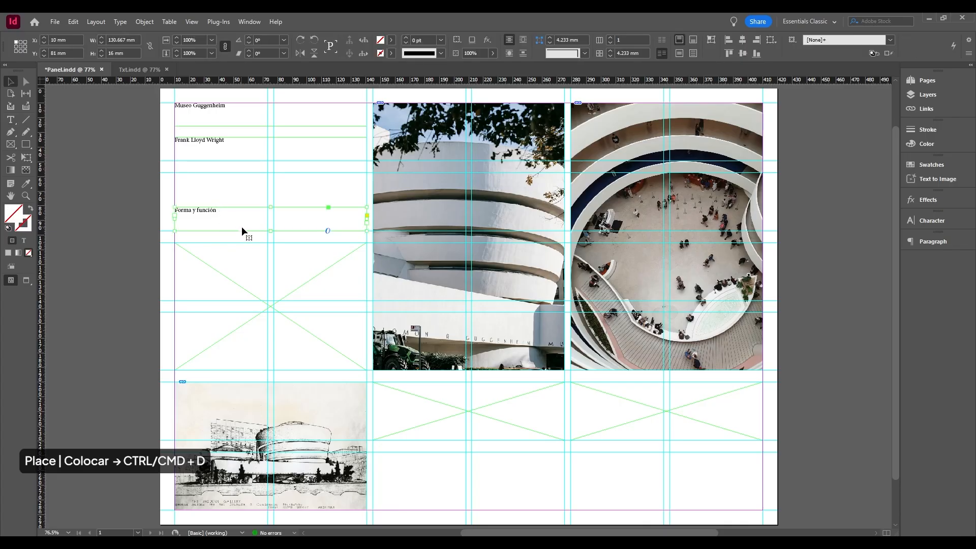
Place Museo Guggenheim.txt in the large empty frame below "Forma y función", accepting the existing text import options.
key("ctrl+d")
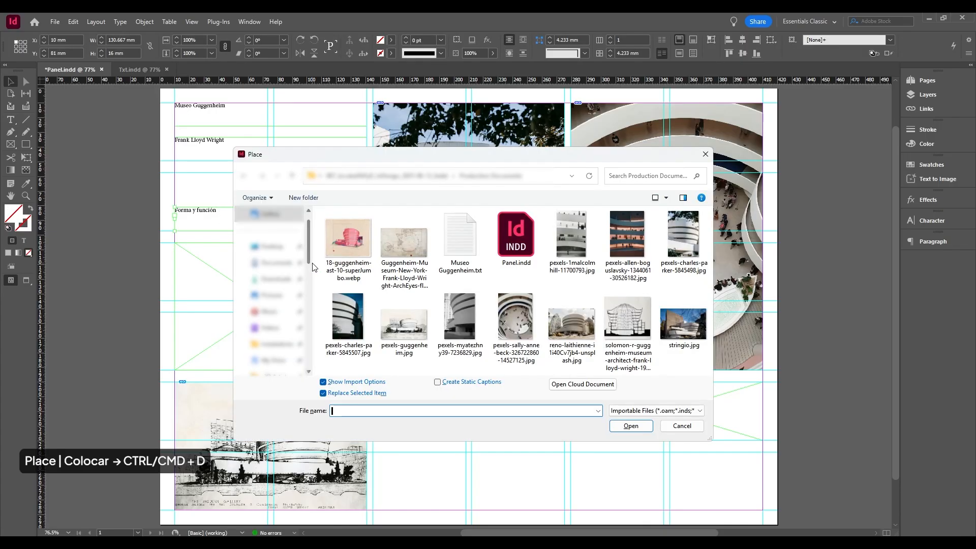
left_click(459, 241)
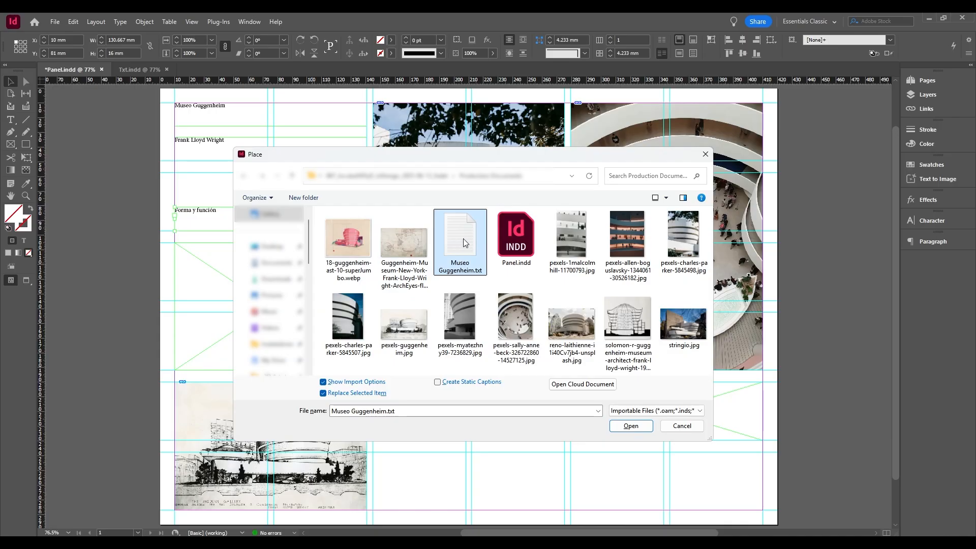
left_click(630, 427)
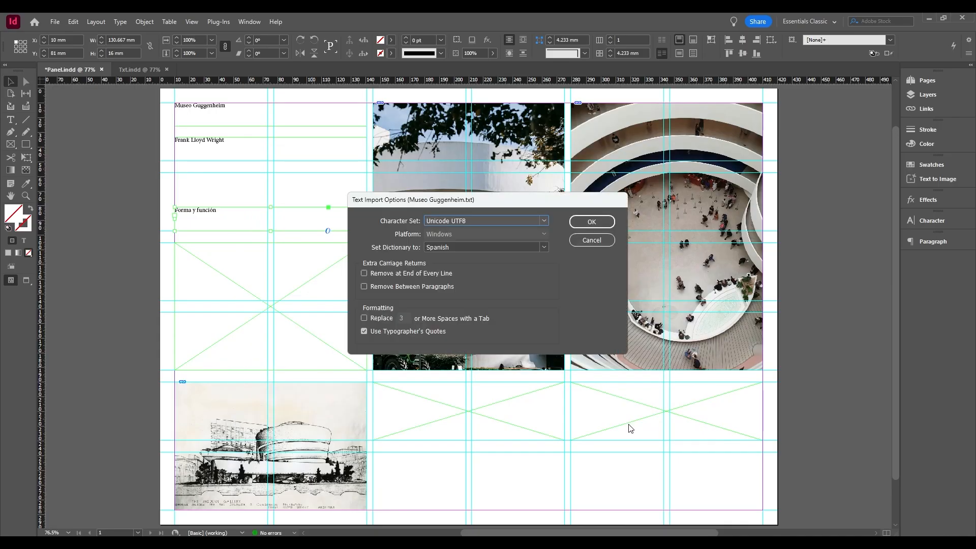
left_click(592, 221)
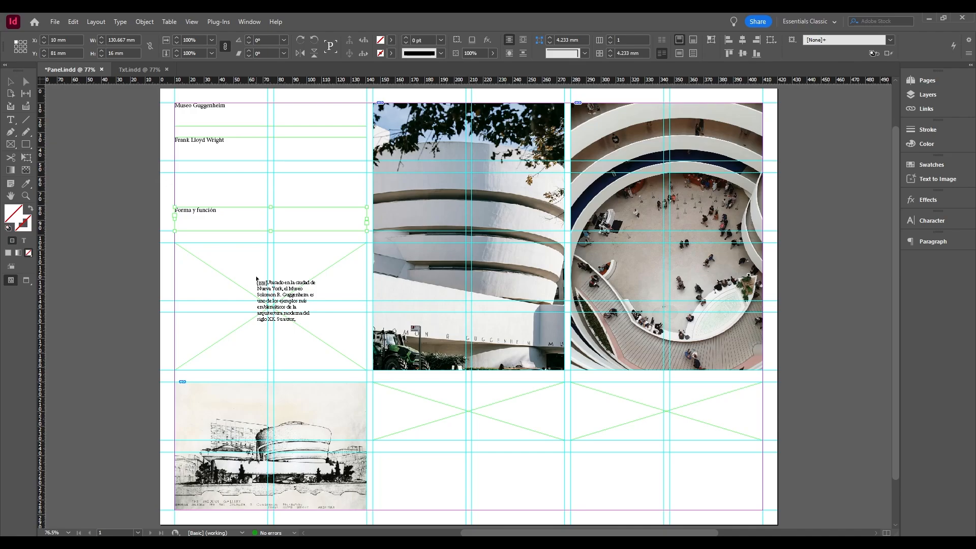
left_click(257, 278)
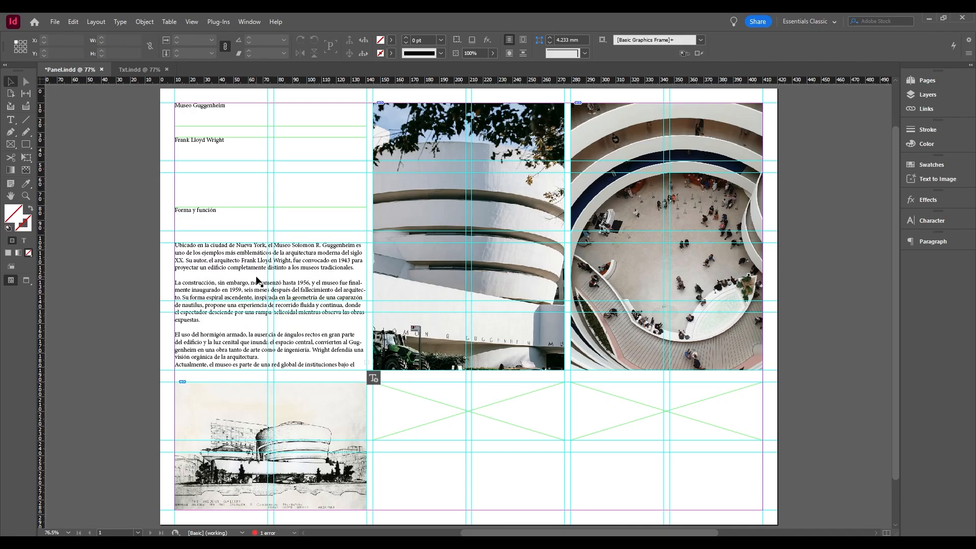
Thread the overflowing museum text from the first column into the empty frames below the middle and right-hand photos.
left_click(257, 279)
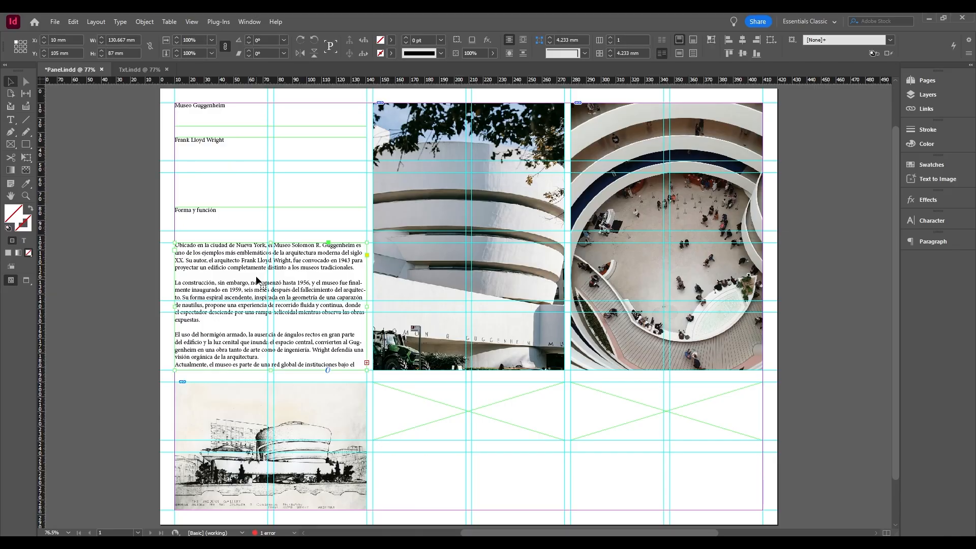
left_click(367, 365)
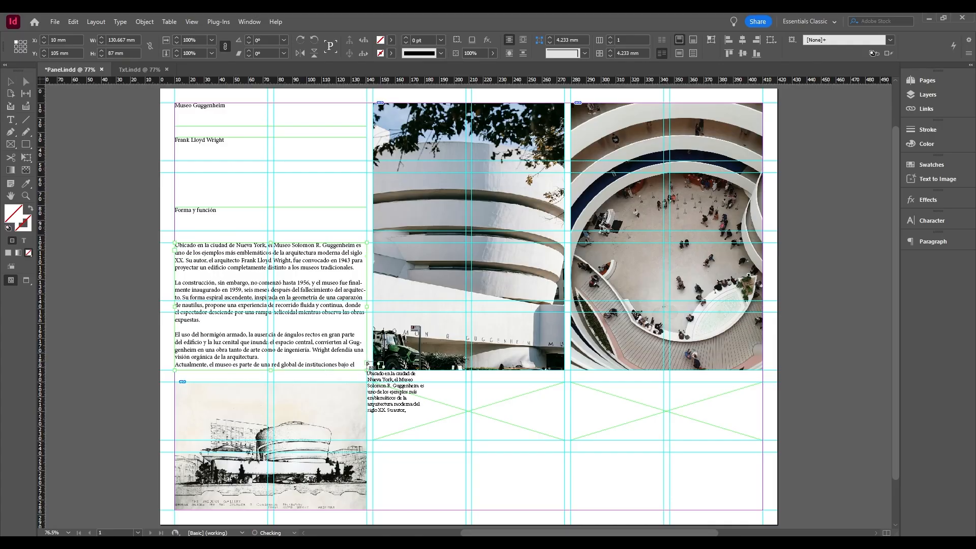
left_click(395, 394)
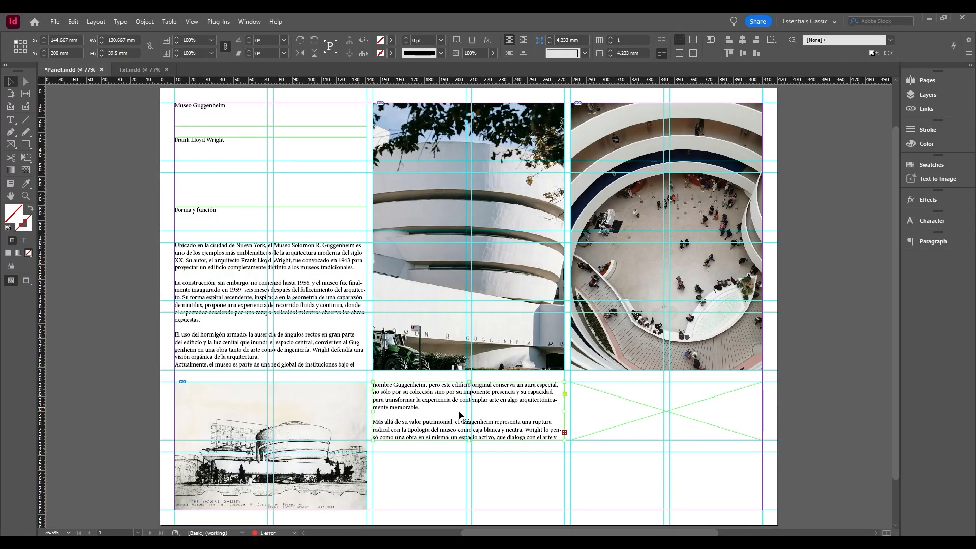
left_click(564, 432)
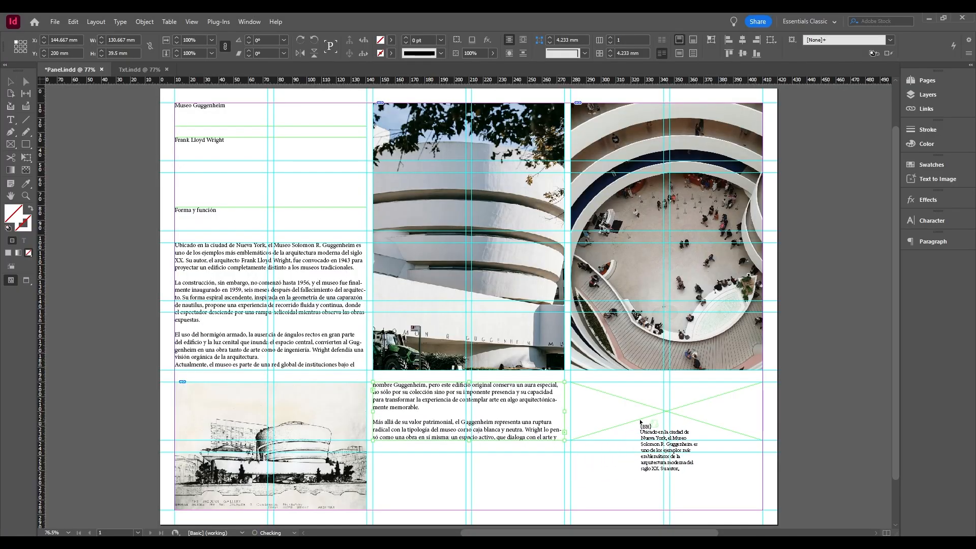
left_click(682, 412)
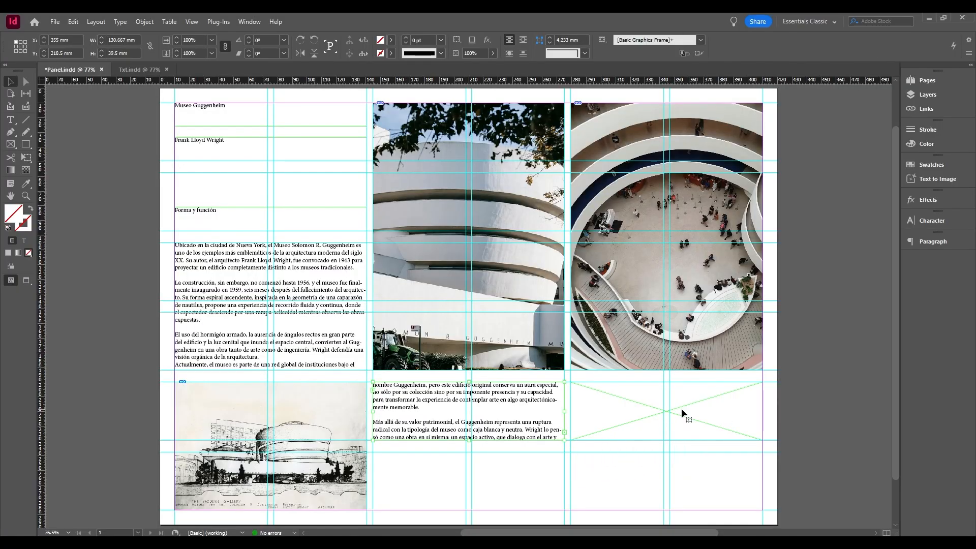
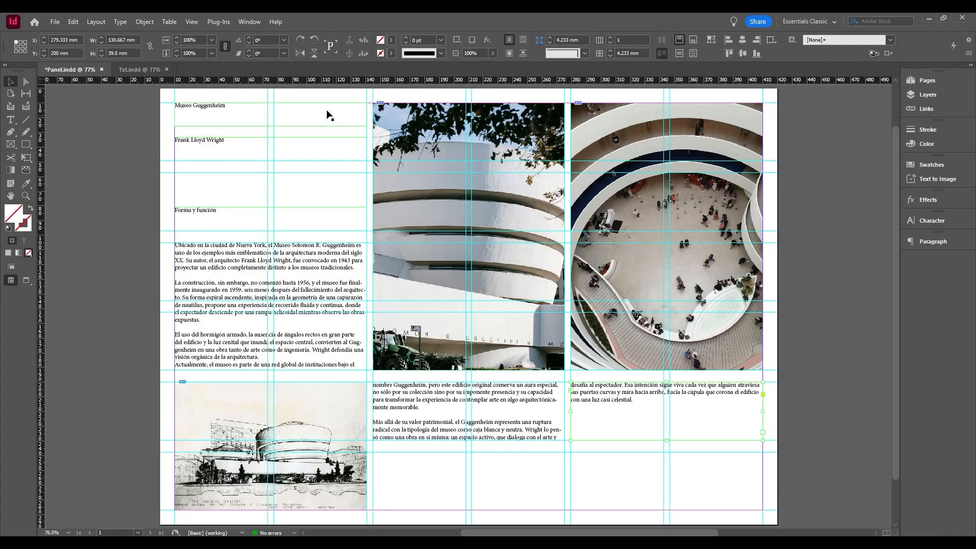
Show the Character Styles and Paragraph Styles panels and dock both below the Paragraph panel.
left_click(247, 22)
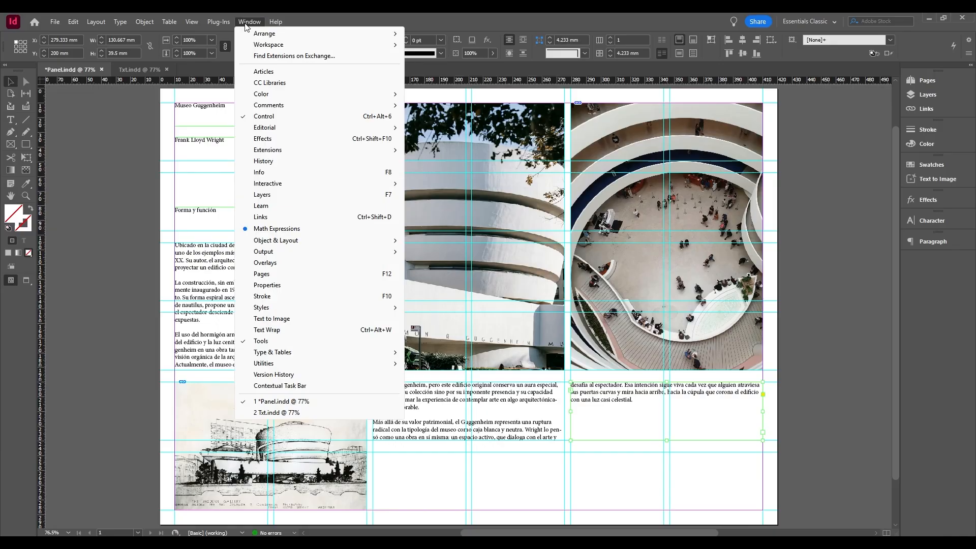
mouse_move(388, 310)
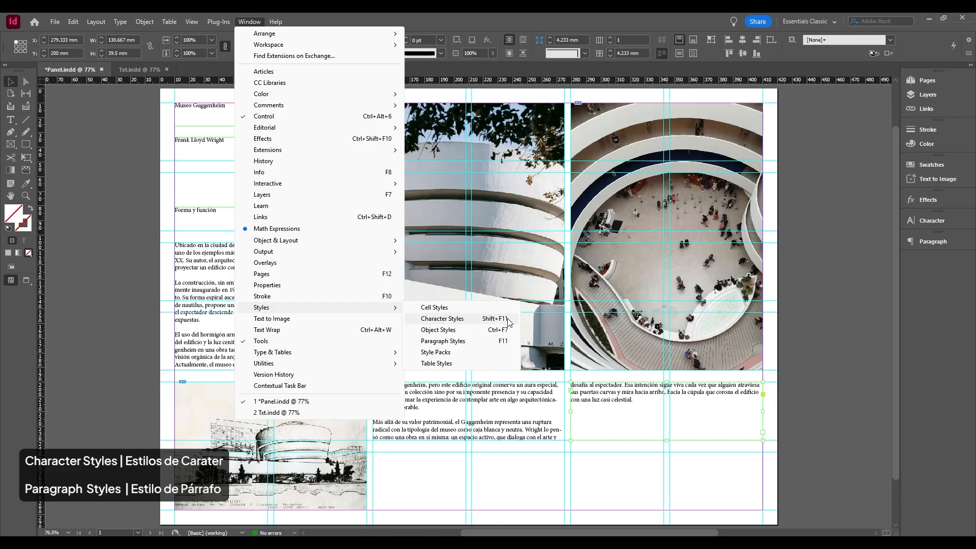
left_click(443, 319)
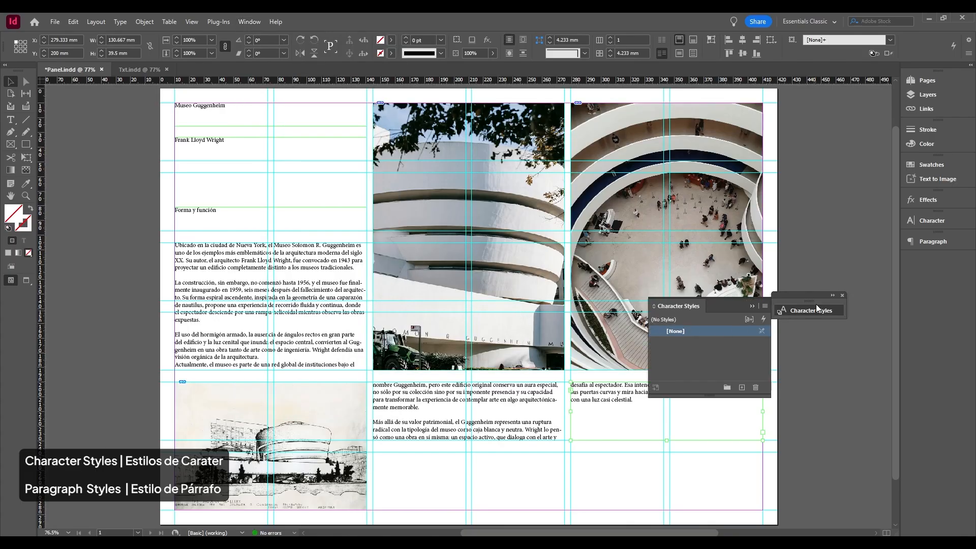
left_click_drag(817, 299, 840, 252)
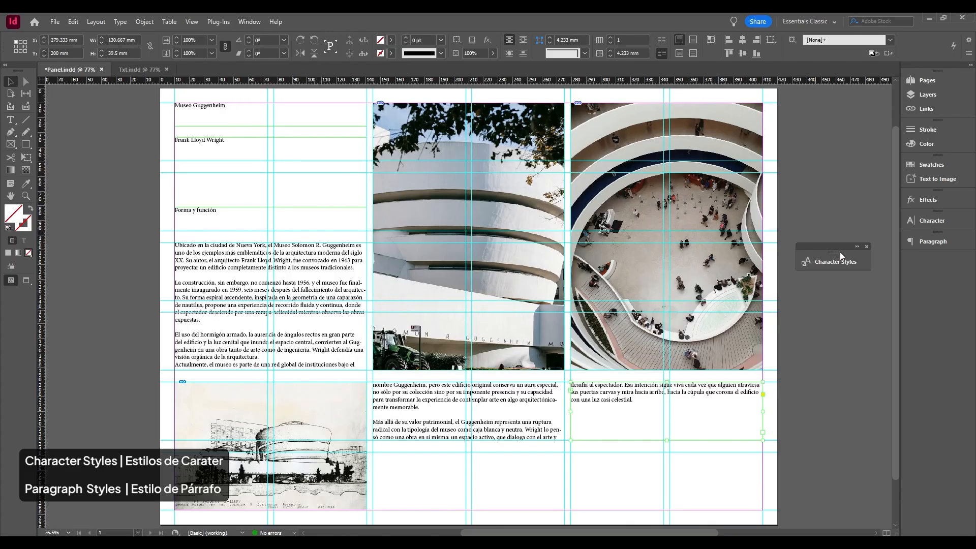
left_click(251, 22)
mouse_move(389, 311)
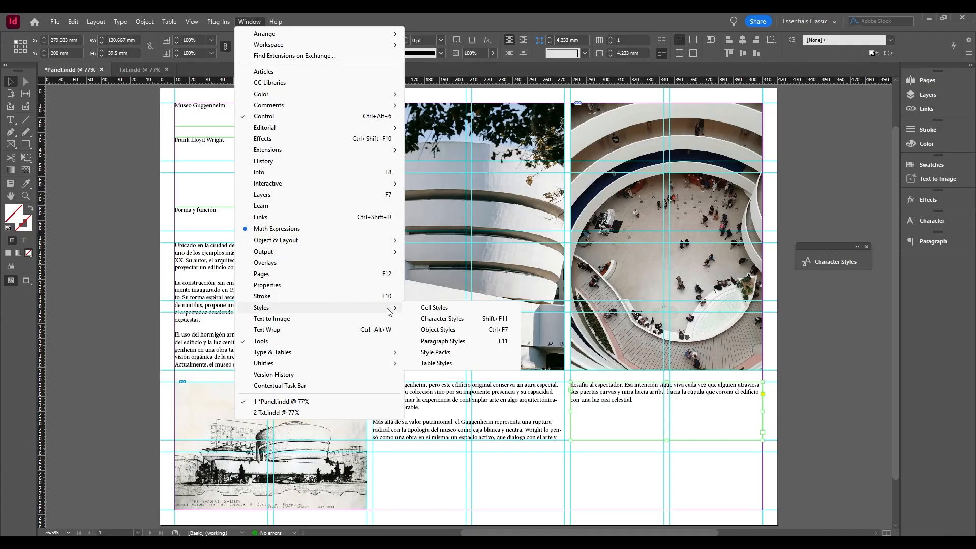
left_click(442, 341)
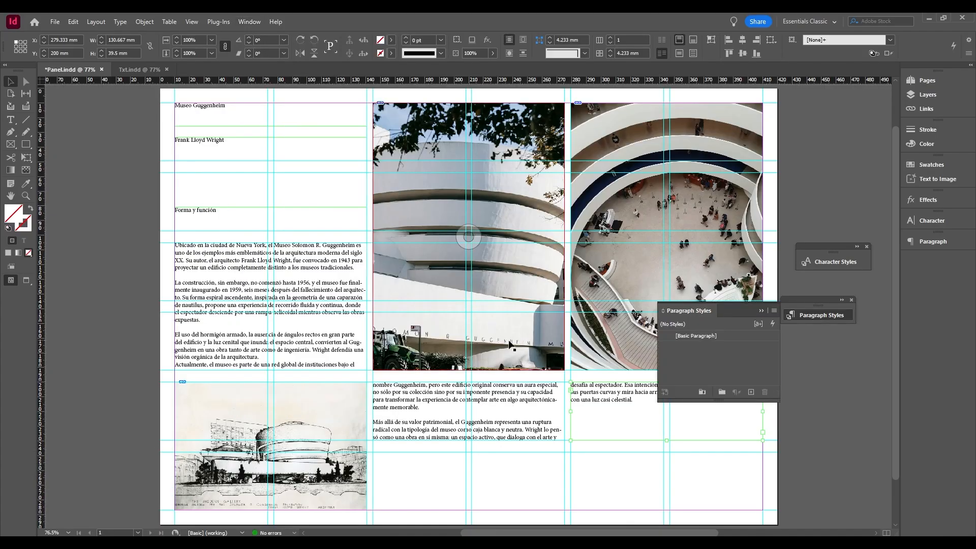
left_click(791, 316)
left_click_drag(834, 252, 926, 257)
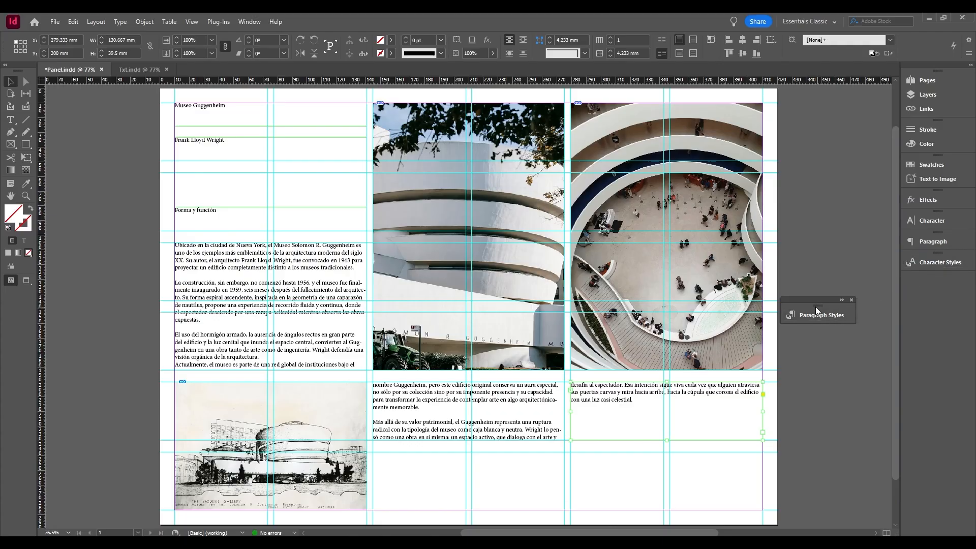
left_click_drag(817, 304, 916, 282)
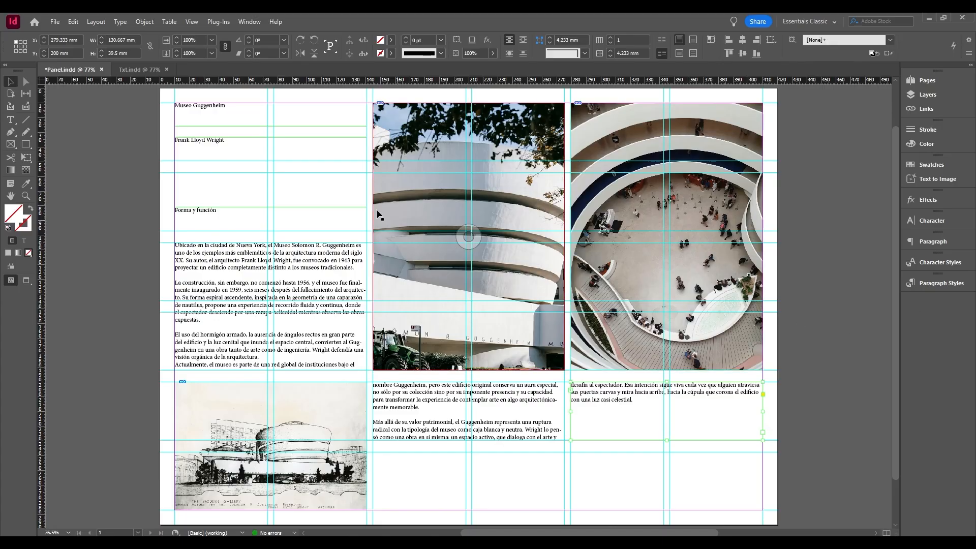
Set the font of the "Museo Guggenheim" title to Acumin Pro.
key("t")
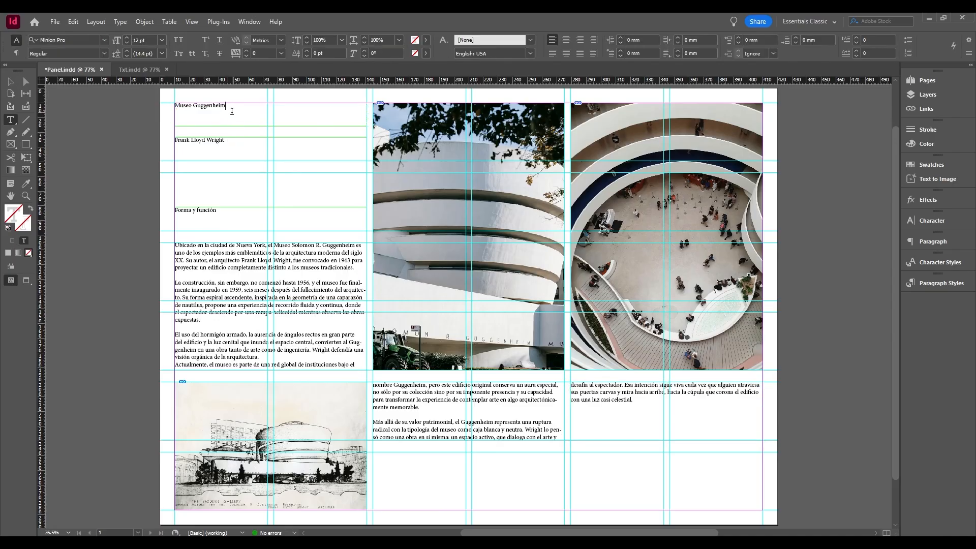
left_click_drag(226, 106, 174, 104)
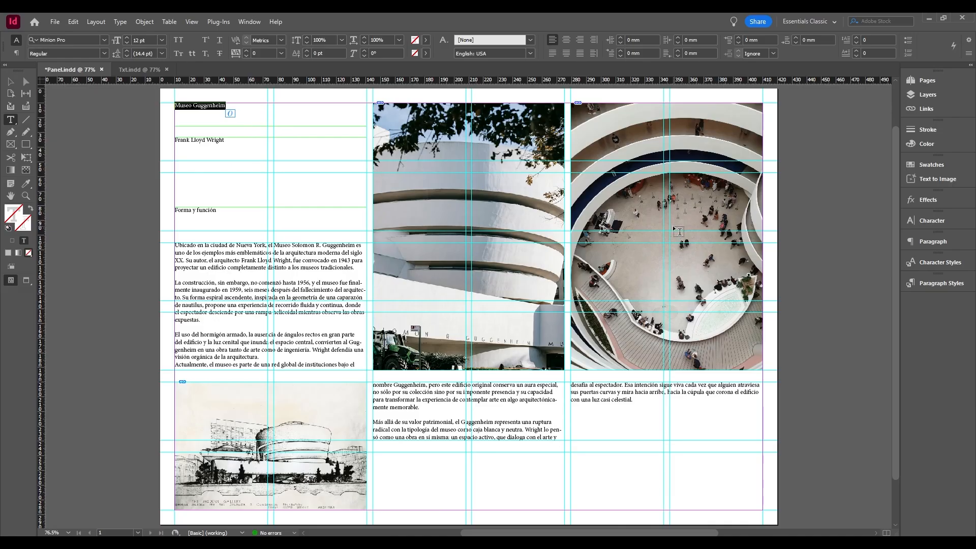
left_click(918, 221)
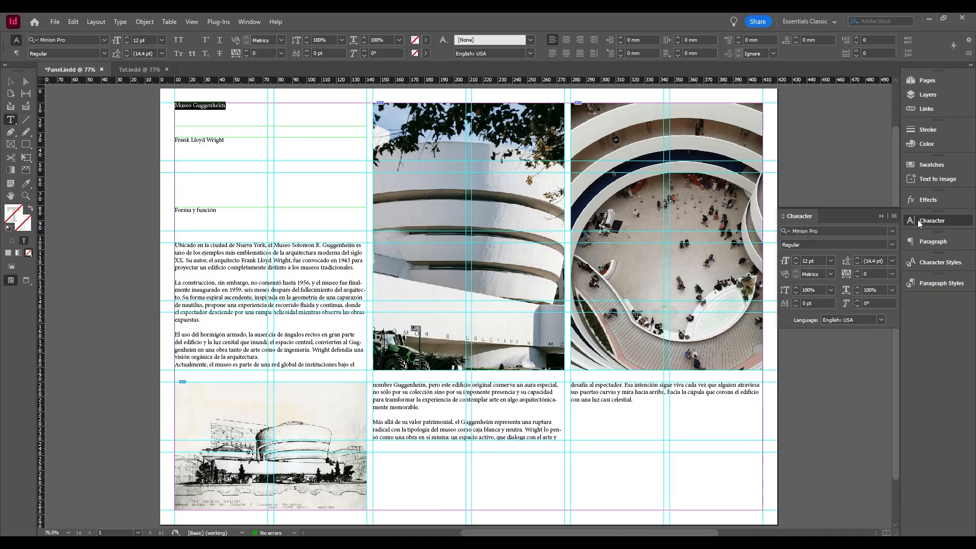
left_click(892, 230)
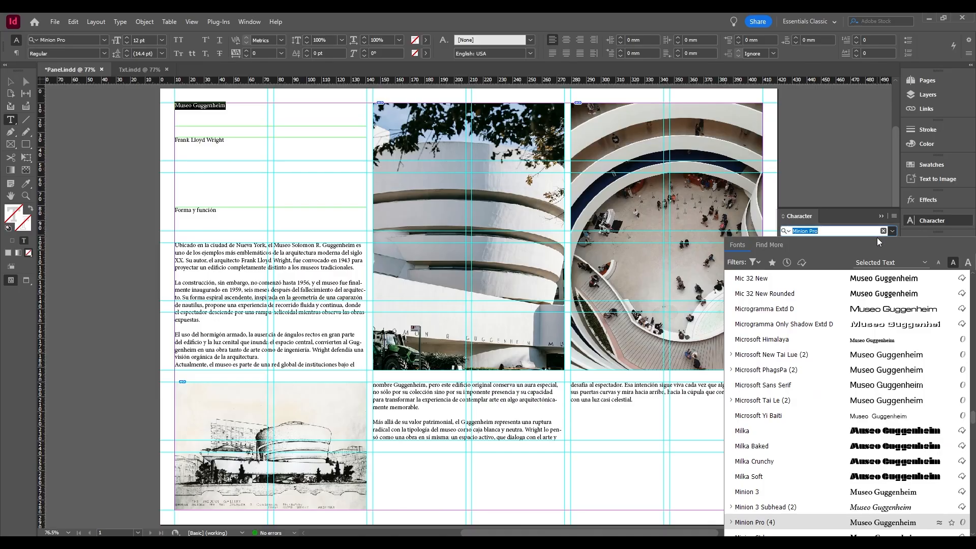
scroll(915, 305, "up", 20)
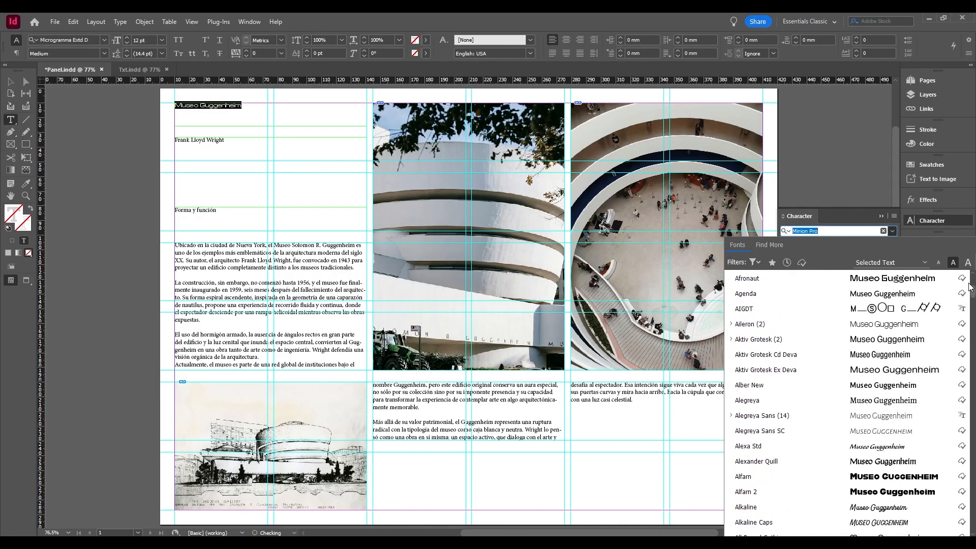
left_click(927, 279)
Set the "Museo Guggenheim" title's font size to 24 pt and its font style to Medium.
left_click(892, 244)
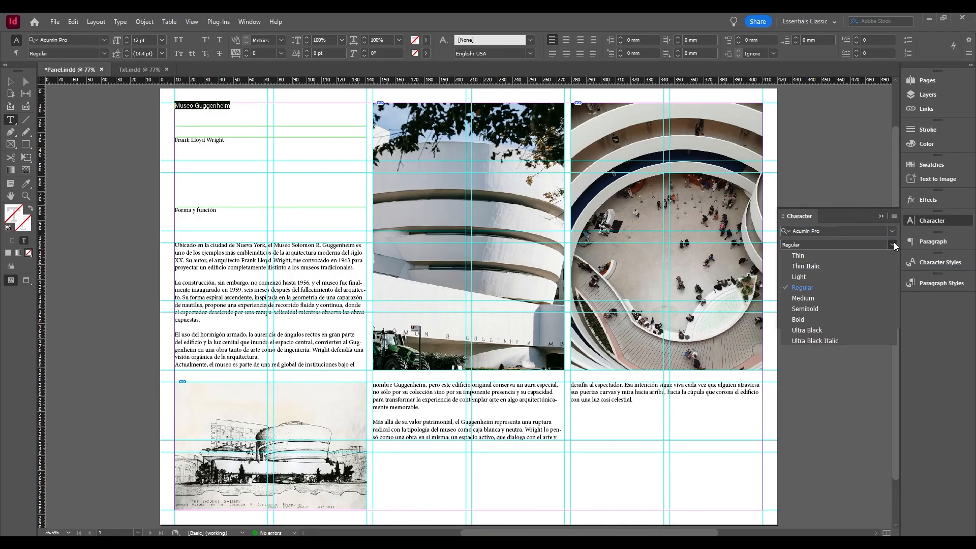
left_click(822, 309)
left_click(831, 261)
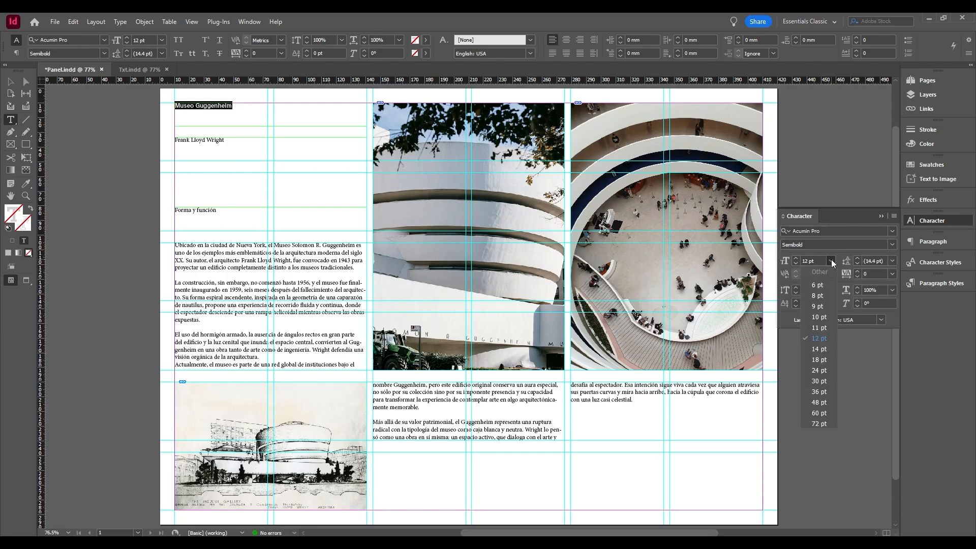
left_click(820, 371)
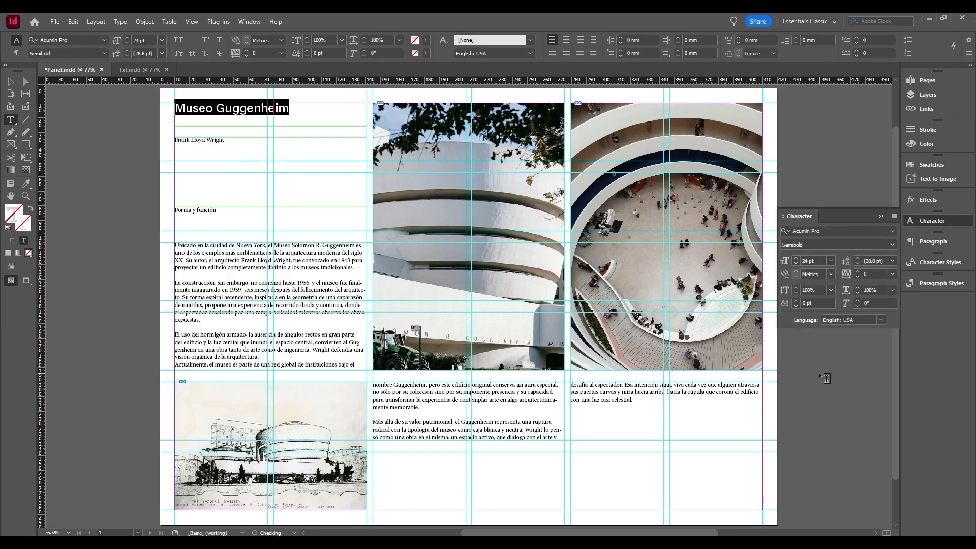
left_click(892, 244)
left_click(864, 298)
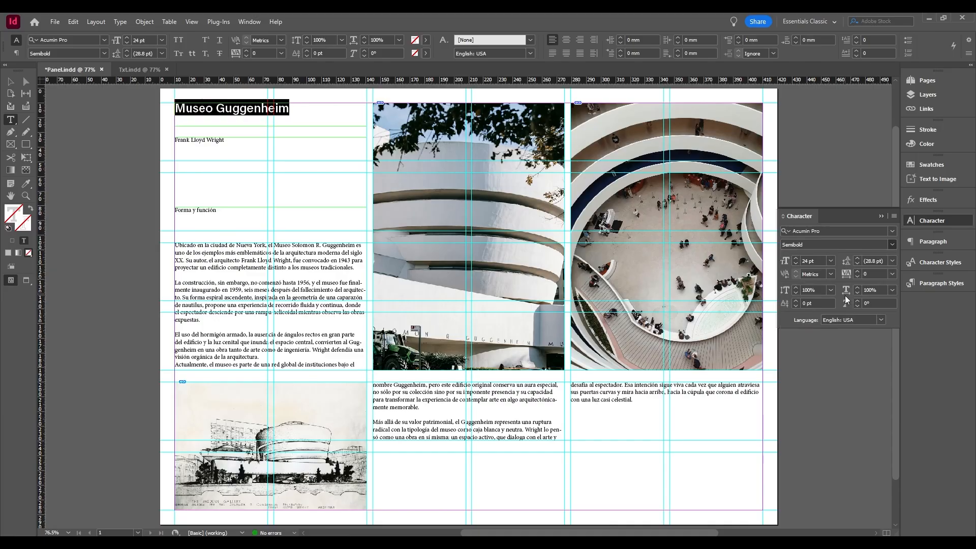
left_click(883, 217)
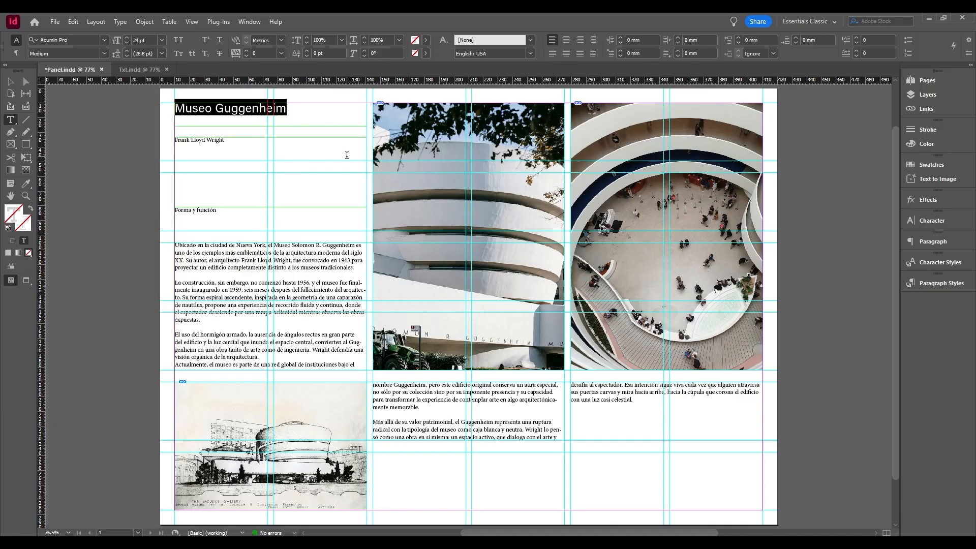
Create a new paragraph style from the formatted "Museo Guggenheim" title.
left_click(323, 114)
left_click_drag(290, 109, 166, 109)
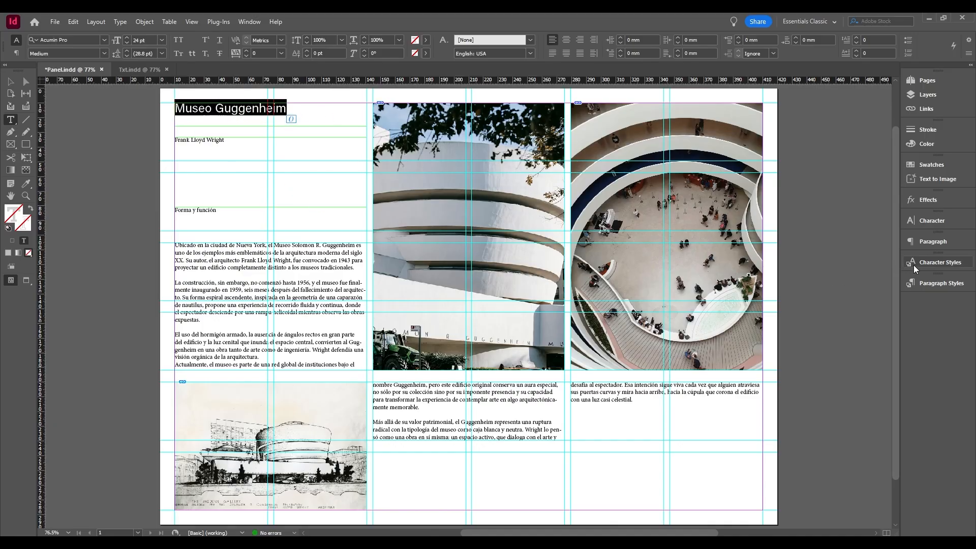
left_click(937, 283)
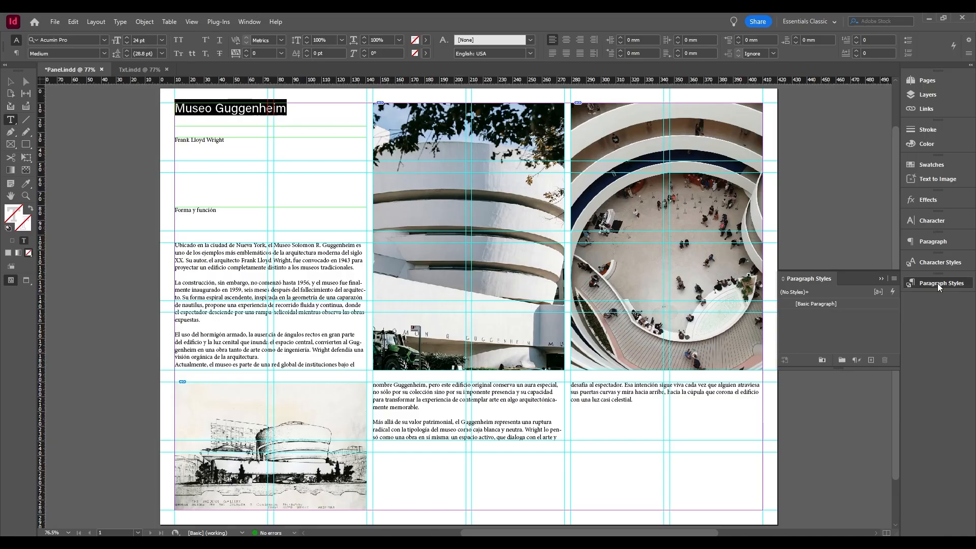
left_click(873, 361)
Reset the "Museo Guggenheim" title to [Basic Paragraph] and reapply its formatting with Paragraph Style 1.
left_click(237, 110)
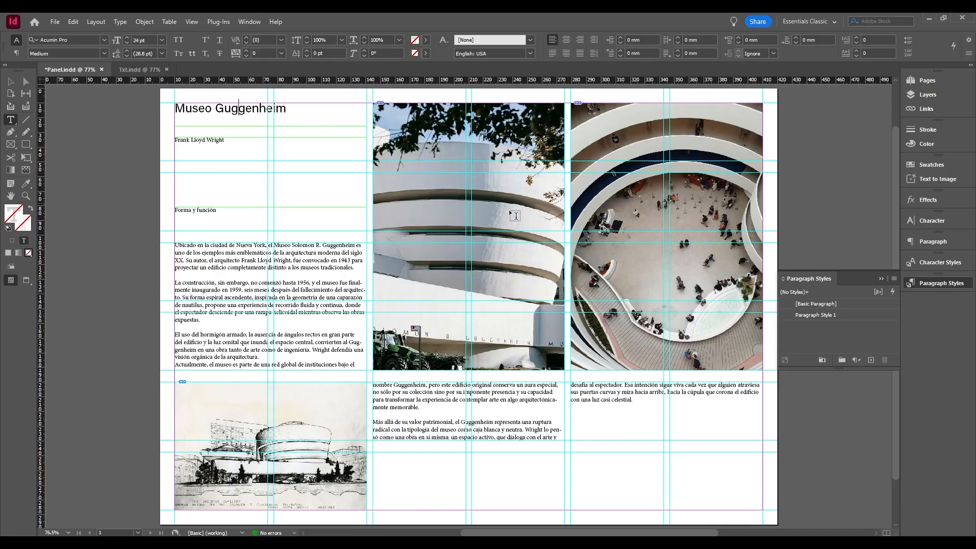
left_click(846, 303)
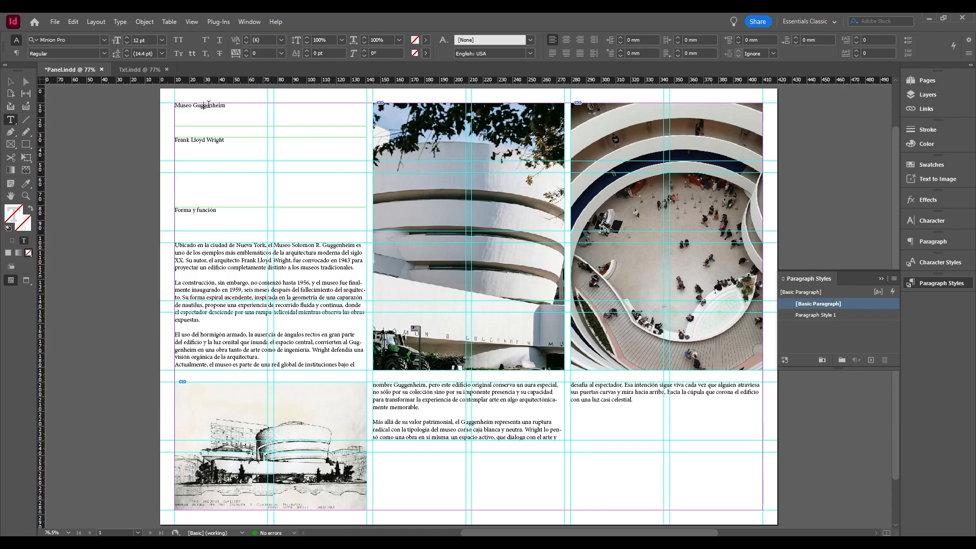
left_click(208, 105)
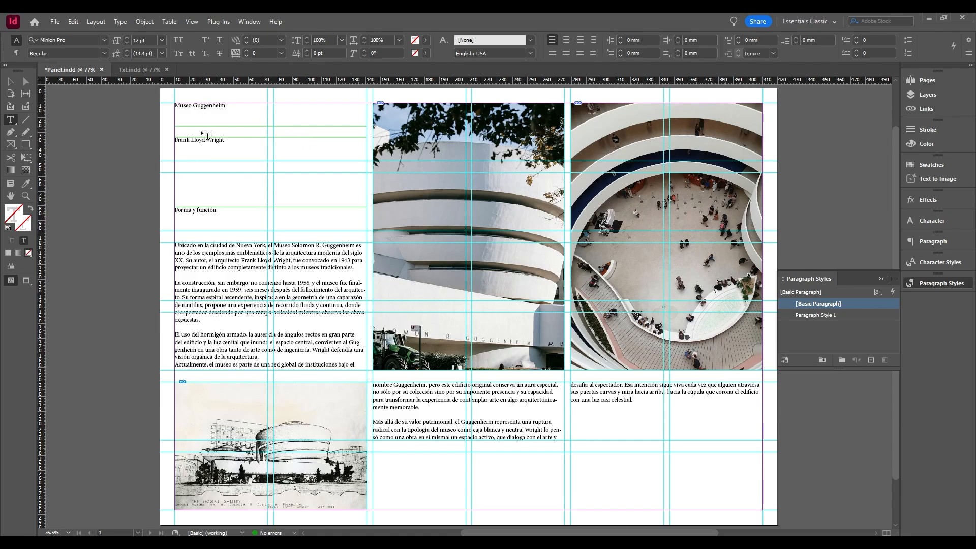
left_click(266, 119)
left_click(206, 106)
left_click(832, 315)
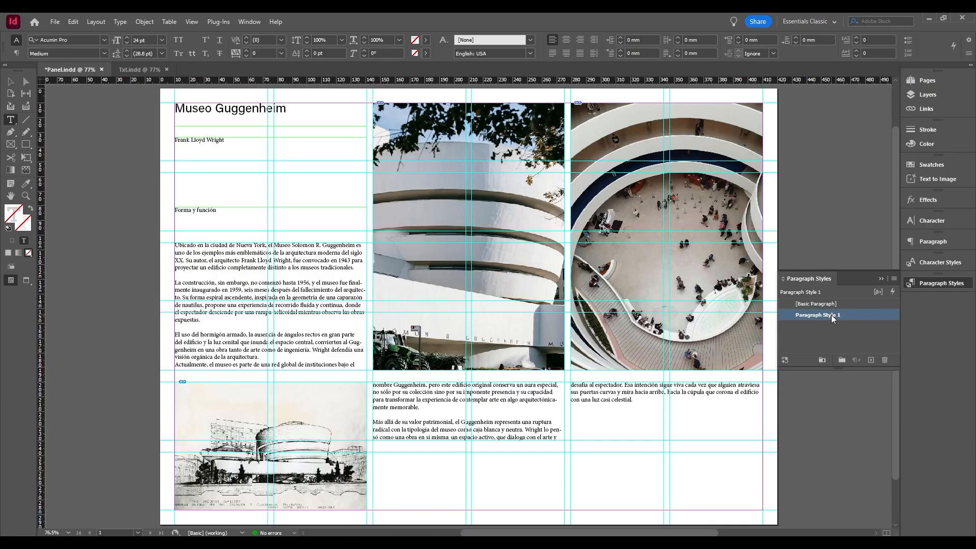
Rename Paragraph Style 1 as "Título" in its style options, keeping it based on [No Paragraph Style].
right_click(831, 315)
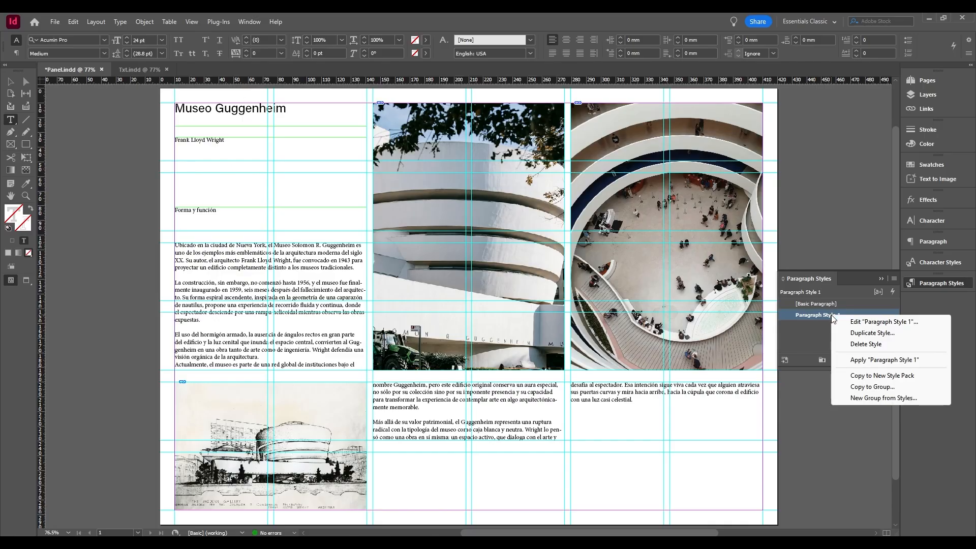
left_click(882, 324)
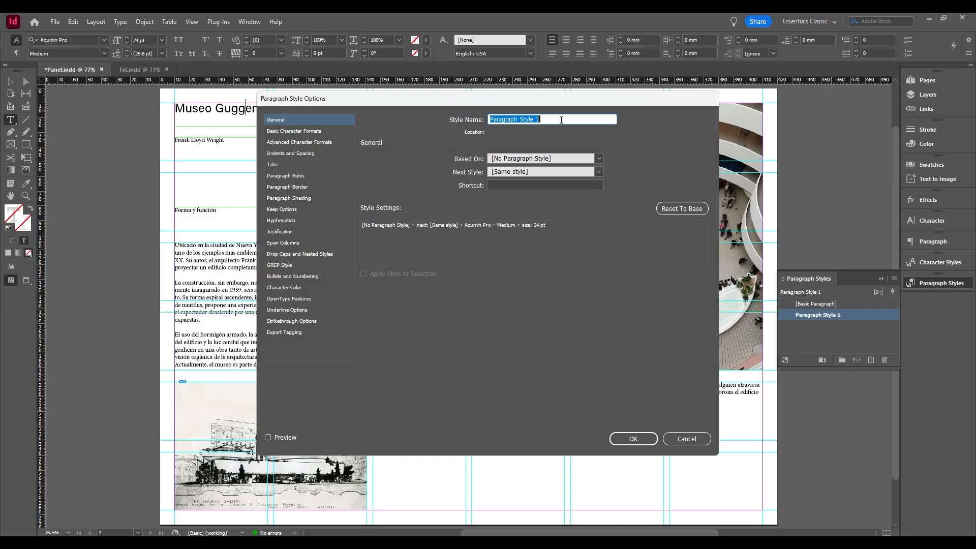
type("T")
type("itu")
type("lo")
left_click(600, 159)
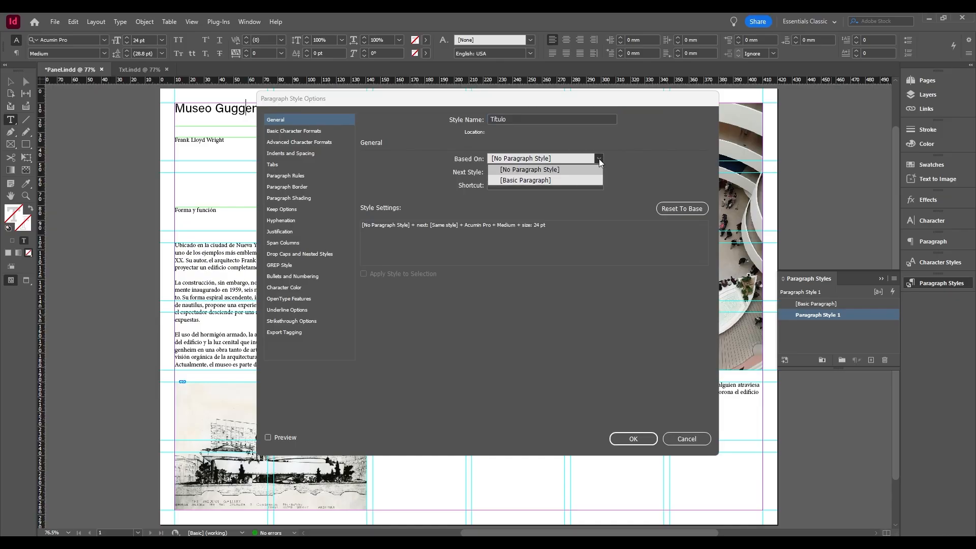
left_click(601, 160)
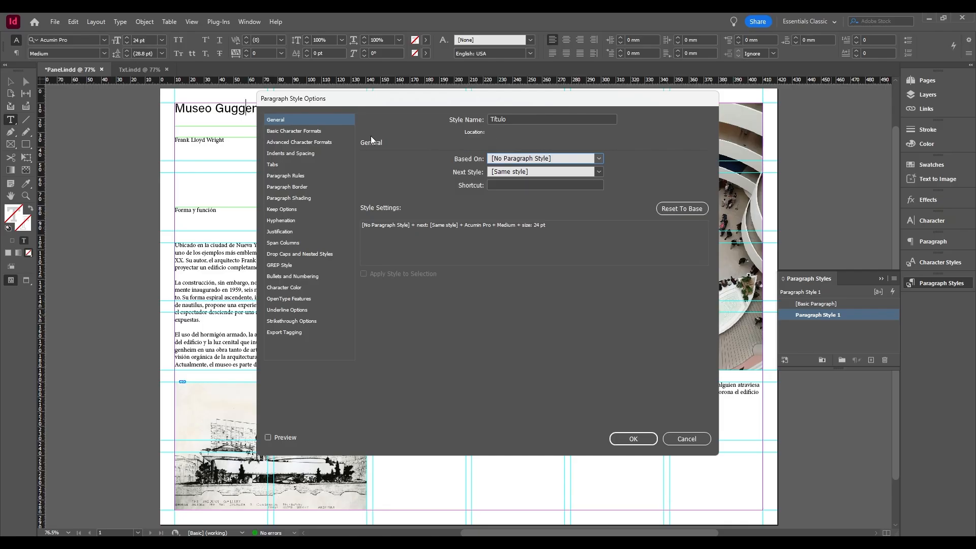
Turn on the preview and set the Título style's font size to 25 pt in its basic character formats.
left_click(295, 130)
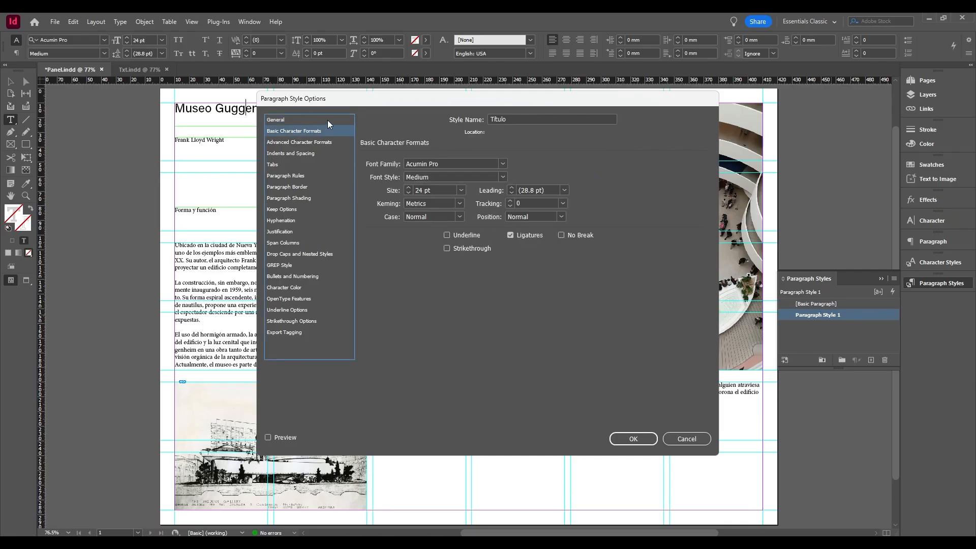
left_click_drag(359, 99, 405, 104)
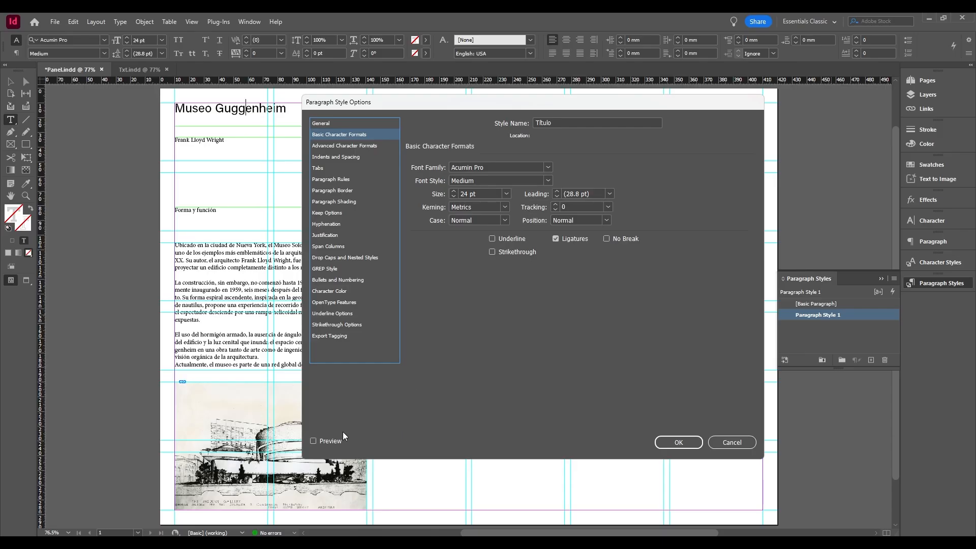
left_click(312, 441)
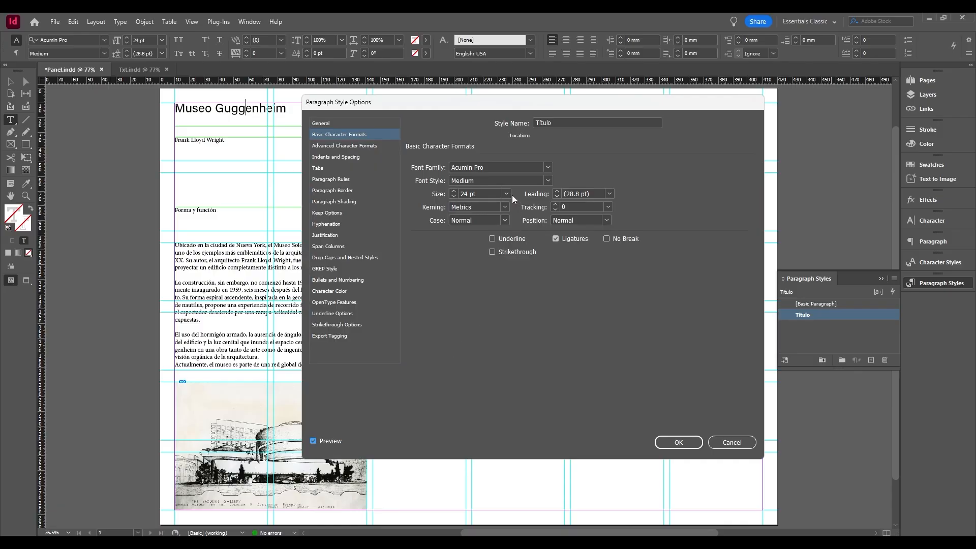
left_click(453, 196)
left_click(453, 197)
left_click(453, 192)
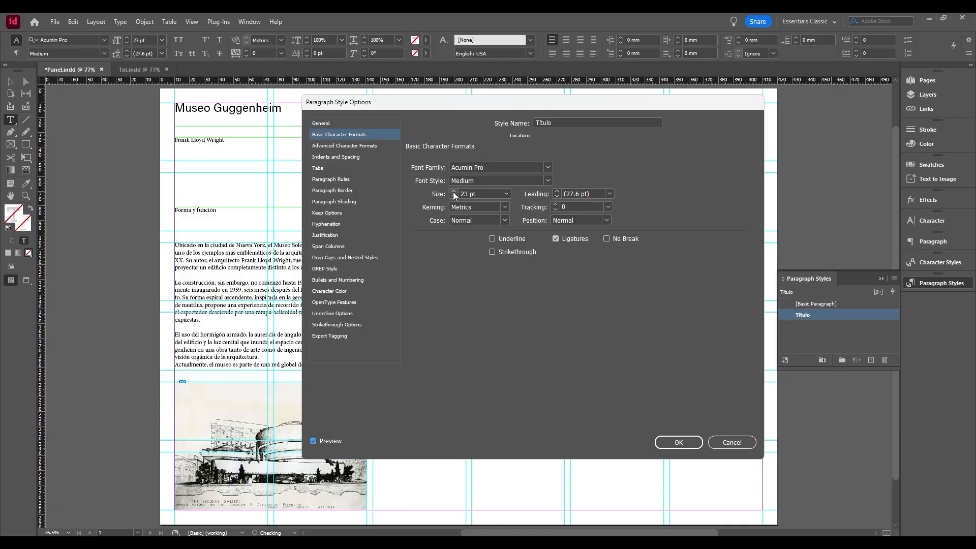
left_click(453, 191)
left_click(453, 191)
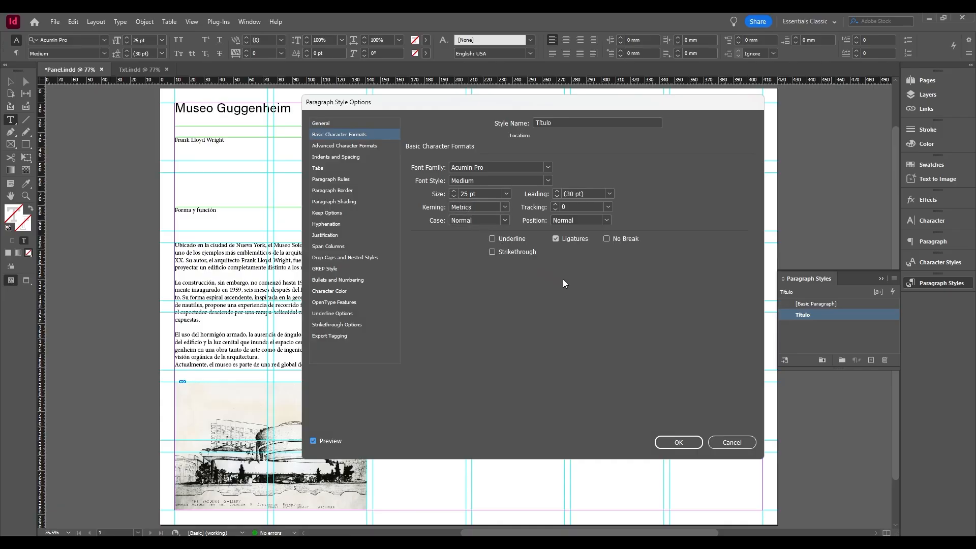
left_click(354, 146)
left_click(336, 159)
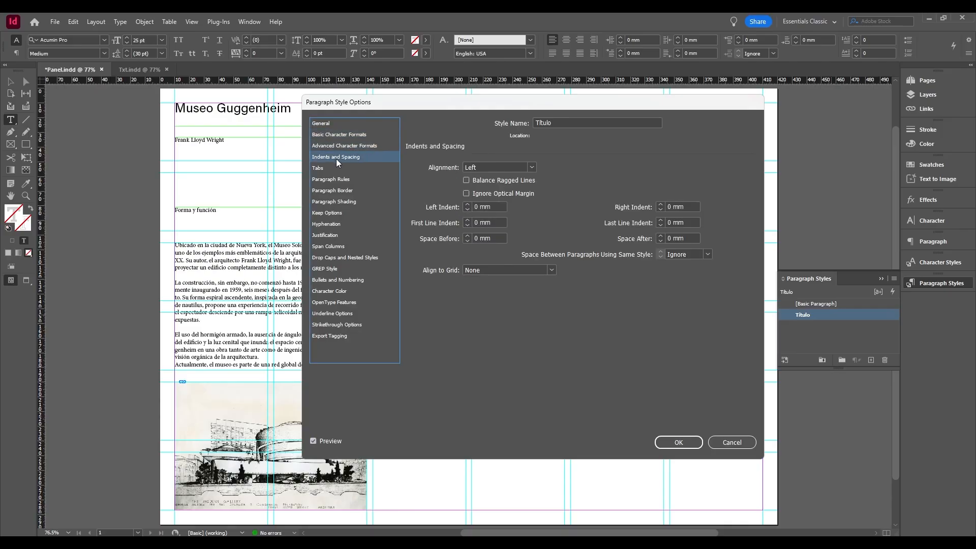
left_click(319, 172)
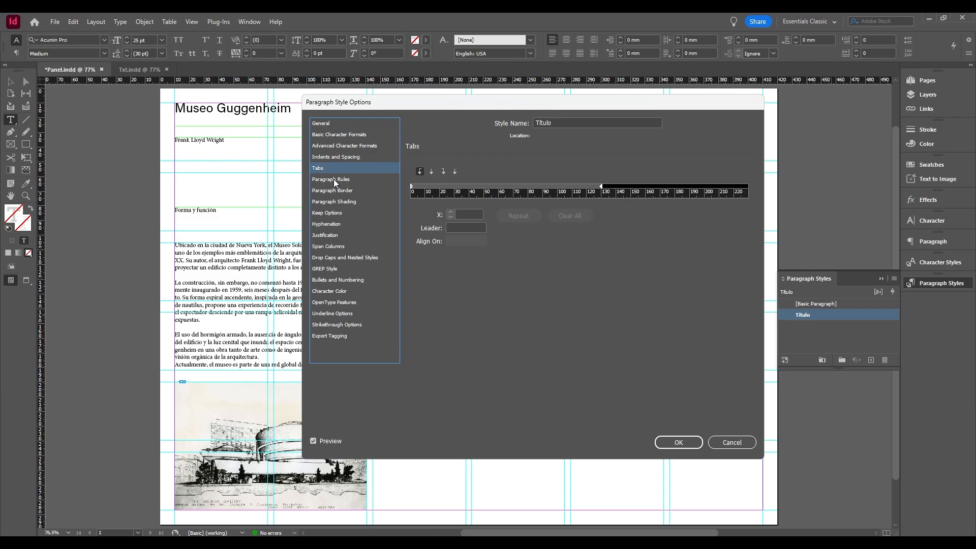
left_click(333, 180)
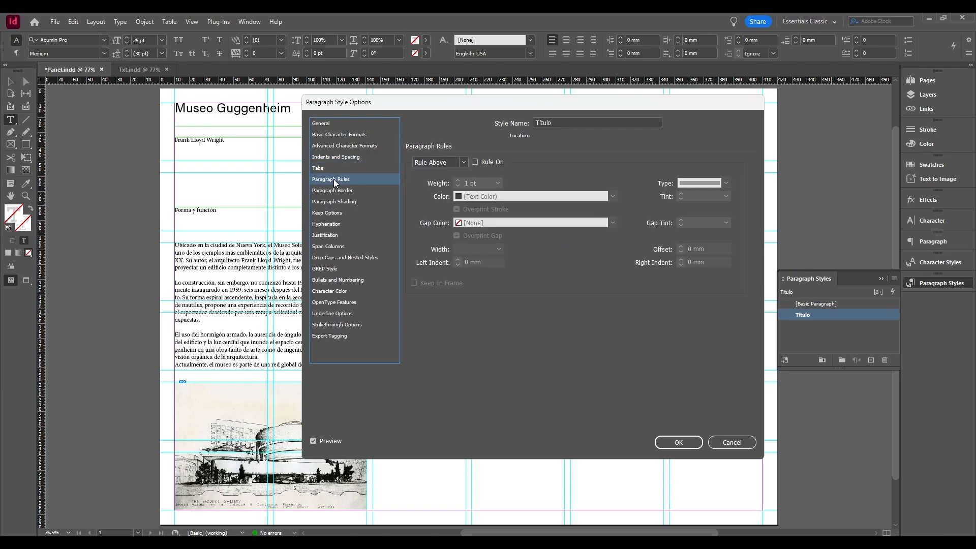
Create a CMYK process swatch C=17 M=92 Y=20 K=0 from the Título style's character color options.
left_click(340, 291)
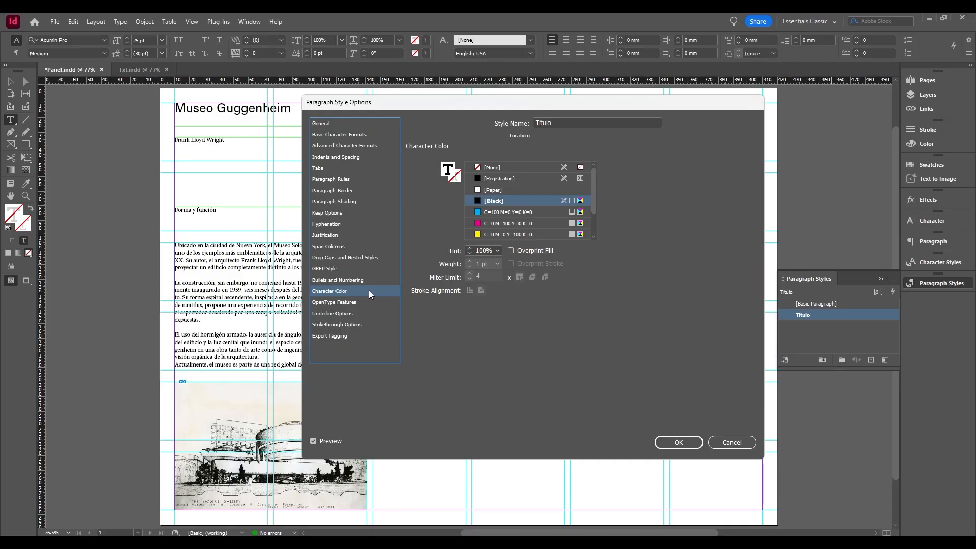
double_click(449, 172)
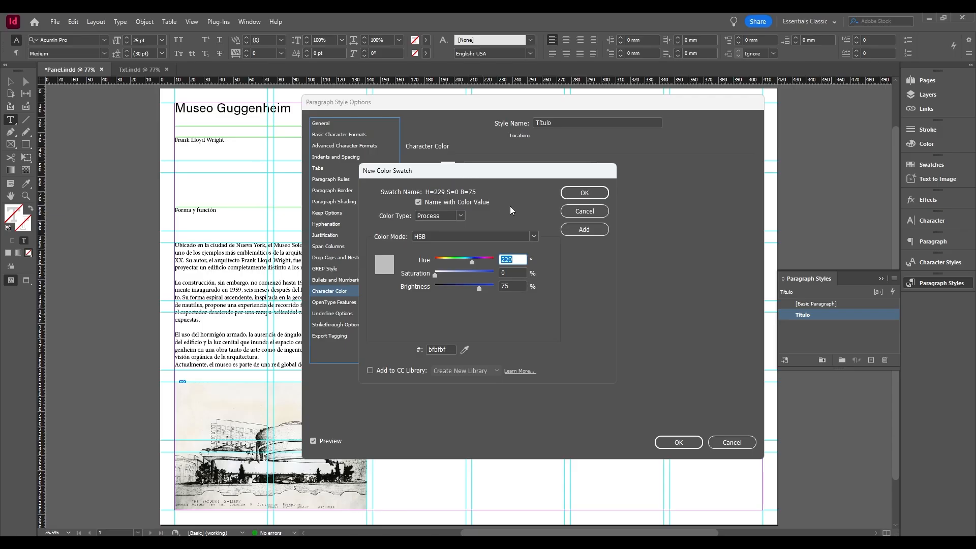
left_click(535, 237)
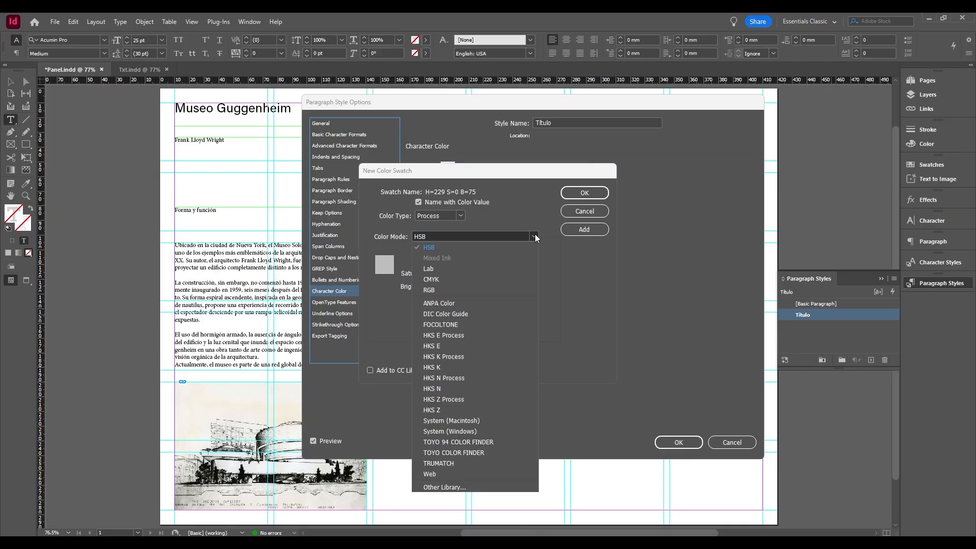
left_click(523, 280)
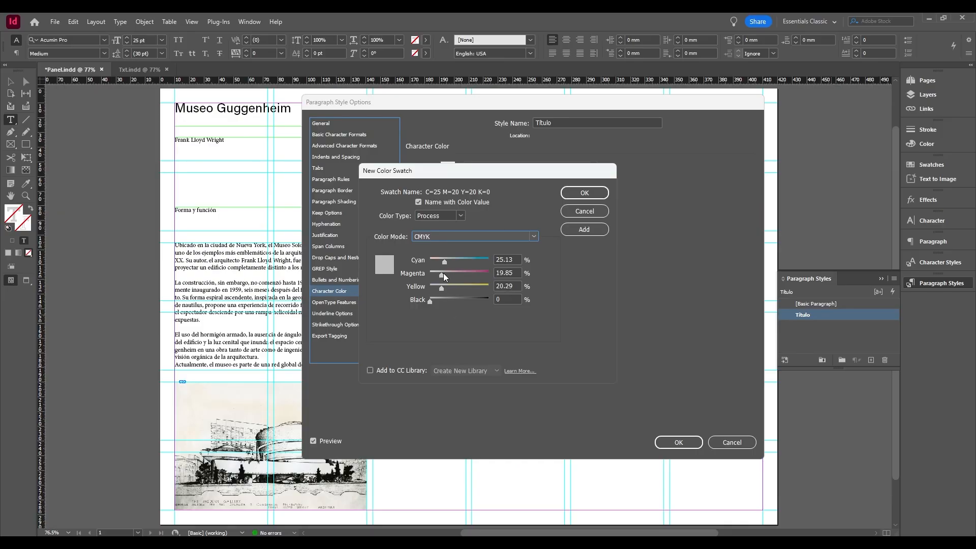
mouse_move(442, 274)
left_mouse_down()
mouse_move(484, 274)
mouse_move(445, 261)
left_mouse_up()
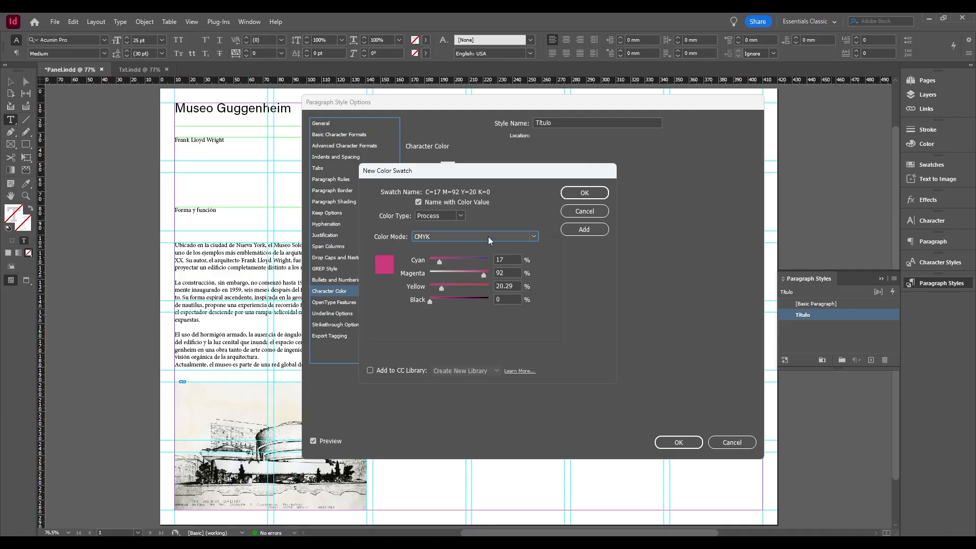
left_click(574, 195)
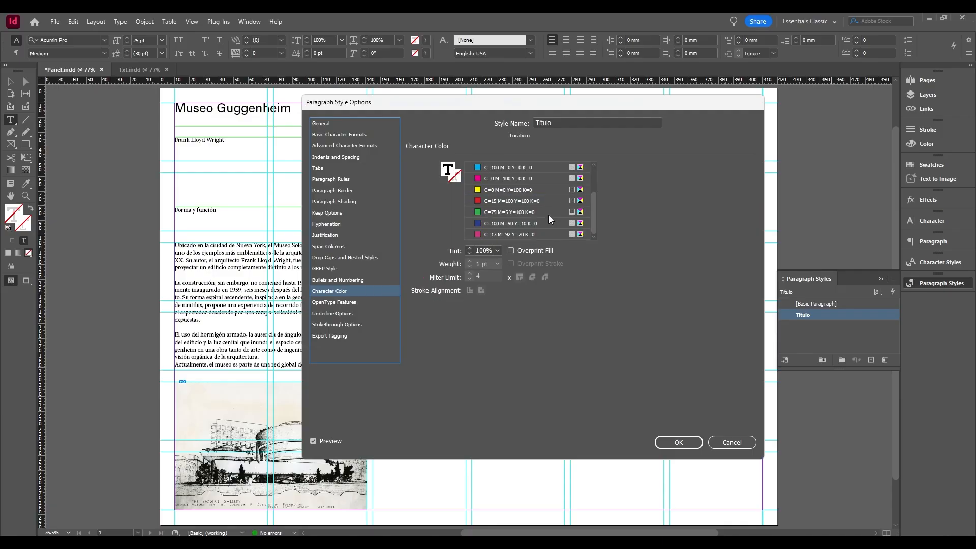
Try the new pink swatch on the Título style, settle on the red C=15 M=100 Y=100 K=0 as character color, and accept the style options.
left_click(499, 233)
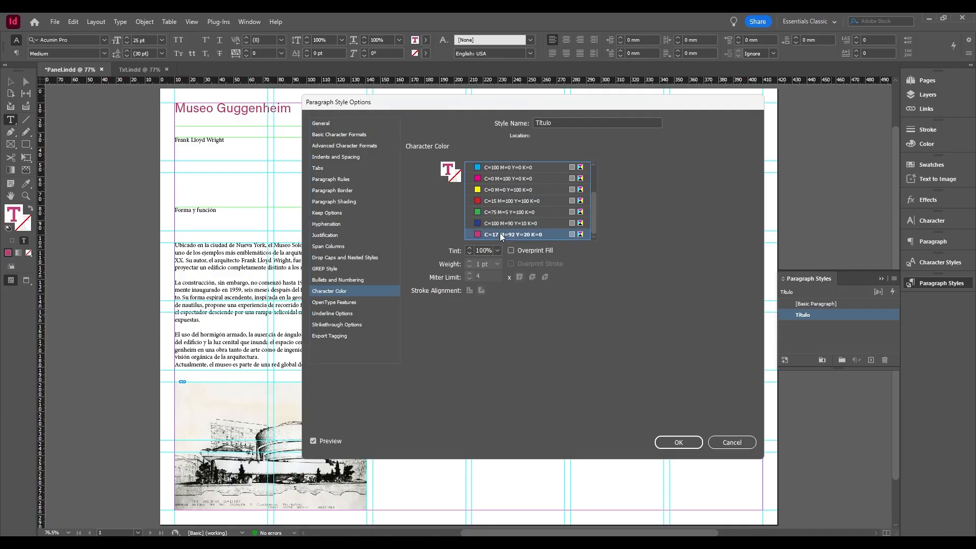
left_click(516, 203)
scroll(515, 203, "down", 2)
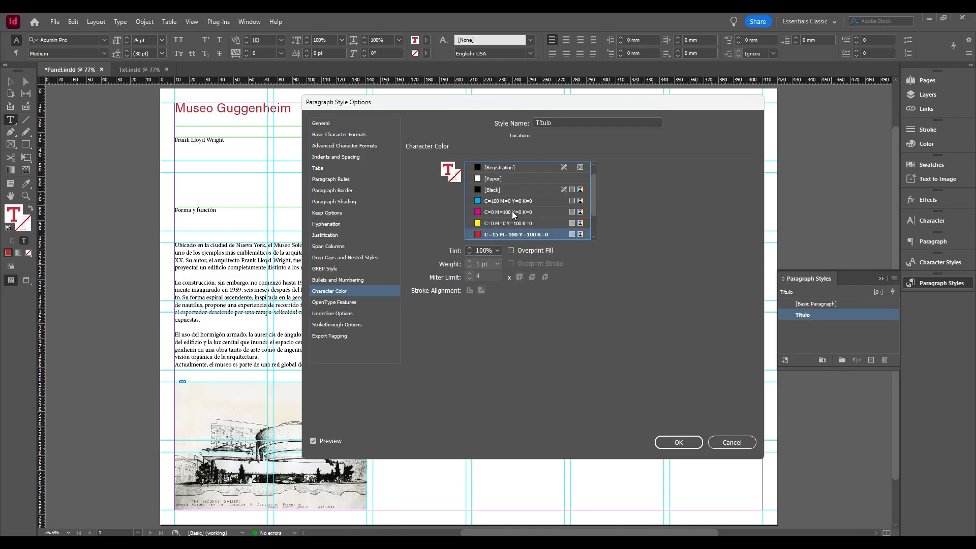
left_click(679, 442)
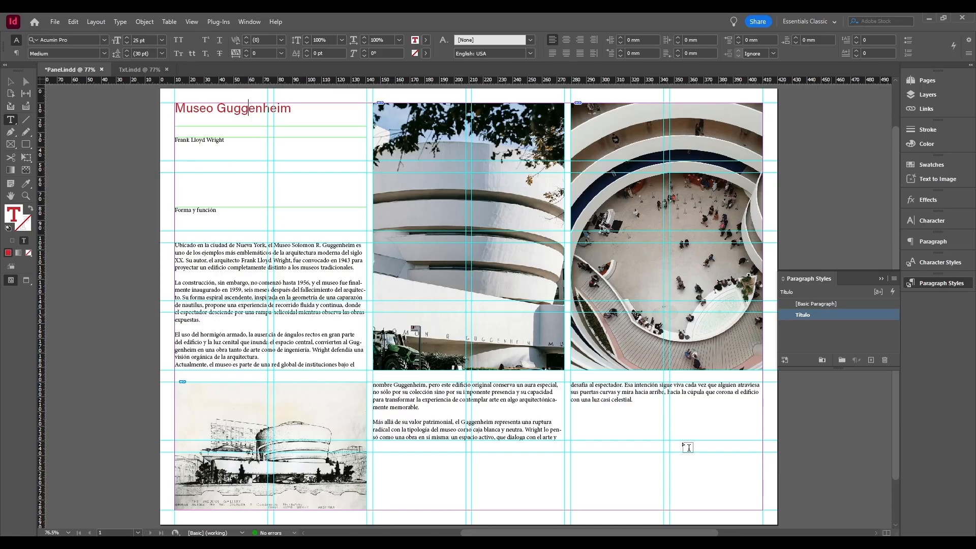
Deselect the title frame and create a new paragraph style with nothing selected.
right_click(807, 317)
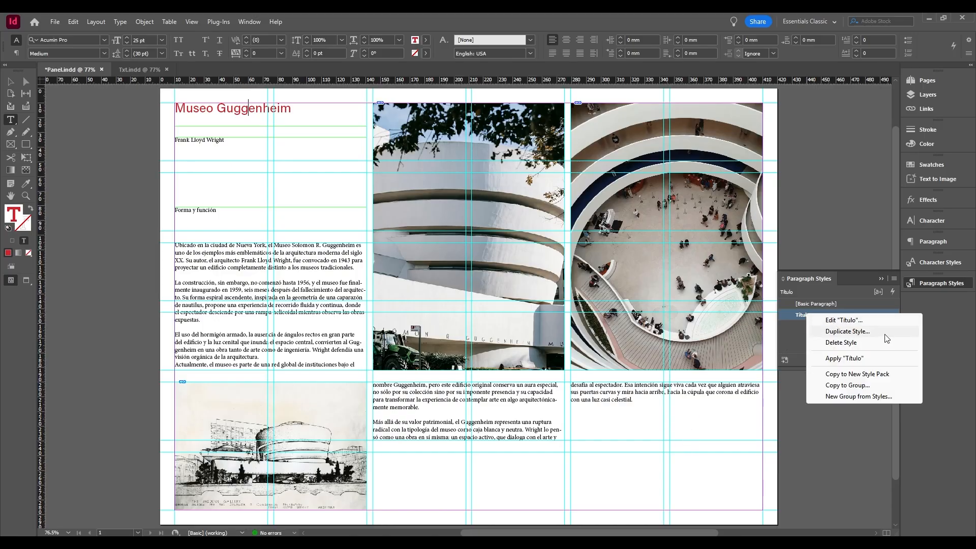
left_click(799, 338)
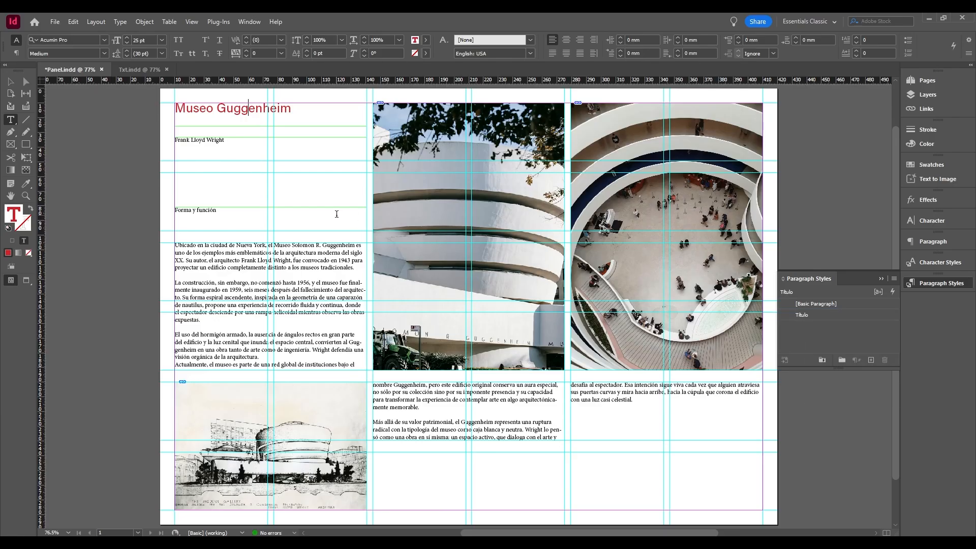
left_click(10, 82)
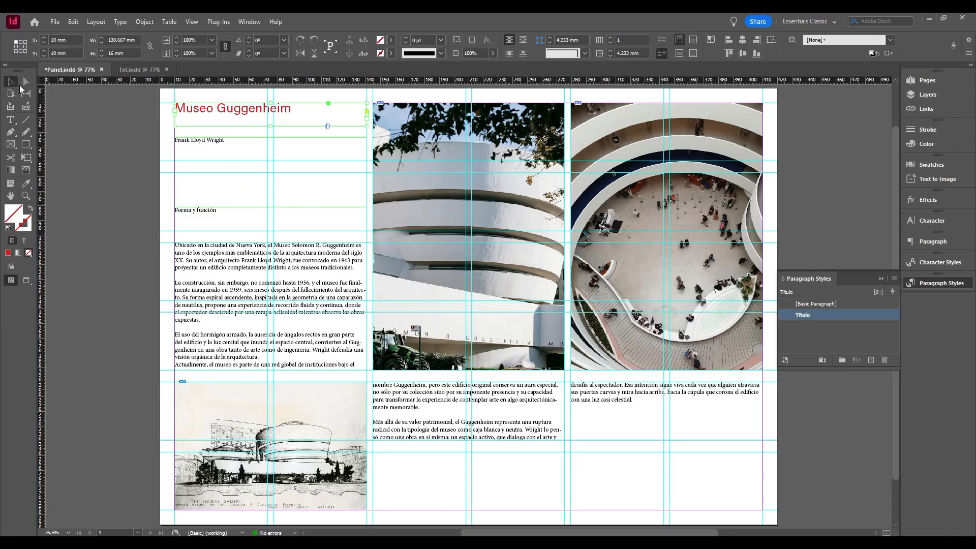
left_click(202, 179)
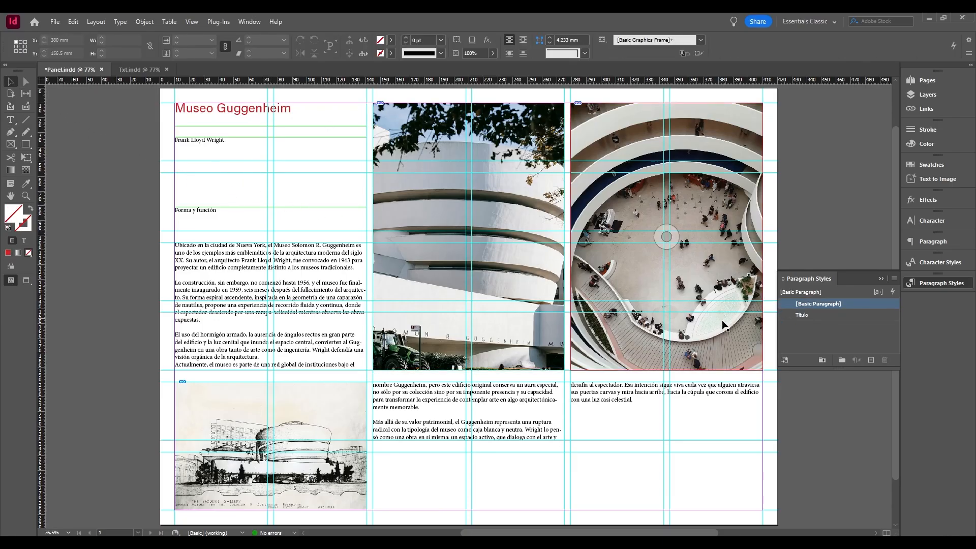
left_click(871, 360)
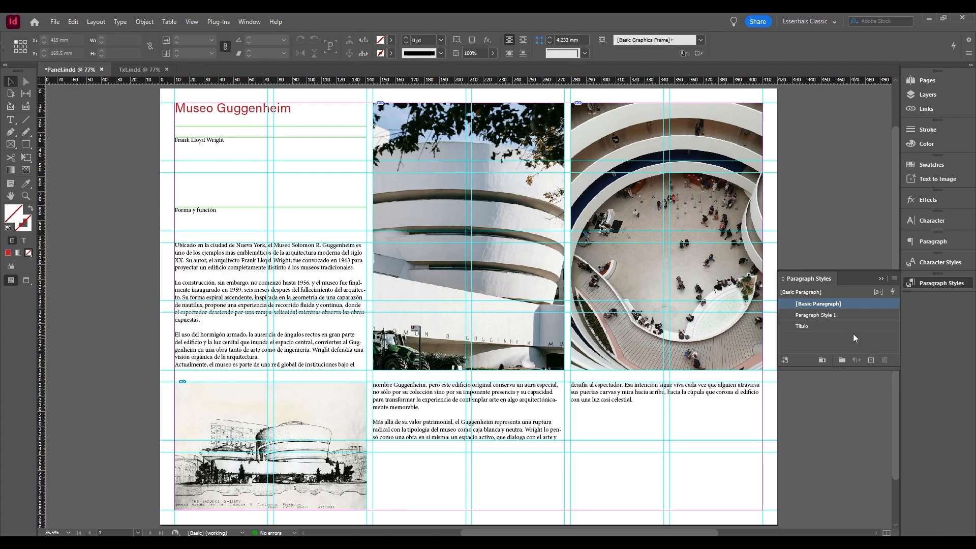
Rename Paragraph Style 1 as "Subtítulo" and base it on the Título style.
right_click(828, 314)
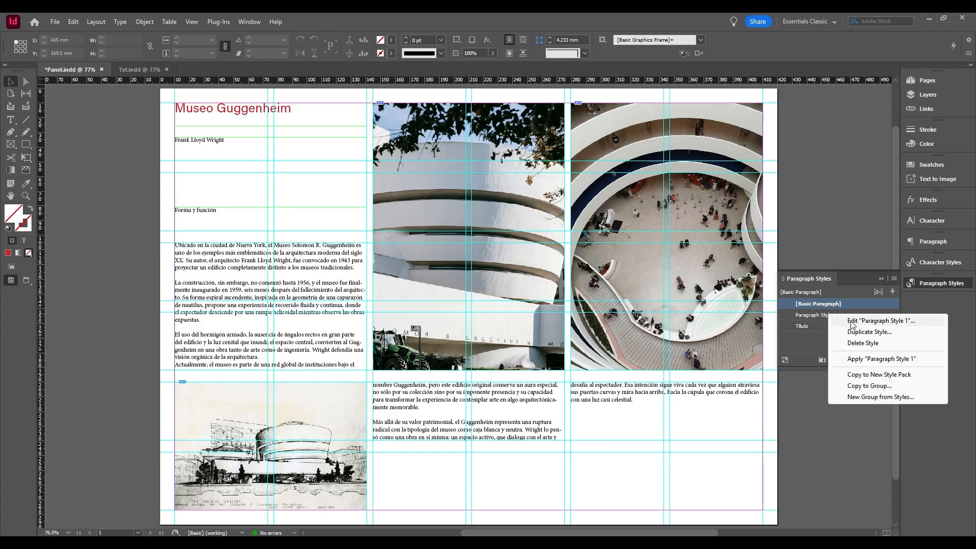
left_click(852, 321)
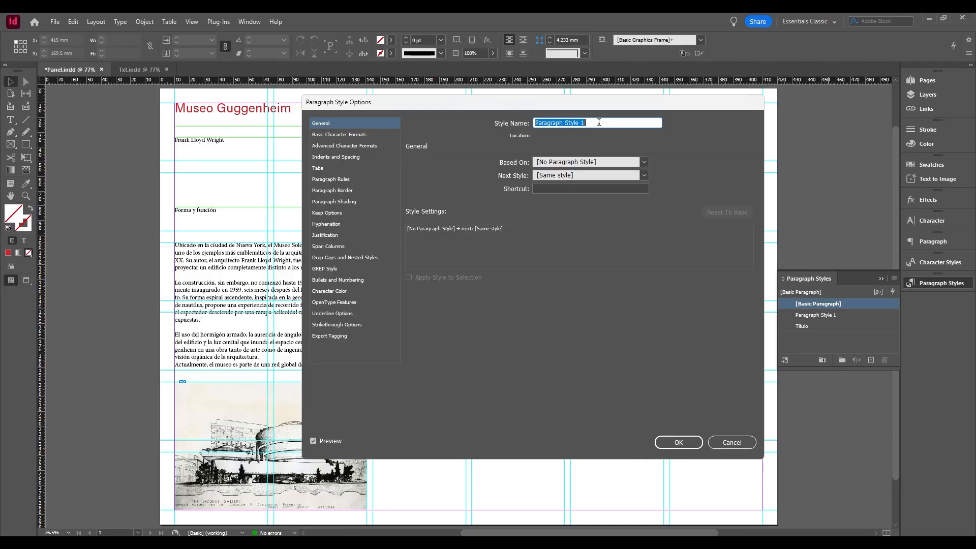
type("Subtítulo")
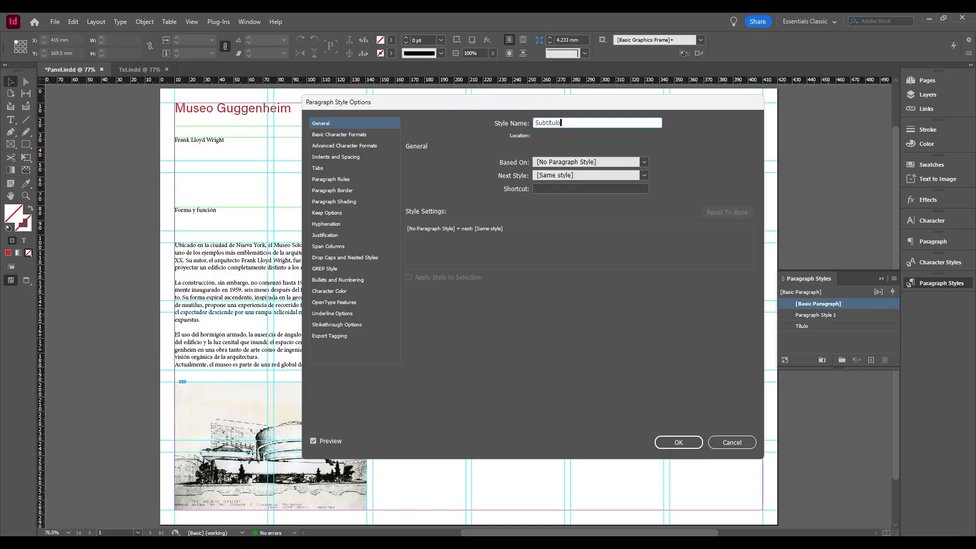
left_click(644, 163)
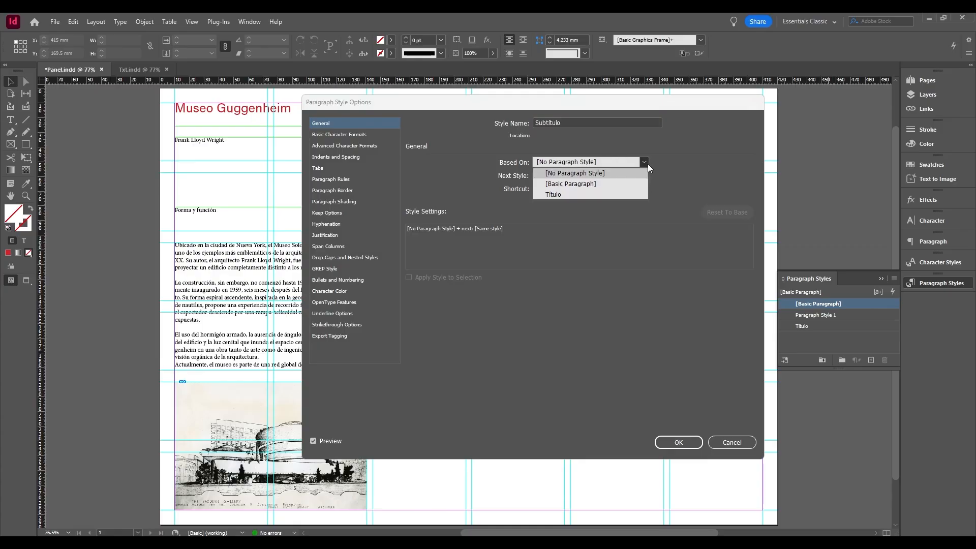
left_click(553, 195)
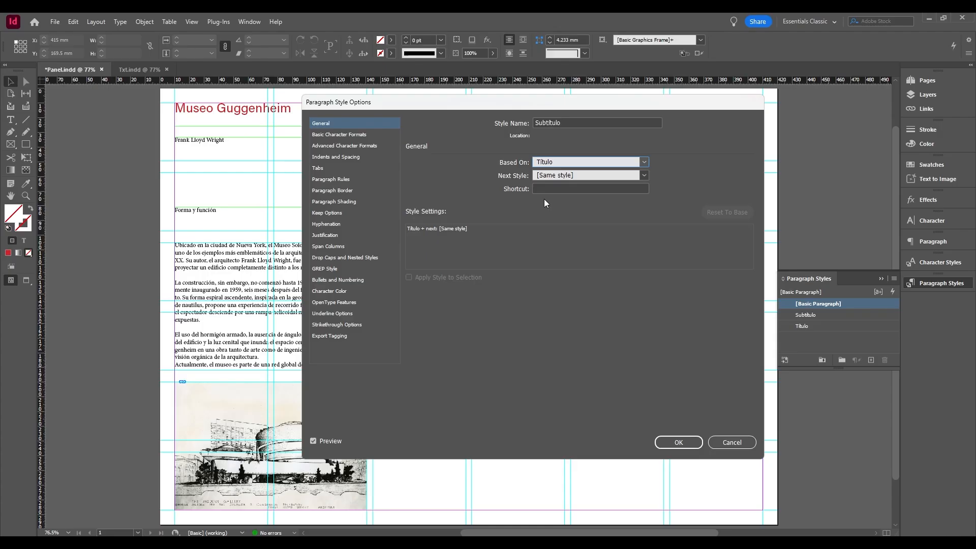
left_click(678, 442)
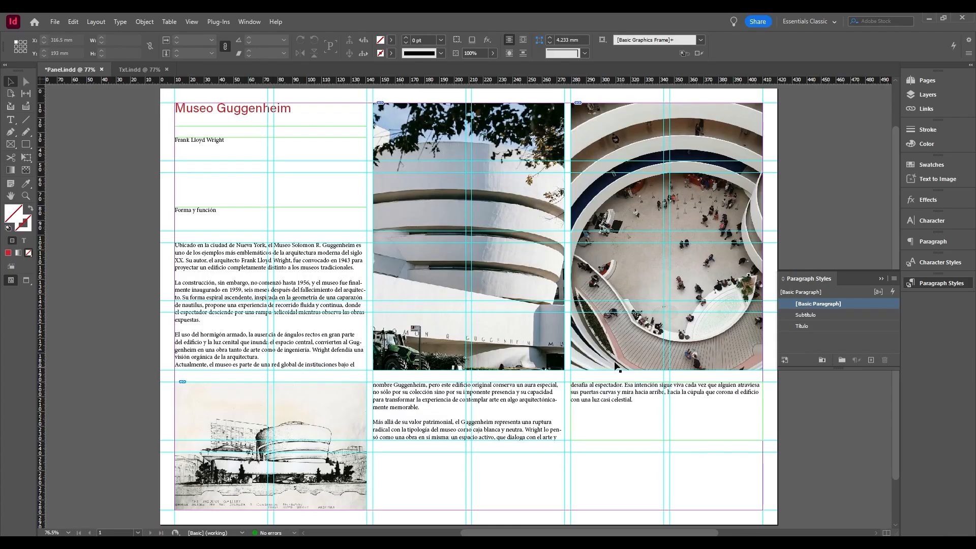
Apply the Subtítulo style to the "Frank Lloyd Wright" line and set the style's font size to 14 pt.
triple_click(205, 140)
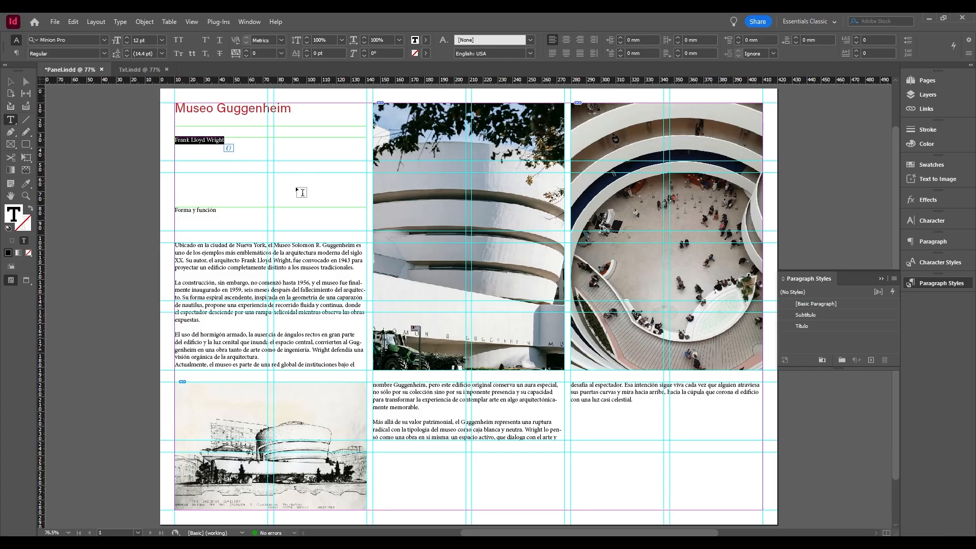
left_click(805, 315)
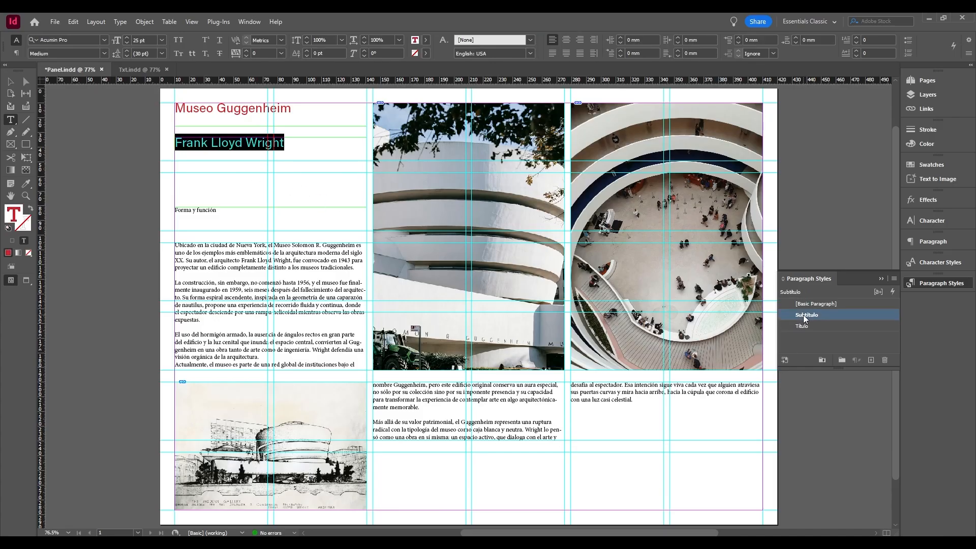
right_click(846, 313)
left_click(863, 319)
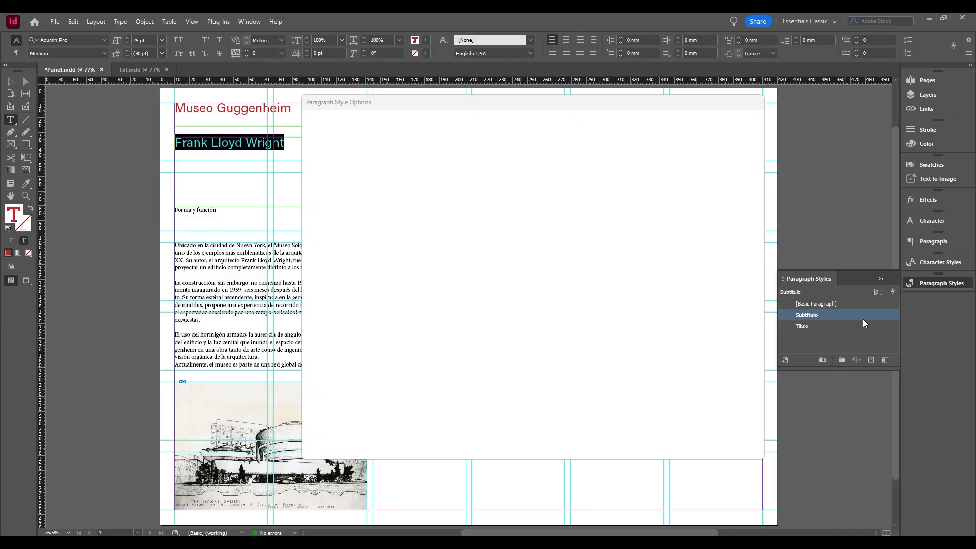
left_click(355, 136)
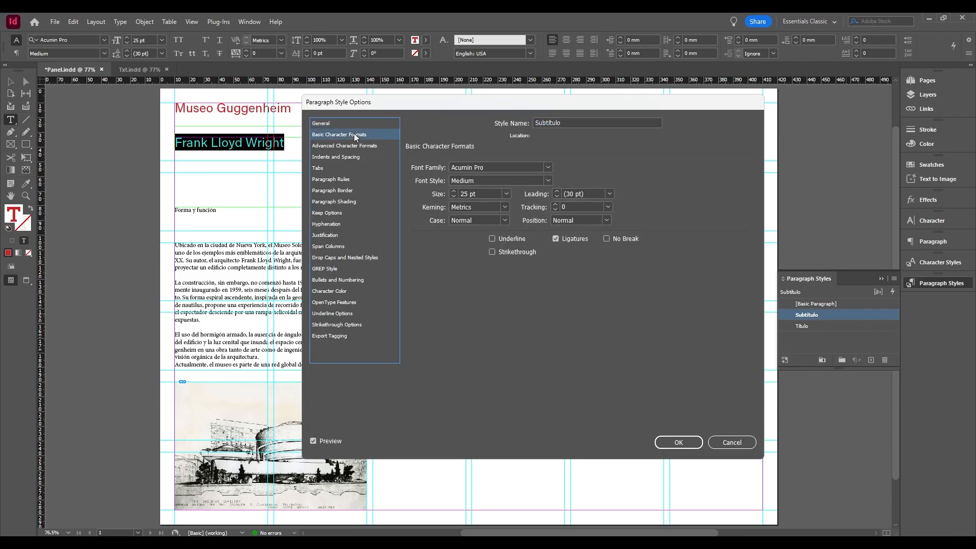
left_click(507, 194)
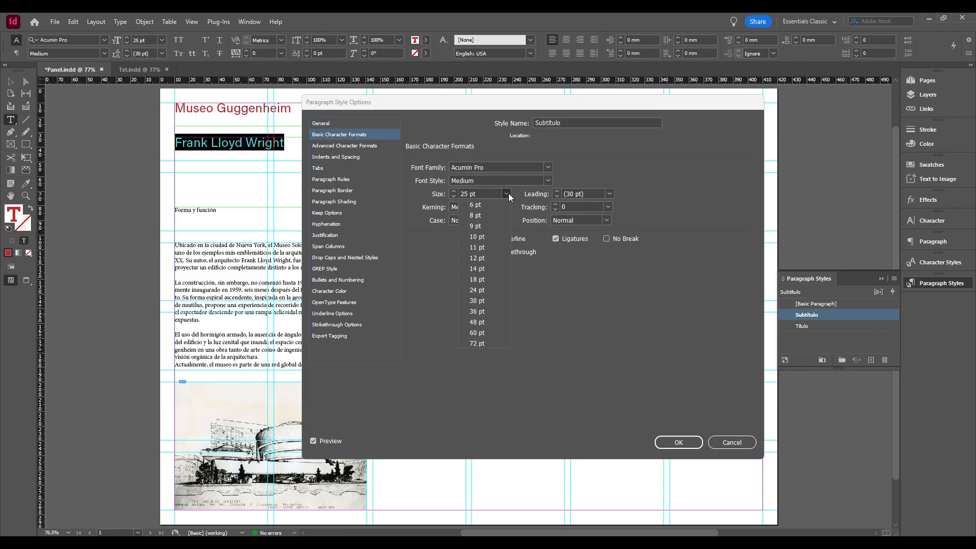
left_click(484, 258)
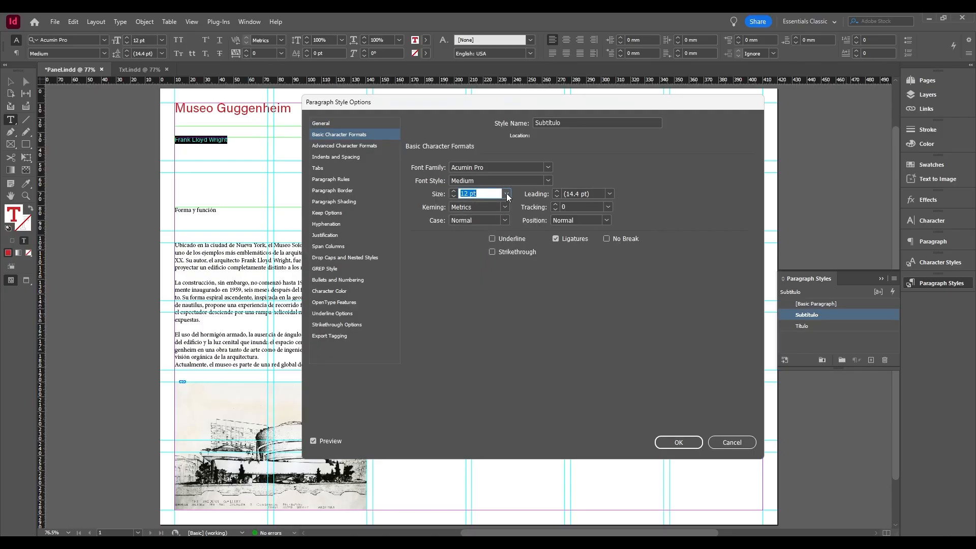
left_click(507, 194)
left_click(478, 277)
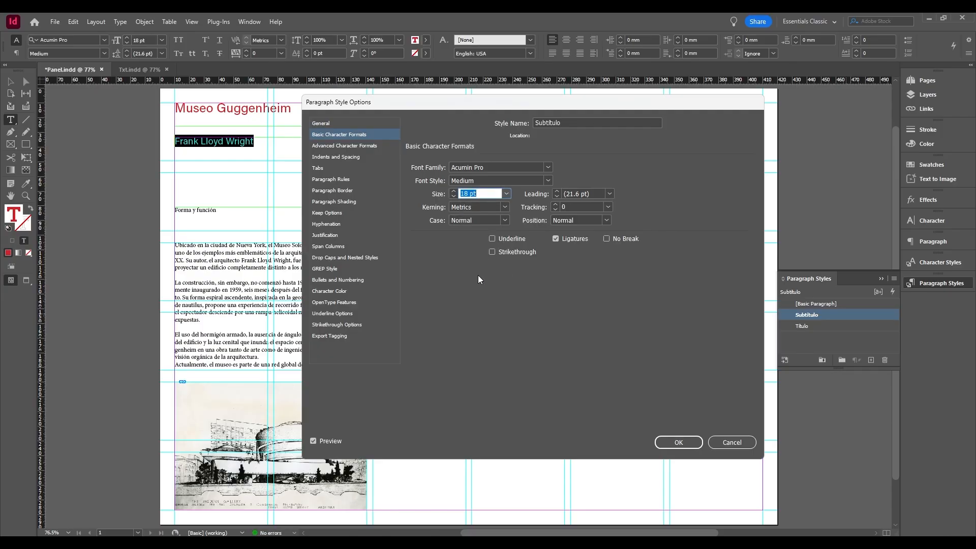
left_click(508, 193)
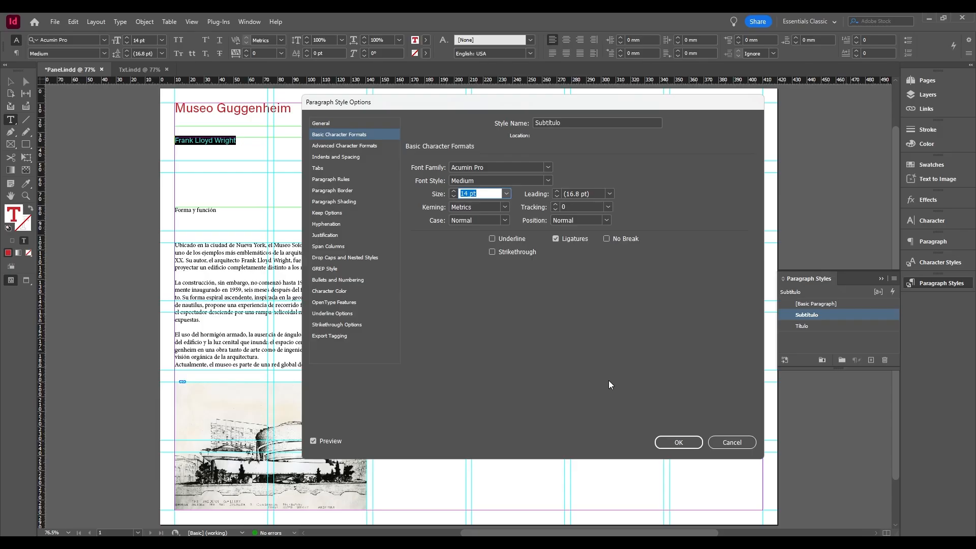
left_click(685, 447)
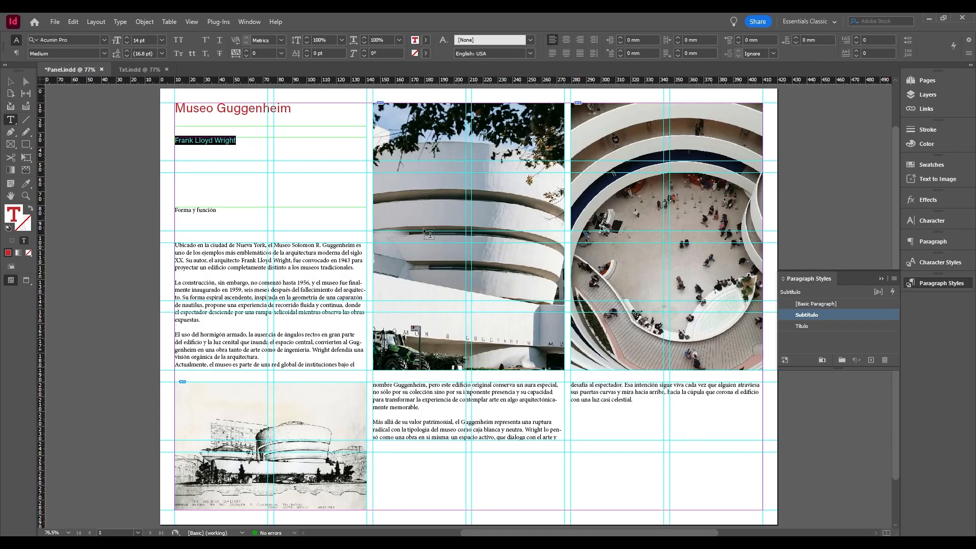
left_click(222, 139)
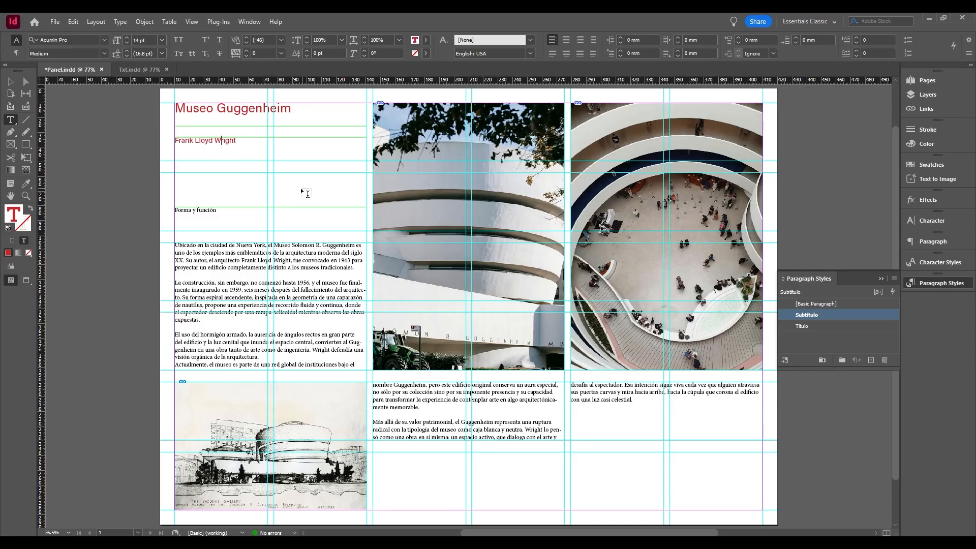
Create another new paragraph style from the "Forma y función" line and apply it to that line.
left_click(220, 212)
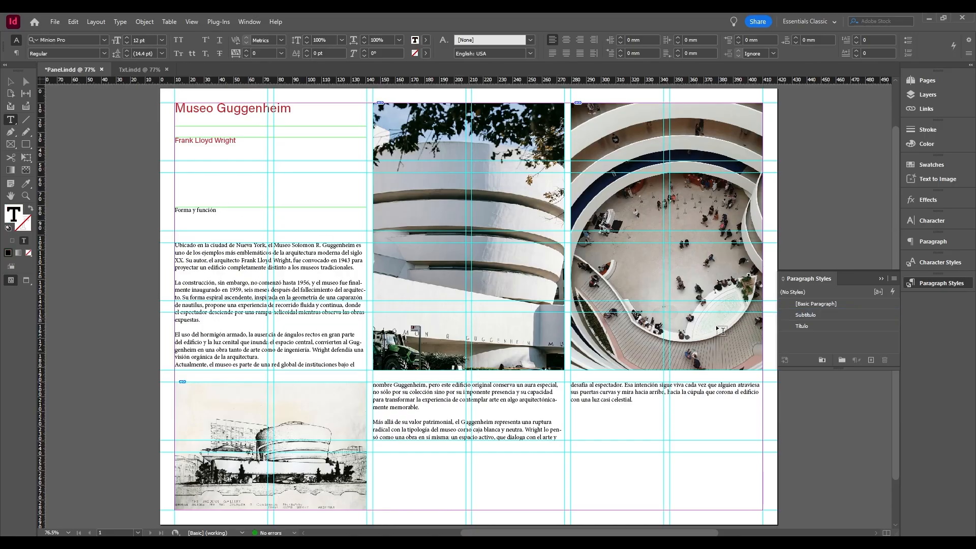
left_click(873, 362)
left_click(826, 337)
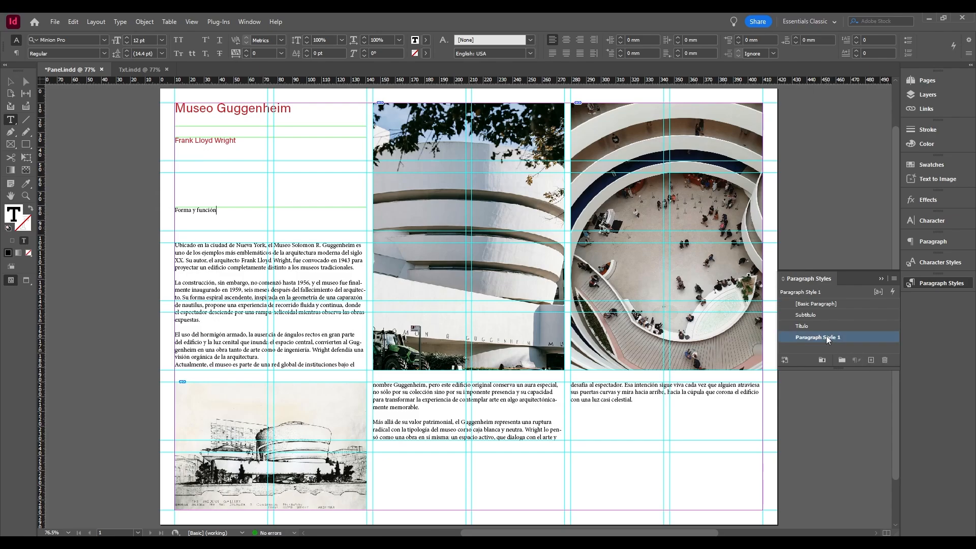
Base the "Forma y función" line's Paragraph Style 1 on the Título style and set its font size to 12 pt.
right_click(826, 336)
left_click(844, 342)
left_click(642, 160)
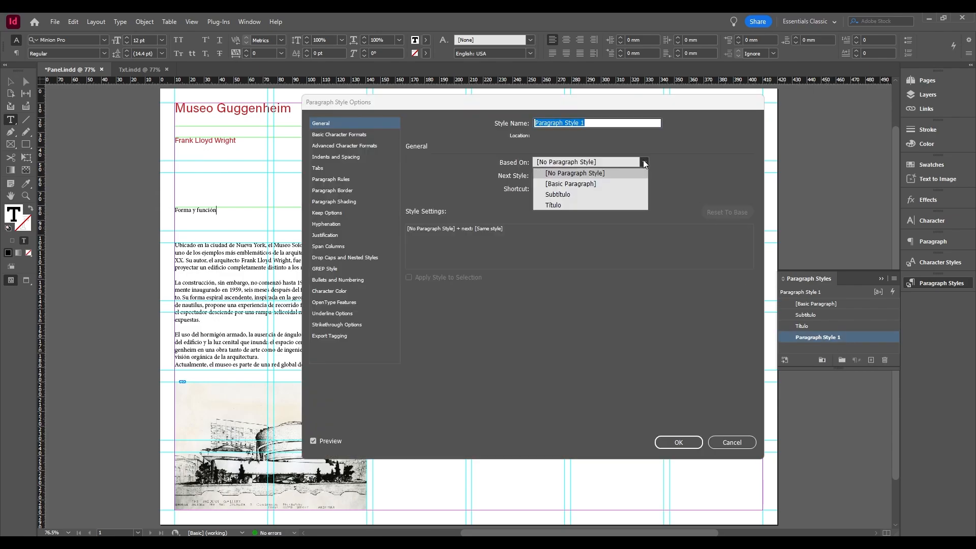
left_click(569, 205)
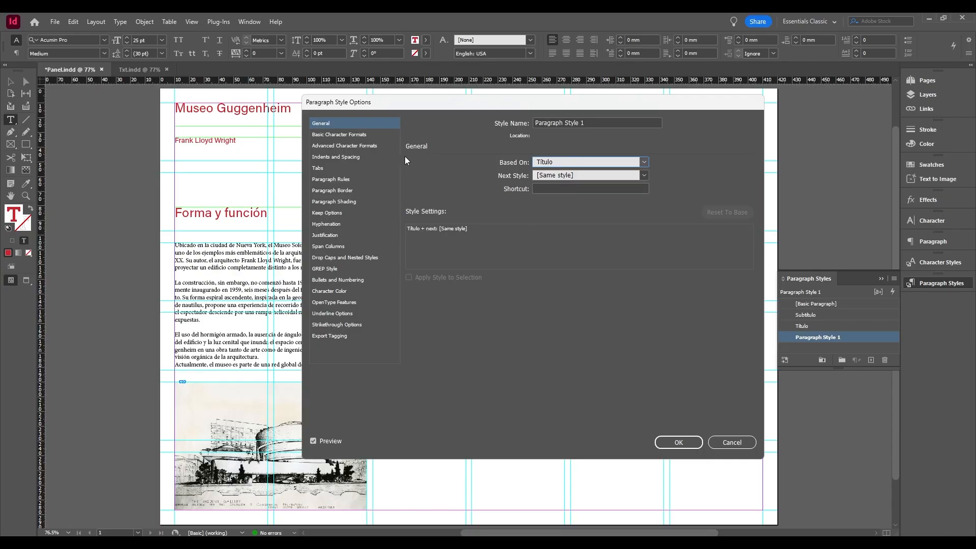
left_click(374, 135)
left_click(507, 193)
left_click(480, 258)
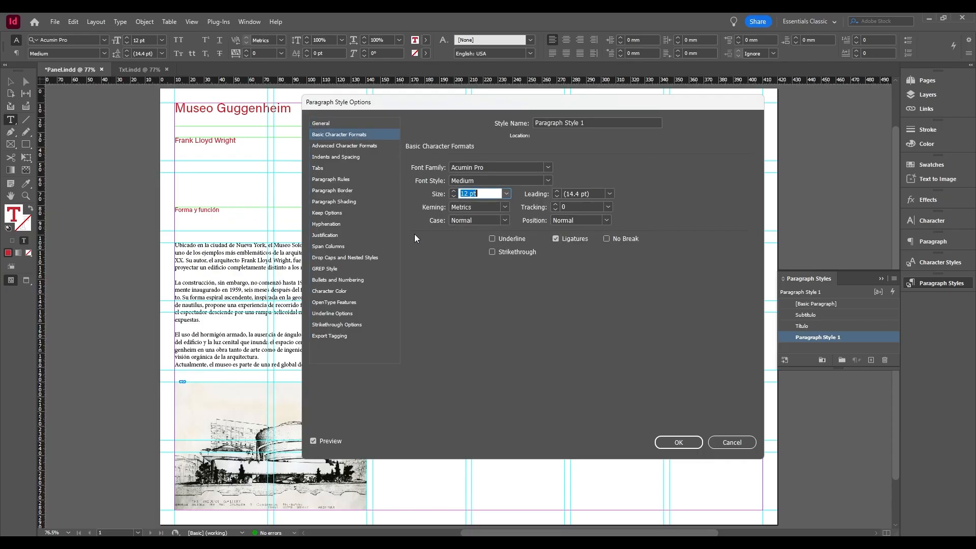
Set the style's character color to [Black] and name the style "Encabezado".
left_click(352, 290)
left_click(519, 179)
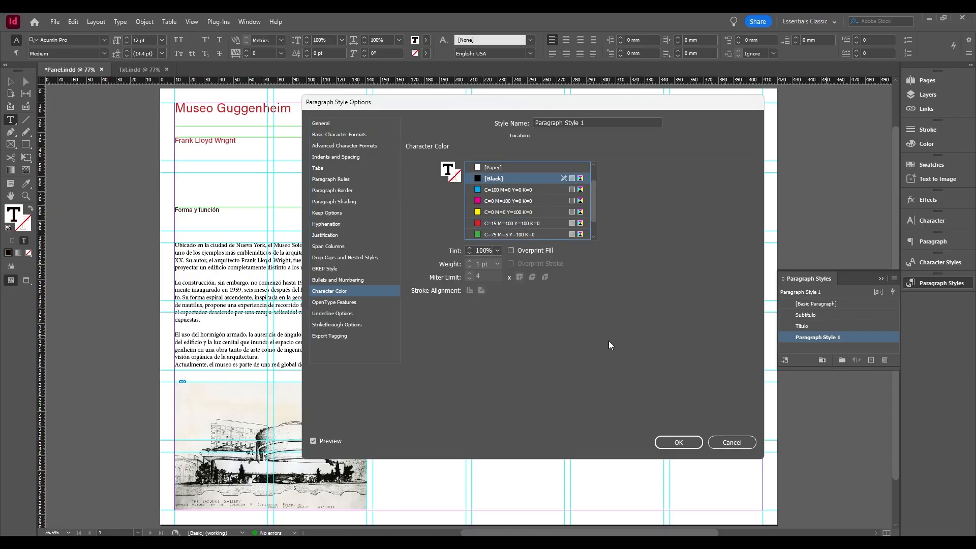
left_click(364, 135)
left_click(548, 181)
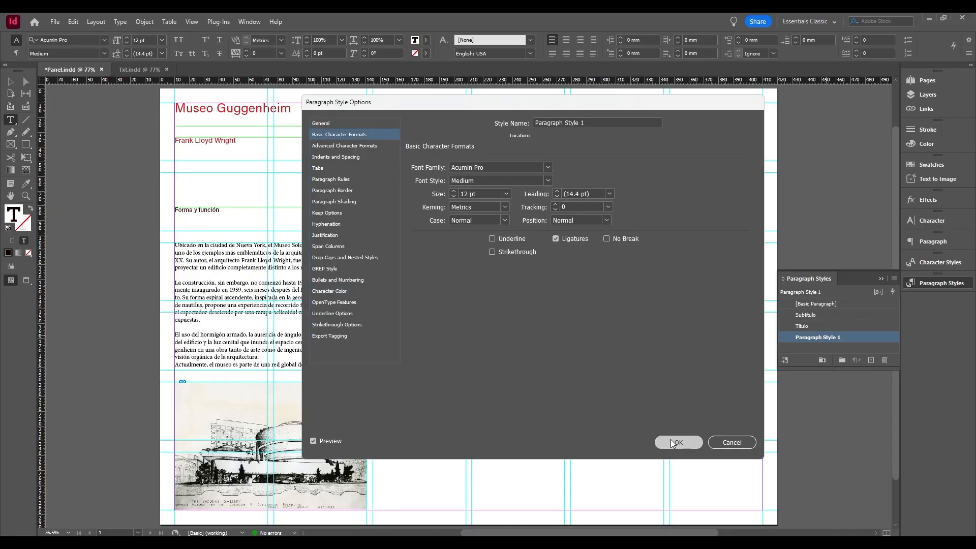
left_click(676, 443)
Create a new paragraph style based on Encabezado and apply it to all the threaded body text.
left_click(871, 361)
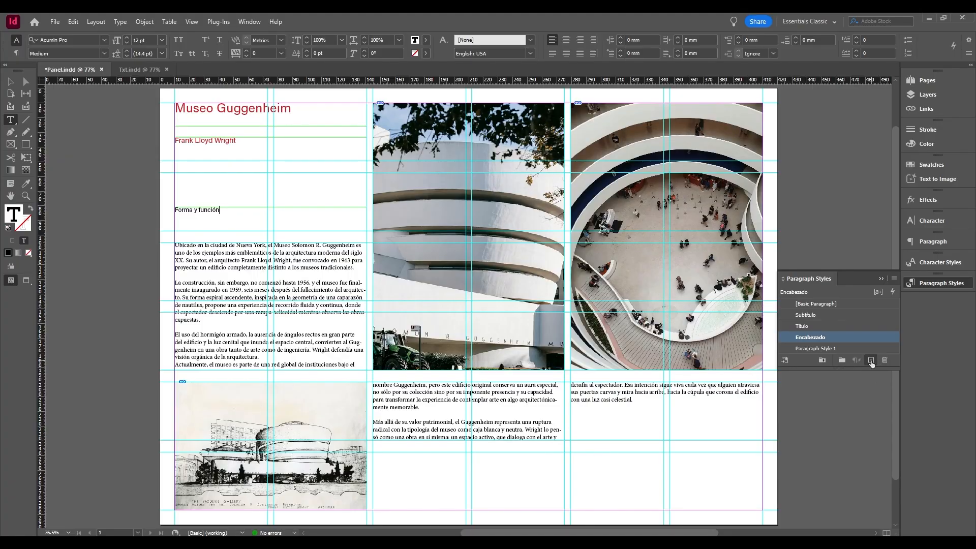
left_click(825, 348)
left_click_drag(176, 245, 810, 361)
double_click(844, 348)
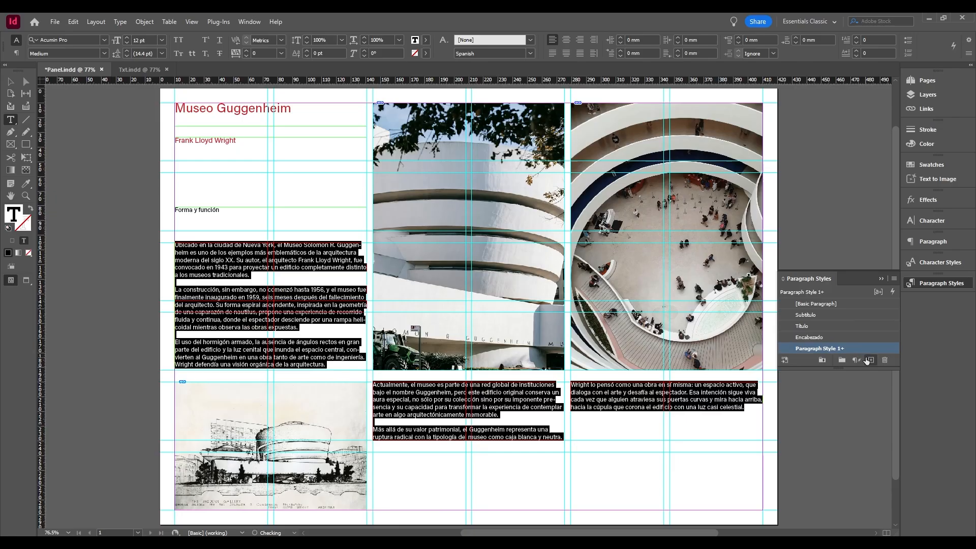
Rename the body text's paragraph style as "Texto normal", check its basic character formats and accept the options.
type("Texto norma")
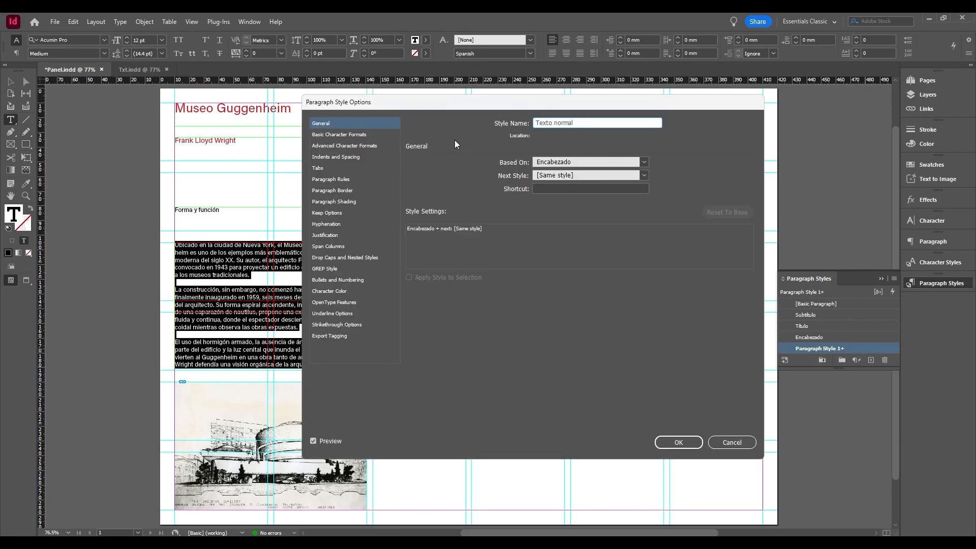
type("l")
left_click(353, 135)
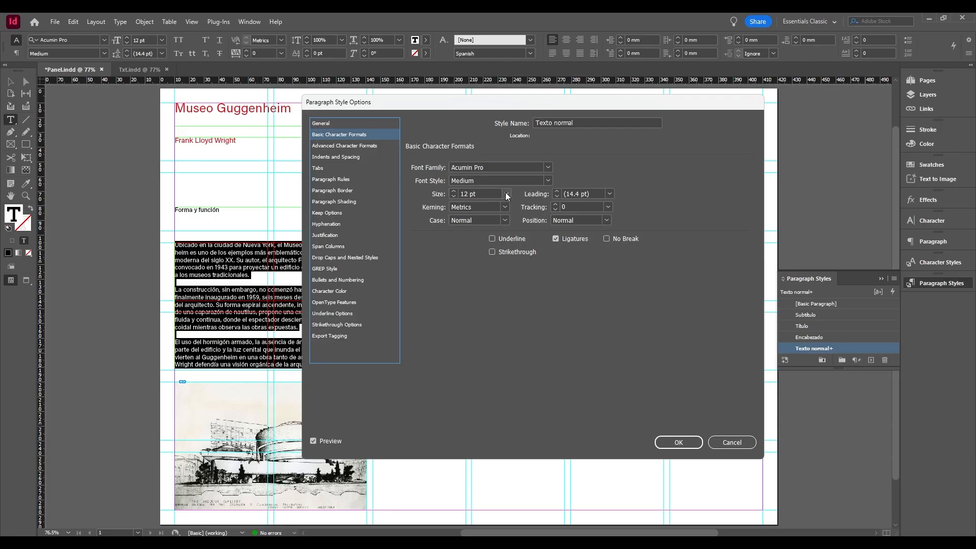
left_click_drag(534, 103, 458, 103)
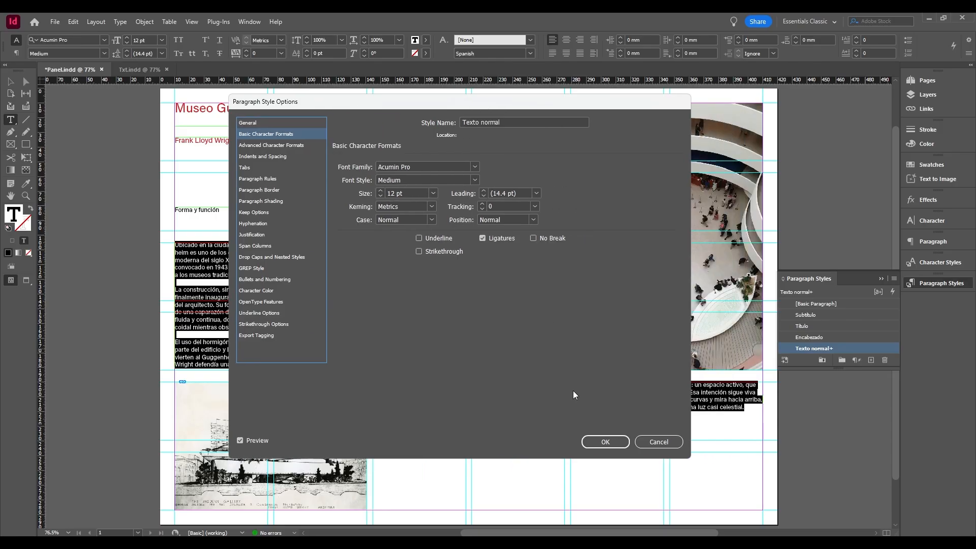
left_click(605, 441)
Shrink the "Frank Lloyd Wright" text frame to about 6 mm high and place it just beneath the title at Y 22 mm.
left_click(10, 81)
left_click(210, 145)
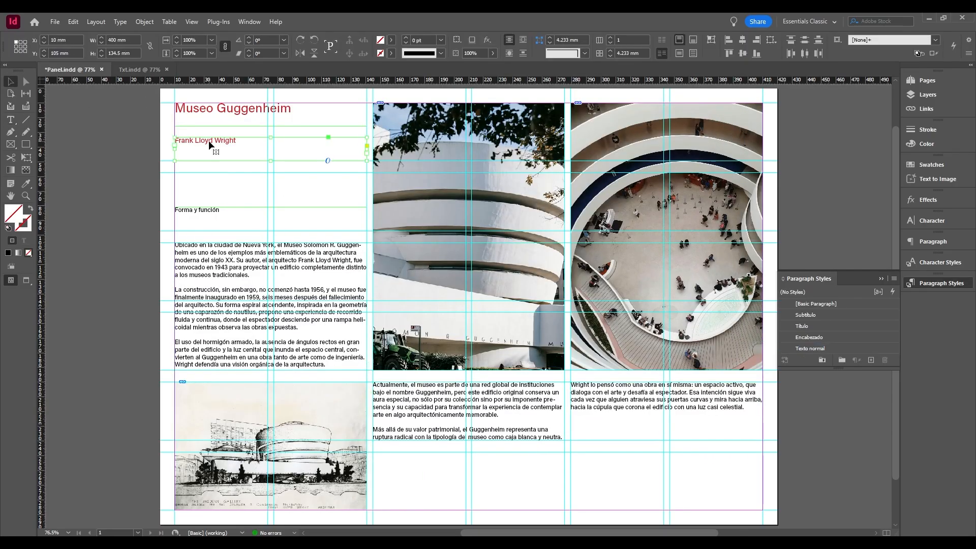
left_click_drag(271, 161, 229, 127)
left_click(234, 113)
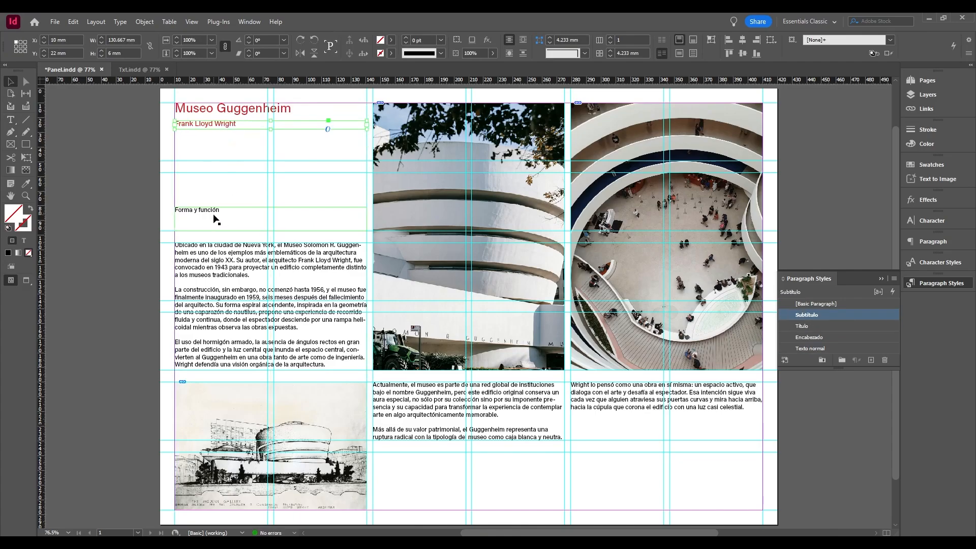
Lower the upper edge of the "Forma y función" text frame so the heading sits closer to the body text.
left_click(214, 215)
left_click_drag(272, 207, 273, 222)
left_click(542, 422)
left_click(607, 454)
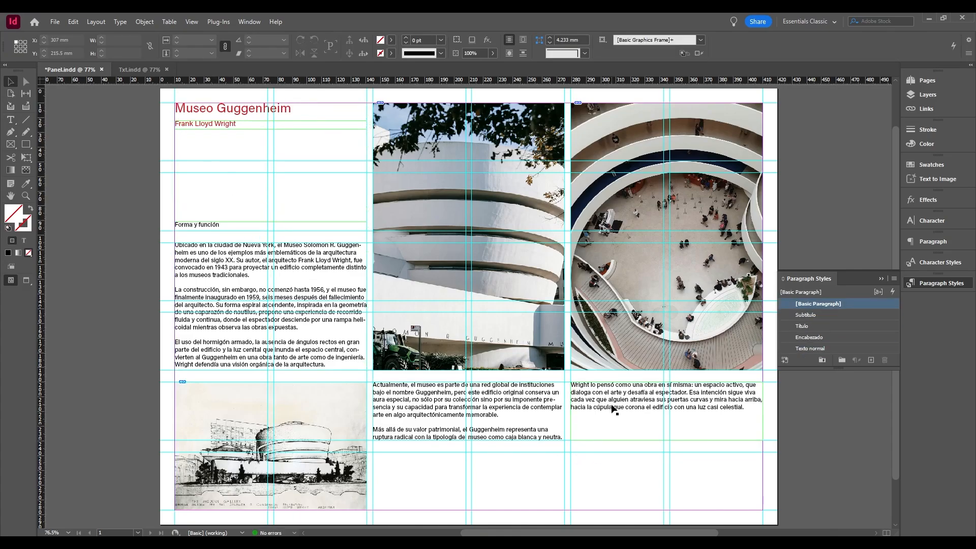
Shorten the middle column's text frame so the "Más allá de su valor patrimonial" paragraph flows into the third column.
left_click(613, 407)
left_click(491, 429)
left_click_drag(468, 441, 469, 426)
left_click(623, 471)
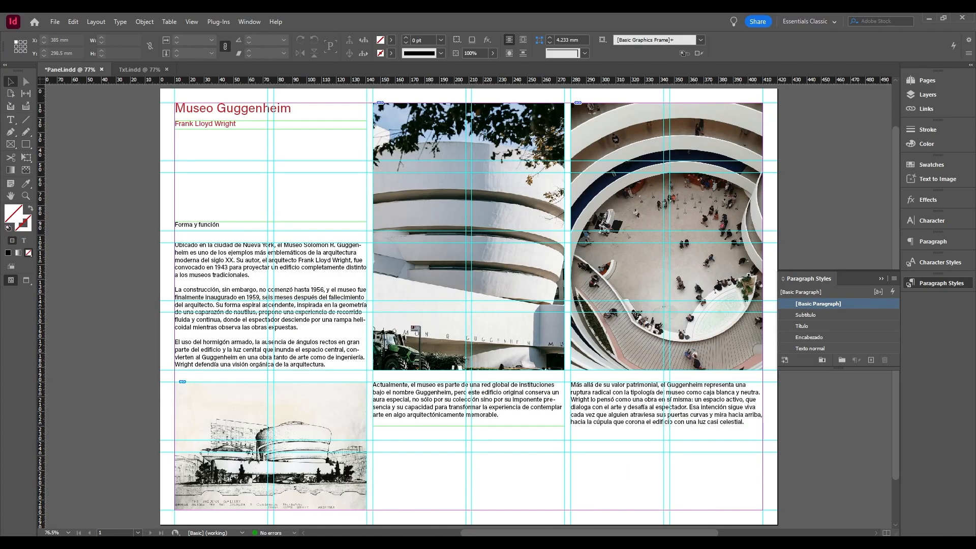
key("ctrl+d")
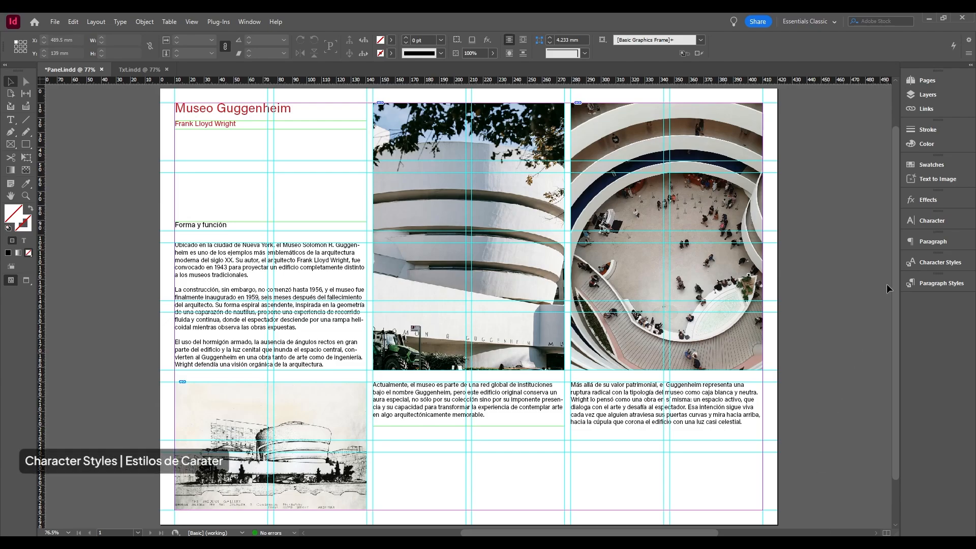
Create a new character style with nothing selected and rename it as "Texto destacado".
left_click(921, 261)
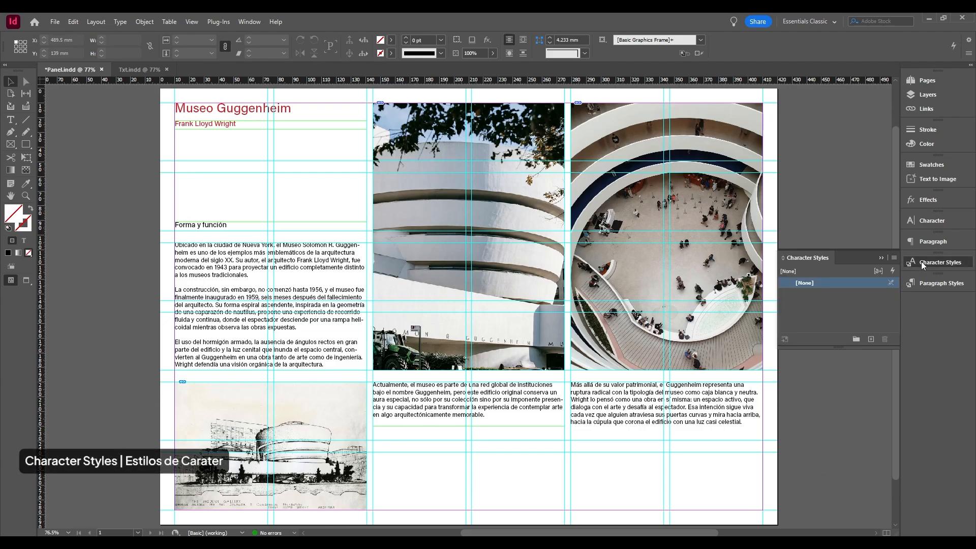
left_click(871, 339)
right_click(831, 295)
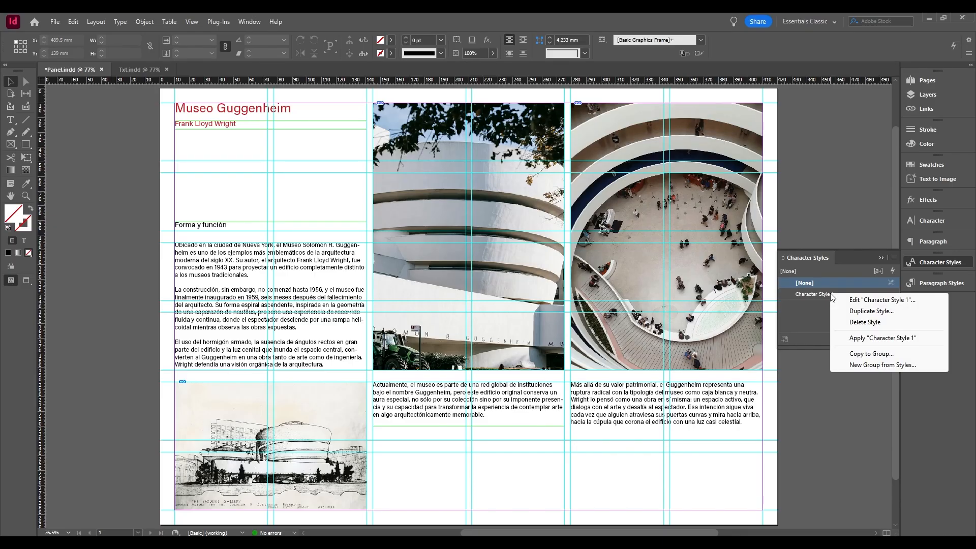
left_click(880, 300)
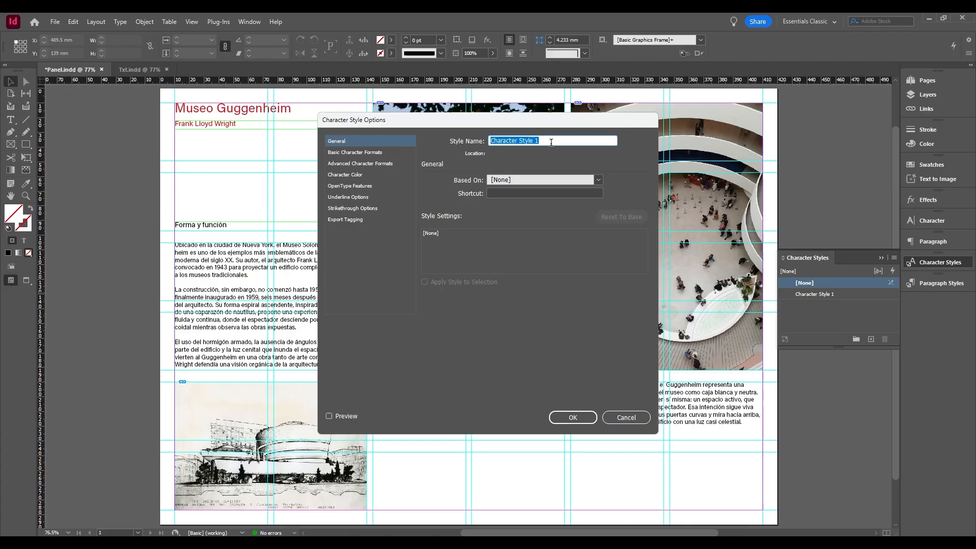
type("Texto destacado")
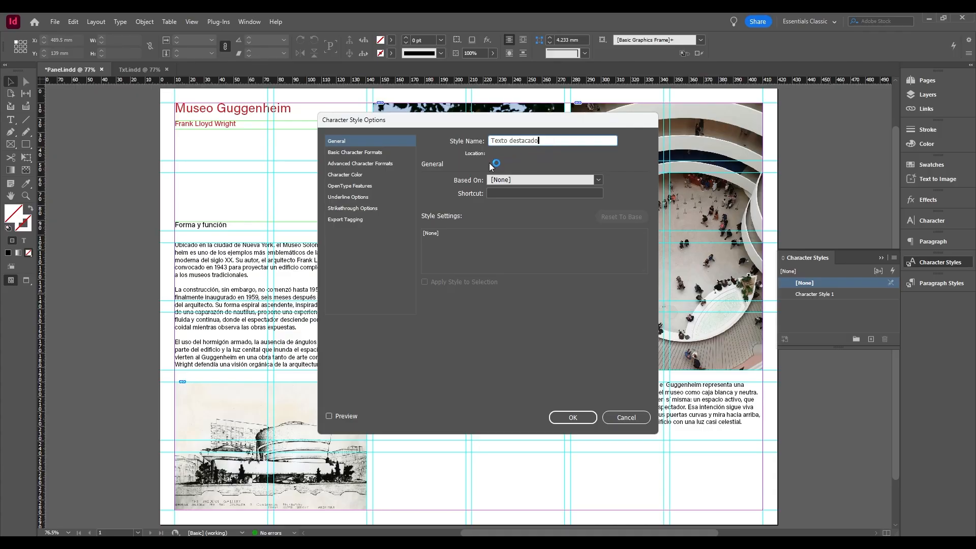
Set the Texto destacado style to Acumin Pro Thin Italic with a red character color.
left_click(366, 152)
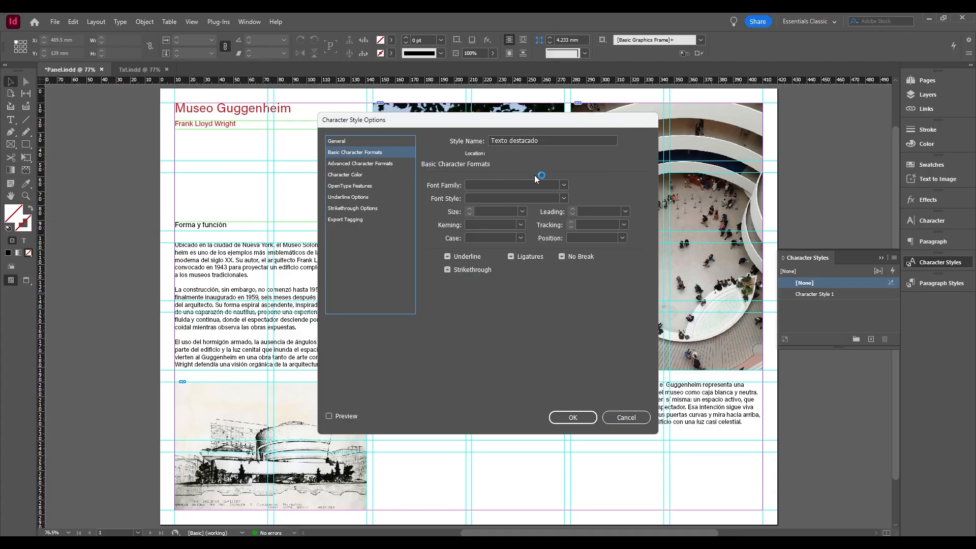
left_click(563, 186)
left_click(545, 196)
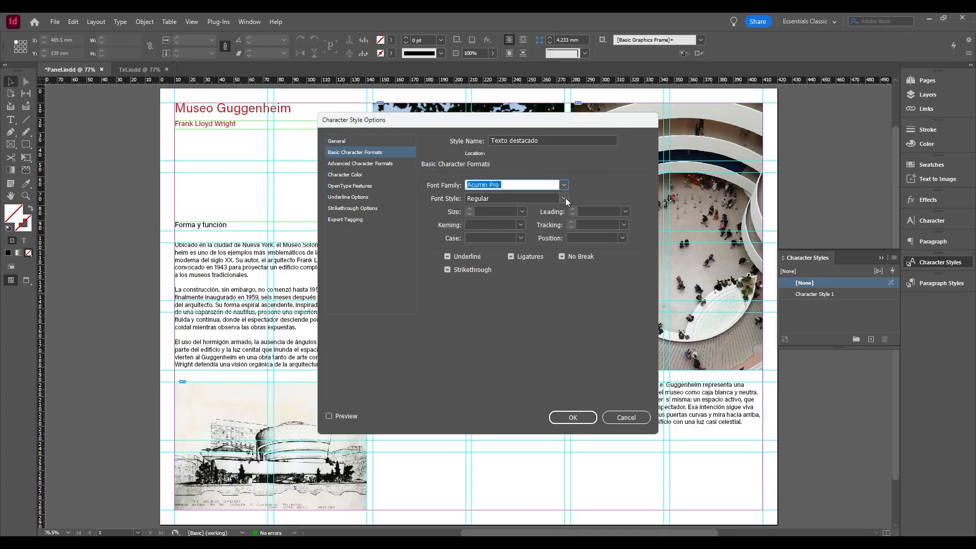
left_click(564, 198)
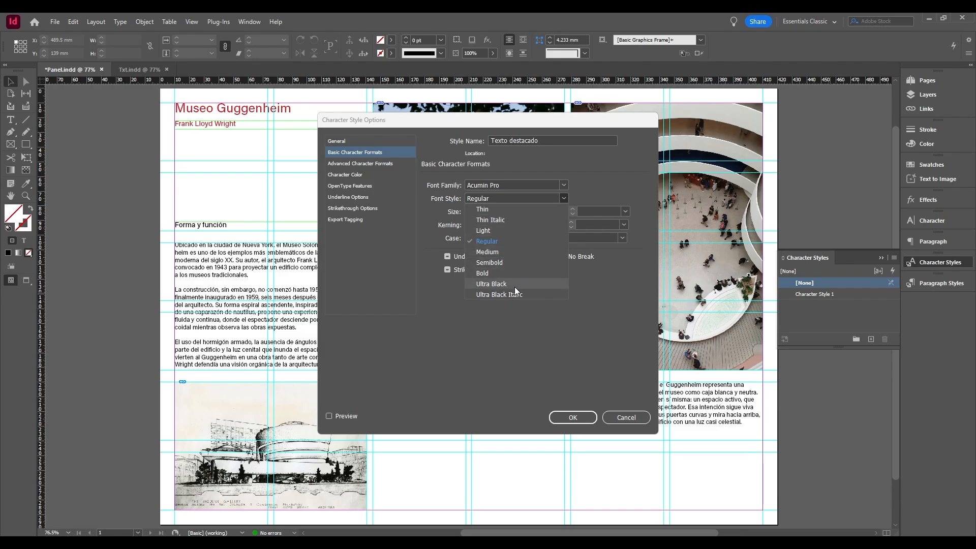
left_click(495, 220)
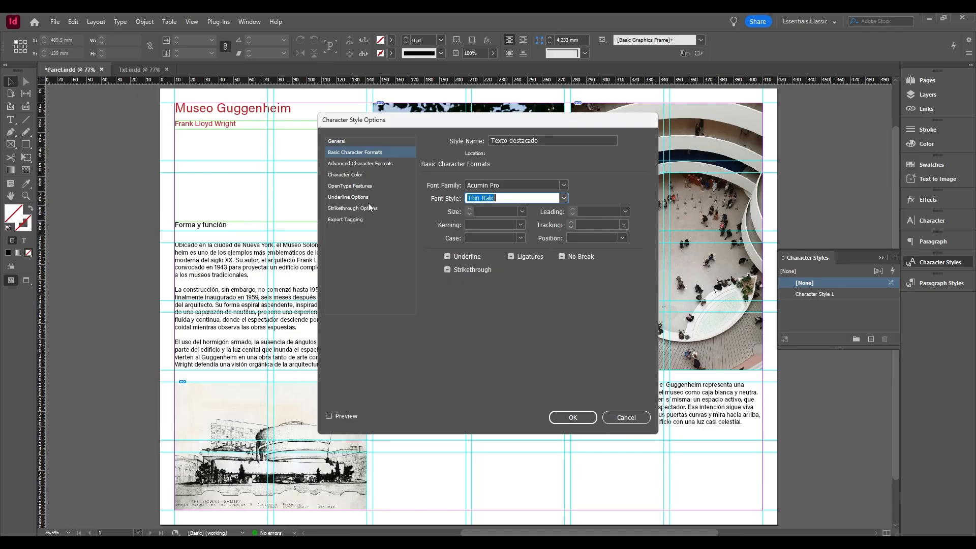
left_click(345, 176)
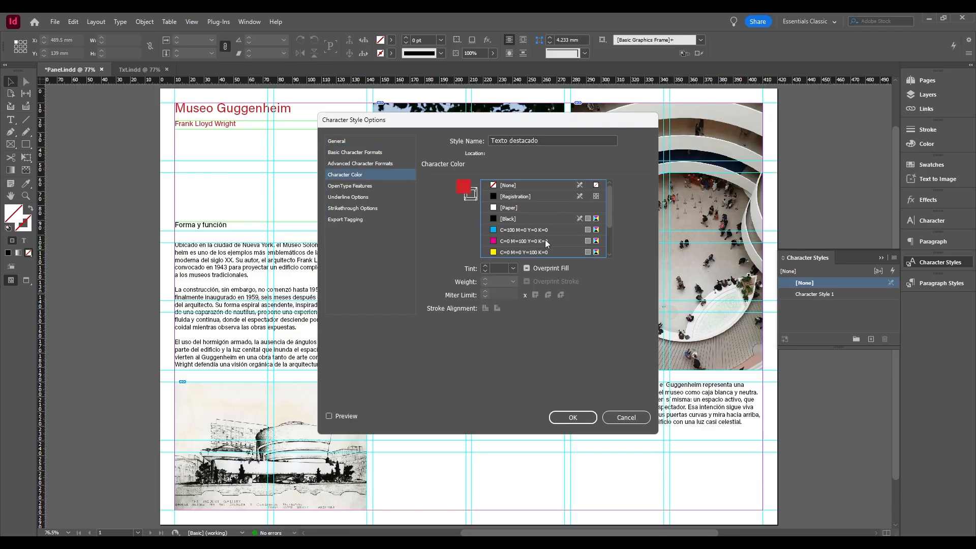
left_click(578, 418)
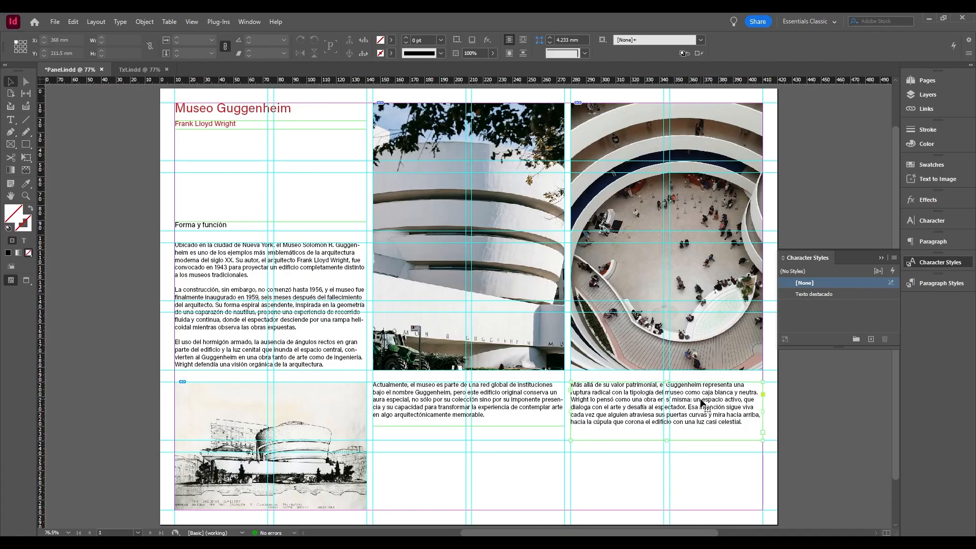
Apply the Texto destacado character style to the phrase "un espacio activo, que dialoga con el arte y desafía al espectador" in the third column.
key("t")
left_click_drag(694, 400, 687, 407)
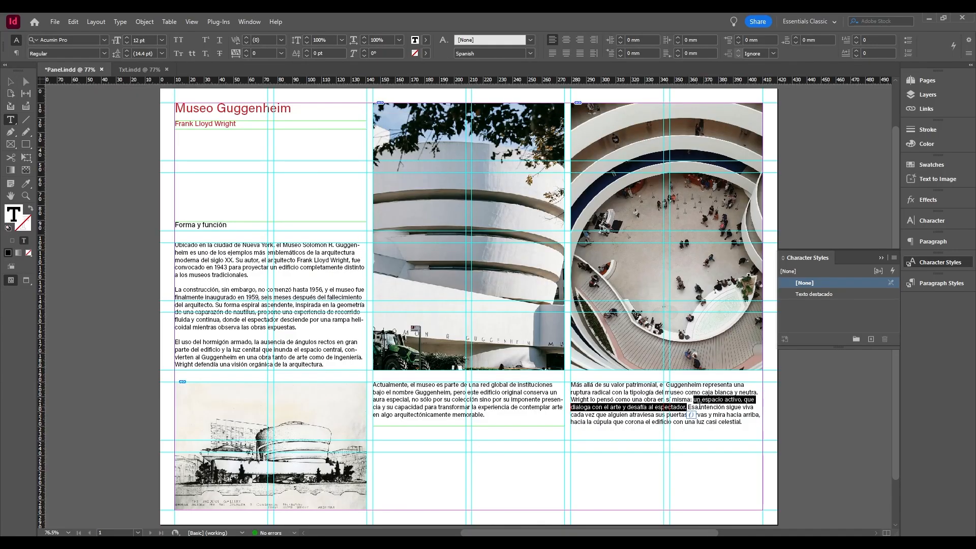
left_click(820, 295)
left_click(717, 423)
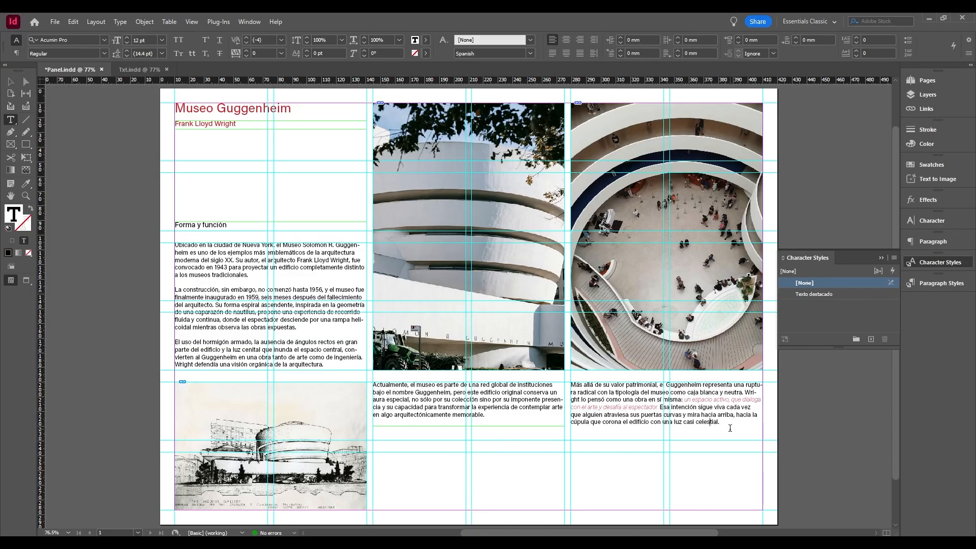
Edit the Texto destacado character style to use the Medium font style with preview turned on.
right_click(838, 294)
left_click(885, 302)
left_click(374, 150)
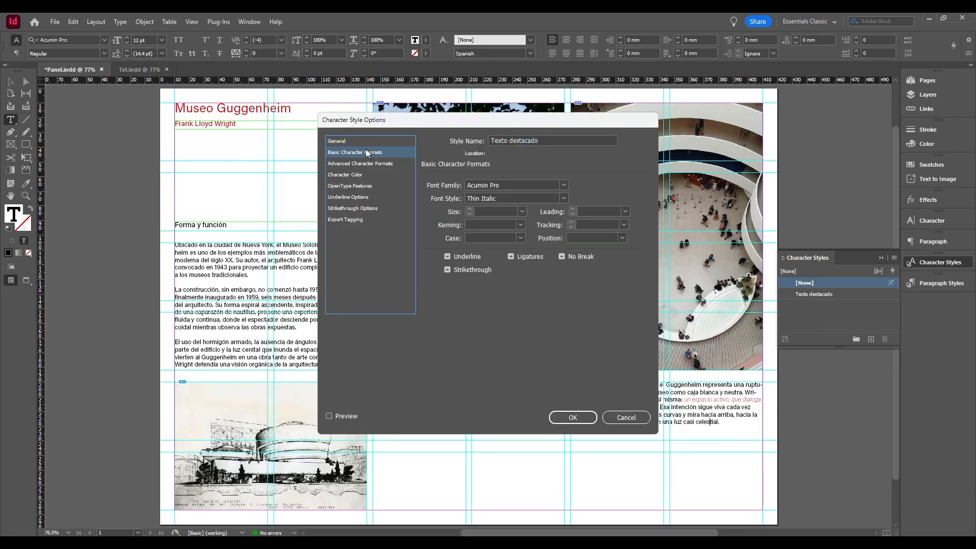
left_click(564, 198)
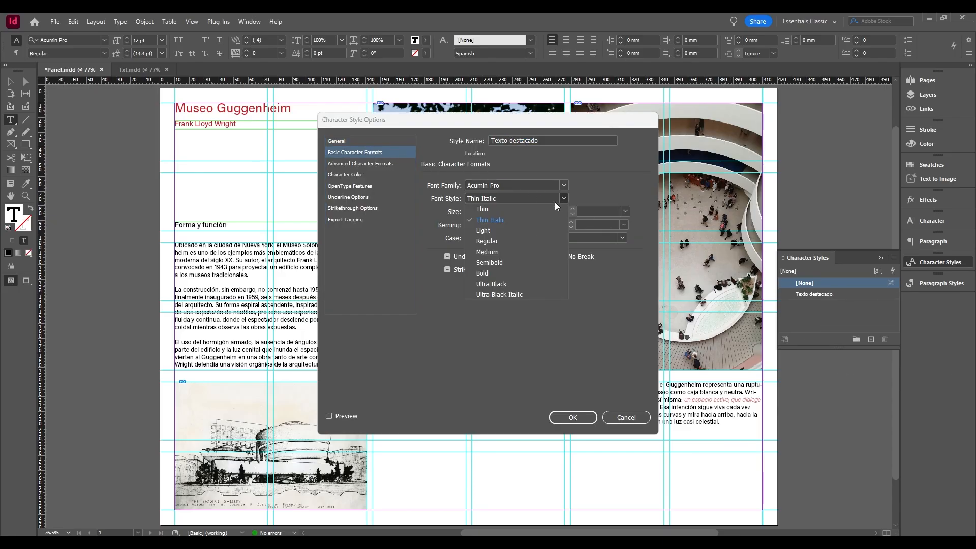
left_click(484, 251)
left_click(349, 416)
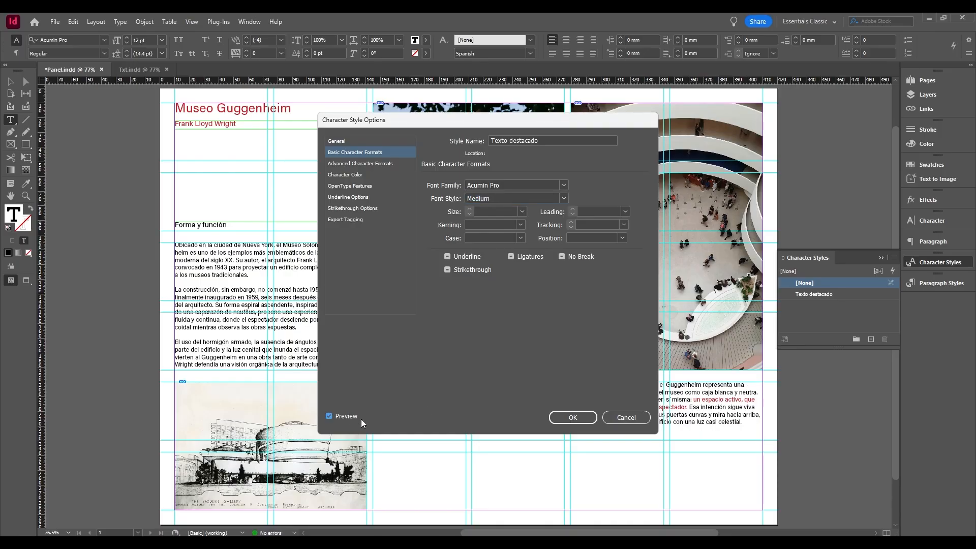
left_click(566, 418)
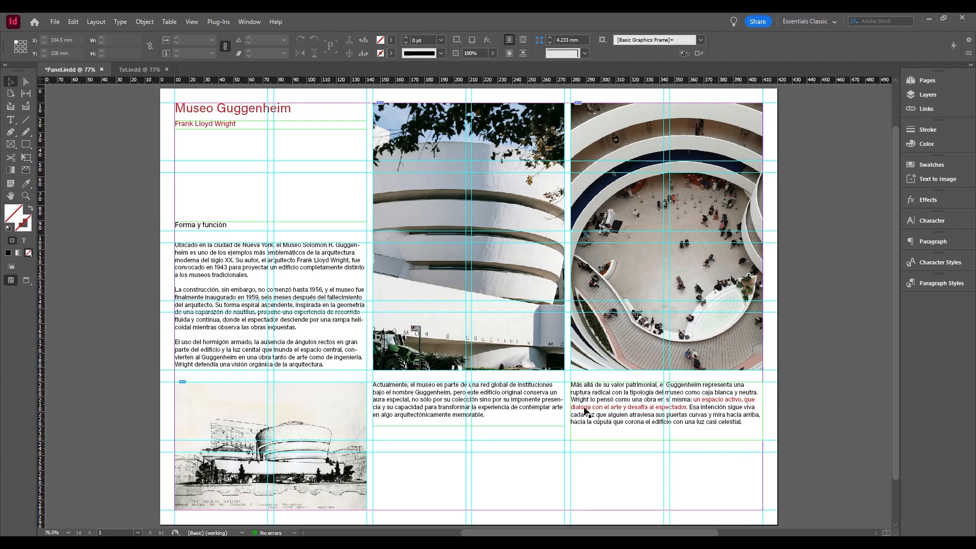
Set "Frank Lloyd Wright" in the first body paragraph to the Bold font style as a local override.
double_click(301, 260)
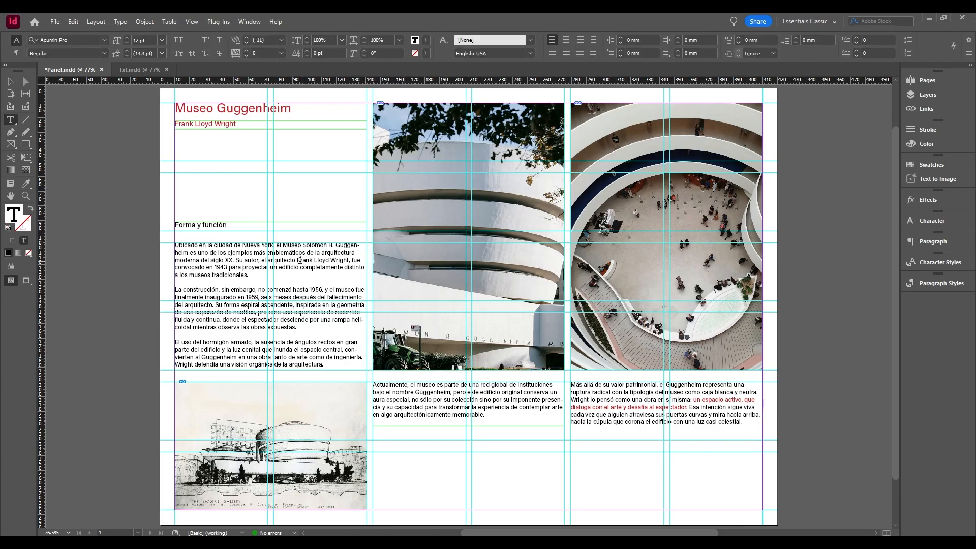
left_click_drag(298, 260, 350, 260)
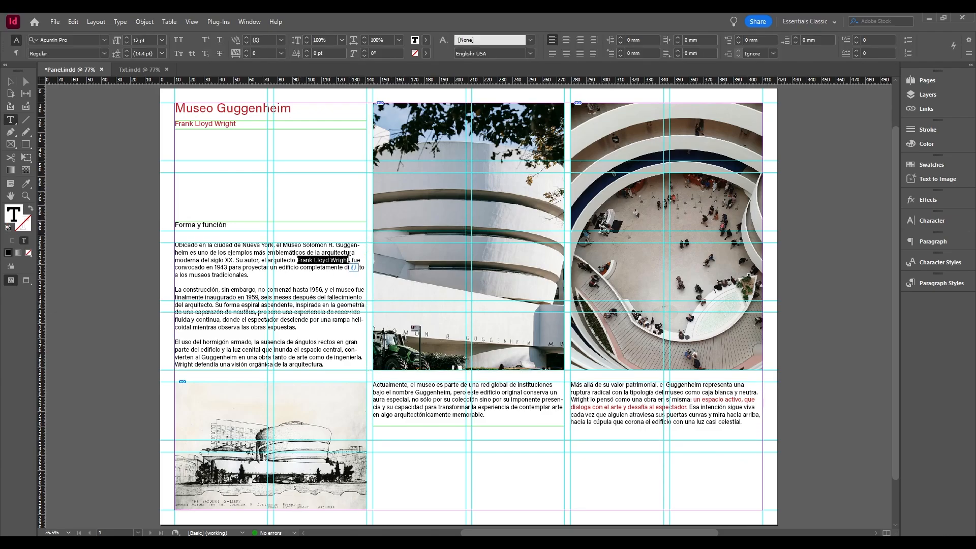
left_click(105, 54)
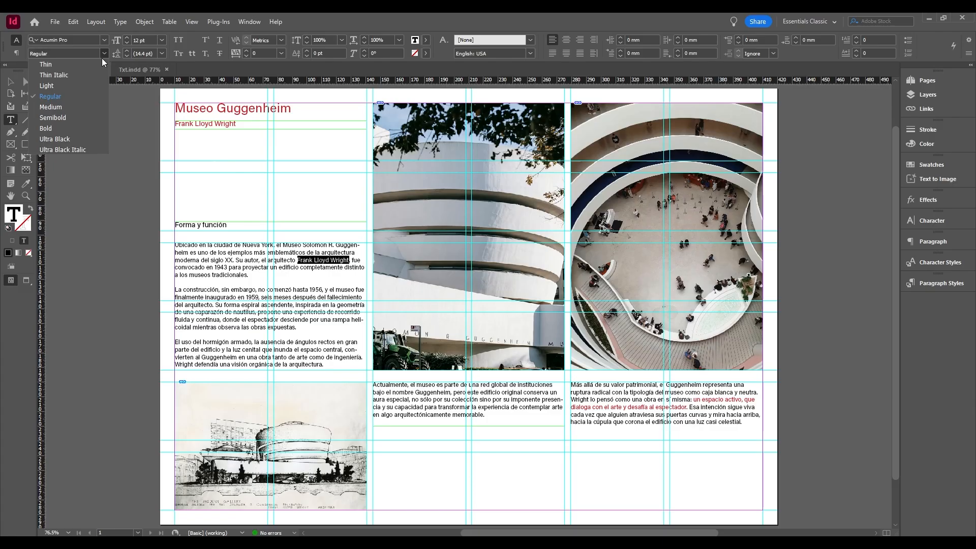
left_click(75, 128)
left_click(257, 270)
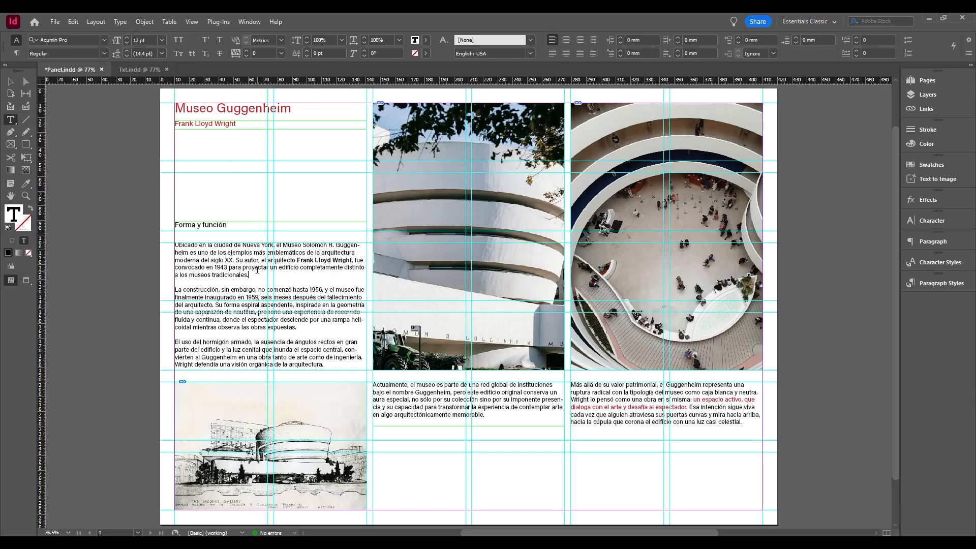
Turn on the Style Override Highlighter for paragraph styles, and try clearing overrides at the first body paragraph before undoing that clearing.
left_click(943, 284)
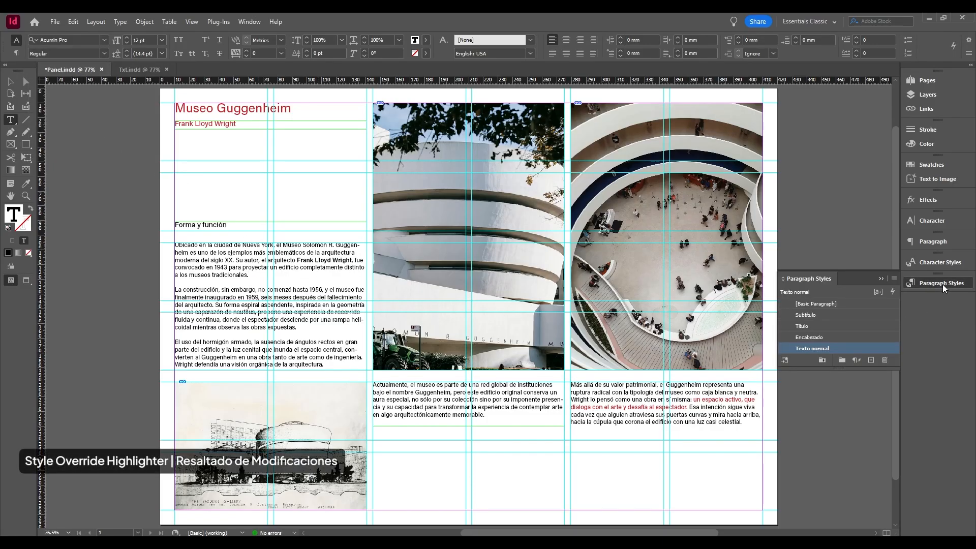
left_click(879, 292)
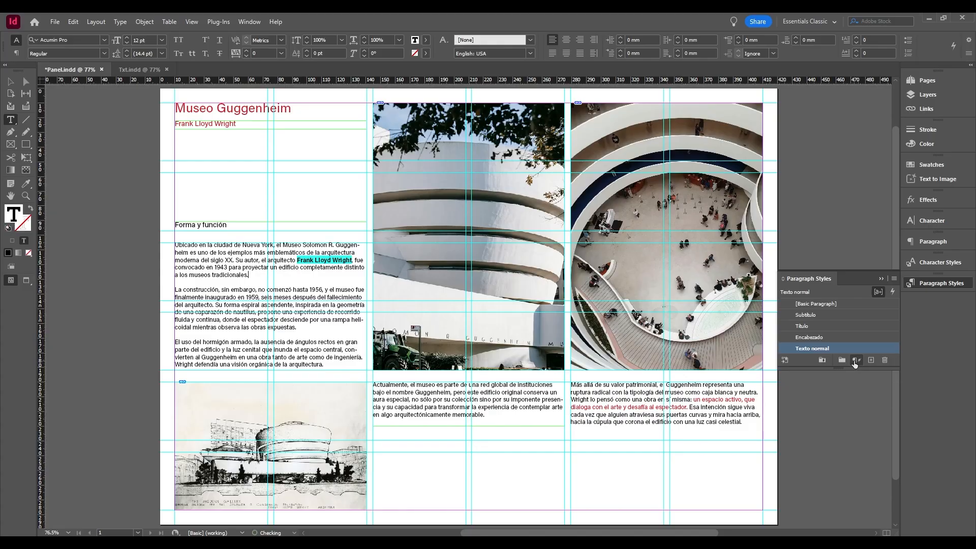
left_click(854, 361)
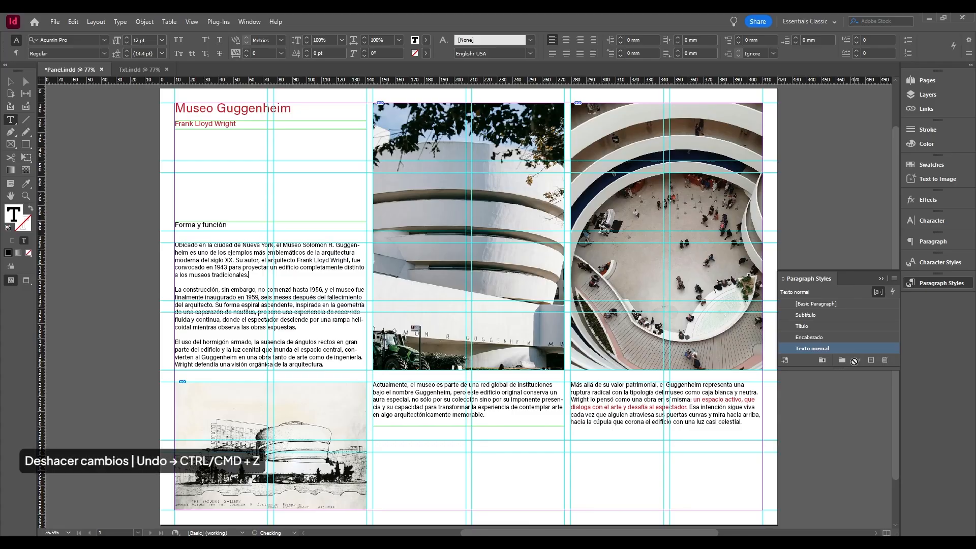
key("ctrl+z")
Clear all overrides from the entire threaded body text, including the bold "Frank Lloyd Wright" in the first paragraph.
key("ctrl+a")
right_click(312, 269)
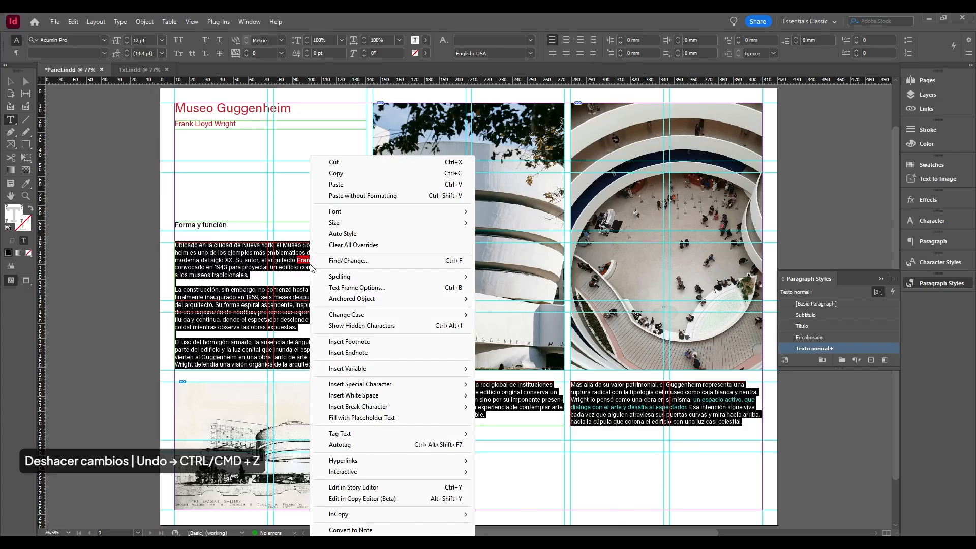
left_click(339, 247)
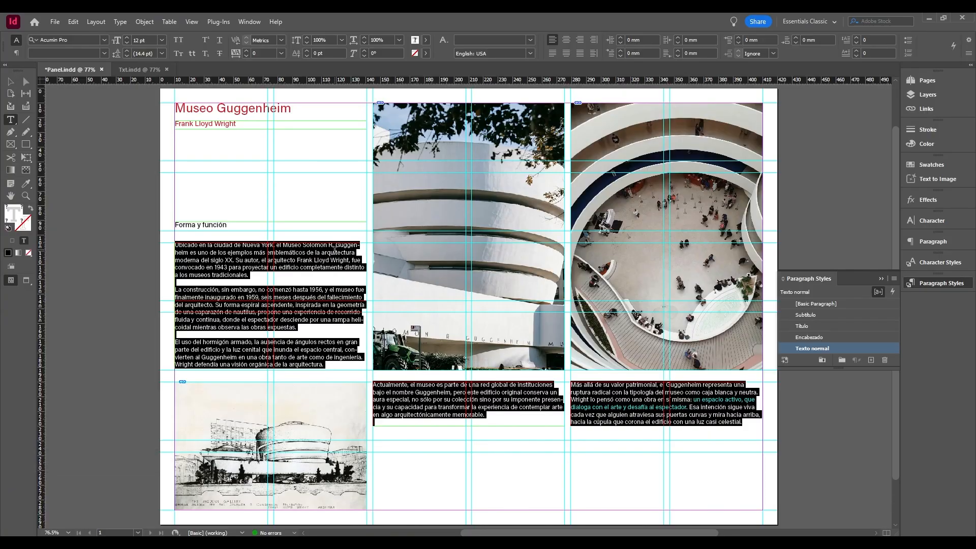
left_click(325, 259)
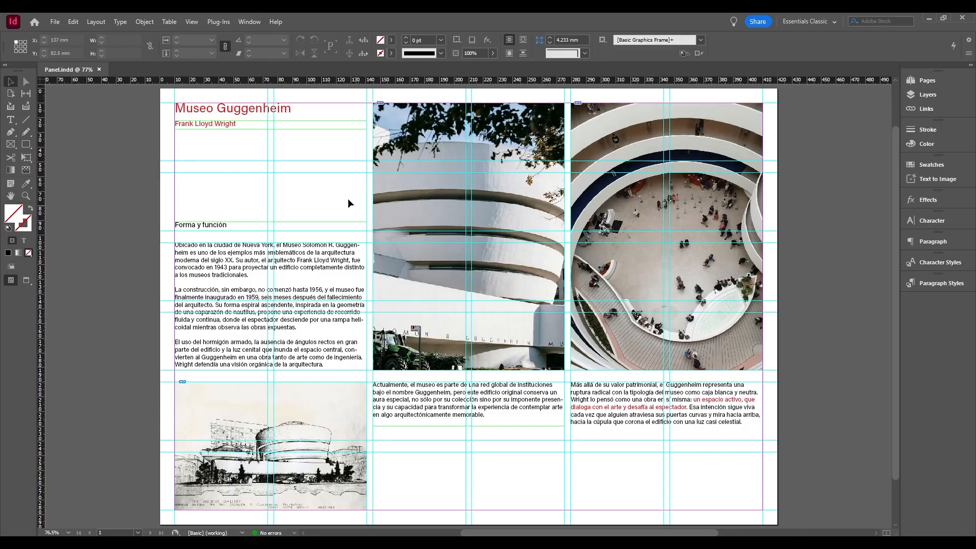
Review the available screen modes and inspect the frame edges of the third-column text and the central facade image.
left_click(192, 22)
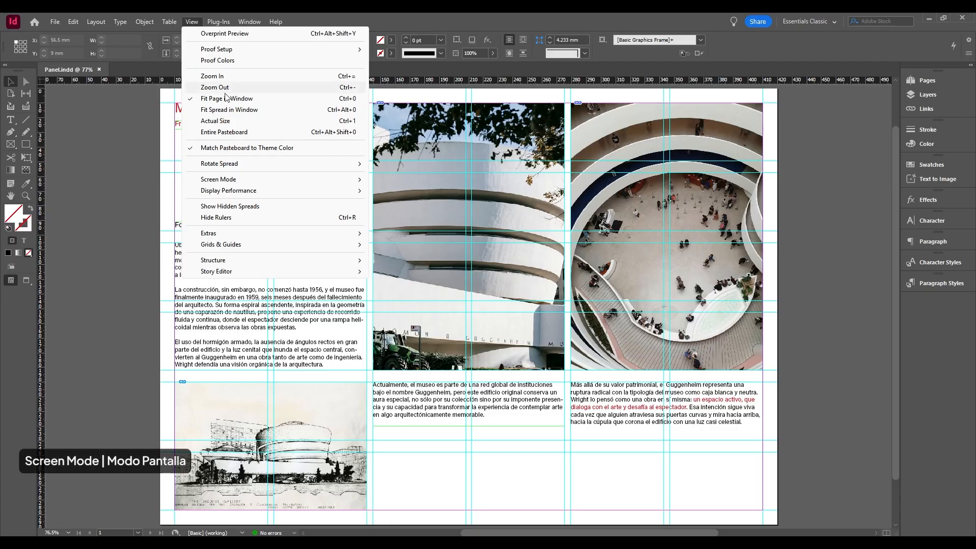
mouse_move(336, 184)
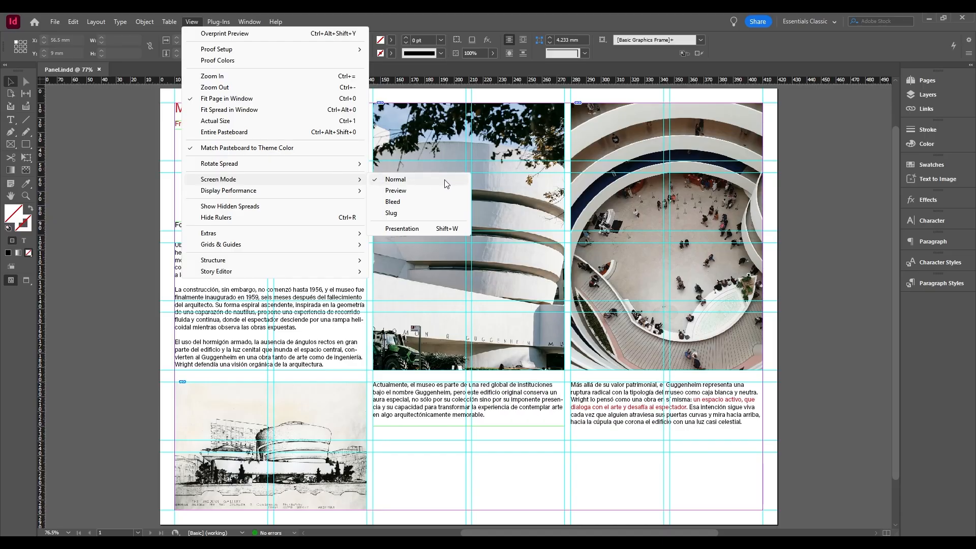
left_click(636, 465)
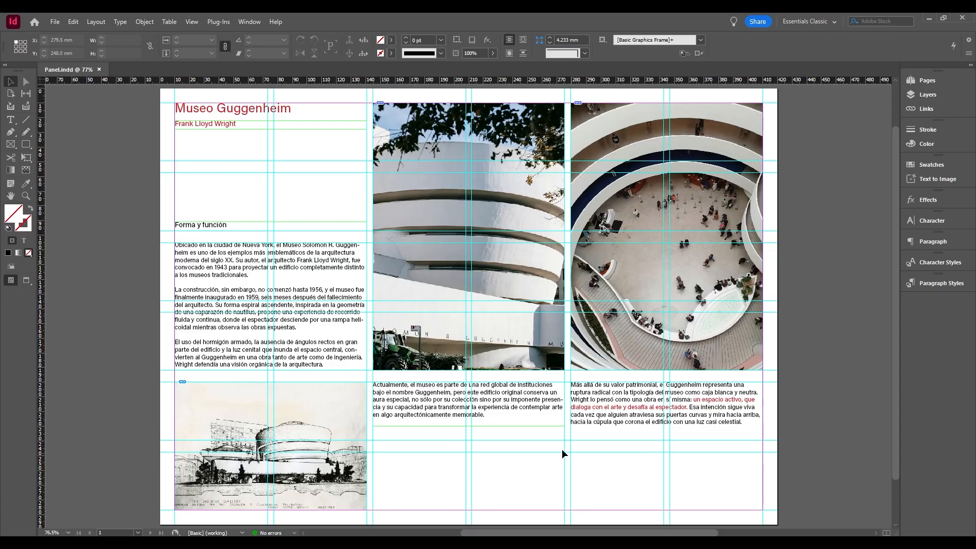
left_click(532, 424)
left_click(648, 415)
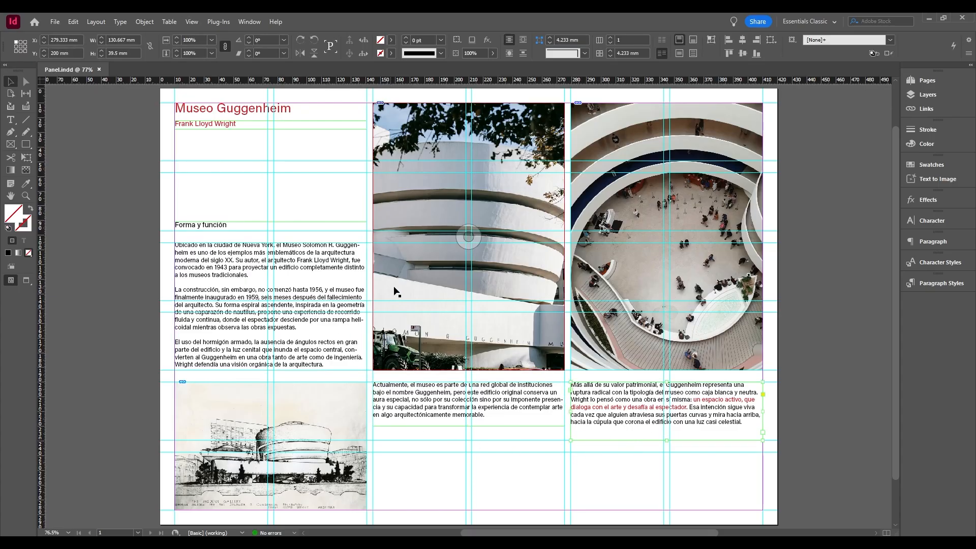
left_click(446, 297)
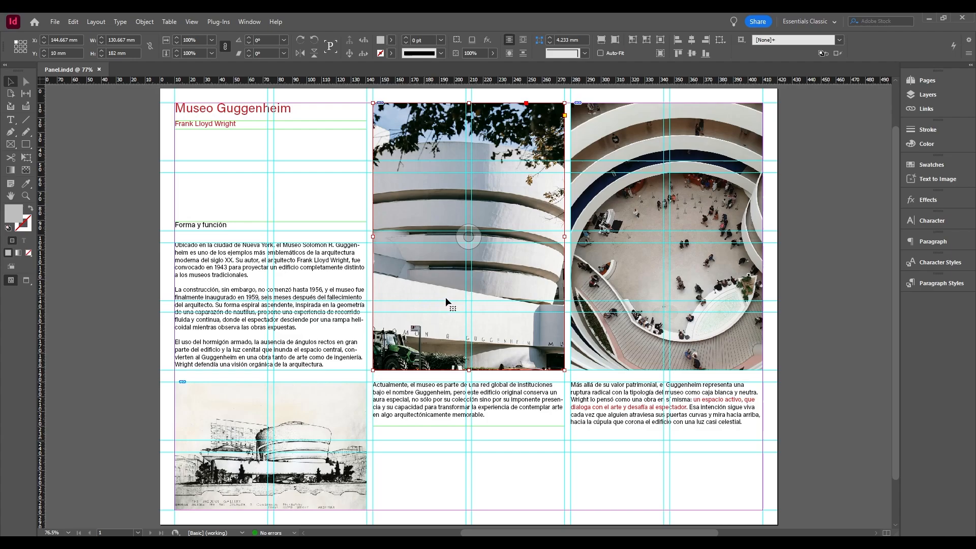
left_click(788, 456)
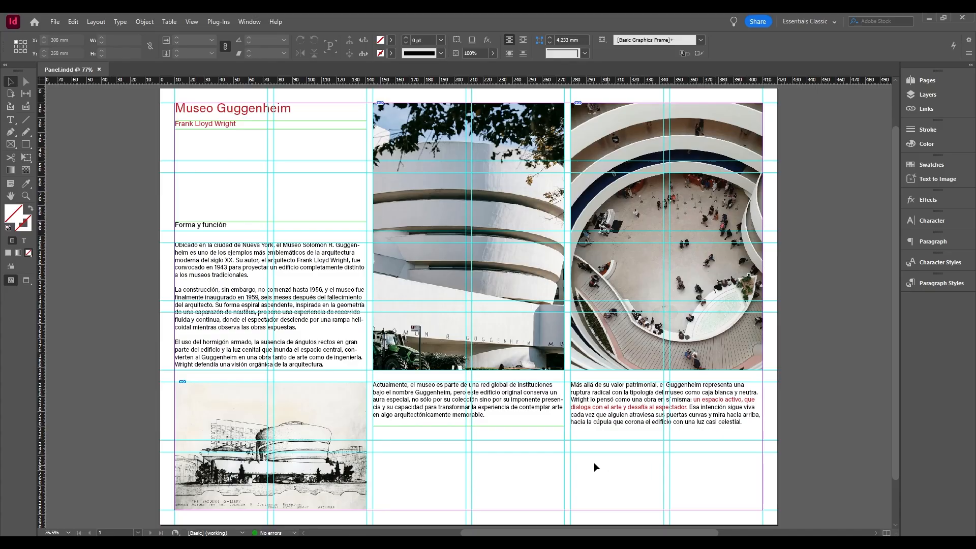
View the panel in the Preview and Presentation screen modes, returning to Normal mode after each.
left_click(196, 20)
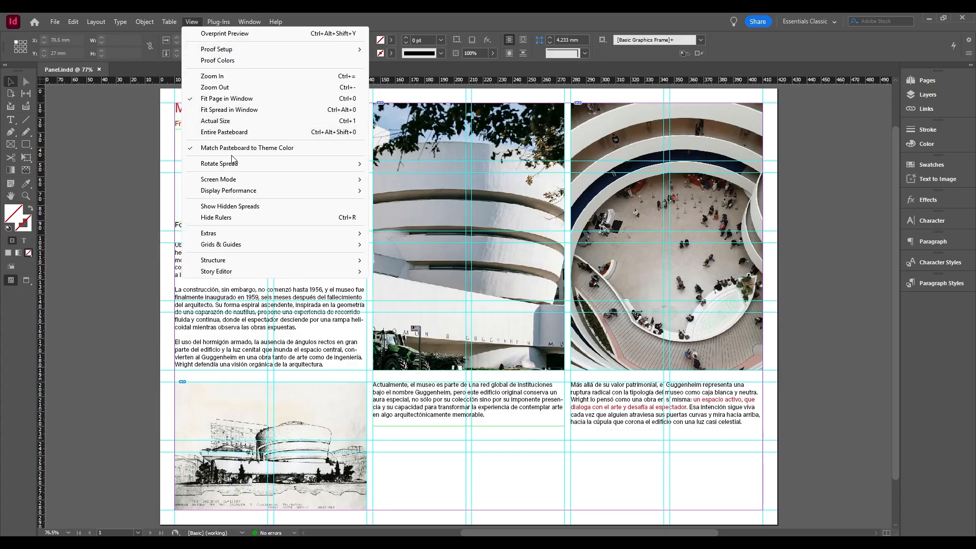
mouse_move(290, 181)
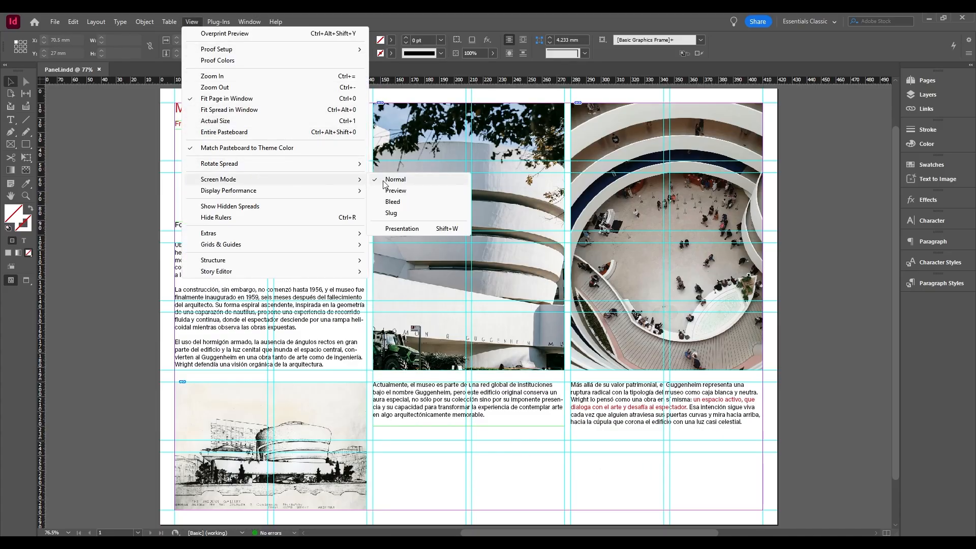
left_click(426, 192)
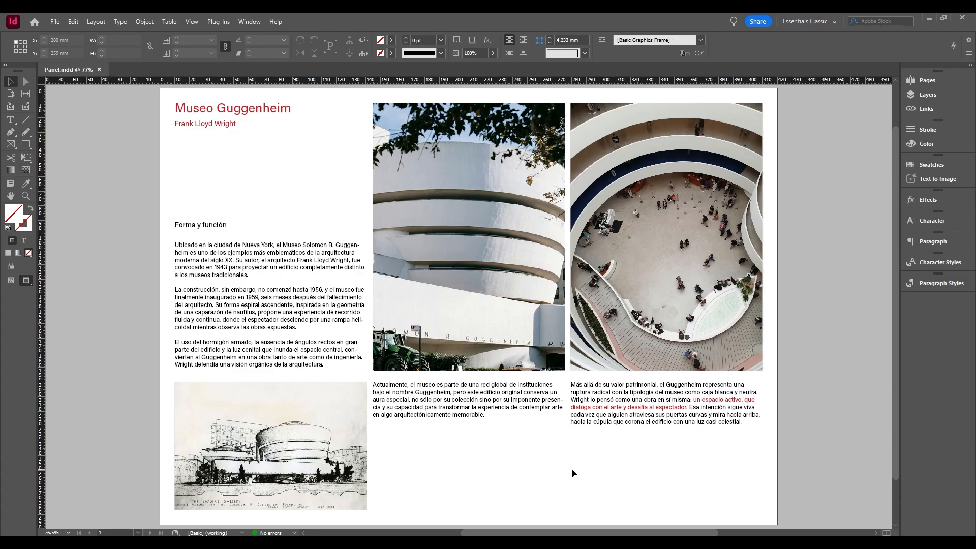
key("w")
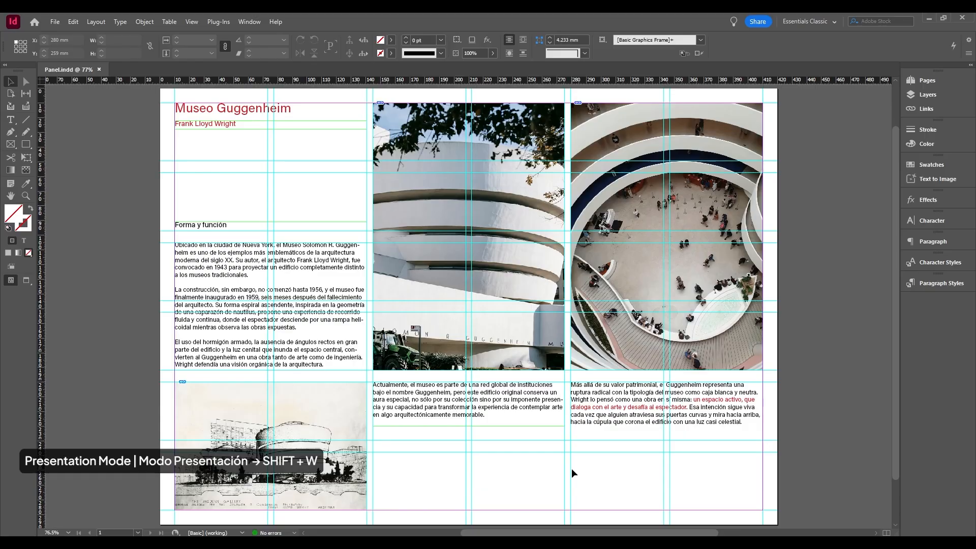
key("shift+w")
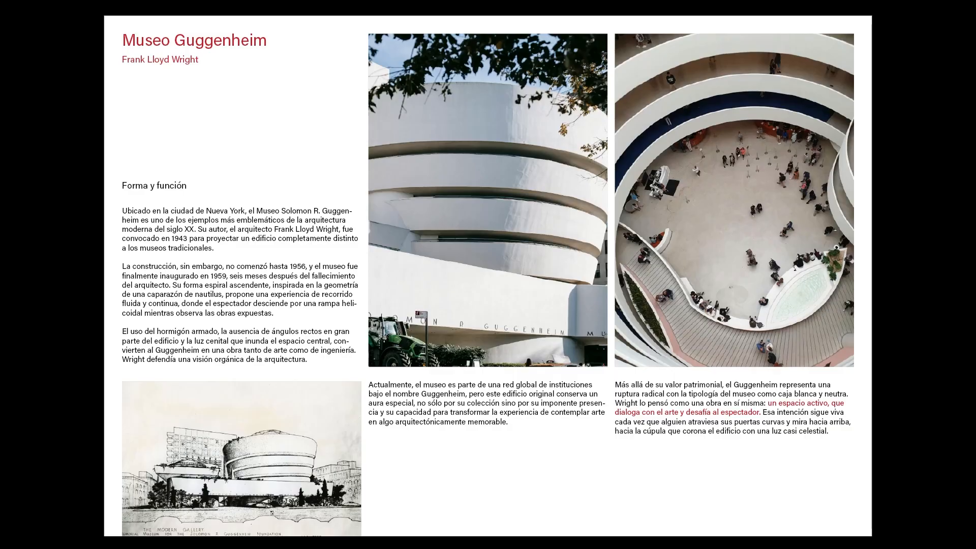
key("Escape")
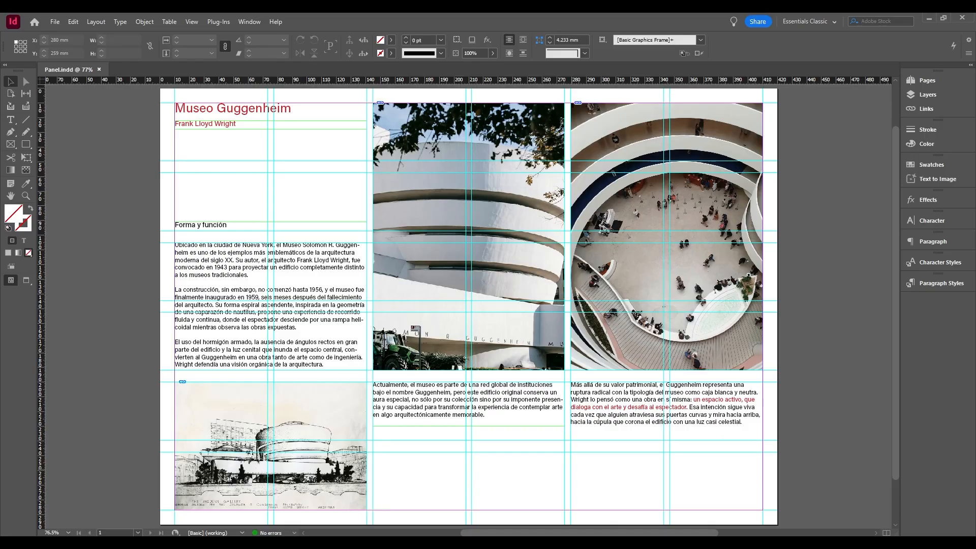
Try the document's Fast Display performance setting and return it to Typical Display.
right_click(508, 466)
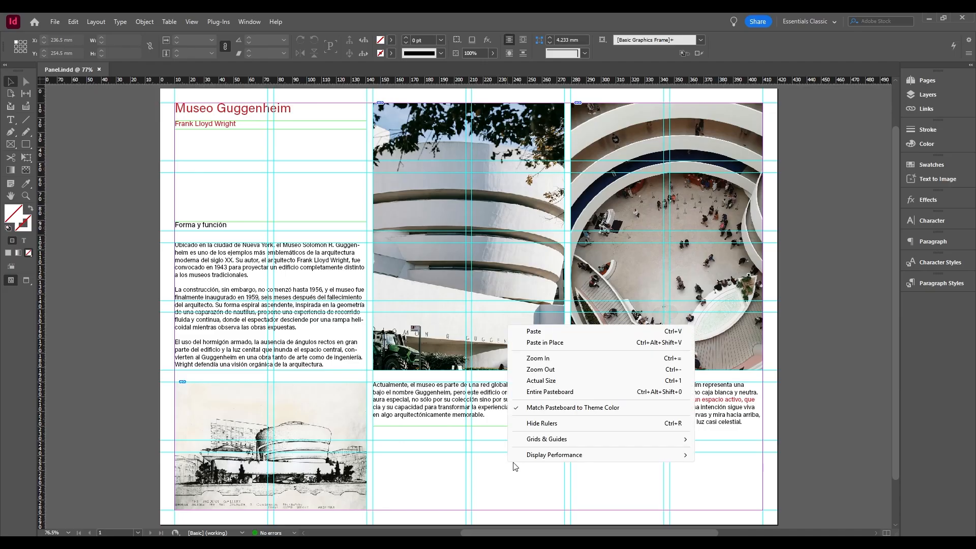
mouse_move(578, 455)
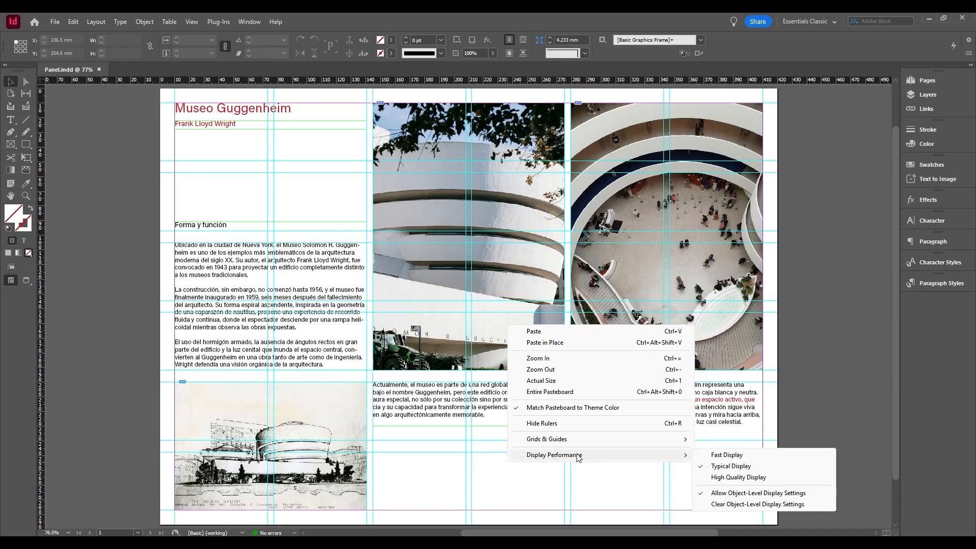
left_click(793, 457)
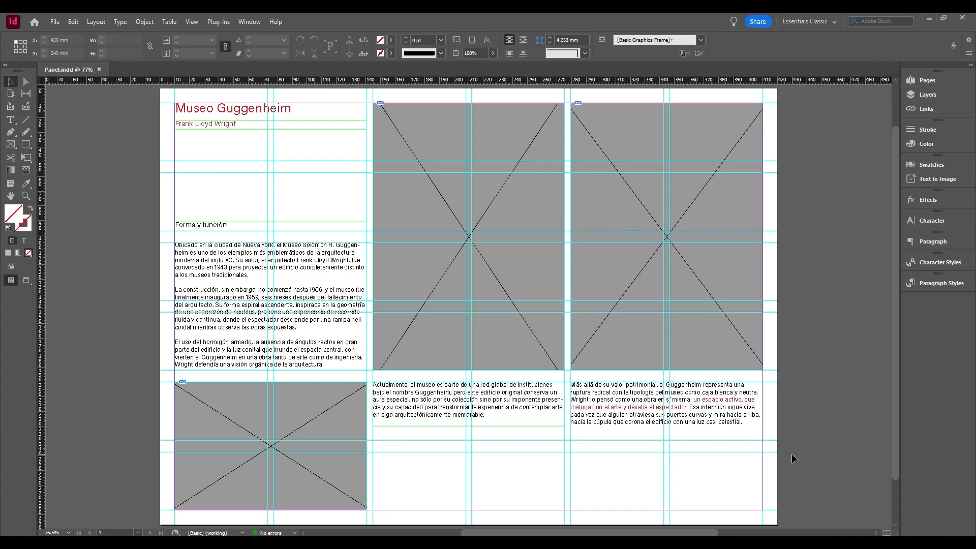
right_click(510, 465)
mouse_move(587, 460)
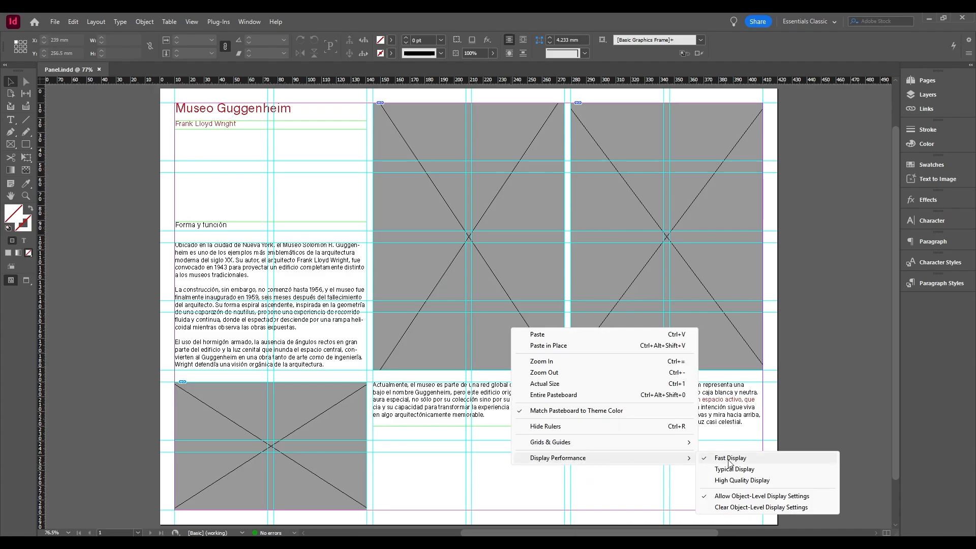
left_click(752, 469)
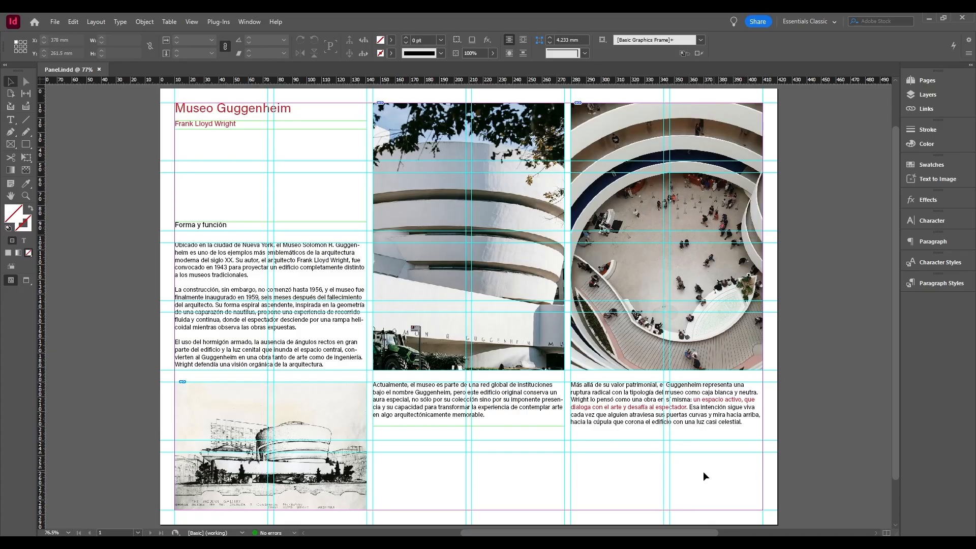
Set the document's display performance to High Quality Display.
right_click(517, 460)
mouse_move(606, 454)
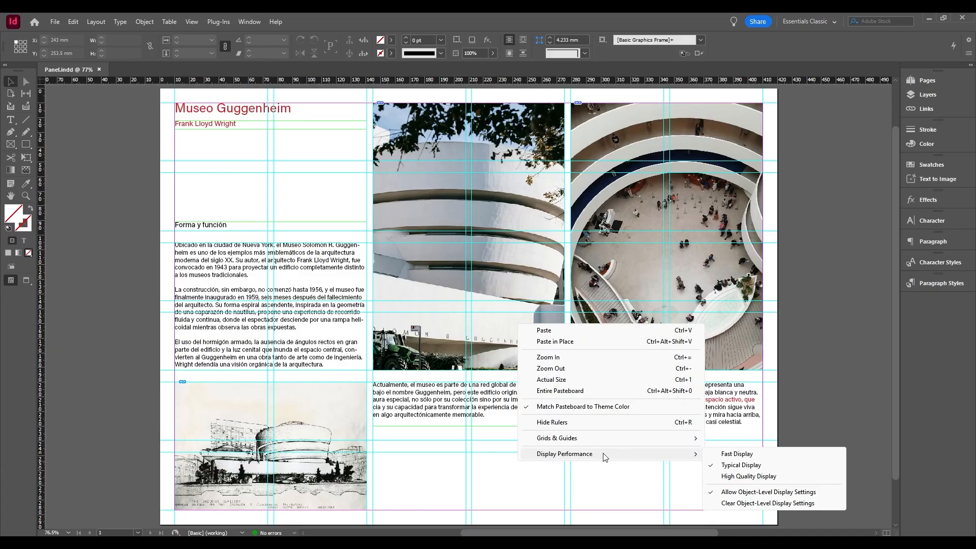
left_click(780, 475)
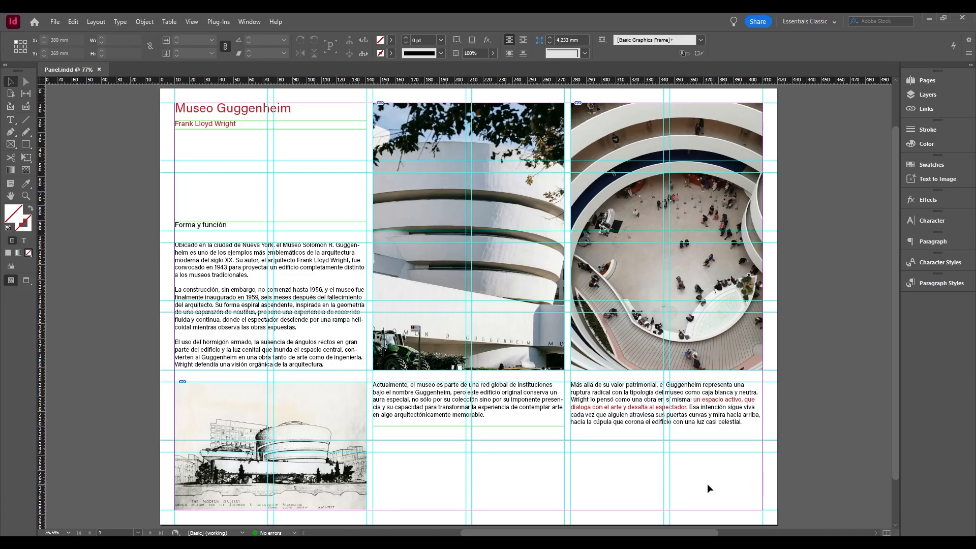
right_click(546, 482)
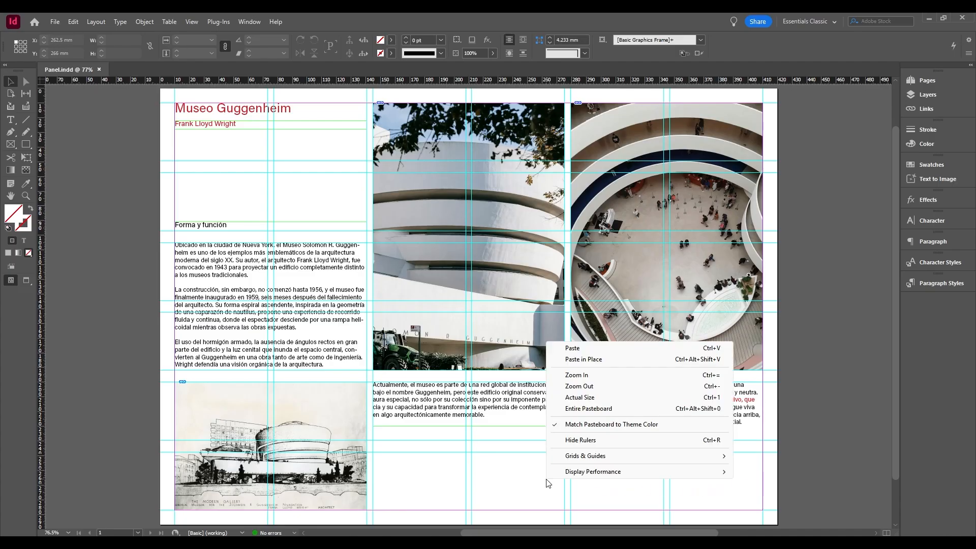
left_click(544, 428)
Set only the central facade image to Fast Display and deselect it.
left_click(517, 337)
right_click(517, 338)
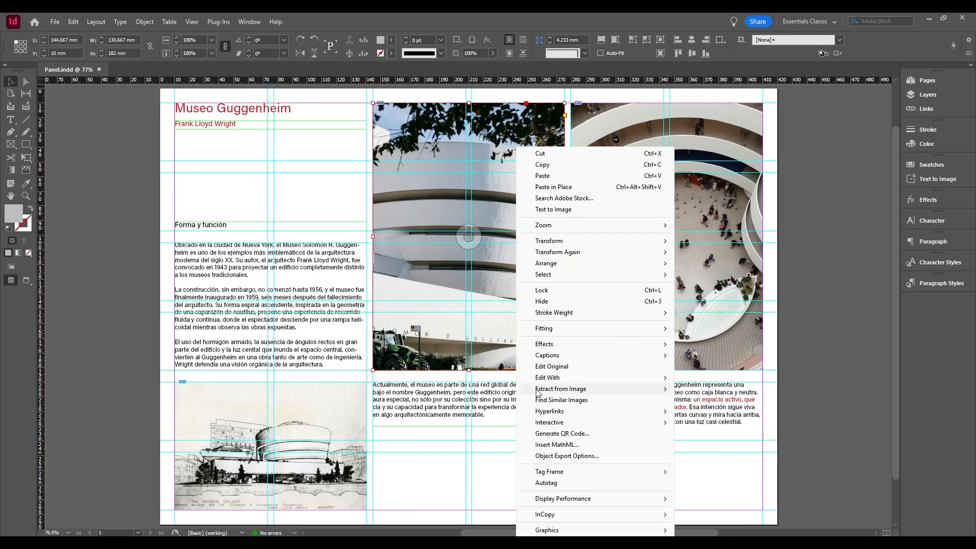
mouse_move(642, 504)
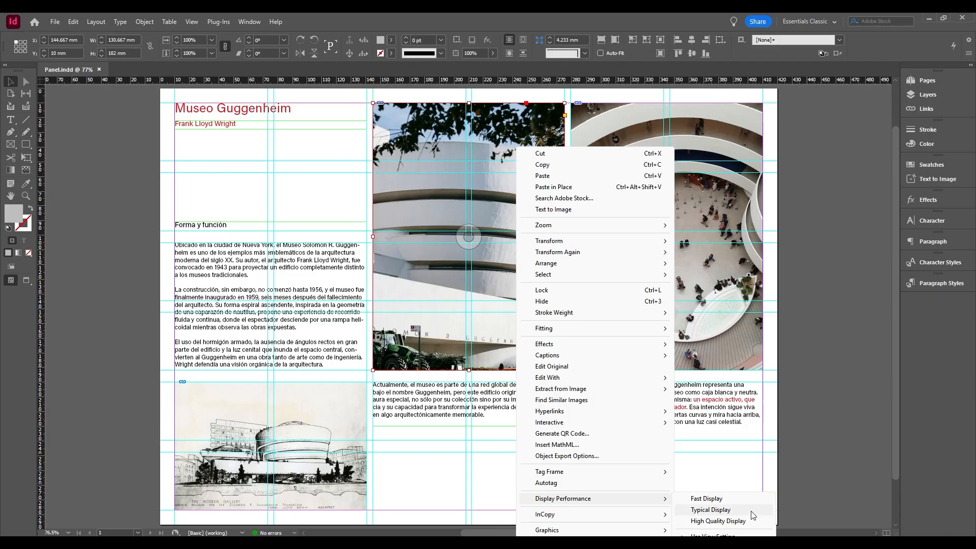
left_click(740, 499)
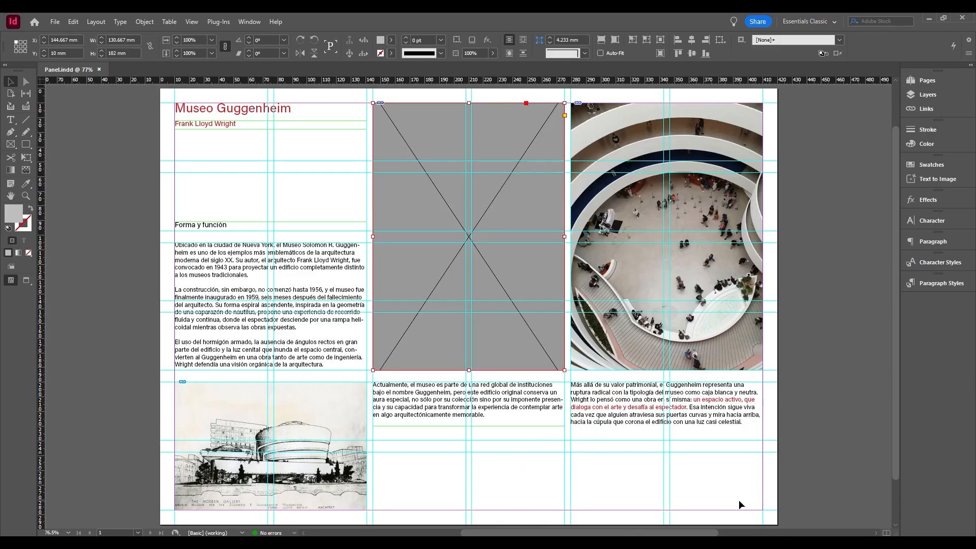
left_click(526, 467)
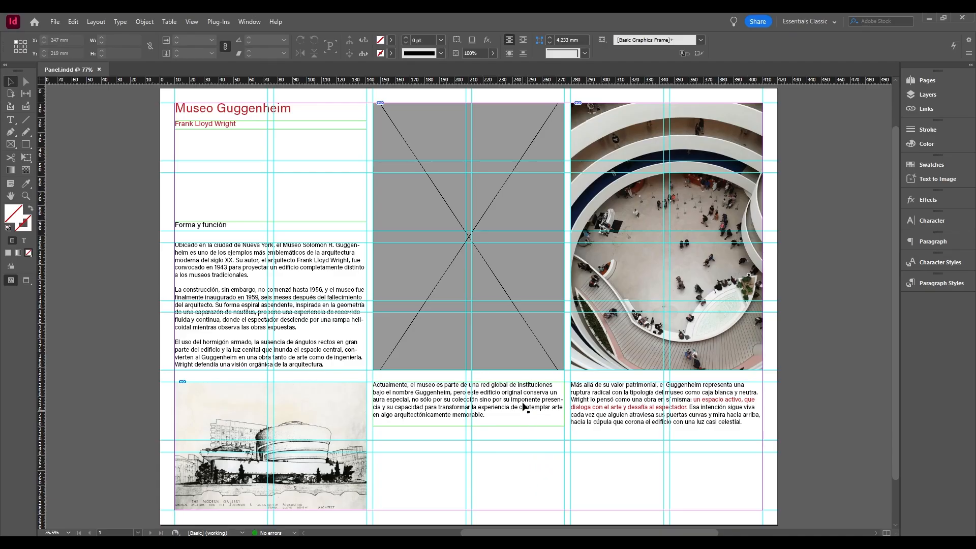
Set the central facade image's own display performance to High Quality Display and check its object-level setting.
left_click(512, 355)
right_click(512, 356)
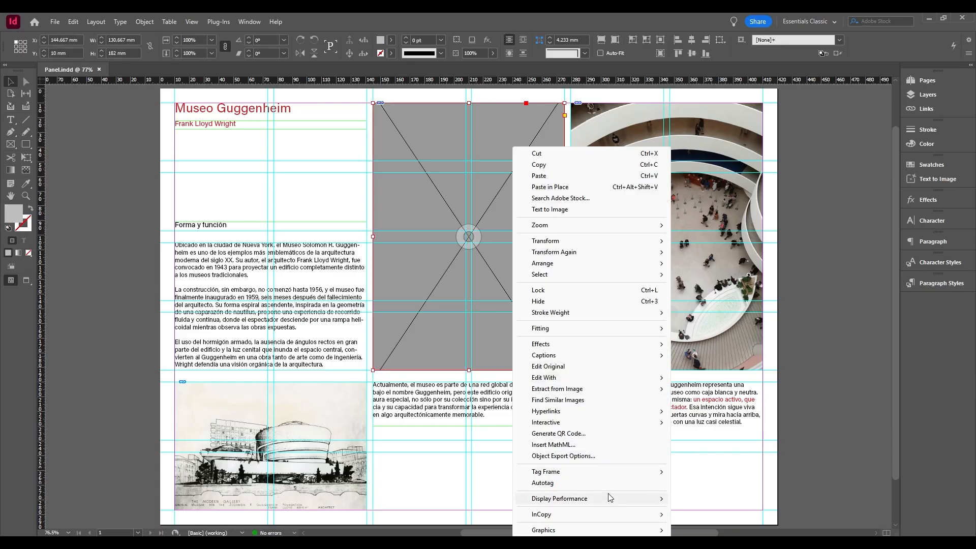
mouse_move(631, 499)
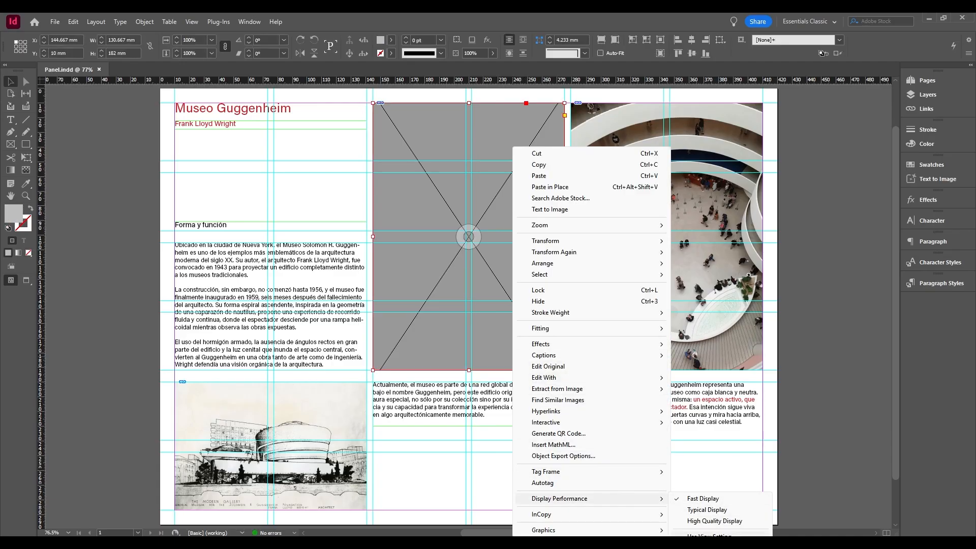
left_click(714, 521)
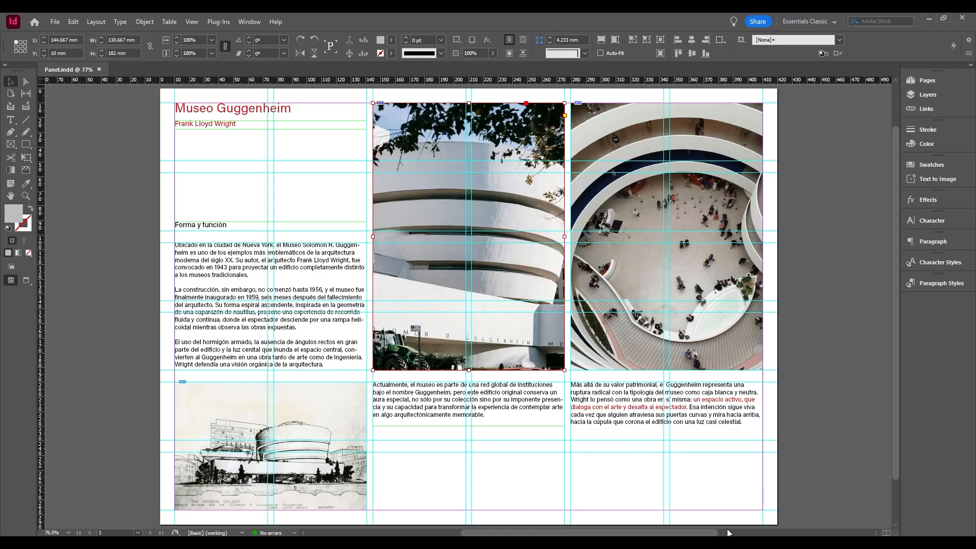
right_click(532, 474)
mouse_move(597, 439)
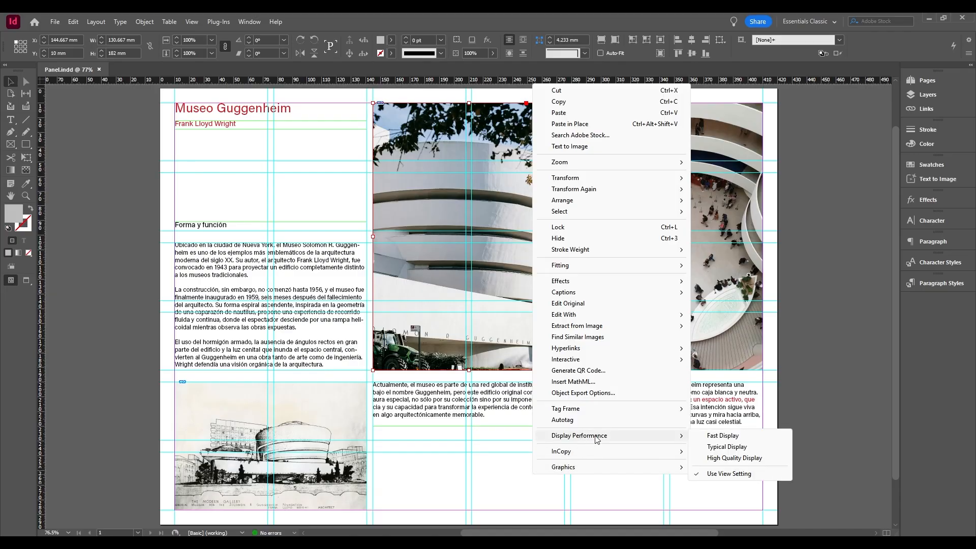
Deselect the facade image and clear all object-level display settings in the document.
left_click(597, 481)
right_click(597, 481)
mouse_move(738, 480)
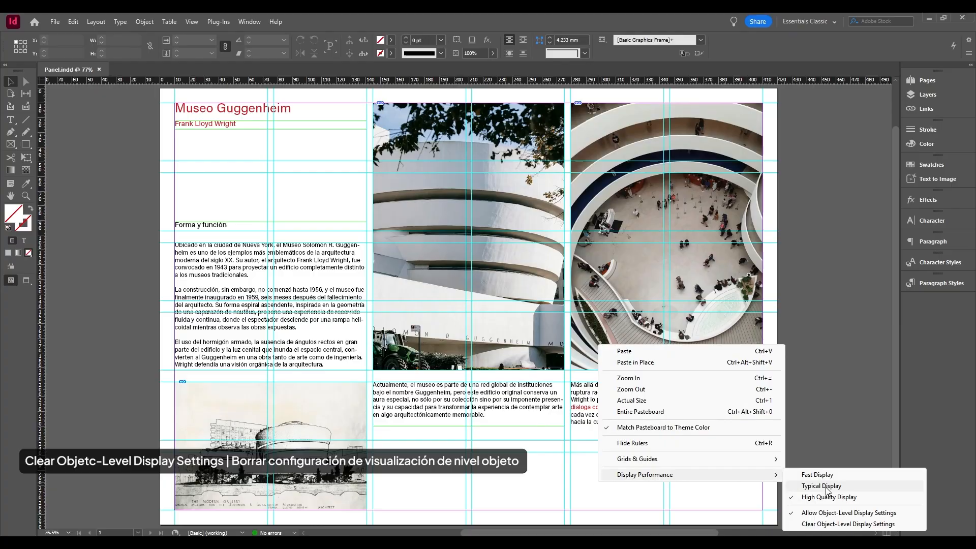
left_click(846, 525)
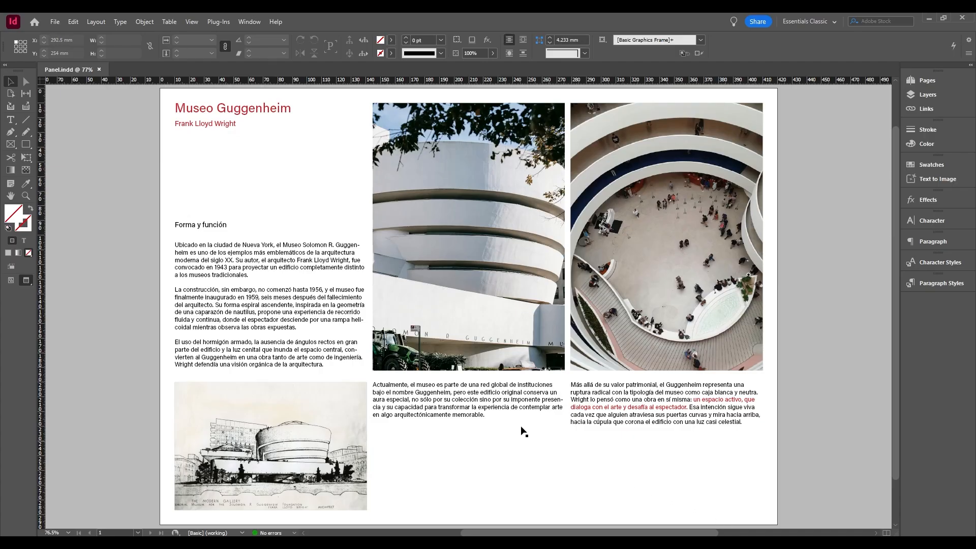
Start exporting the document into the Exportación folder as Panel.pdf in Adobe PDF (Print) format.
left_click(53, 22)
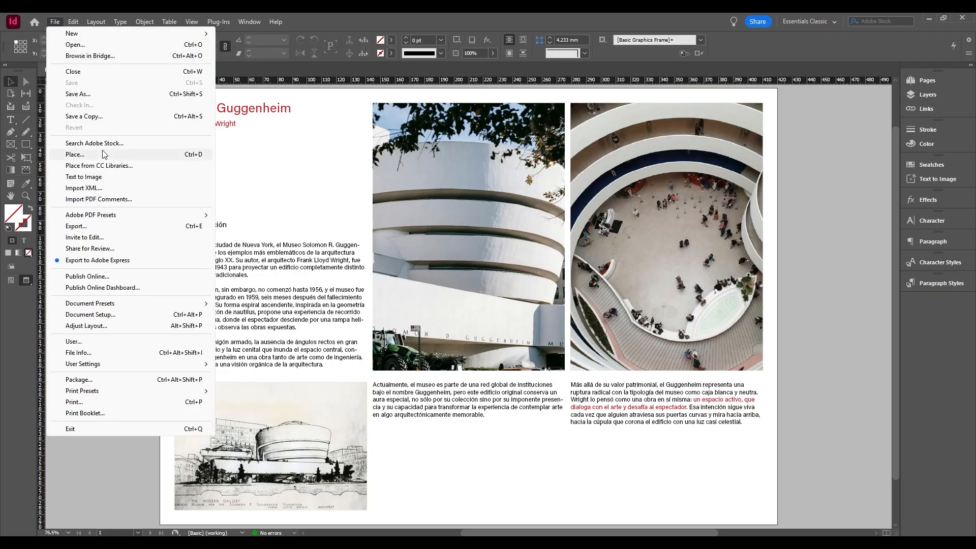
left_click(195, 233)
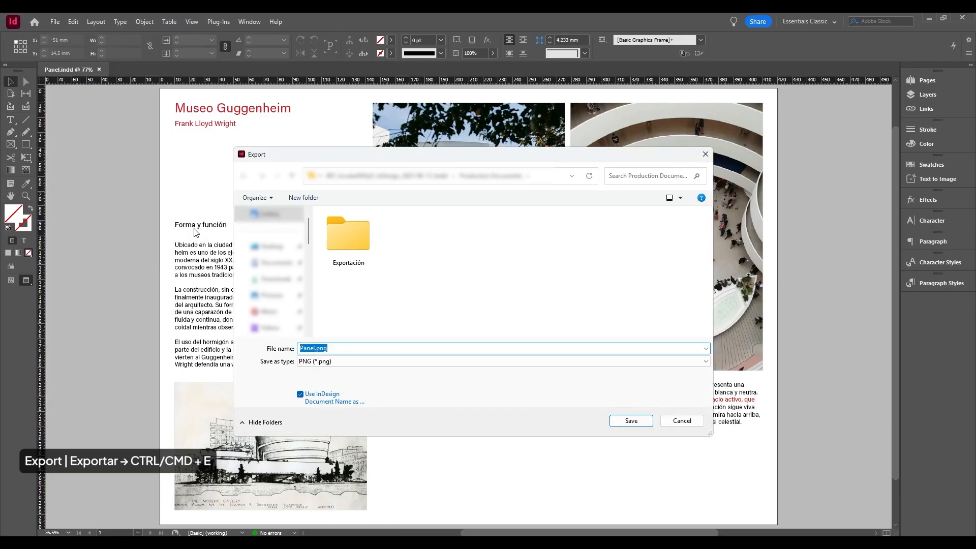
double_click(355, 243)
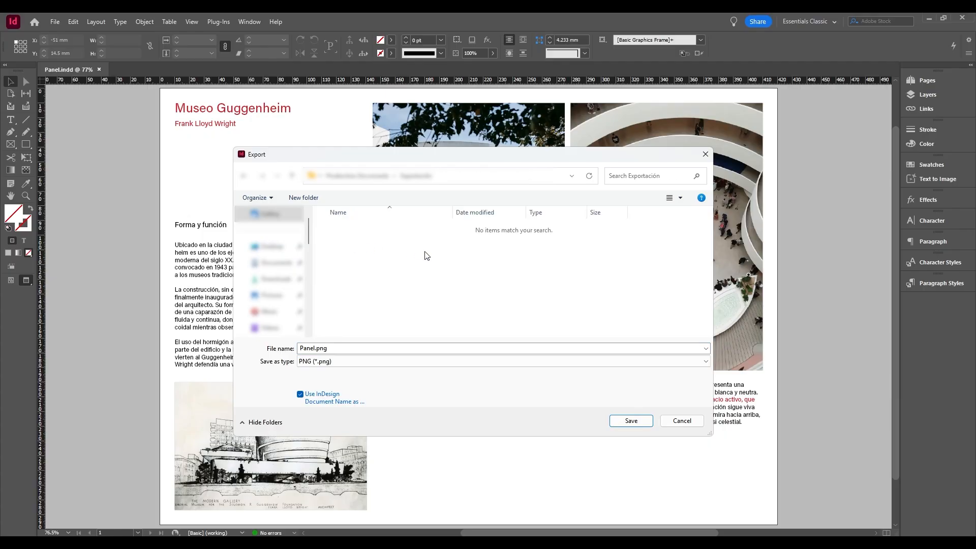
left_click(662, 366)
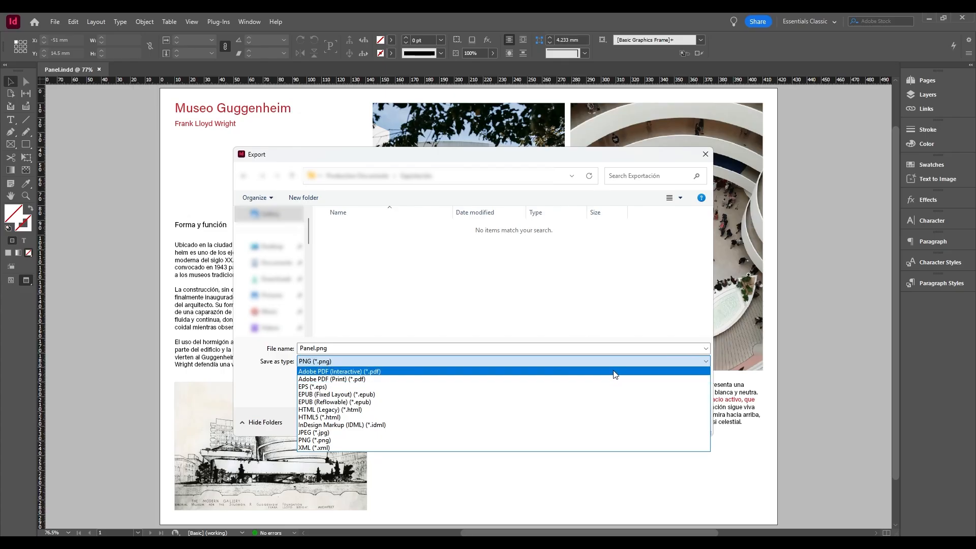
left_click(327, 380)
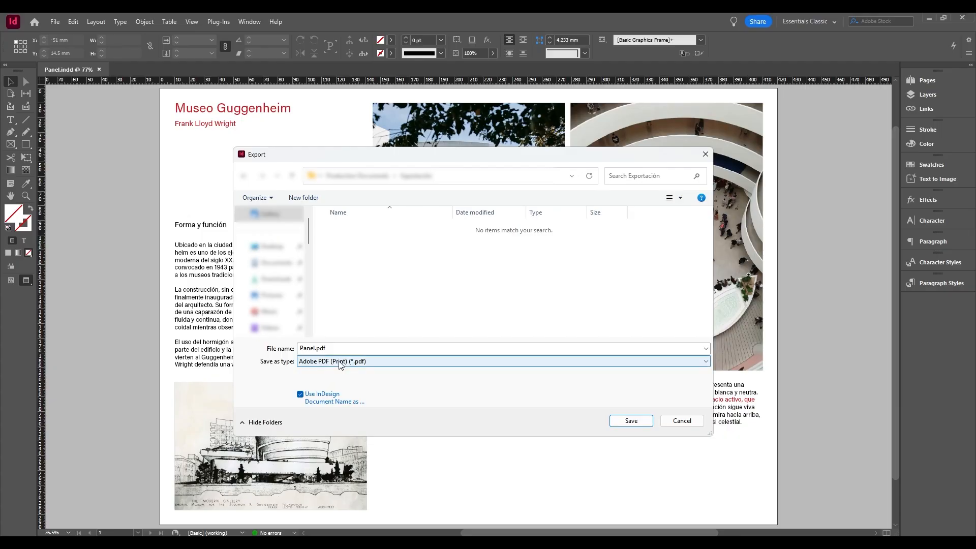
Try the Adobe PDF (Interactive) format for the export and return to Adobe PDF (Print).
left_click(339, 365)
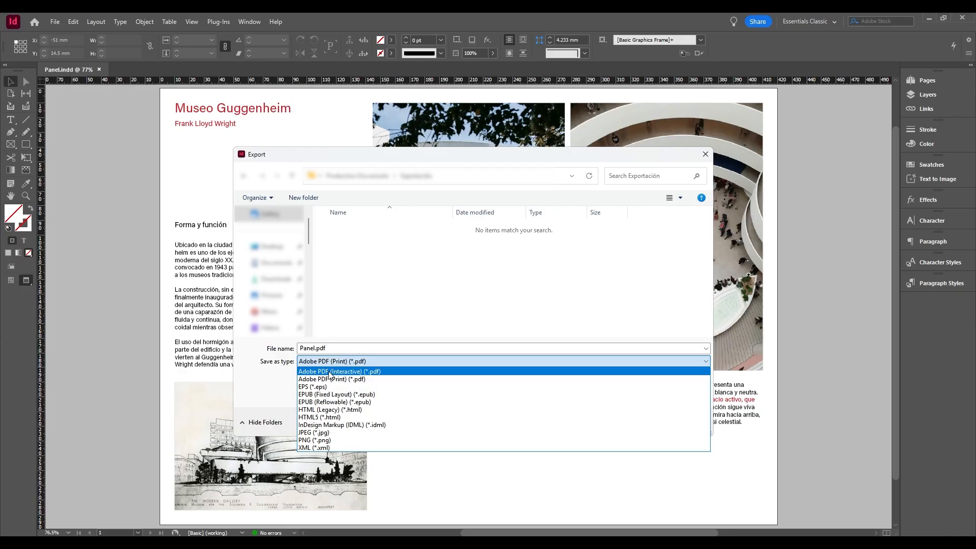
left_click(329, 374)
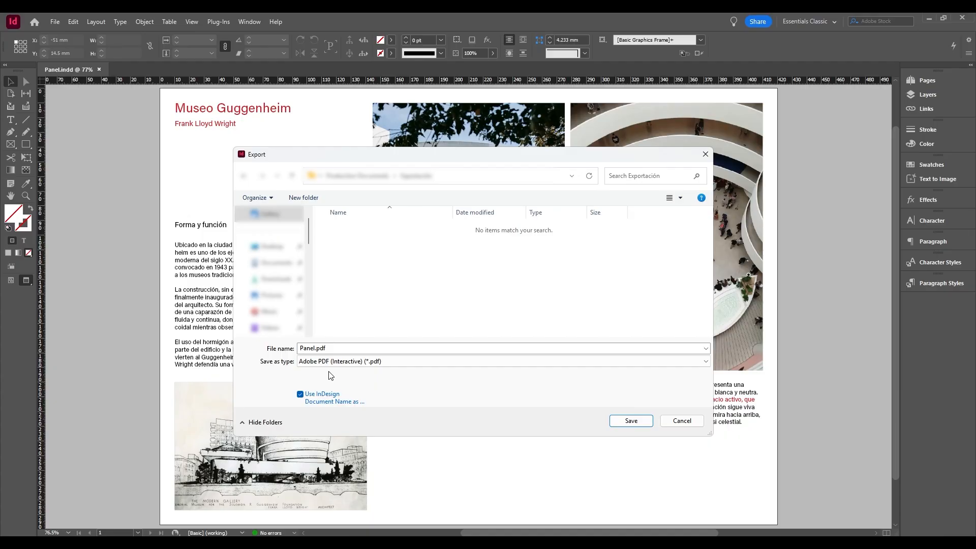
left_click(330, 361)
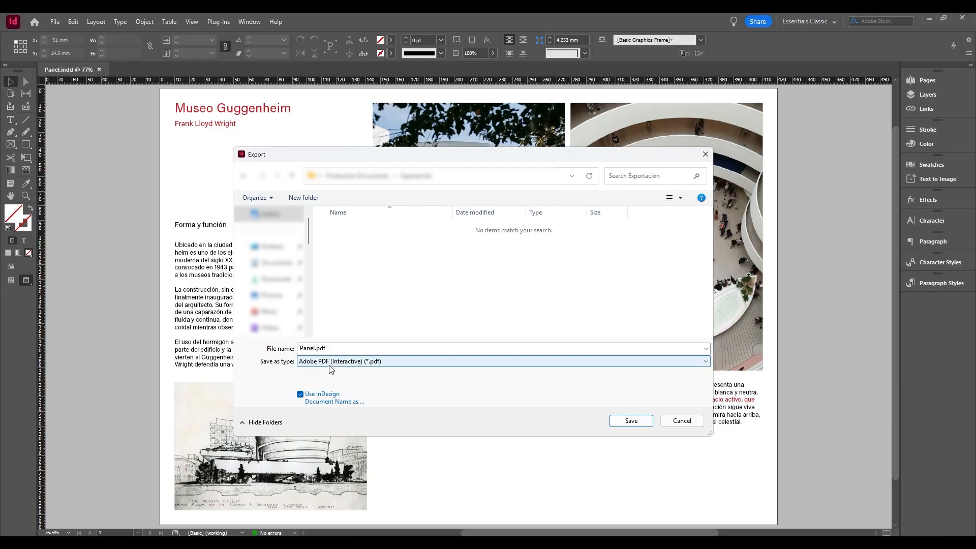
left_click(334, 382)
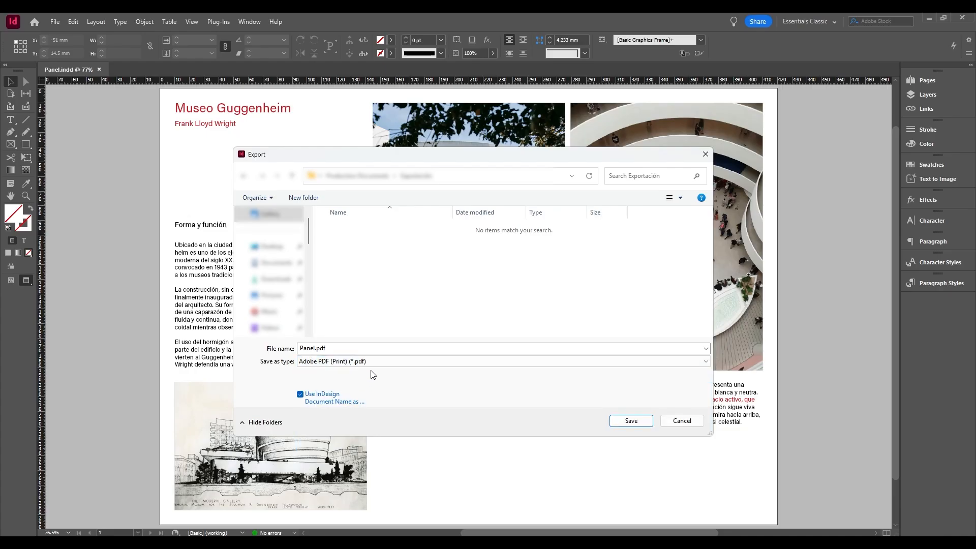
Save the export as Panel.pdf and look over the available Adobe PDF presets.
left_click(631, 421)
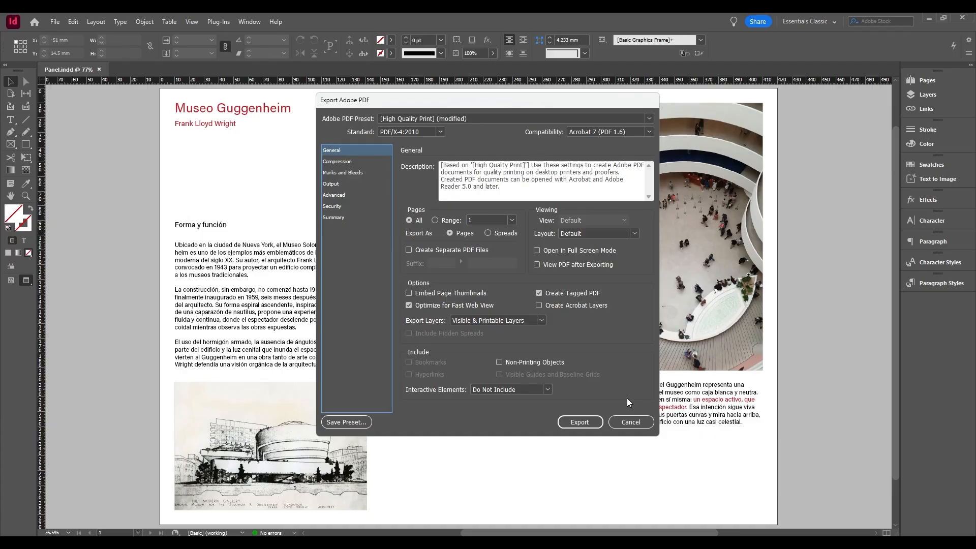
left_click(650, 119)
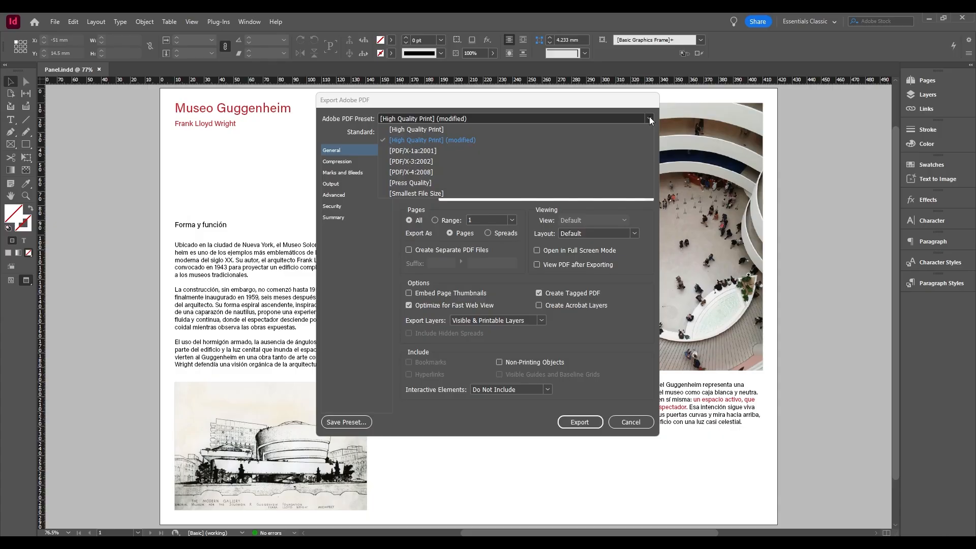
left_click(650, 119)
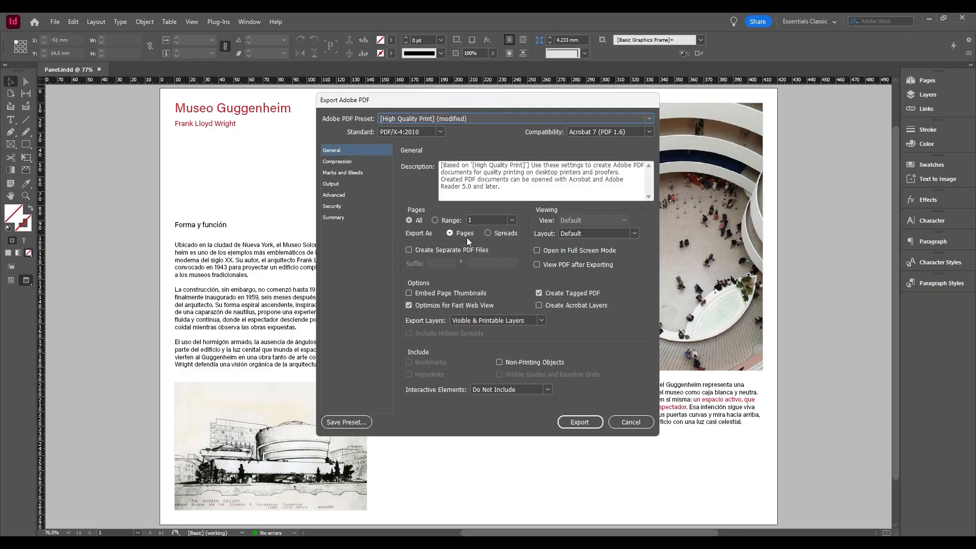
Try limiting the PDF export to a page range, look at the range choices and return to all pages.
left_click(436, 221)
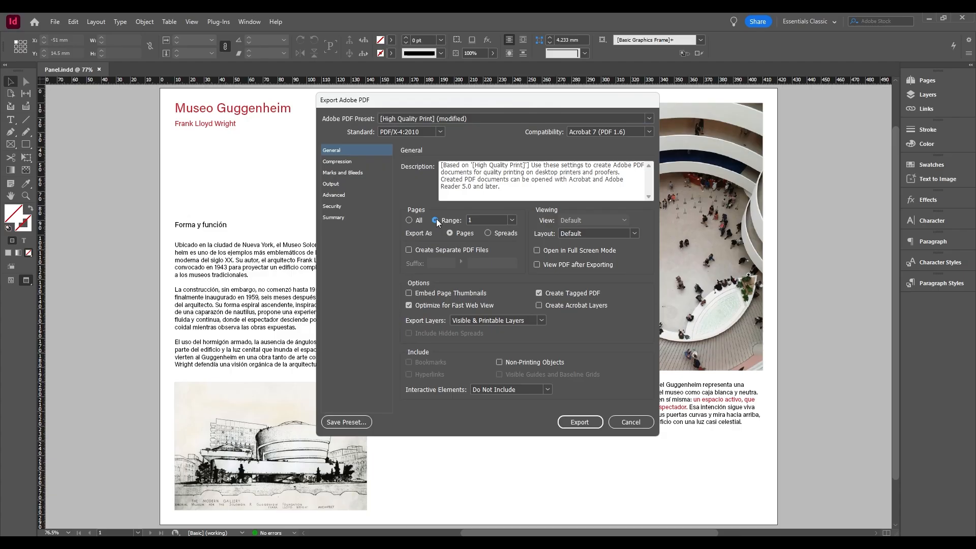
left_click(514, 219)
left_click(513, 219)
left_click(410, 220)
Review the PDF's Compression and Marks and Bleeds settings, and export the file.
left_click(345, 163)
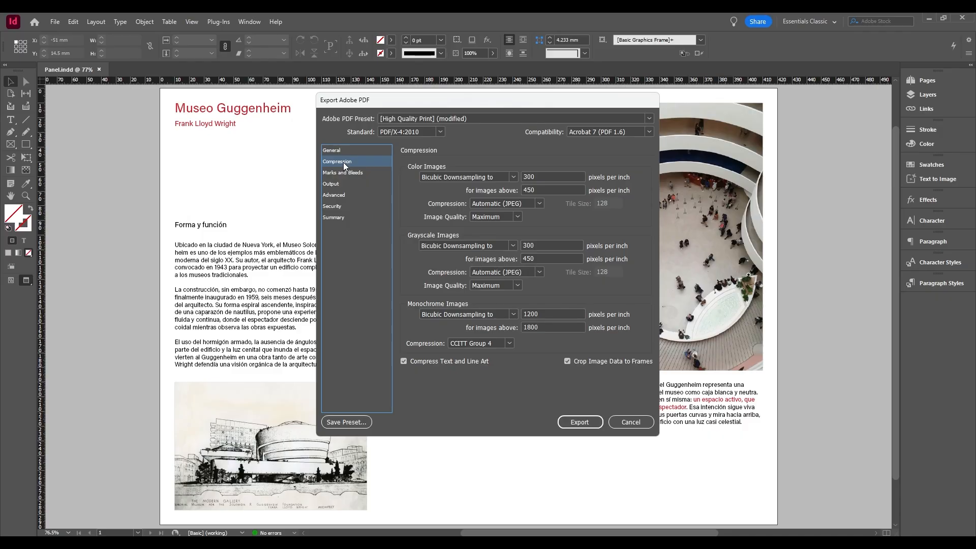
left_click(361, 173)
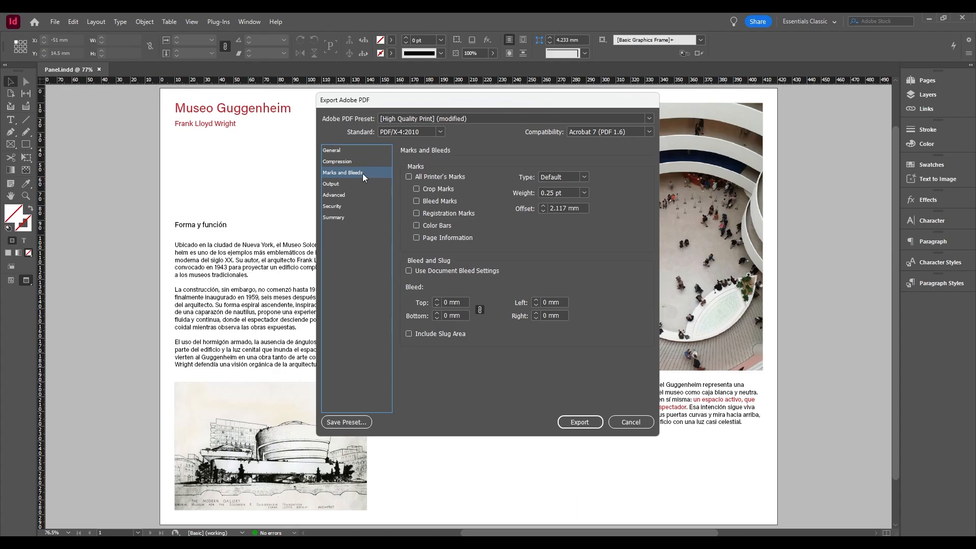
left_click(353, 151)
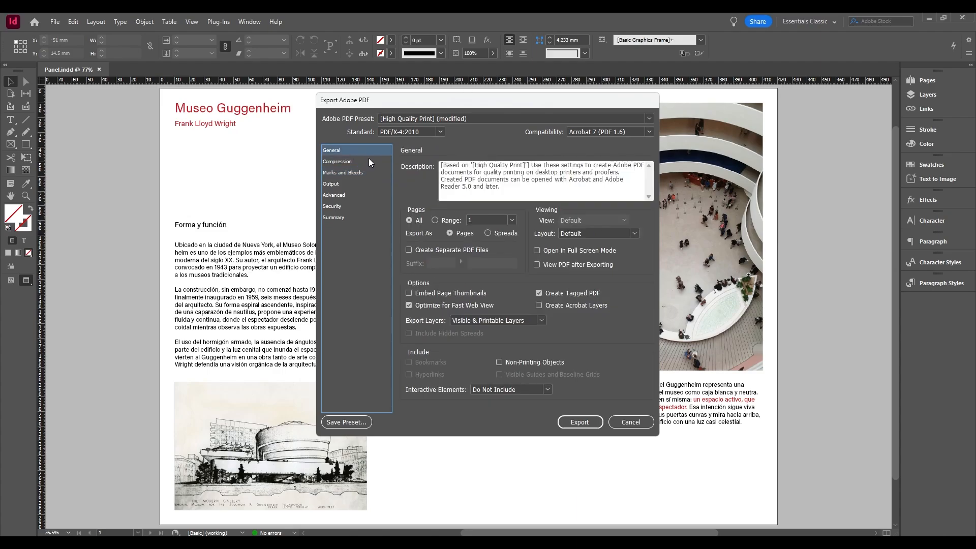
left_click(586, 424)
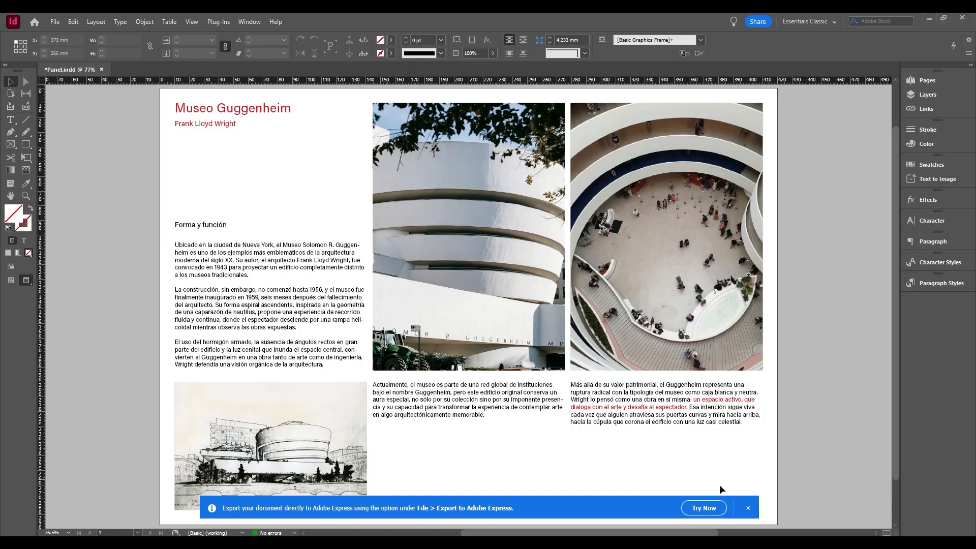
left_click(748, 507)
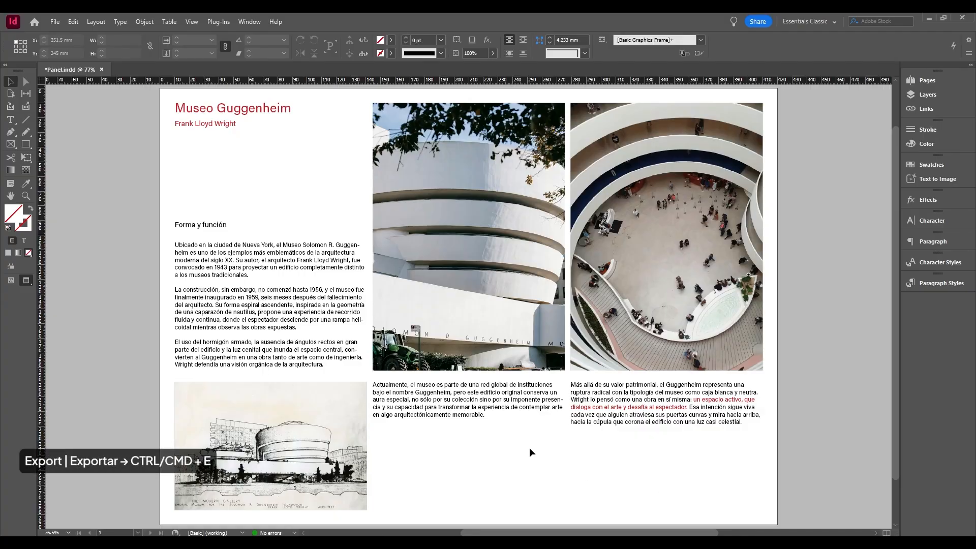
Start another export of the document in JPEG format as Panel.jpg in the Exportación folder.
key("ctrl+e")
left_click(480, 362)
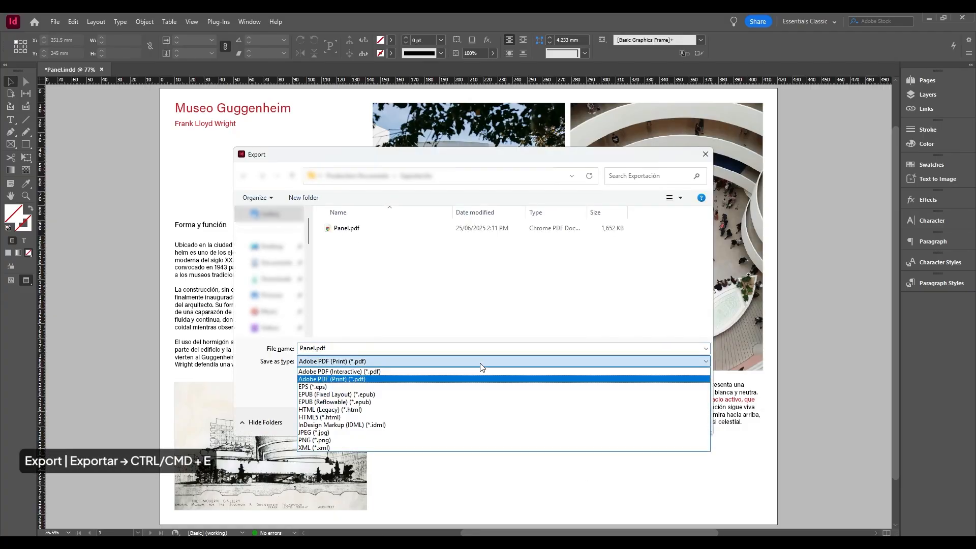
left_click(346, 433)
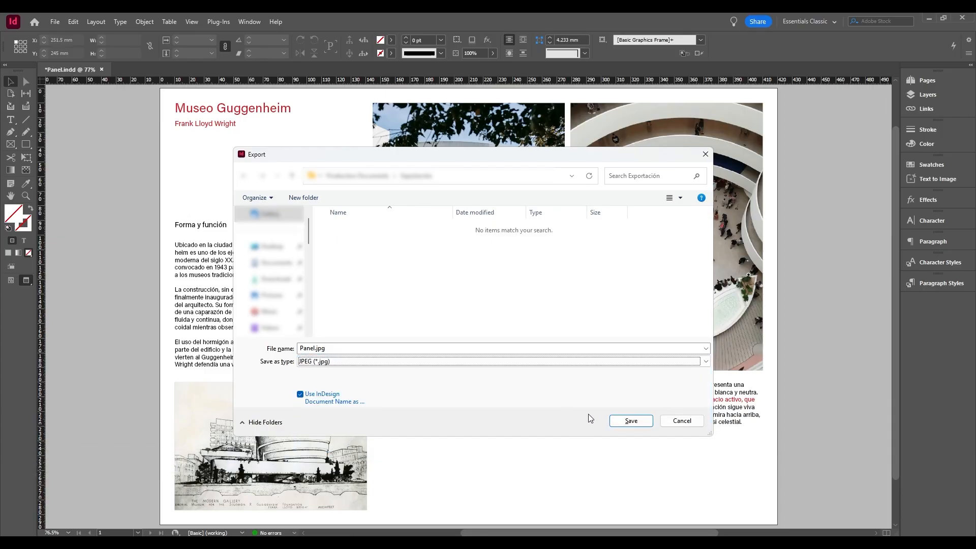
left_click(631, 421)
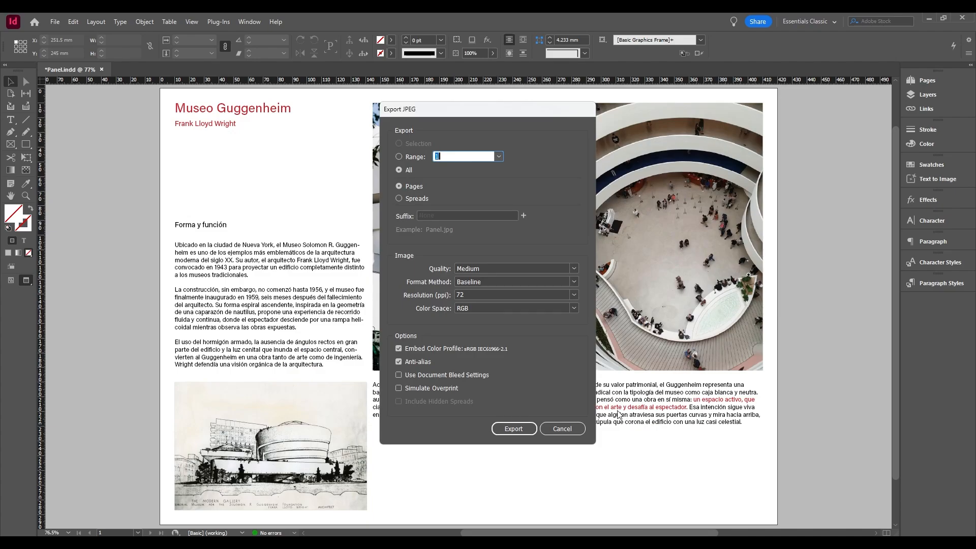
Export the JPEG with Maximum quality, 300 ppi resolution and CMYK color space.
left_click(573, 270)
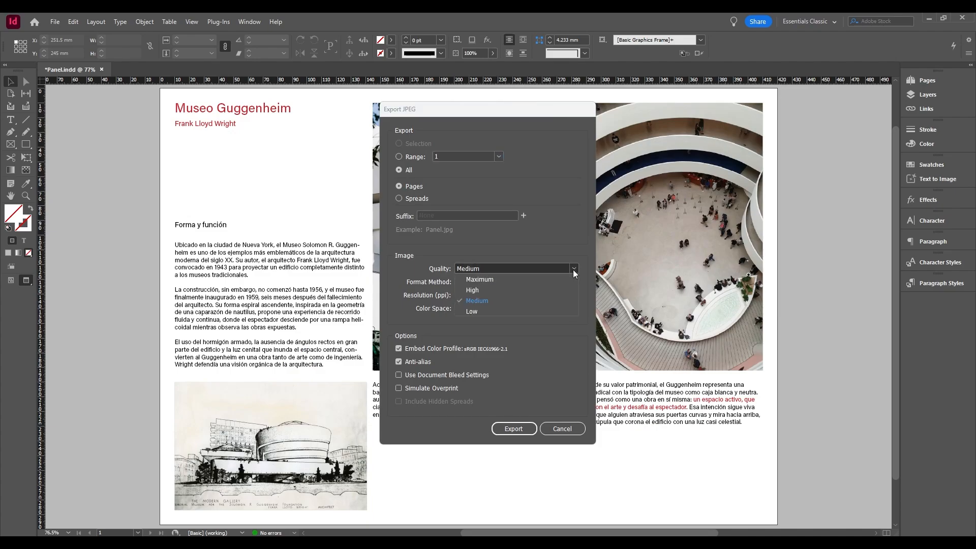
left_click(484, 280)
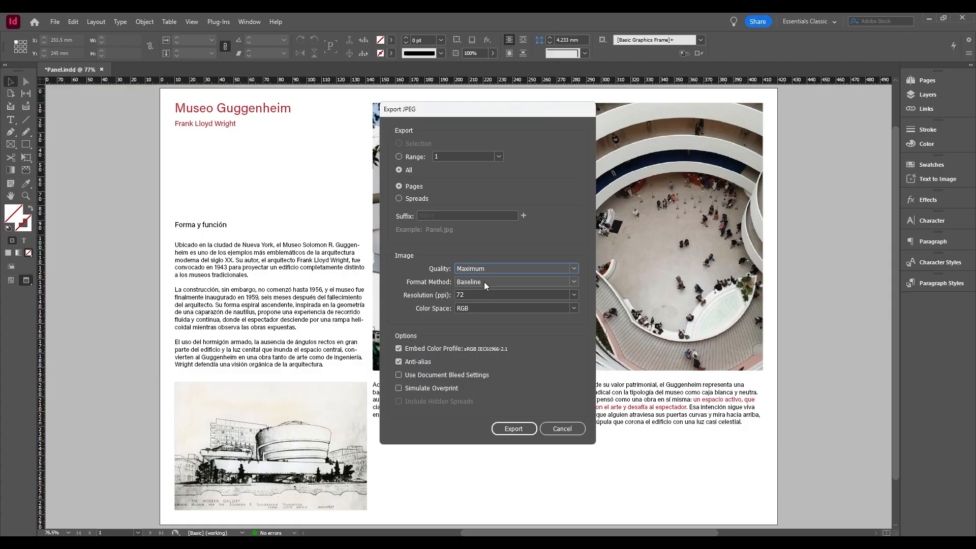
left_click(575, 295)
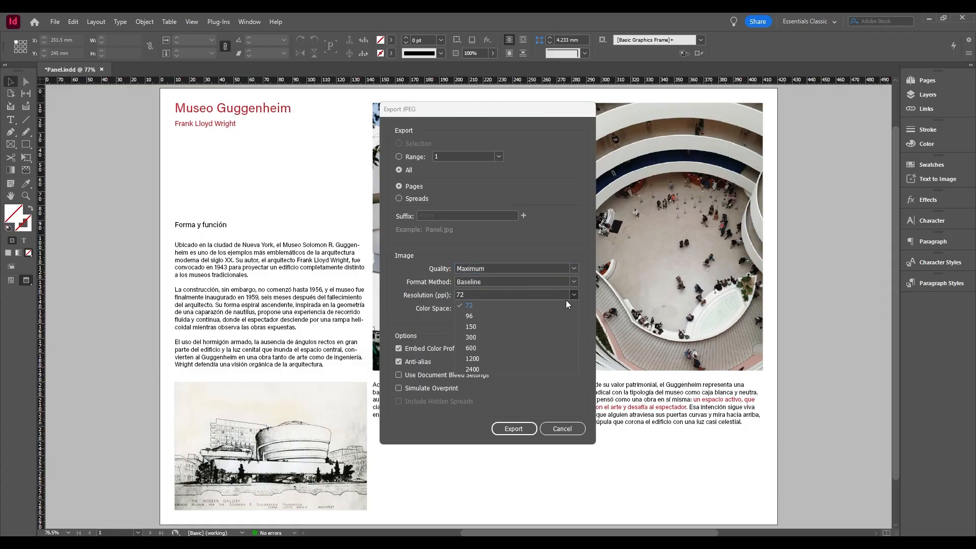
left_click(523, 336)
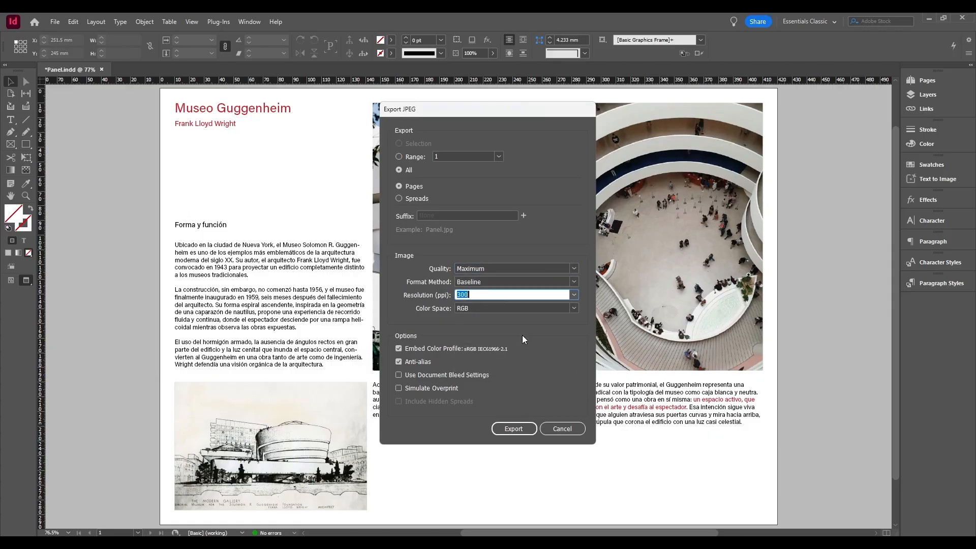
left_click(573, 308)
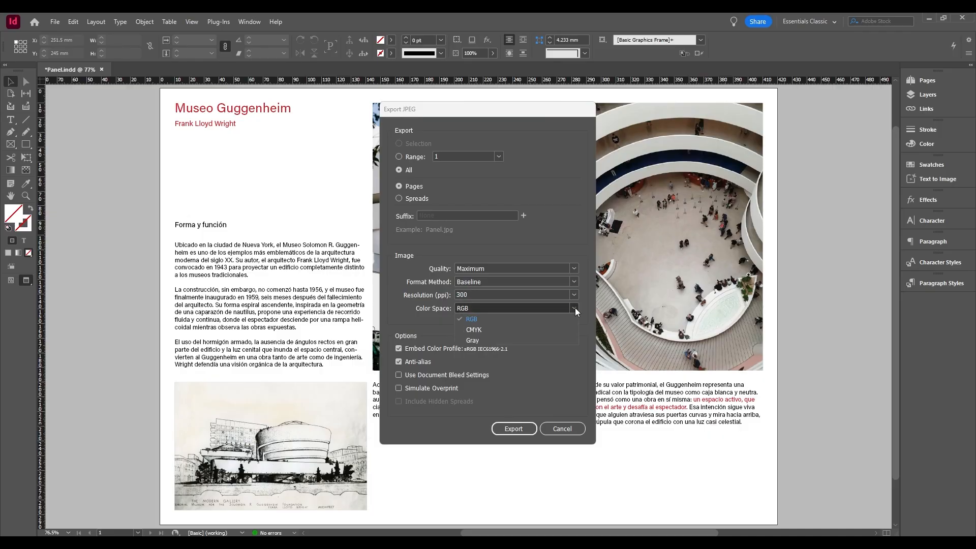
left_click(476, 330)
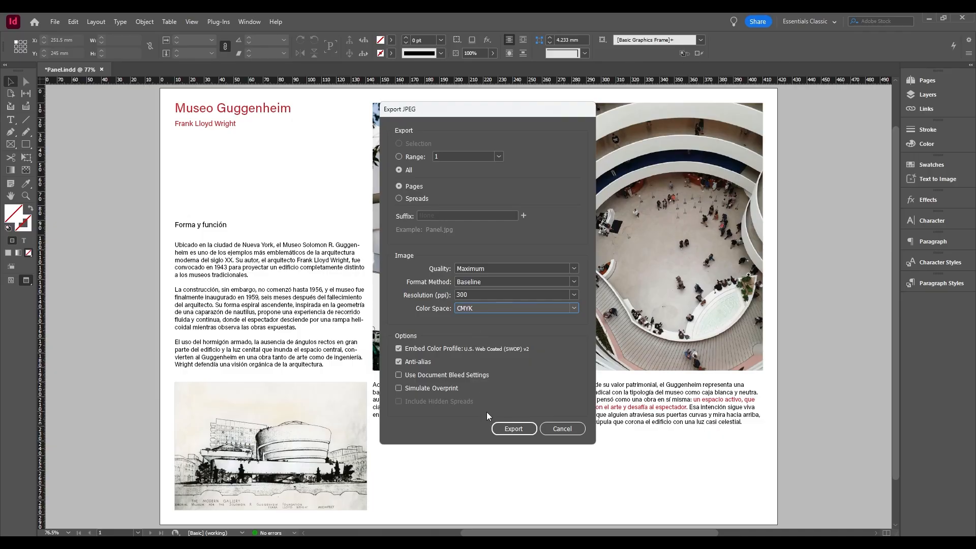
left_click(508, 429)
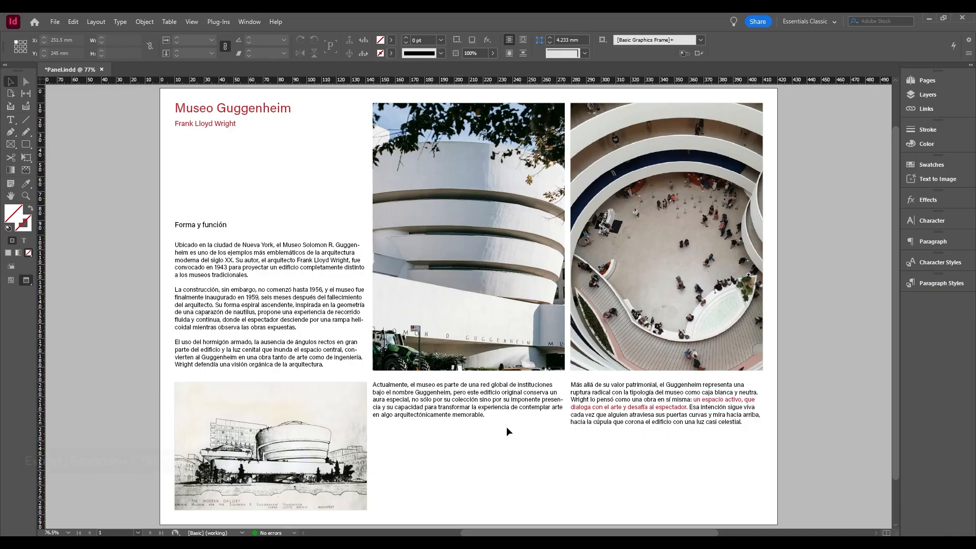
Export the document in PNG format as Panel.png with a resolution of 300 ppi.
key("ctrl+e")
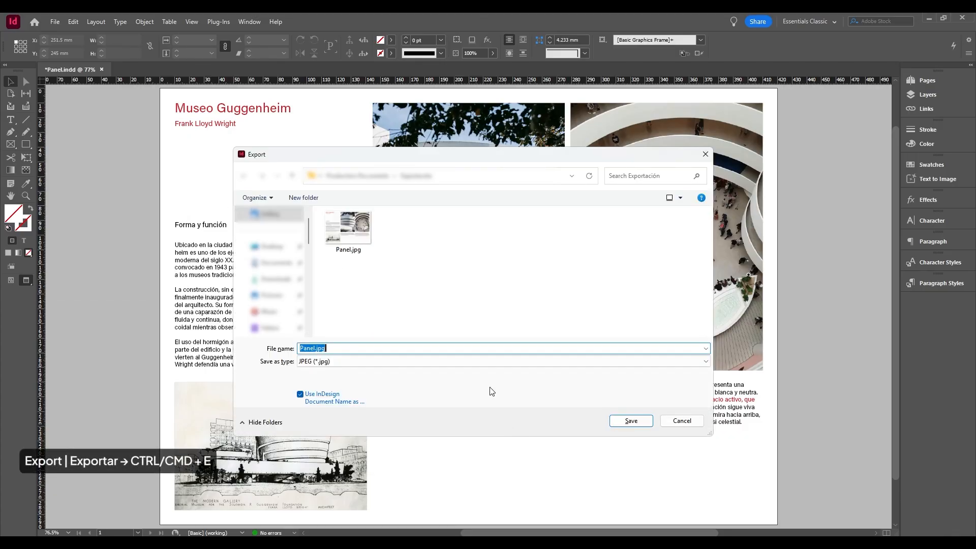
left_click(473, 365)
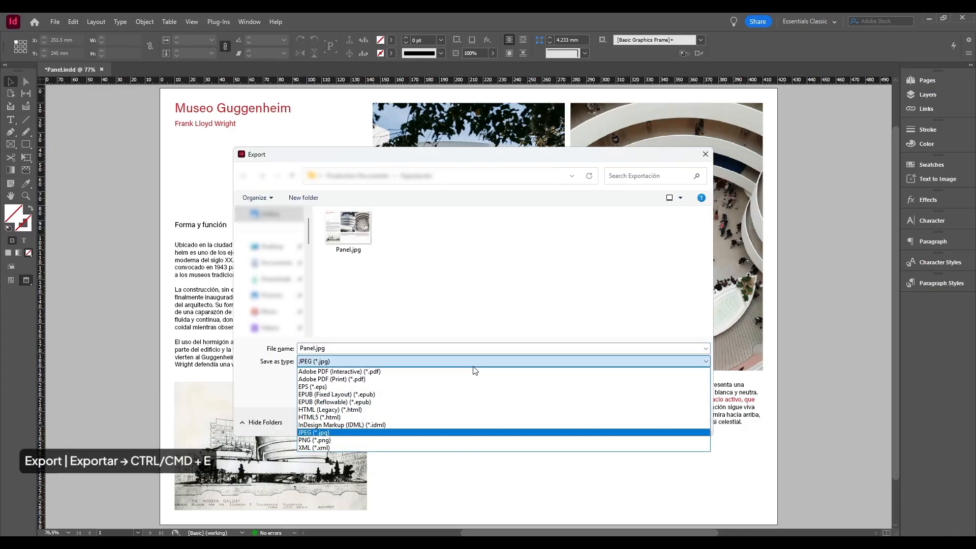
left_click(395, 440)
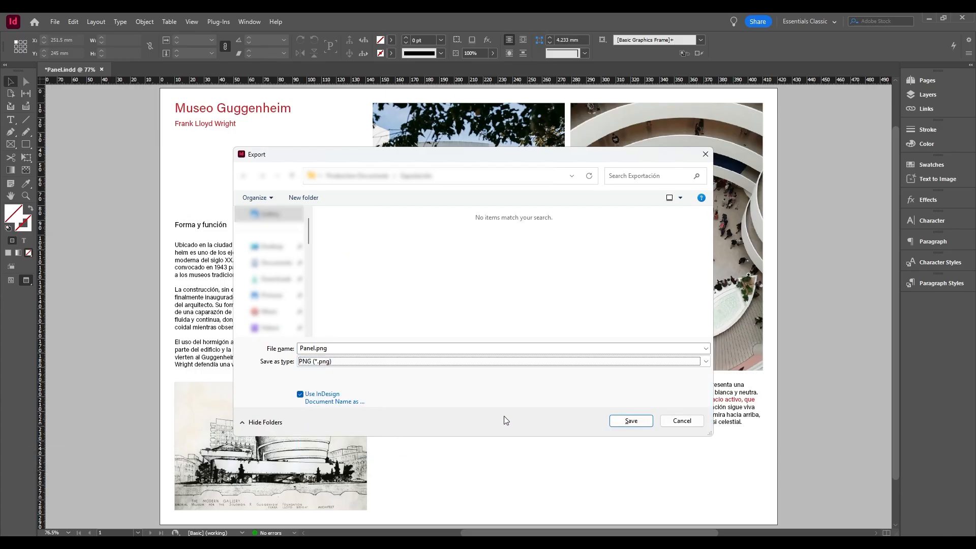
left_click(631, 421)
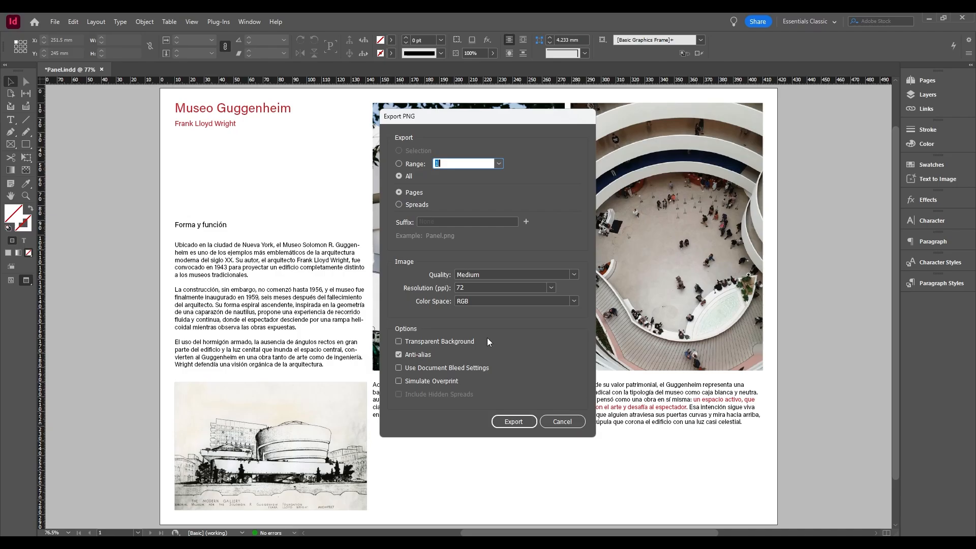
left_click(398, 342)
left_click(550, 287)
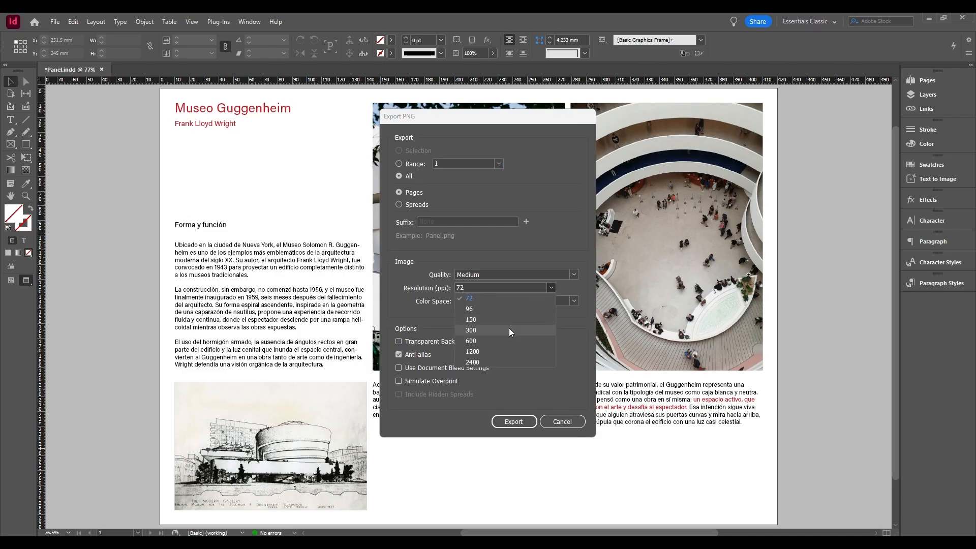
left_click(508, 328)
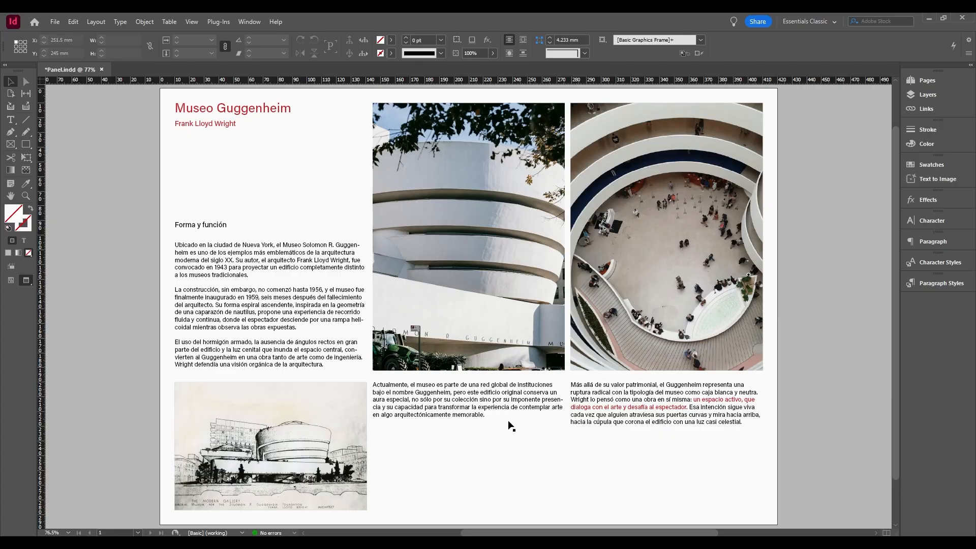
Start packaging the document, check its Colors and Inks and Summary information, and save the publication to continue.
left_click(52, 22)
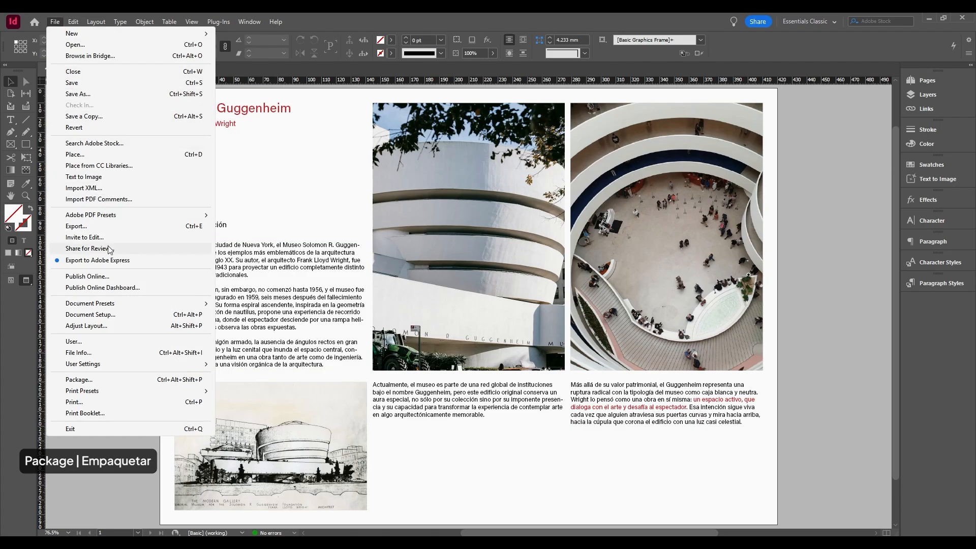
left_click(133, 382)
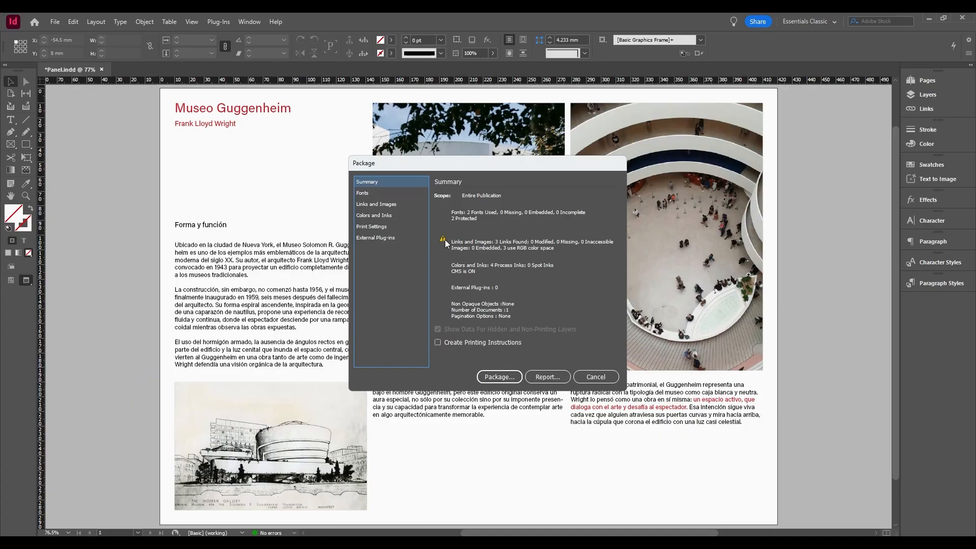
left_click(400, 218)
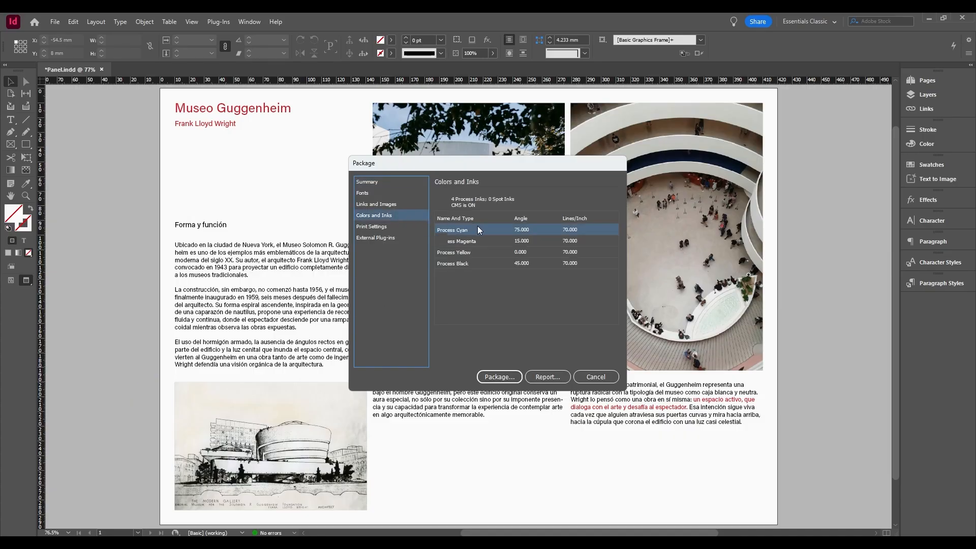
left_click(389, 183)
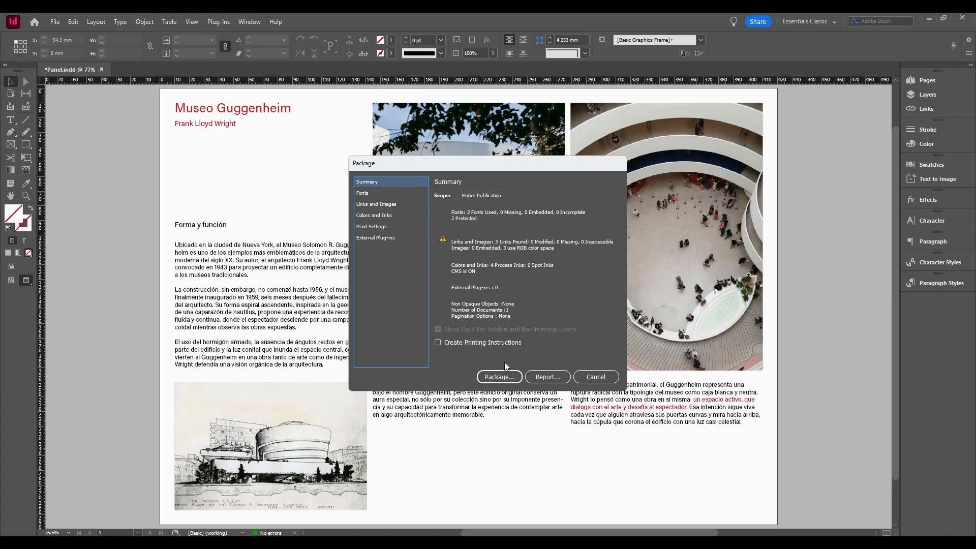
left_click(500, 376)
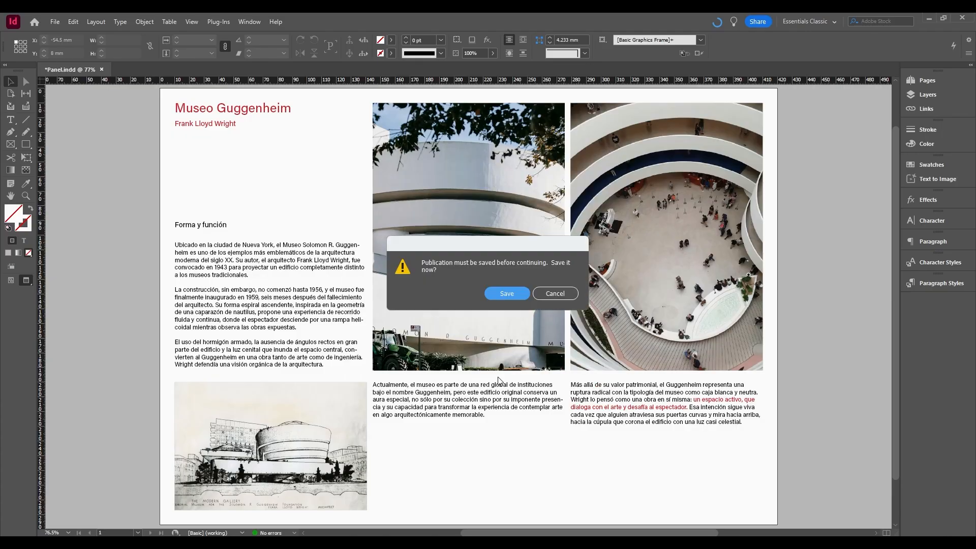
left_click(512, 298)
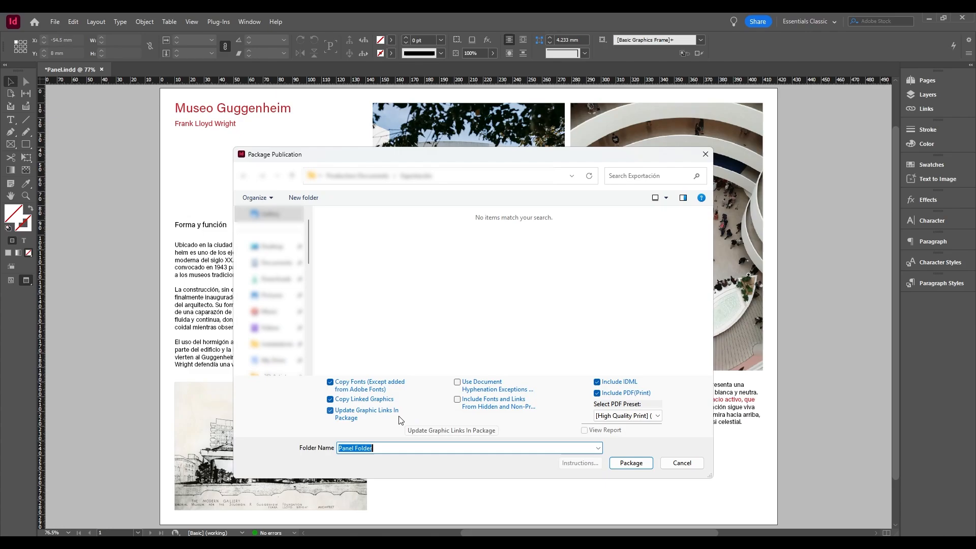
Package the publication into Panel Folder with IDML and print PDF included, keeping the modified High Quality Print preset, and accept the font licence notice.
left_click(597, 394)
left_click(597, 394)
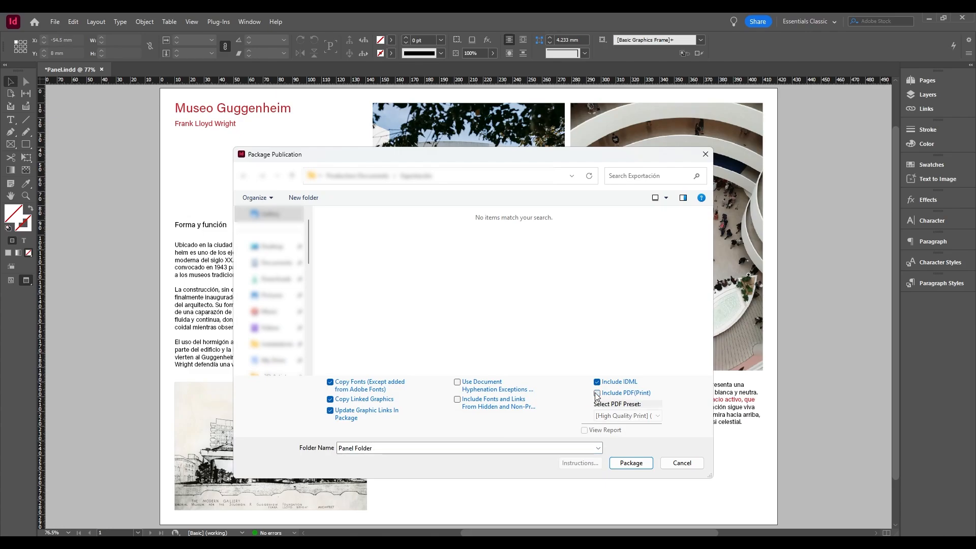
left_click(597, 394)
left_click(657, 417)
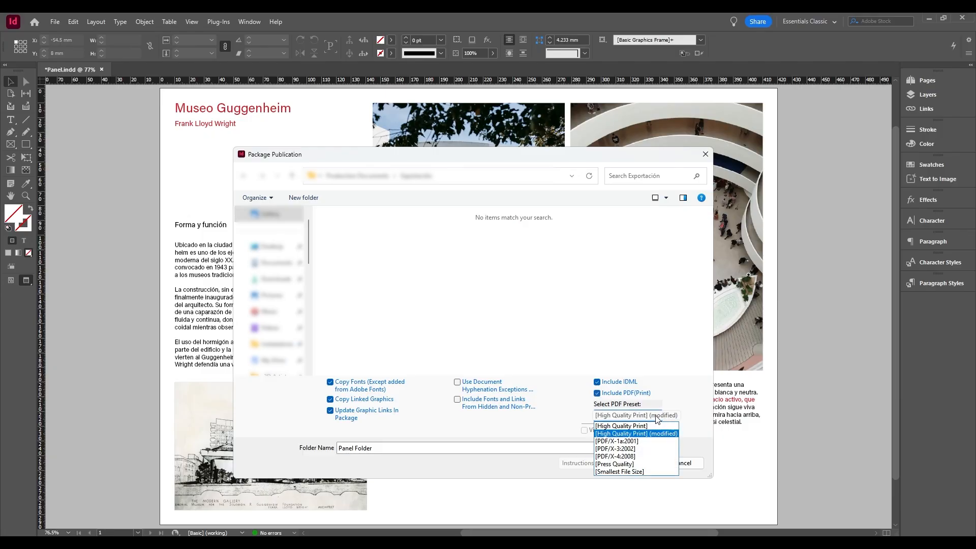
left_click(656, 417)
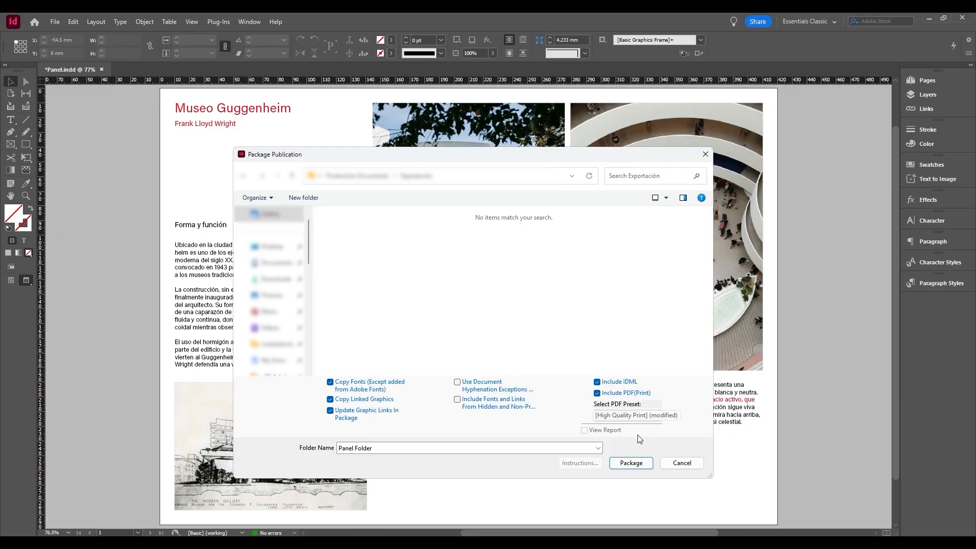
left_click(630, 463)
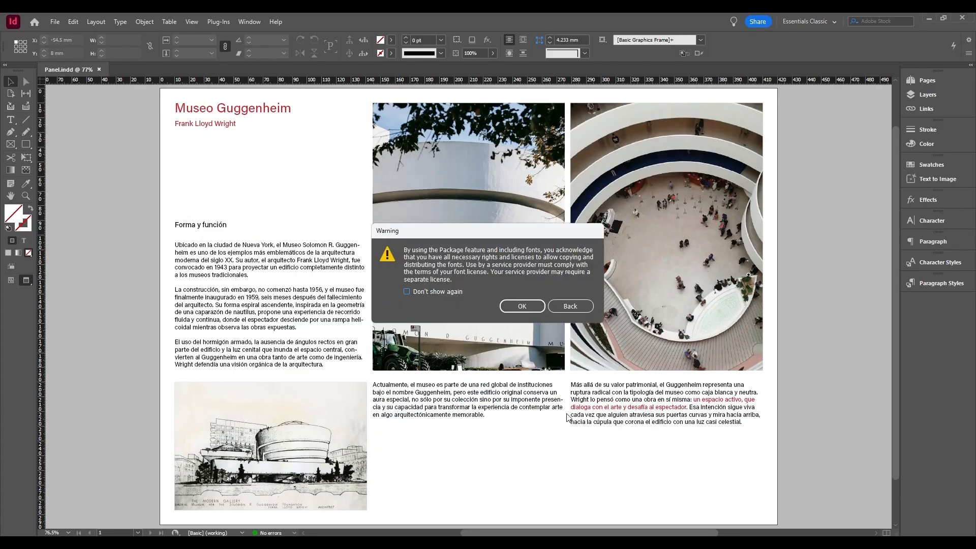
left_click(523, 306)
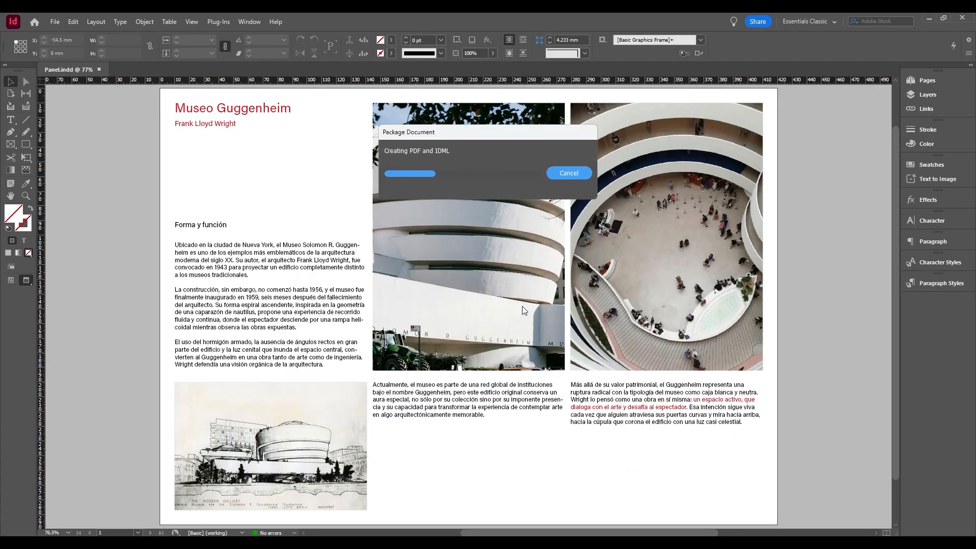
left_click(529, 313)
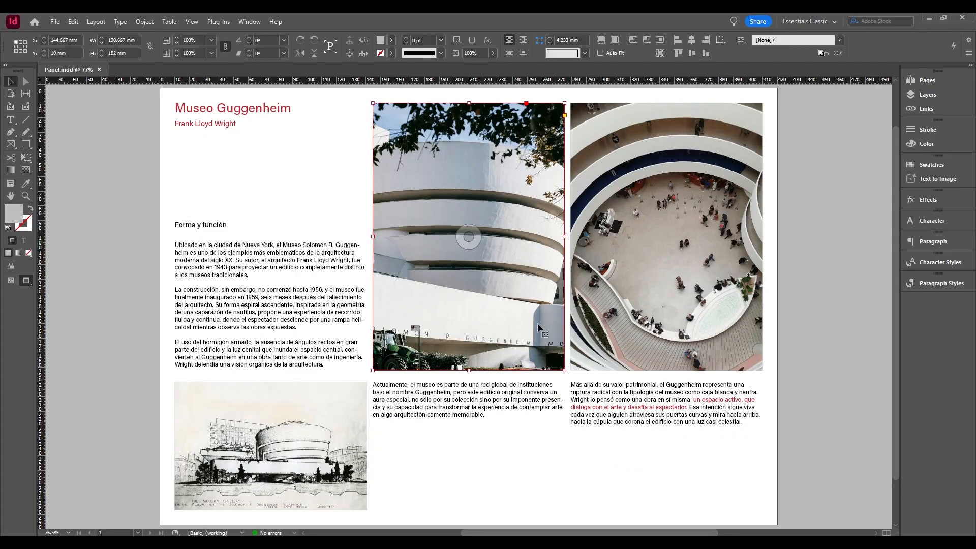
left_click(554, 428)
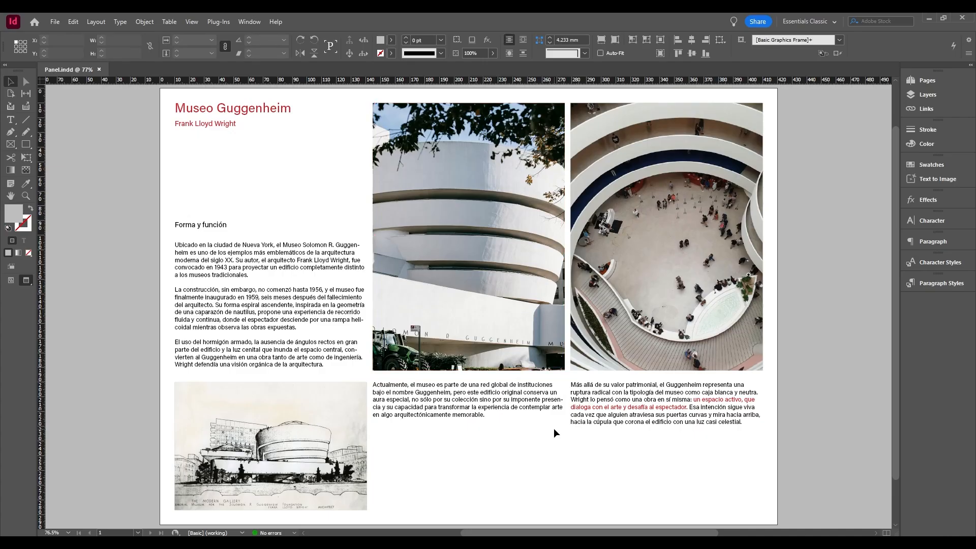